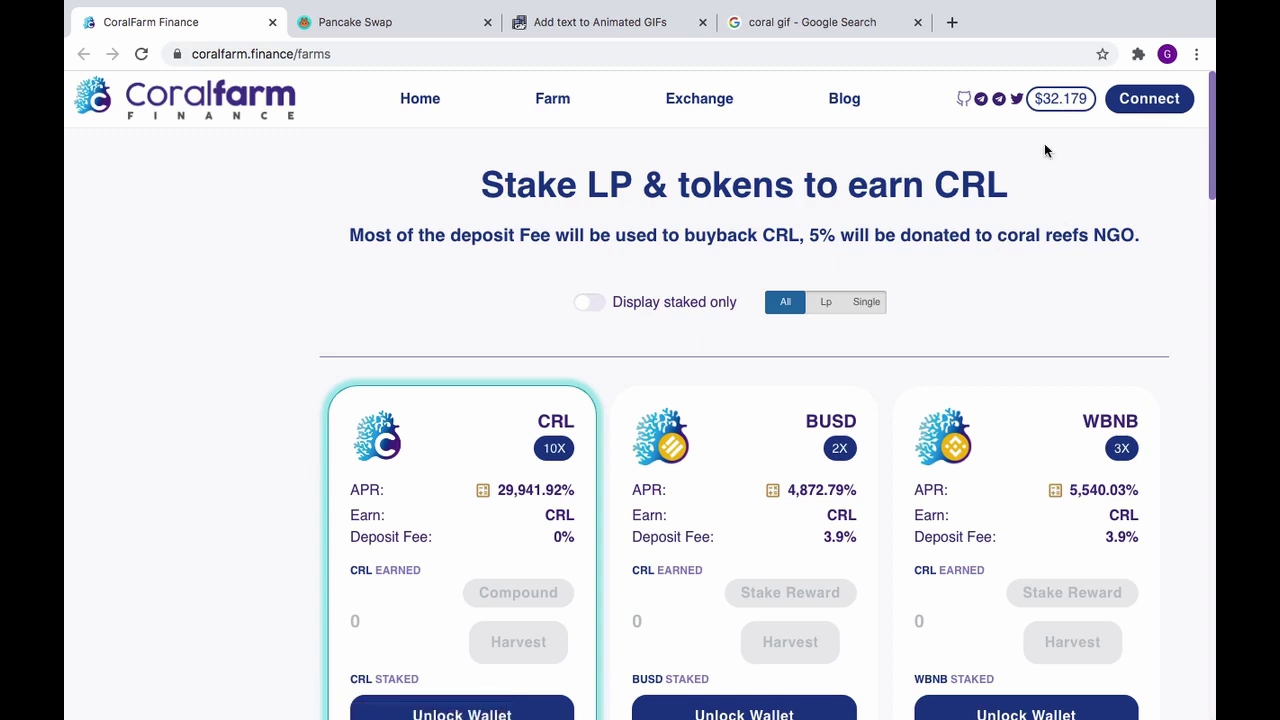
# Connect the MetaMask wallet account to CoralFarm Finance's farms page.
pyautogui.click(1152, 99)
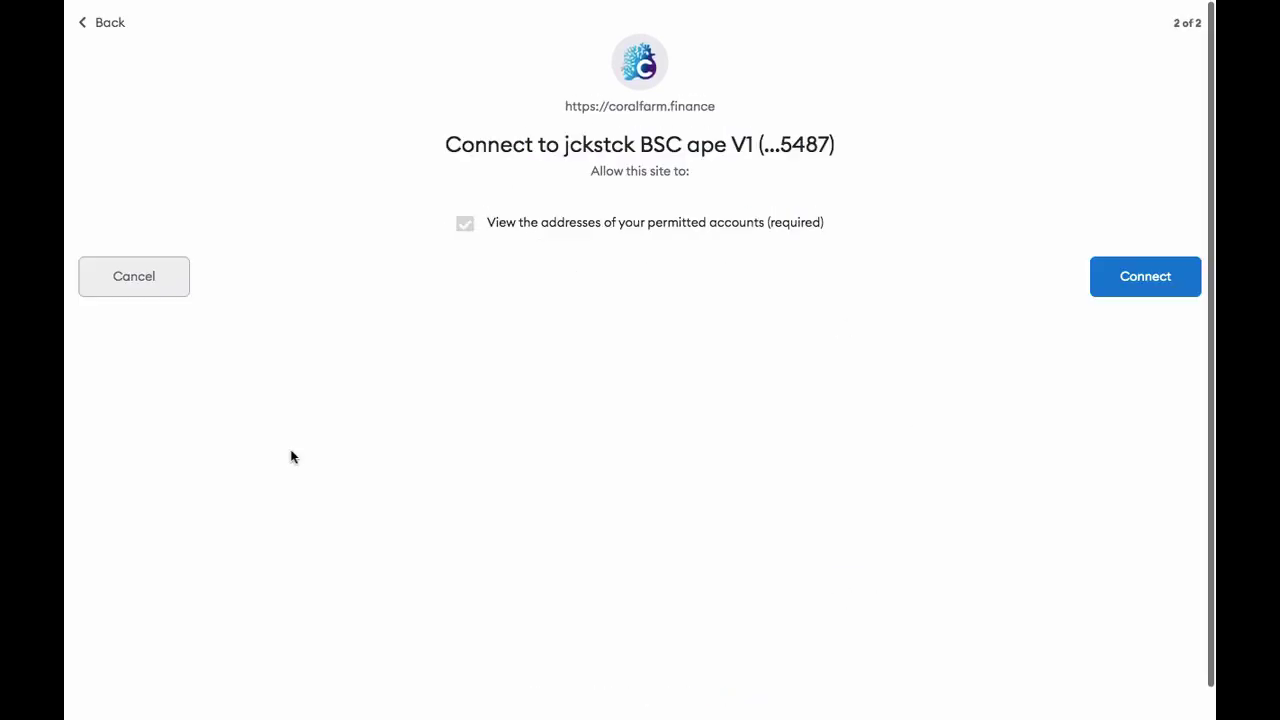
pyautogui.click(1146, 283)
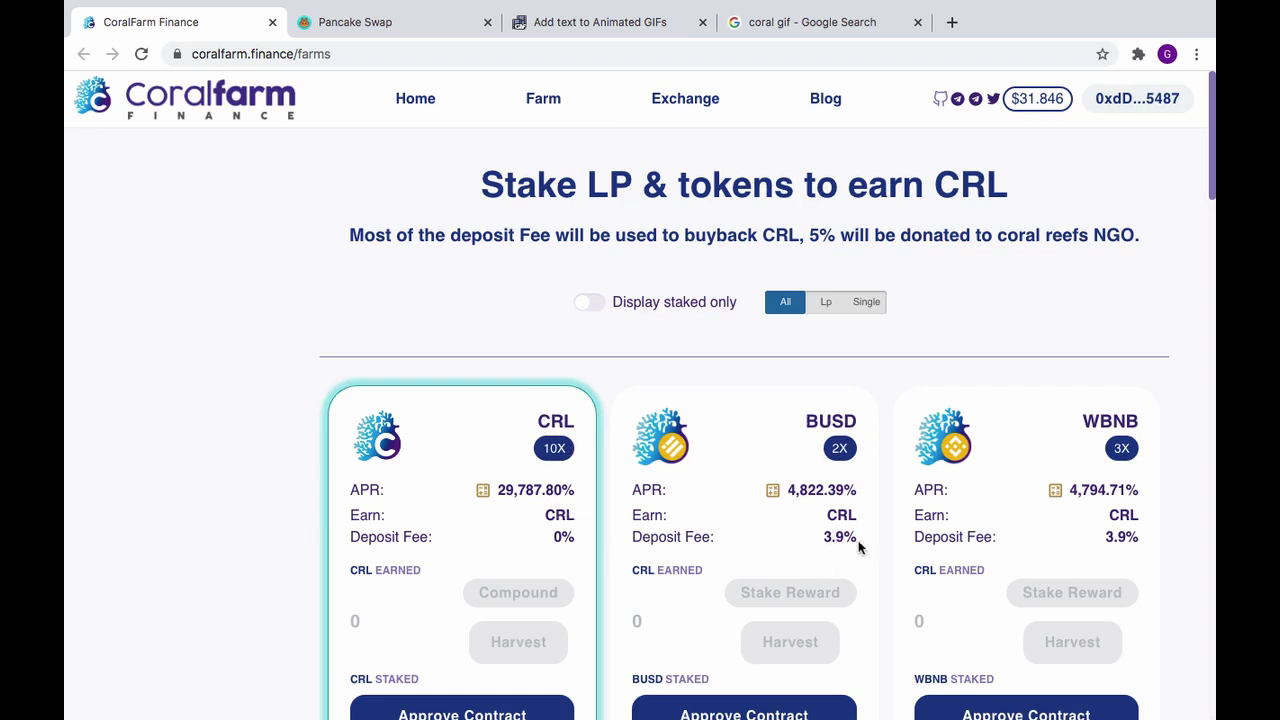
pyautogui.scroll(-2, 878, 572)
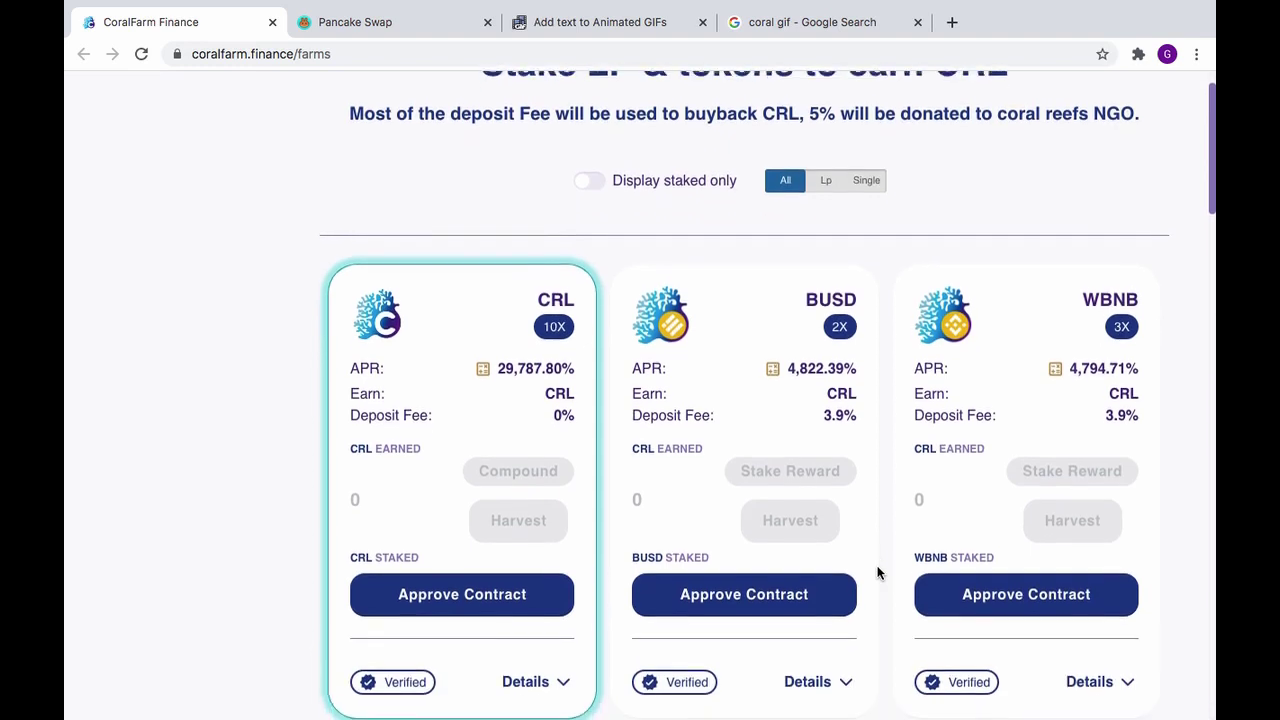
pyautogui.scroll(-3, 878, 560)
pyautogui.scroll(-3, 878, 545)
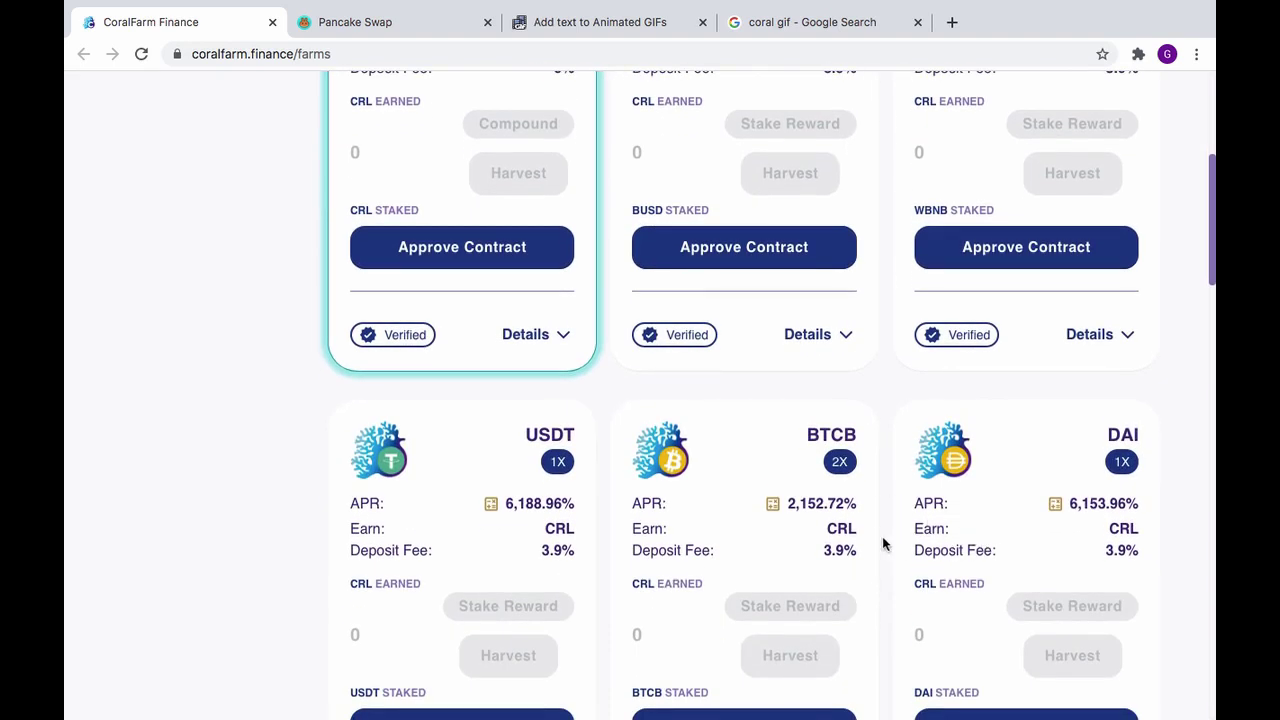
pyautogui.scroll(-4, 884, 543)
pyautogui.scroll(-2, 882, 536)
pyautogui.scroll(-2, 882, 536)
pyautogui.scroll(-1, 882, 536)
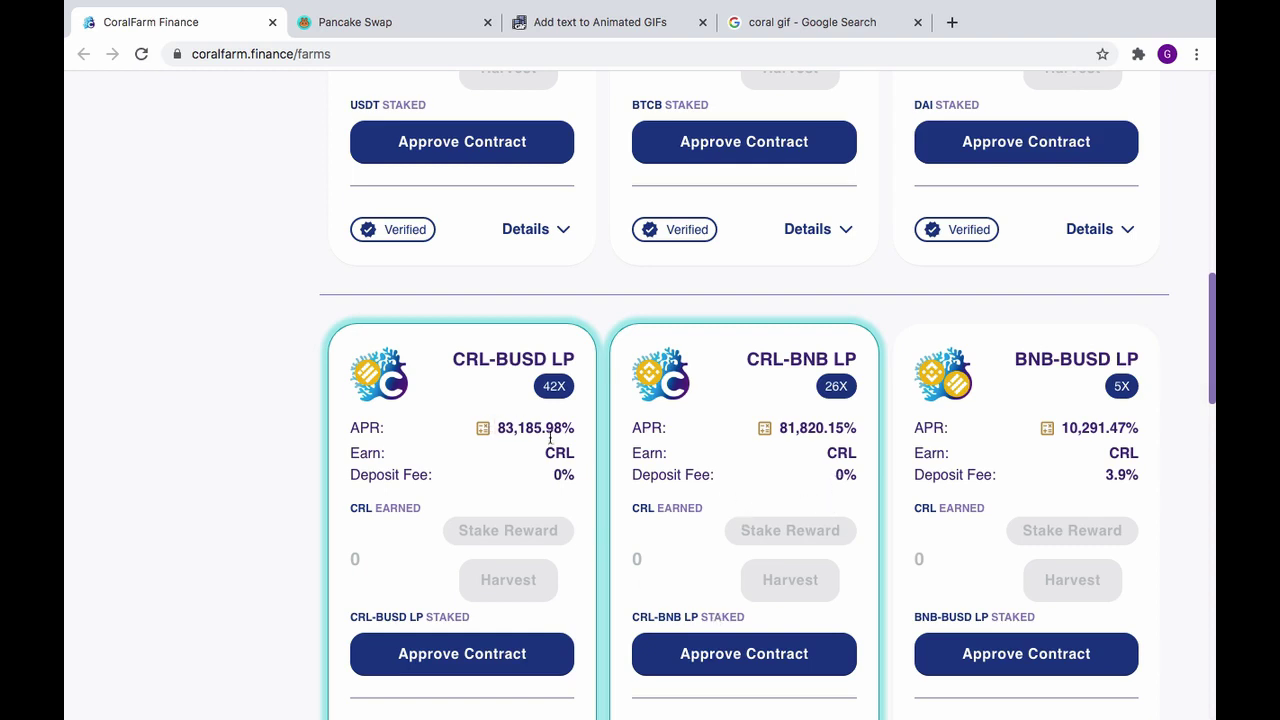
pyautogui.scroll(3, 767, 467)
pyautogui.scroll(3, 767, 467)
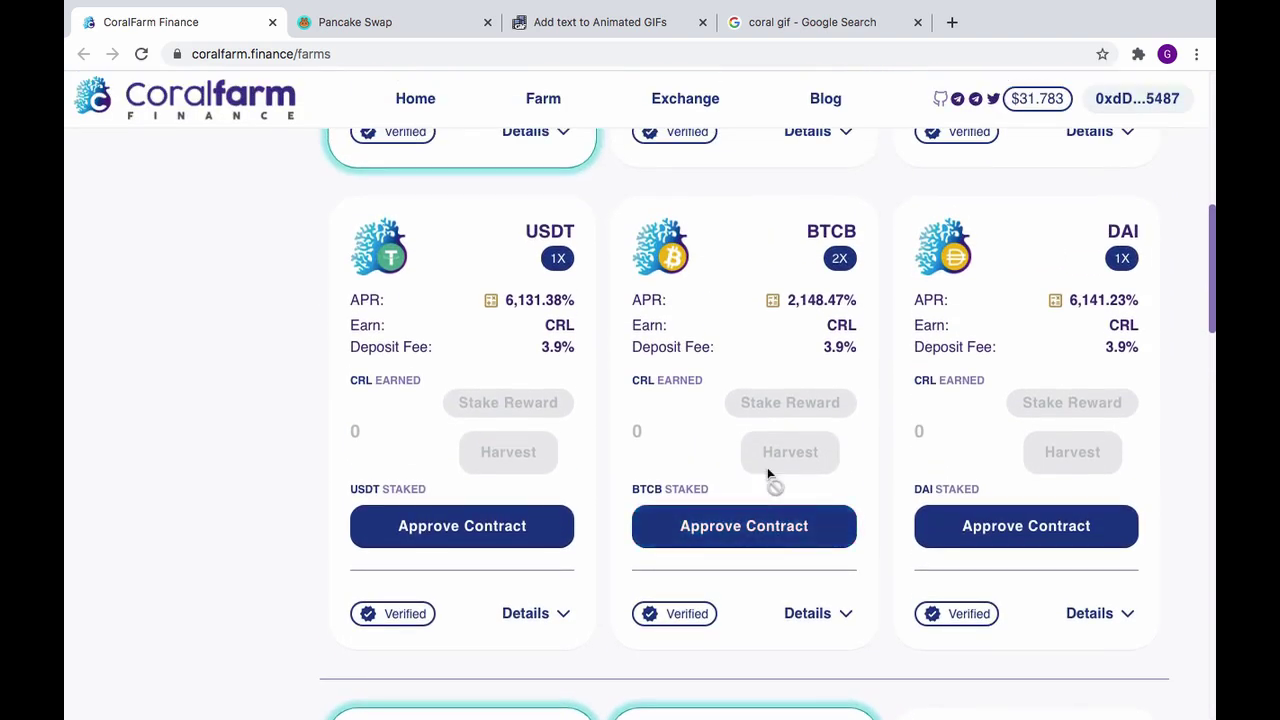
pyautogui.scroll(-2, 767, 467)
pyautogui.scroll(-2, 767, 475)
pyautogui.scroll(-3, 767, 475)
pyautogui.scroll(-2, 767, 475)
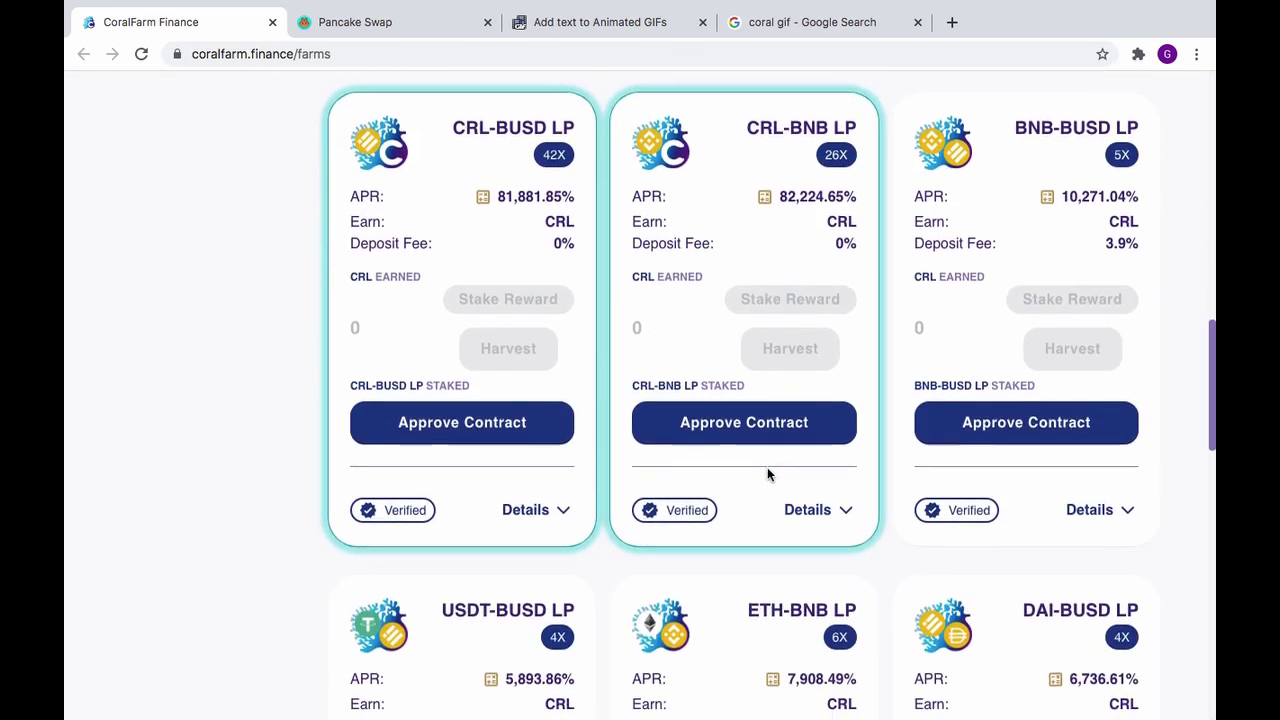
pyautogui.scroll(-3, 767, 467)
pyautogui.scroll(-2, 767, 467)
pyautogui.scroll(-3, 767, 467)
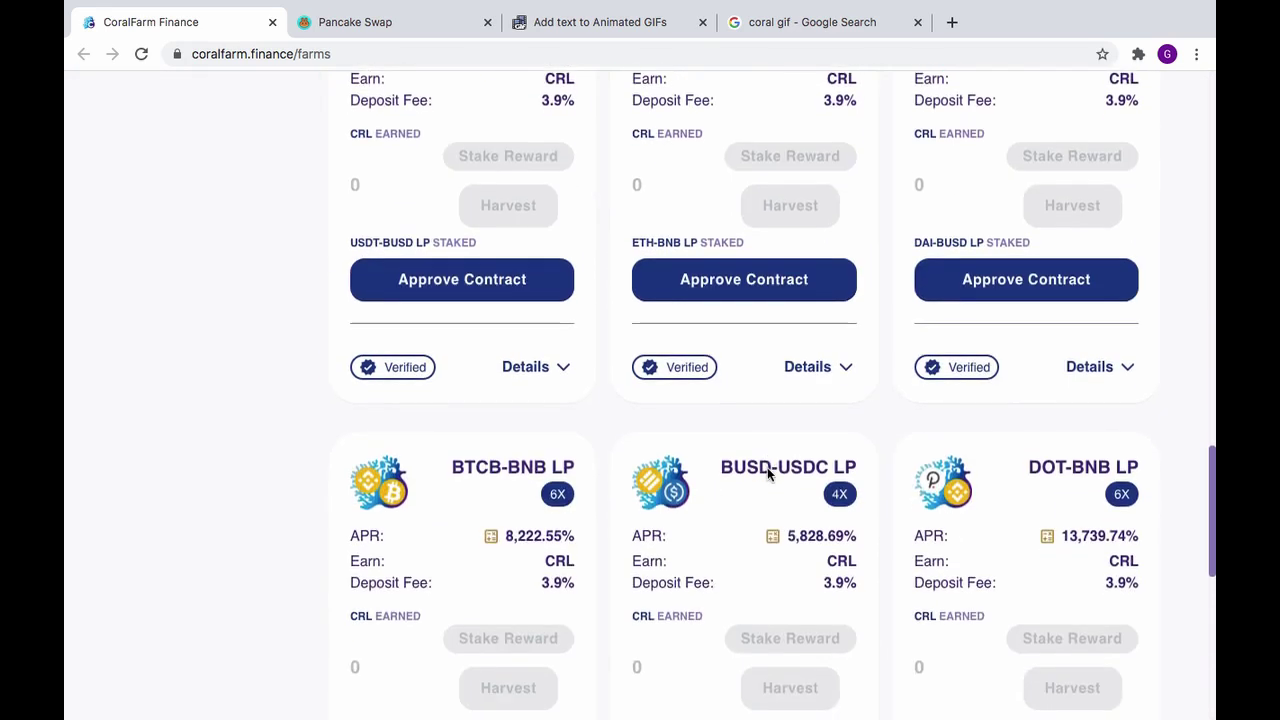
pyautogui.scroll(-2, 767, 467)
pyautogui.scroll(-1, 767, 467)
pyautogui.scroll(-1, 767, 467)
pyautogui.scroll(-3, 767, 467)
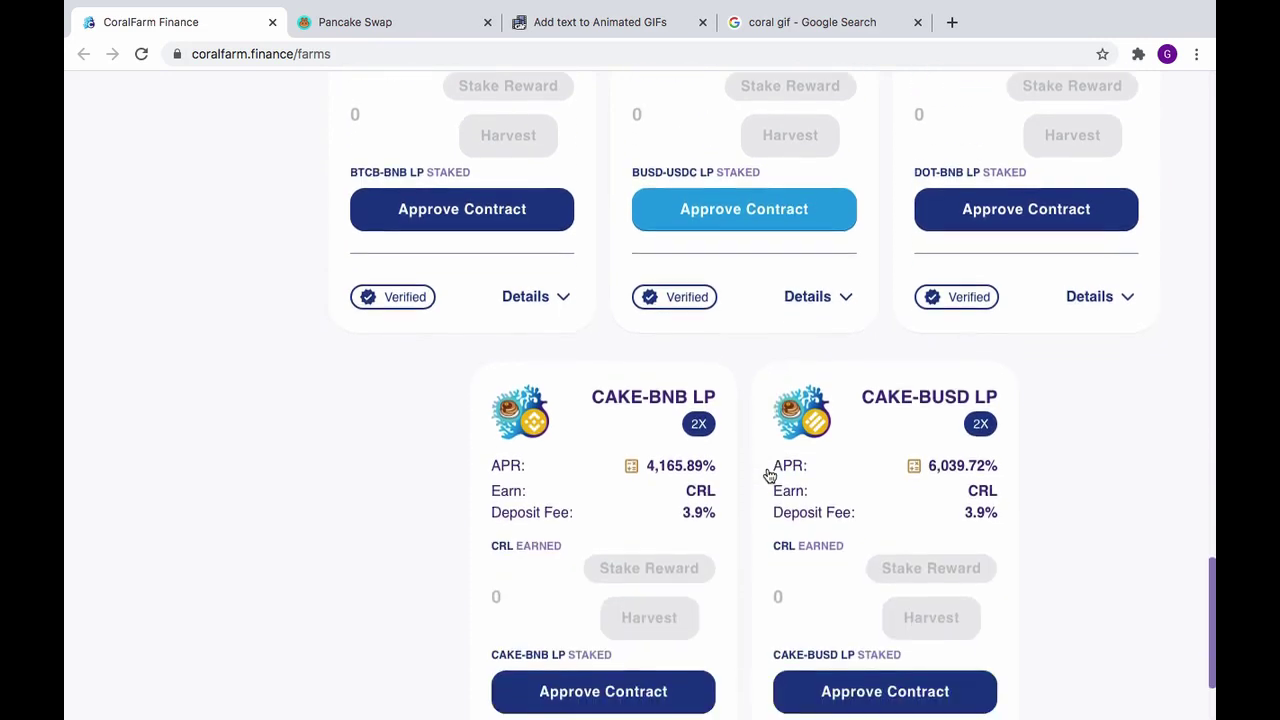
pyautogui.scroll(-2, 767, 467)
pyautogui.scroll(-1, 767, 467)
pyautogui.scroll(5, 767, 467)
pyautogui.scroll(-3, 767, 467)
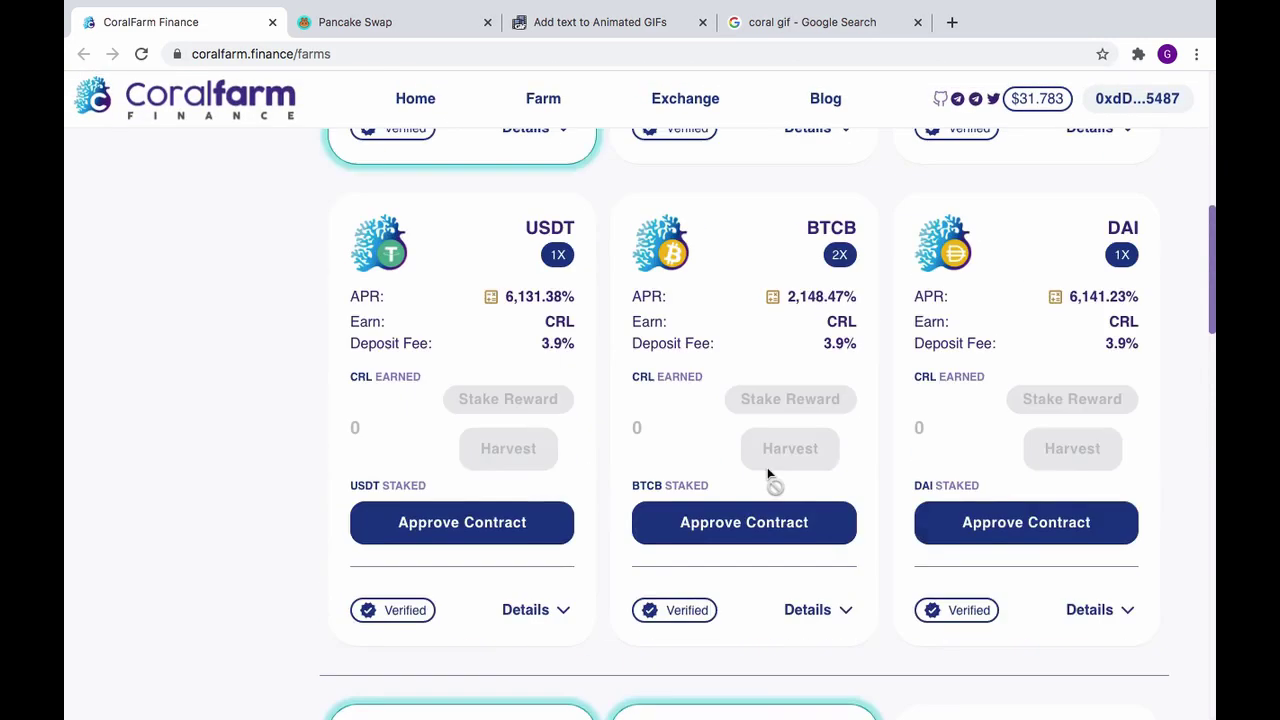
pyautogui.scroll(3, 767, 467)
pyautogui.scroll(3, 770, 475)
pyautogui.scroll(1, 770, 475)
pyautogui.scroll(-2, 770, 475)
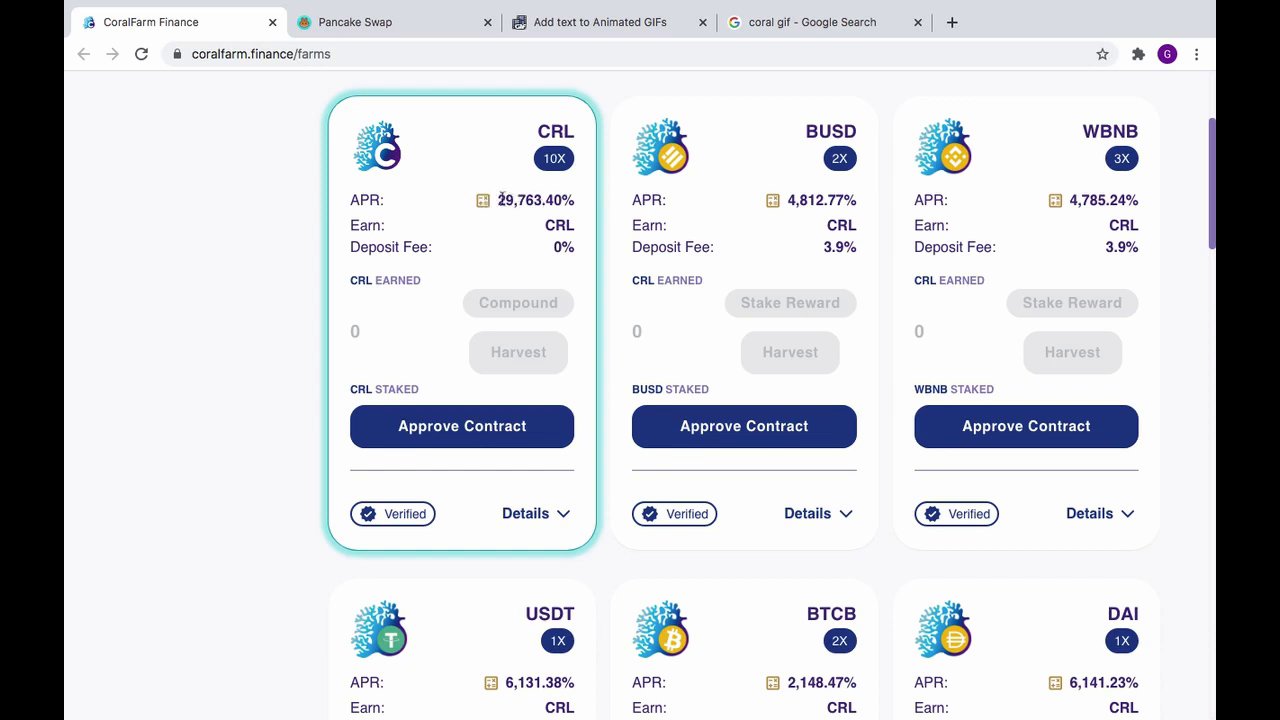
pyautogui.scroll(-1, 650, 370)
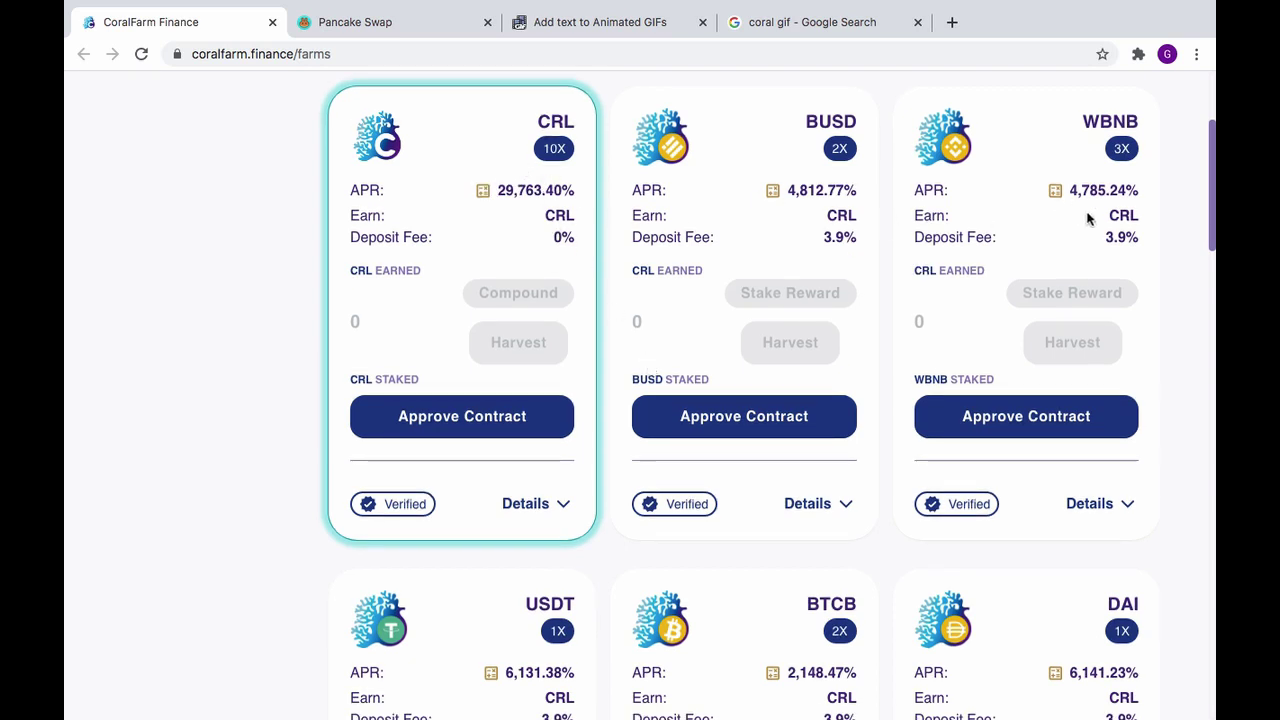
pyautogui.scroll(-1, 711, 611)
pyautogui.scroll(-2, 711, 611)
pyautogui.scroll(-1, 711, 611)
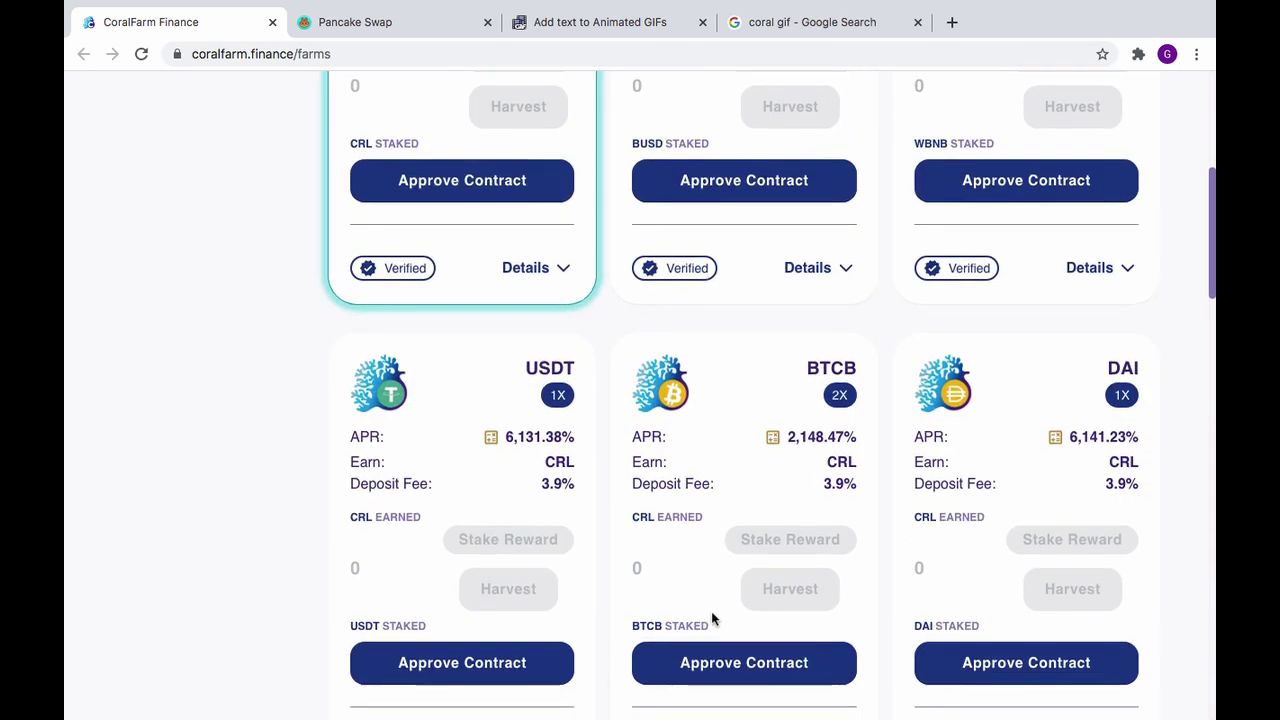
pyautogui.scroll(-2, 711, 611)
pyautogui.scroll(-2, 711, 611)
pyautogui.scroll(-1, 711, 611)
pyautogui.scroll(-2, 711, 611)
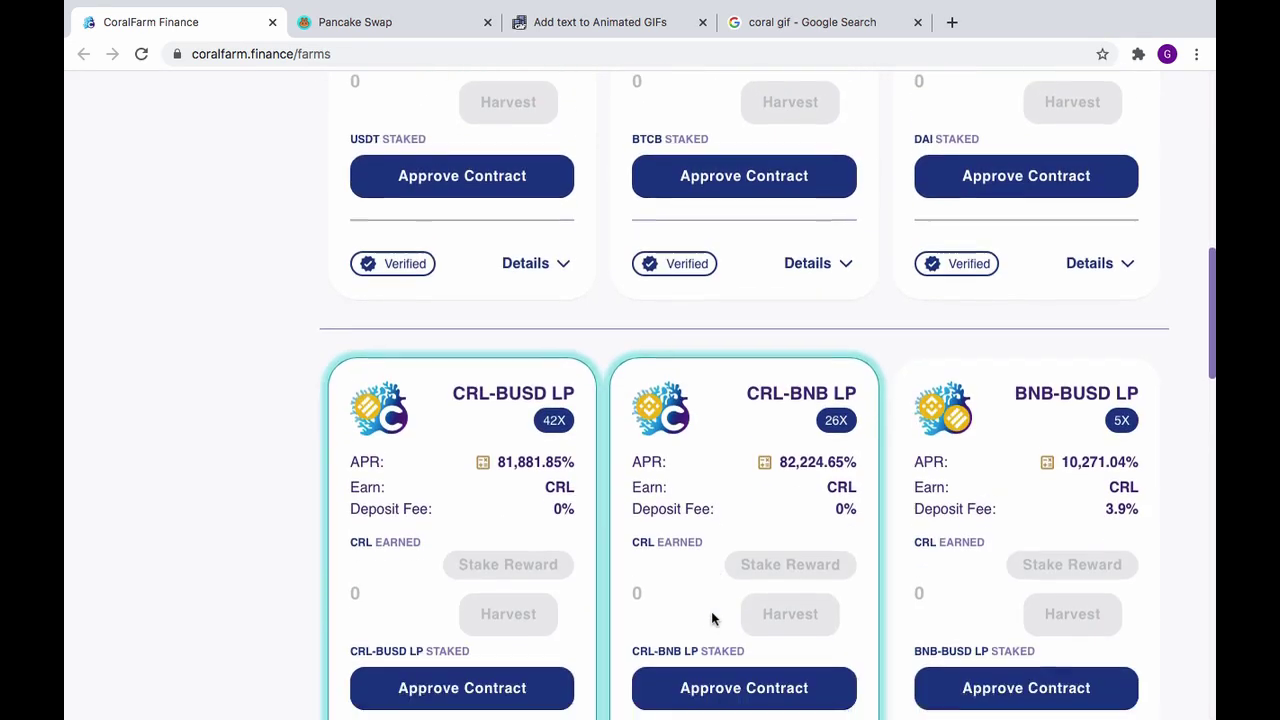
pyautogui.scroll(-1, 711, 611)
pyautogui.scroll(-1, 711, 611)
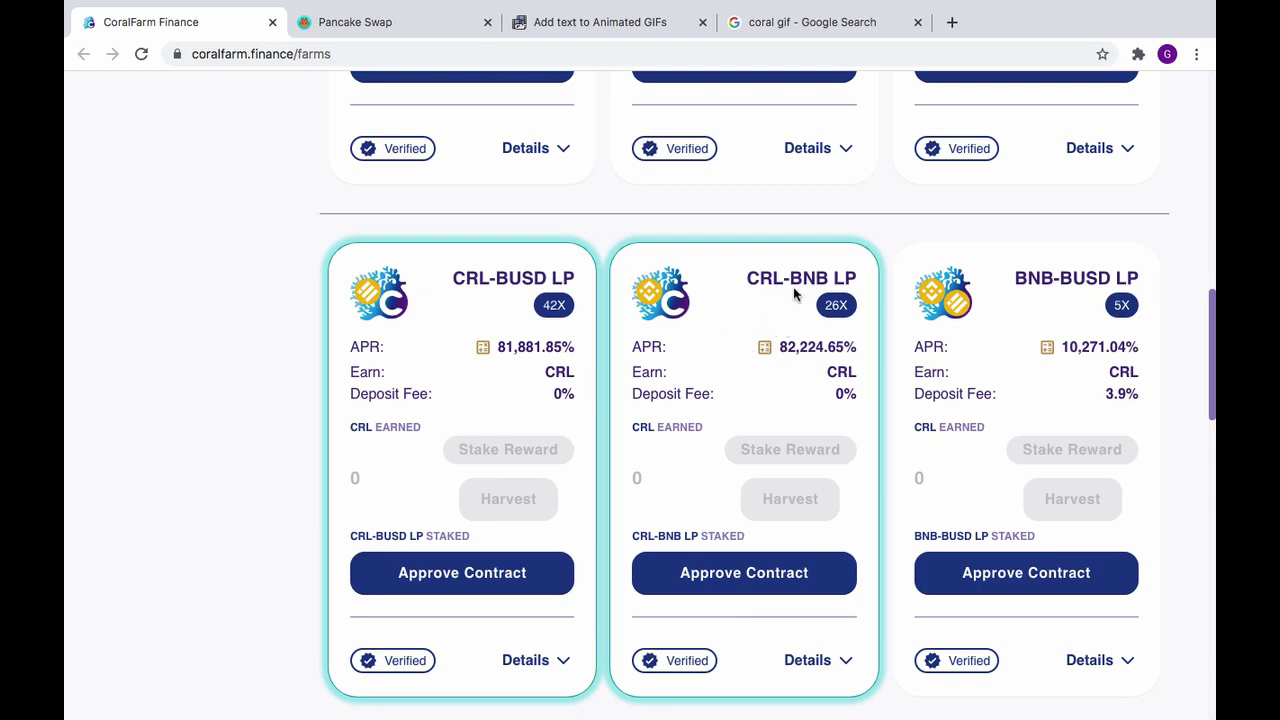
pyautogui.click(374, 22)
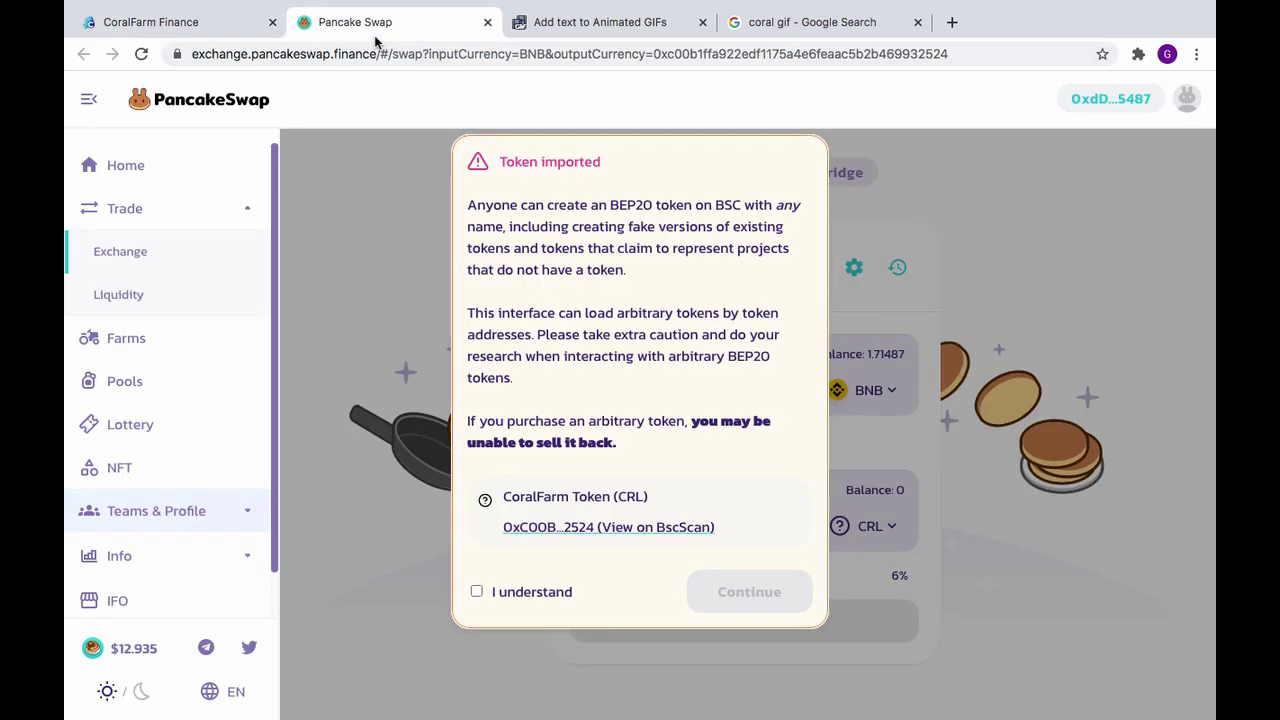
# Acknowledge the imported CoralFarm Token (CRL) risk warning and continue to the exchange form.
pyautogui.click(477, 592)
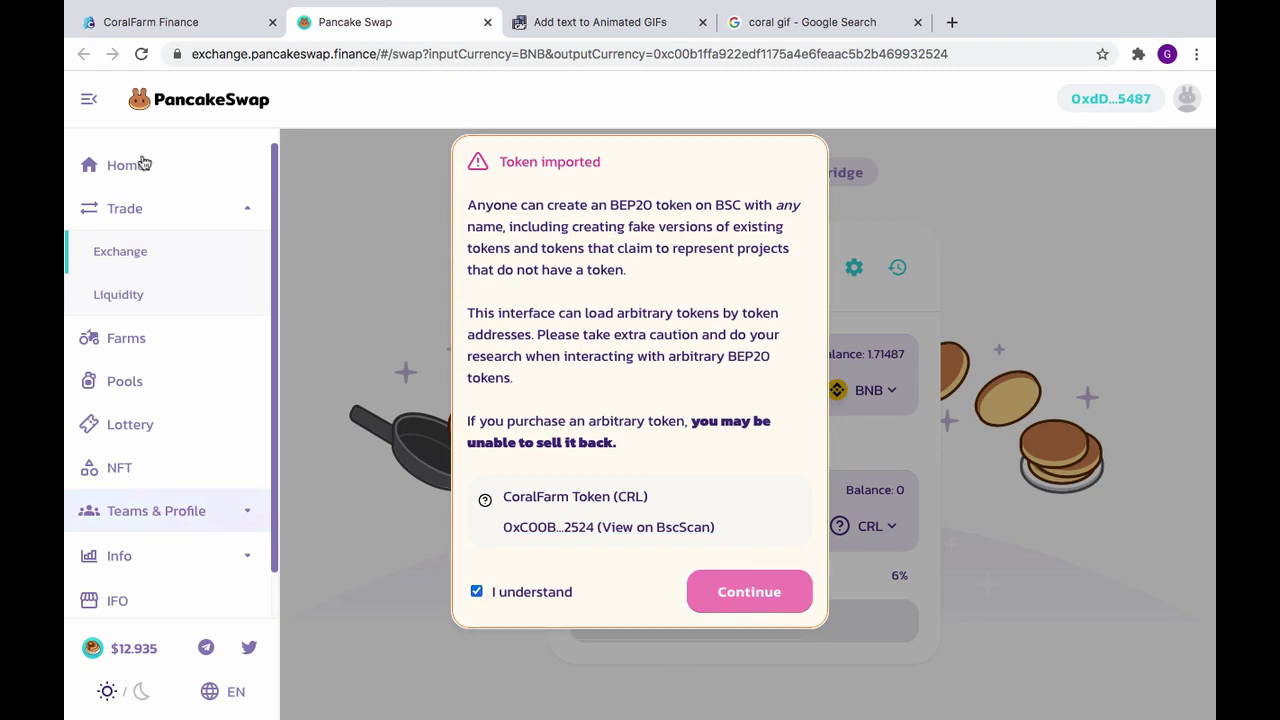
pyautogui.click(740, 600)
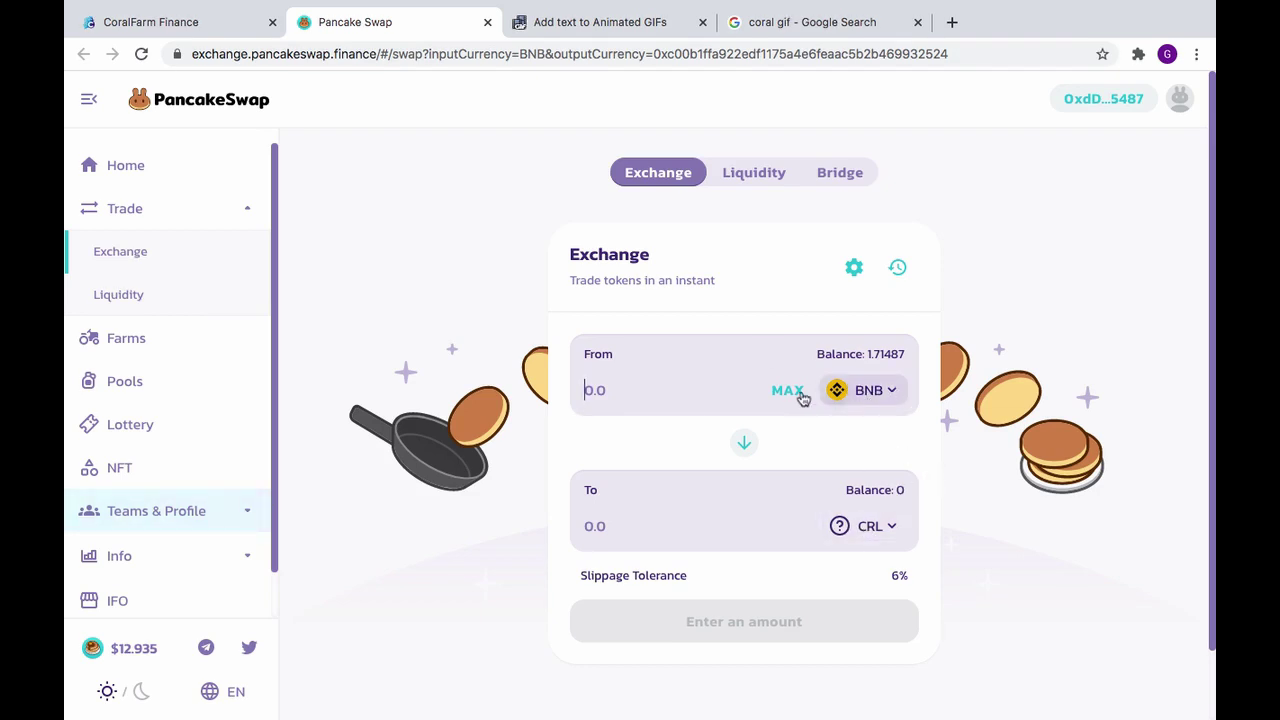
pyautogui.click(825, 390)
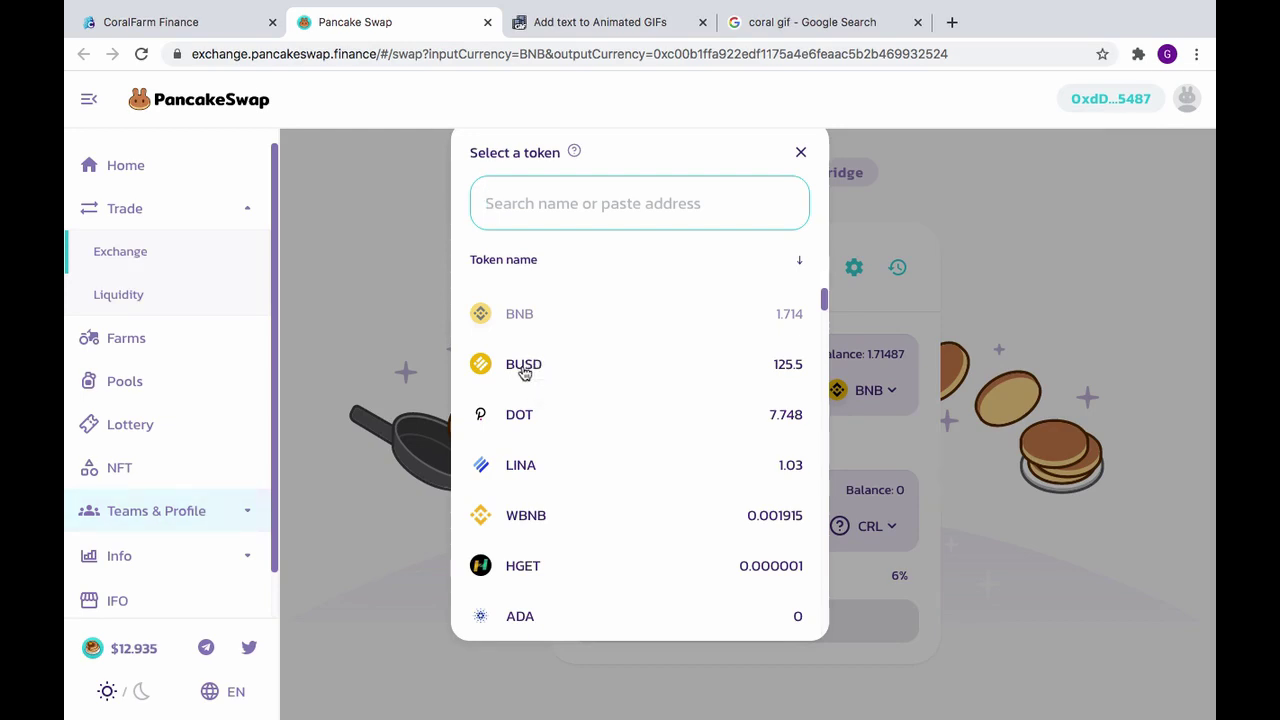
# Pay with the full BUSD balance (125.516) for CRL, with 0.5% slippage tolerance.
pyautogui.click(525, 372)
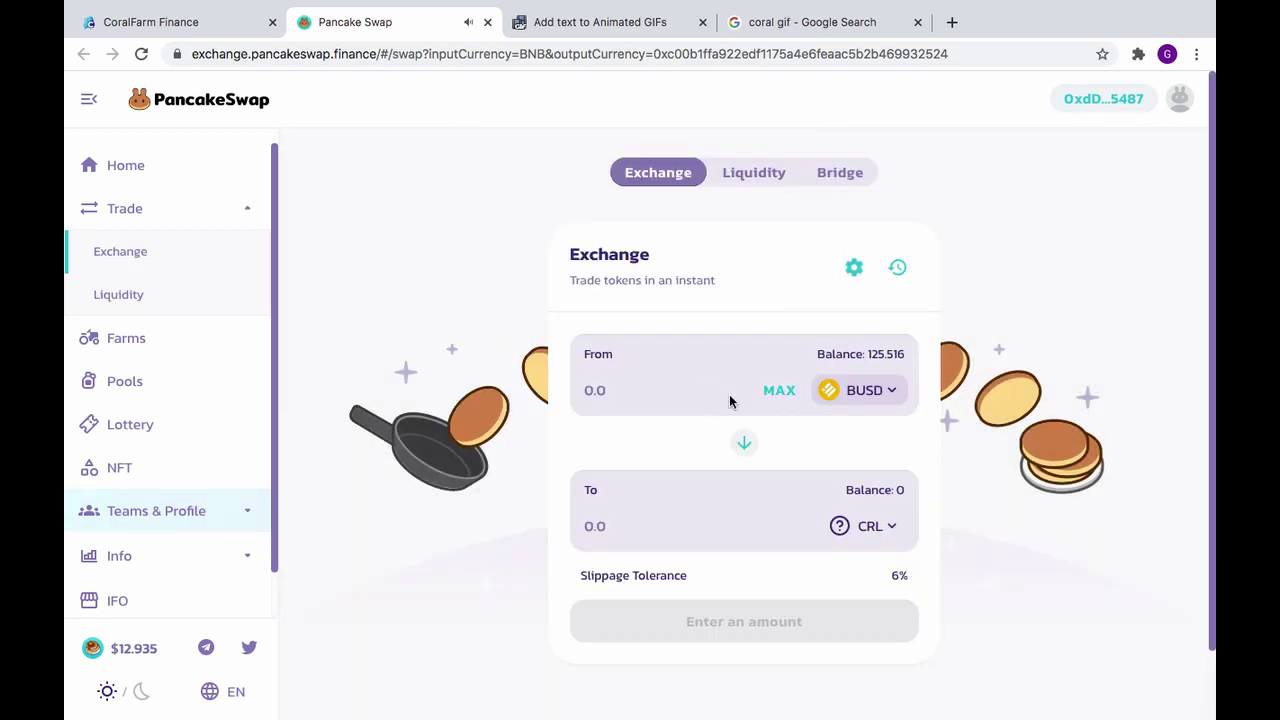
pyautogui.click(783, 393)
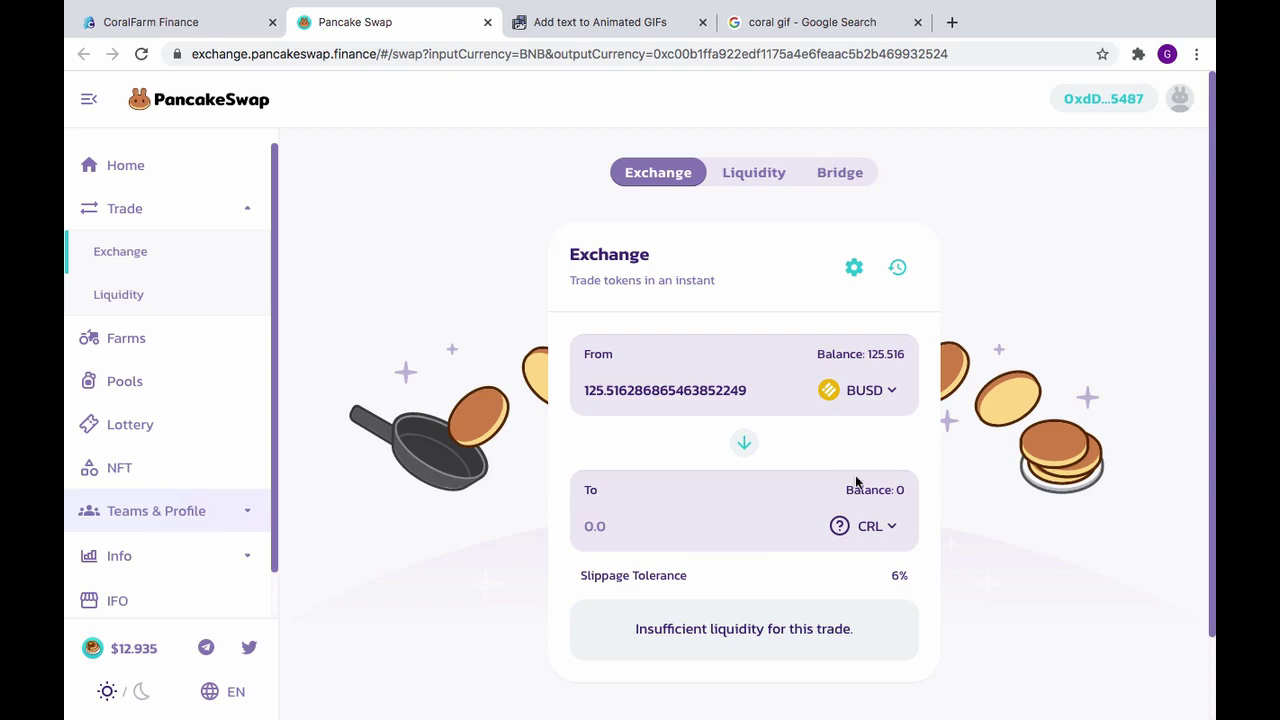
pyautogui.click(853, 267)
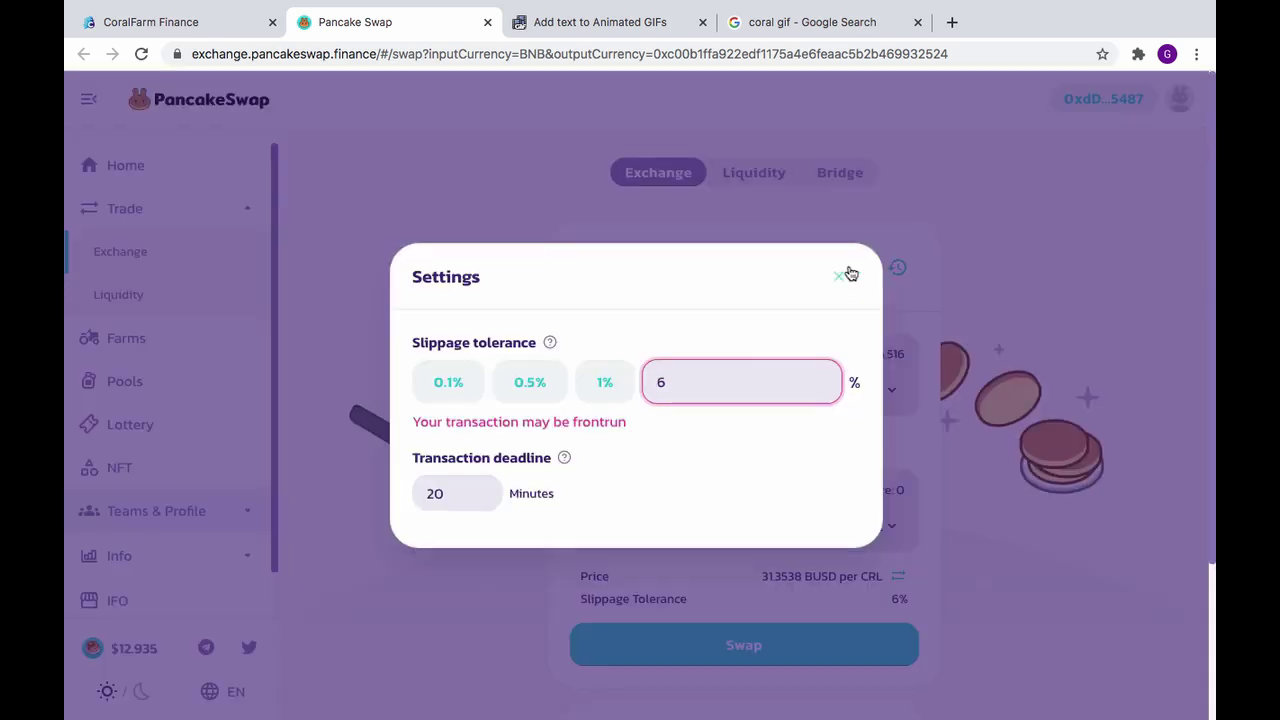
pyautogui.click(532, 387)
pyautogui.click(838, 276)
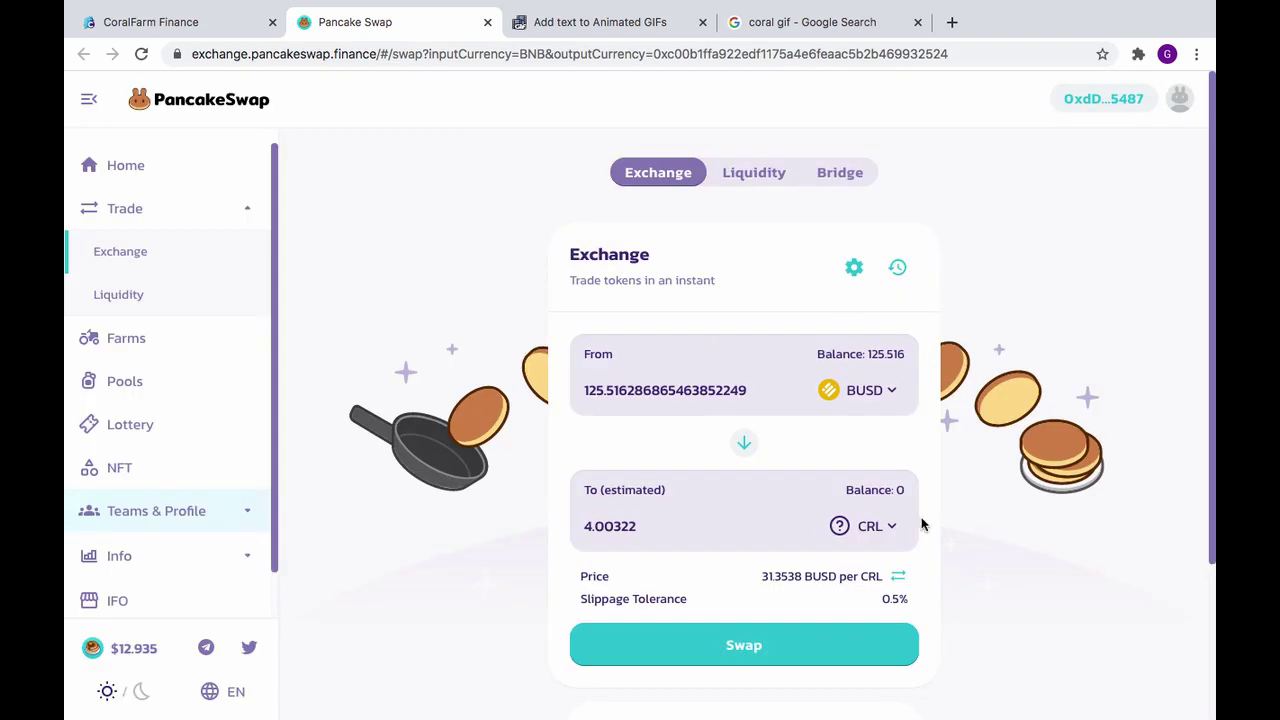
pyautogui.scroll(-3, 920, 525)
pyautogui.scroll(-3, 920, 525)
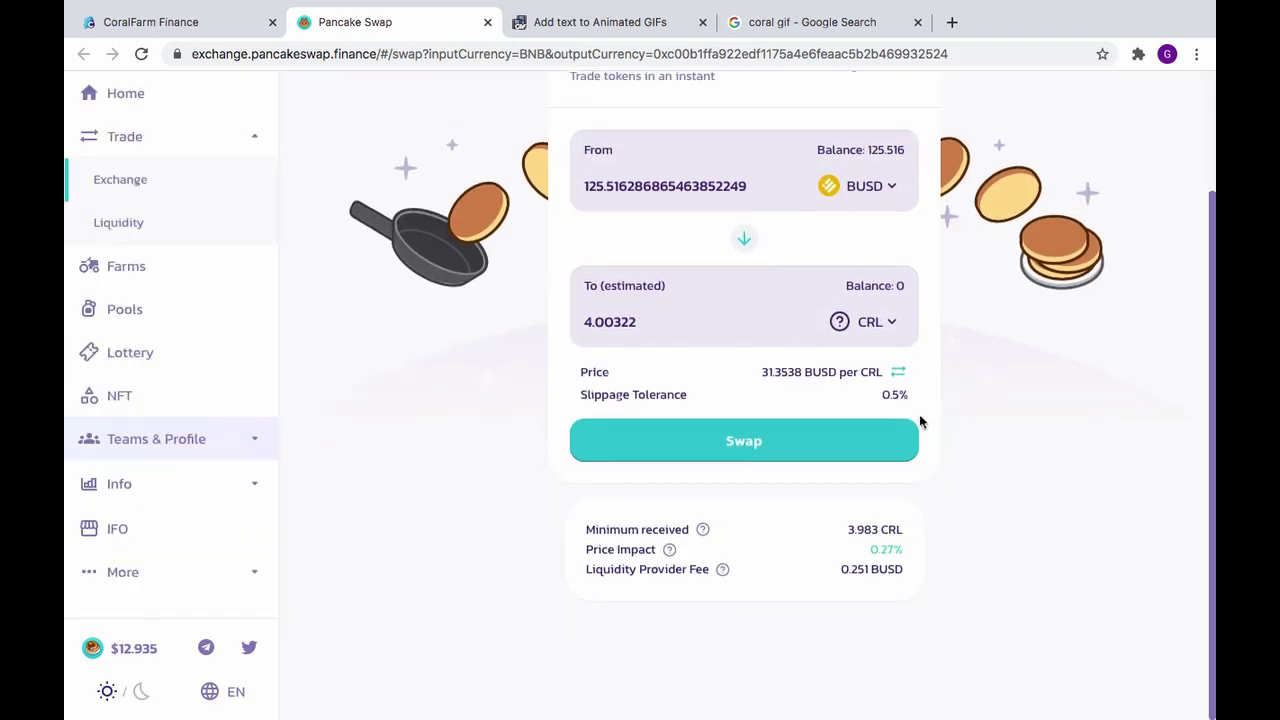
# Confirm and approve the 125 BUSD to about 4 CRL swap, then dismiss the confirmation.
pyautogui.click(758, 446)
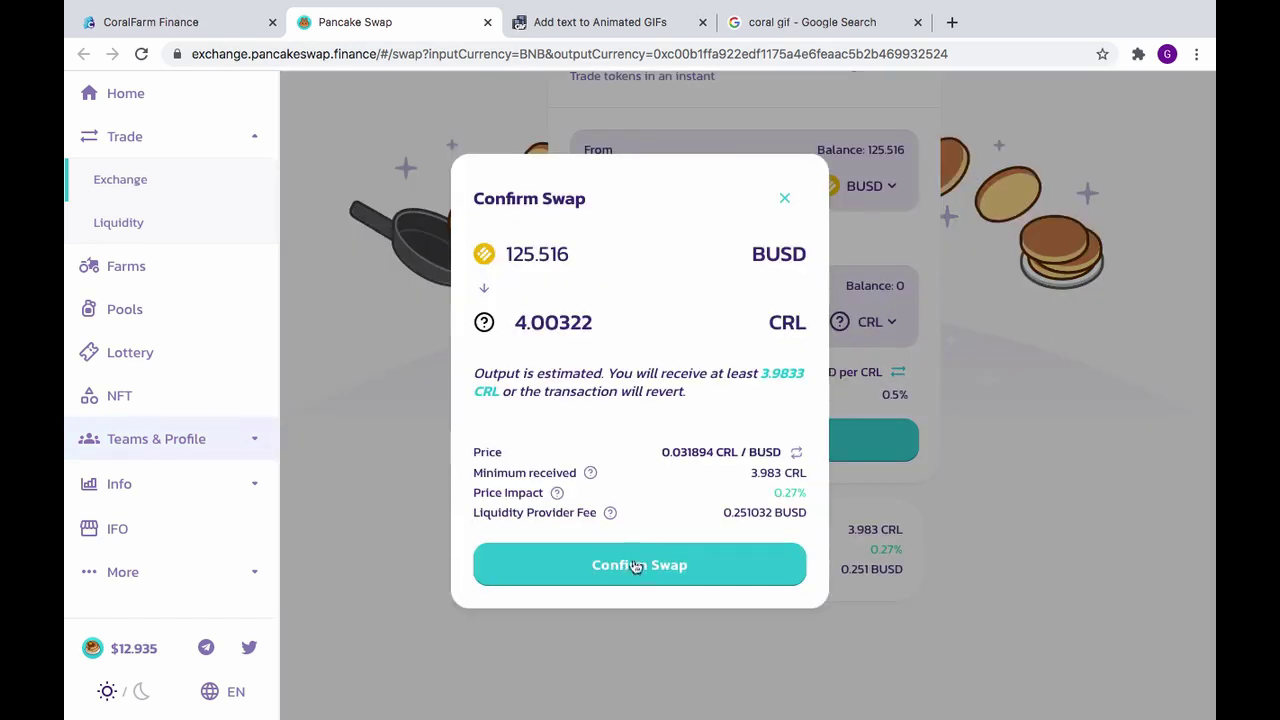
pyautogui.click(628, 565)
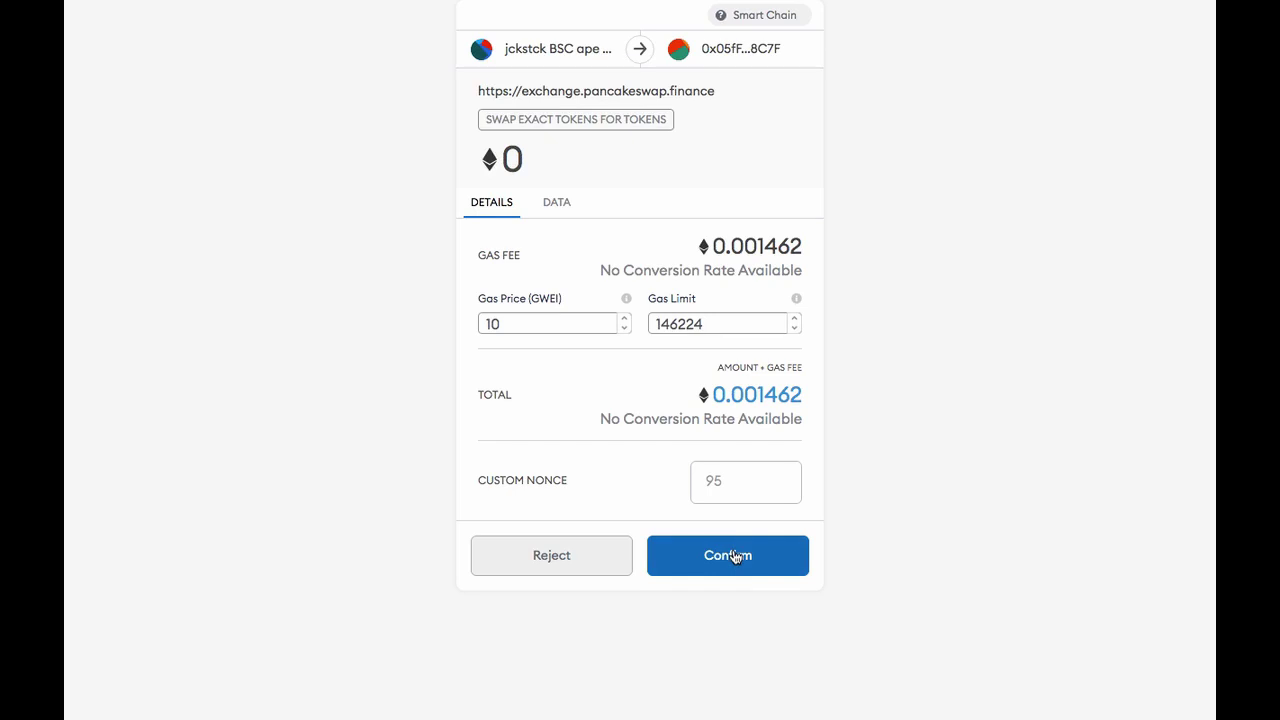
pyautogui.click(735, 557)
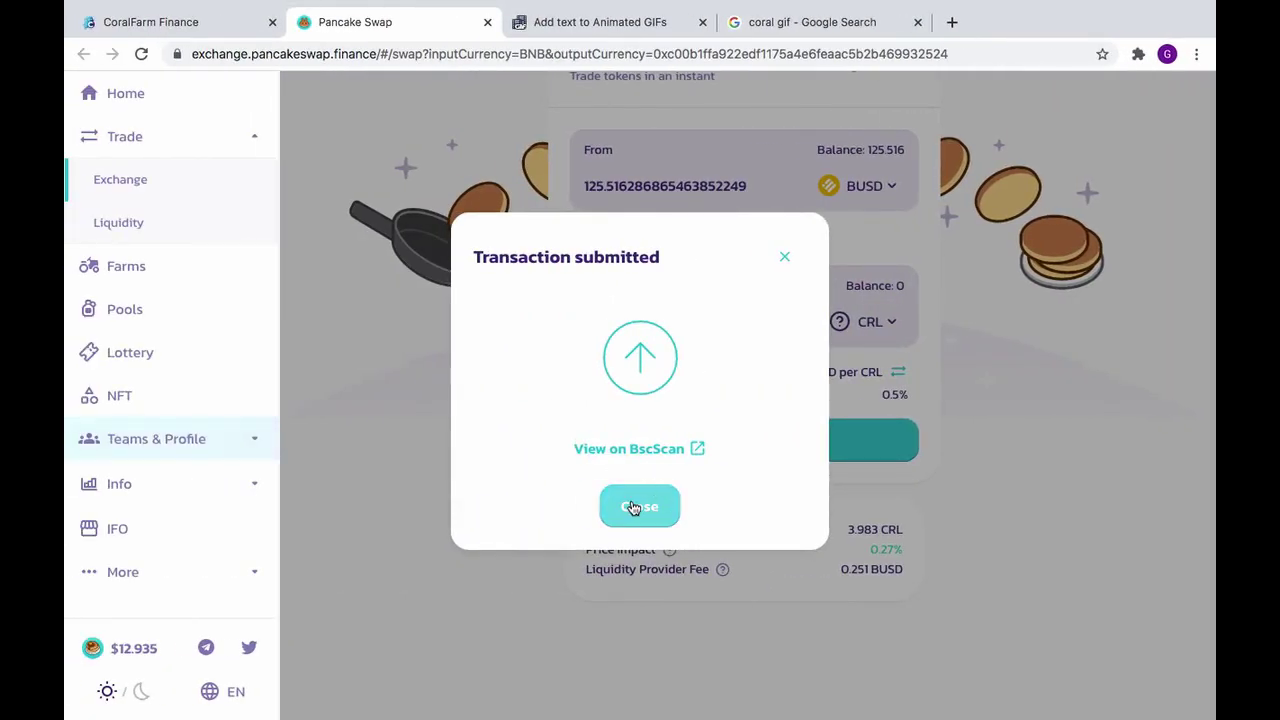
pyautogui.click(632, 507)
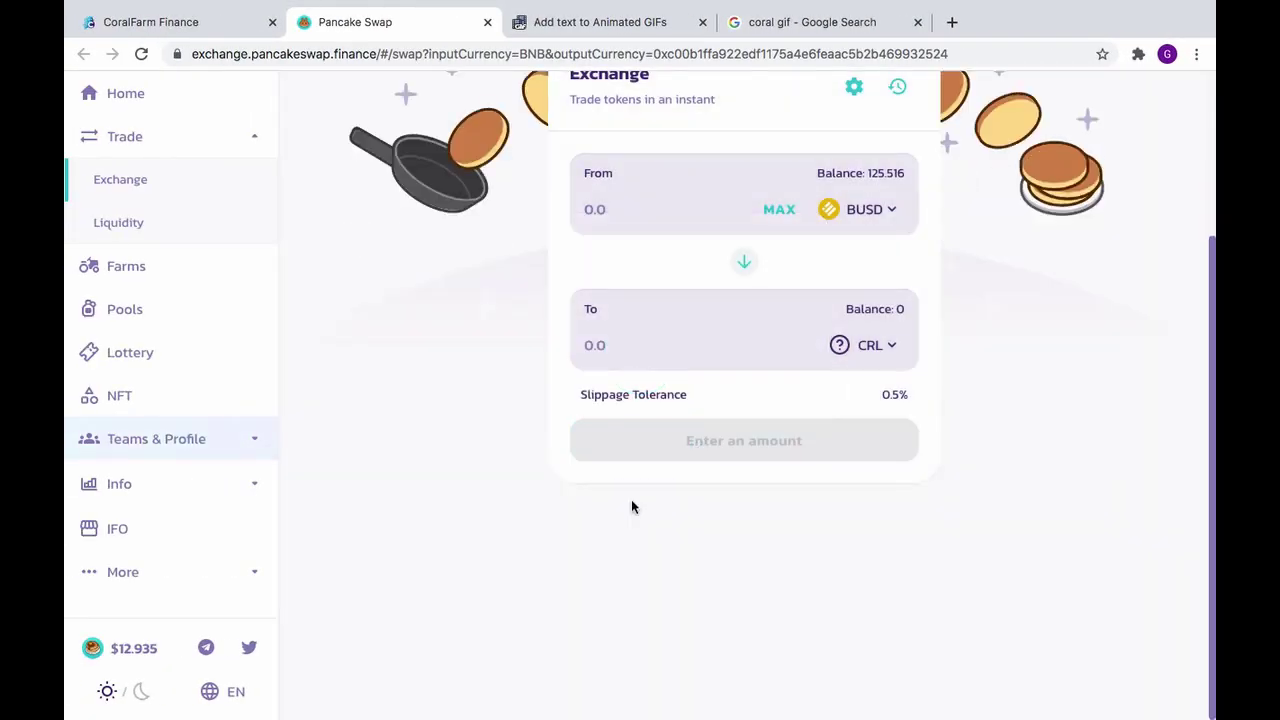
pyautogui.scroll(5, 483, 372)
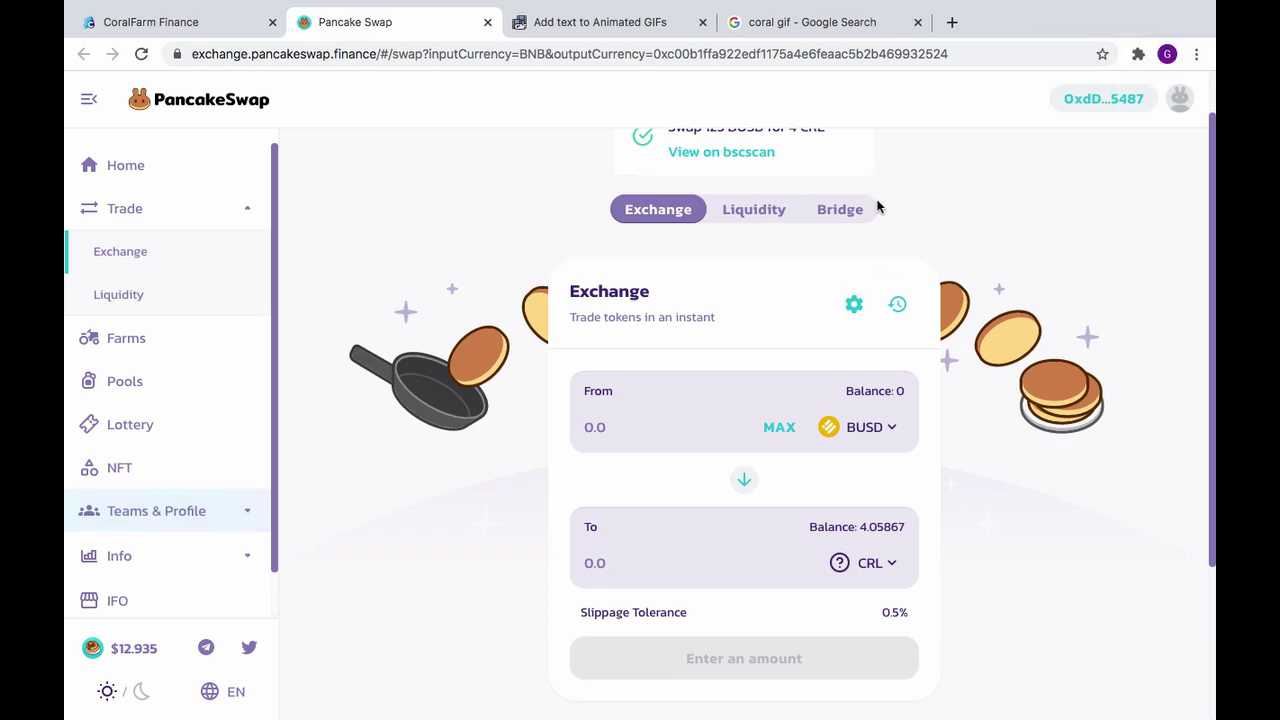
pyautogui.scroll(-2, 1025, 305)
pyautogui.scroll(-2, 1025, 305)
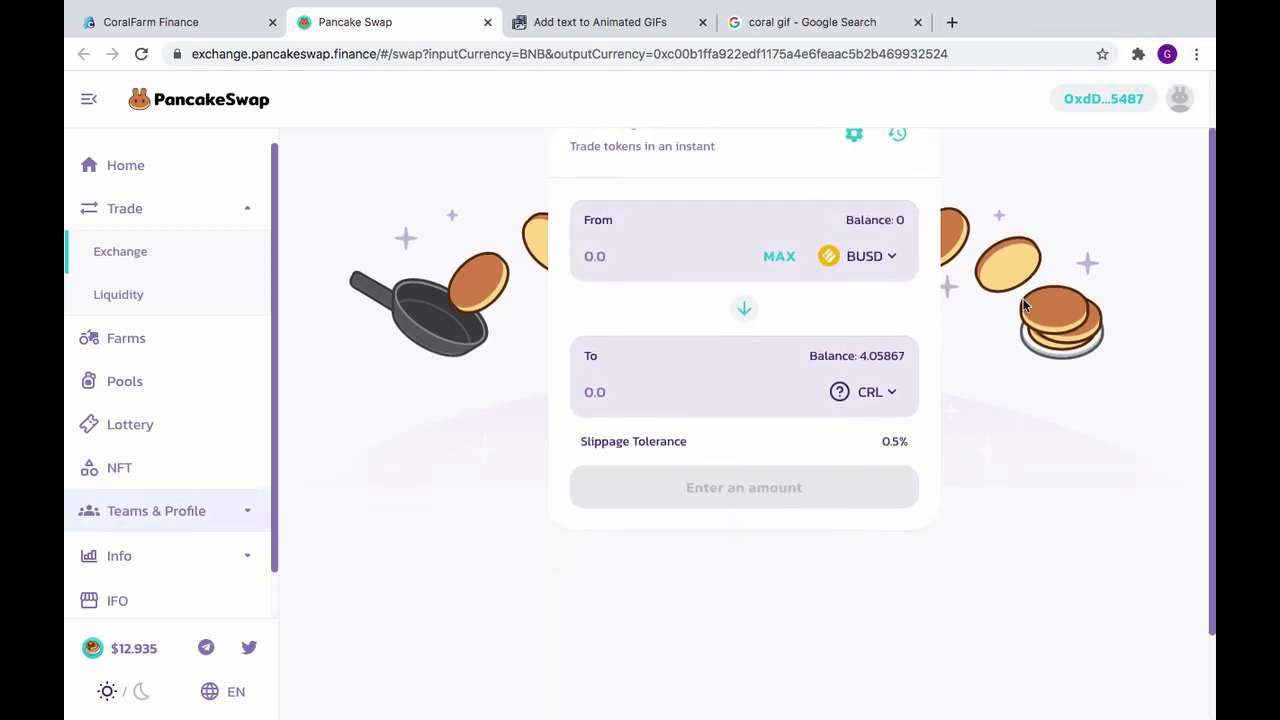
pyautogui.scroll(-1, 1025, 305)
pyautogui.scroll(3, 1025, 305)
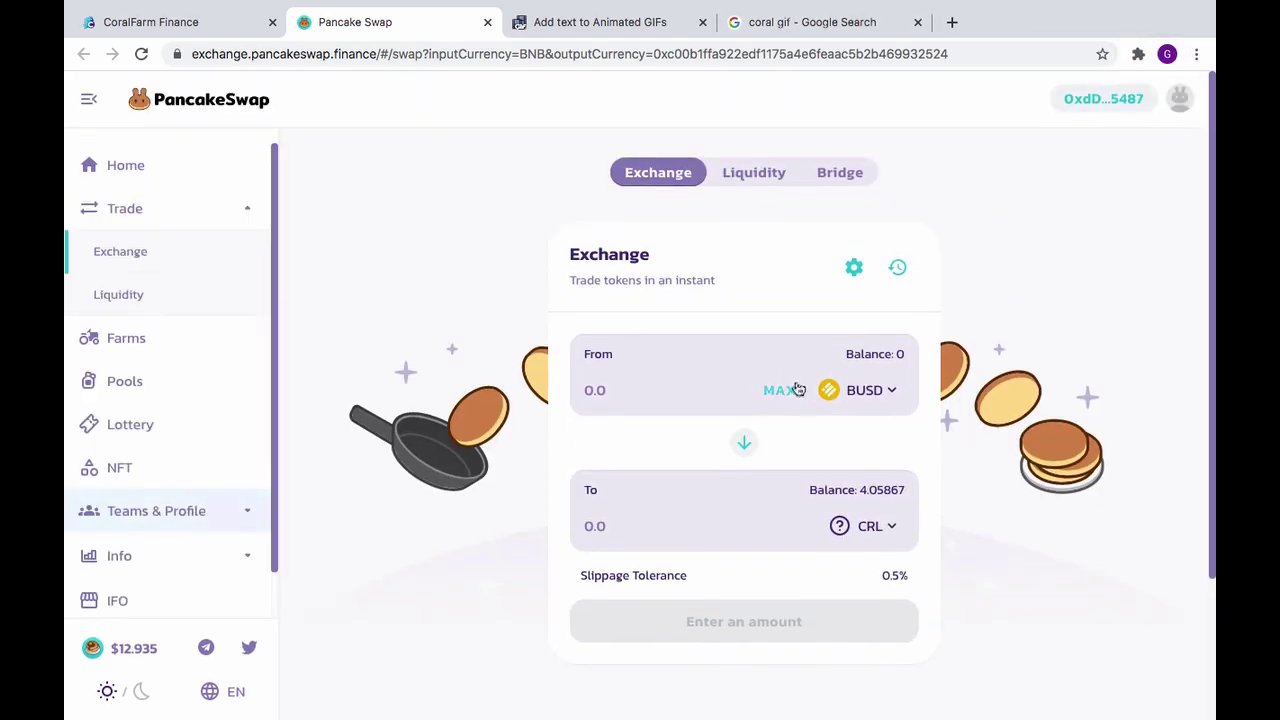
# Change the From token to BNB and move to the Liquidity section.
pyautogui.click(891, 403)
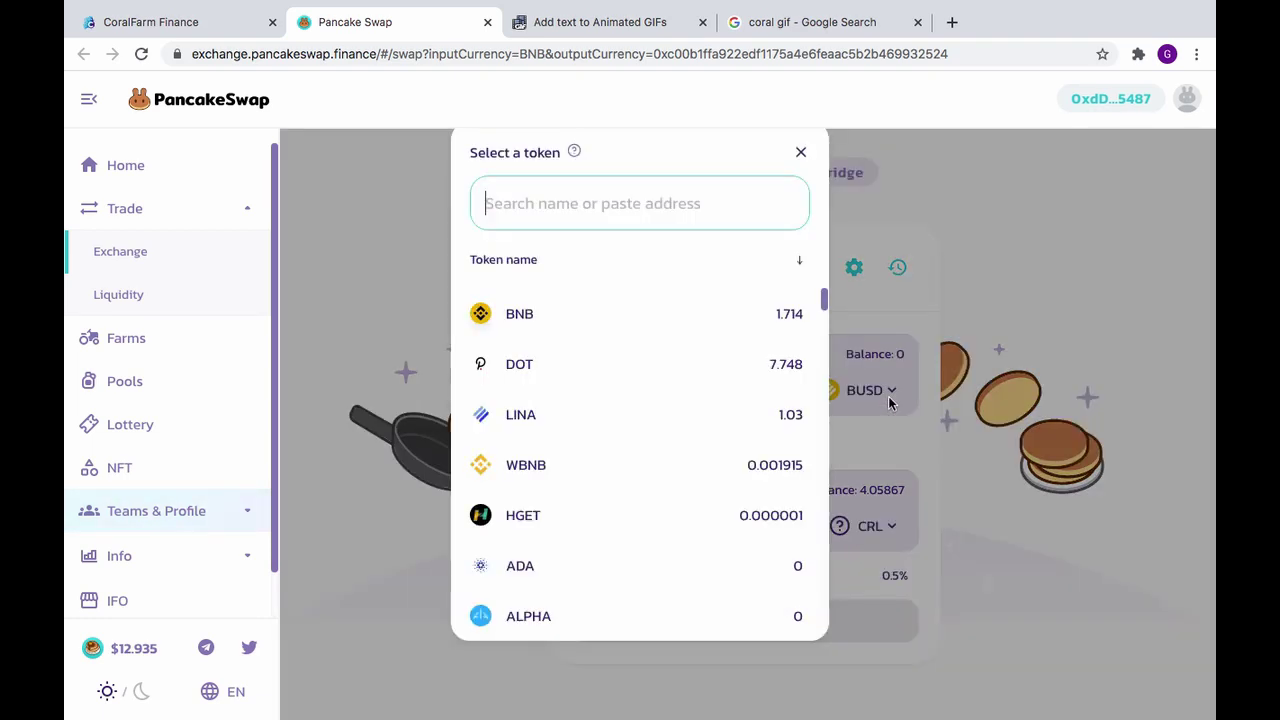
pyautogui.click(558, 313)
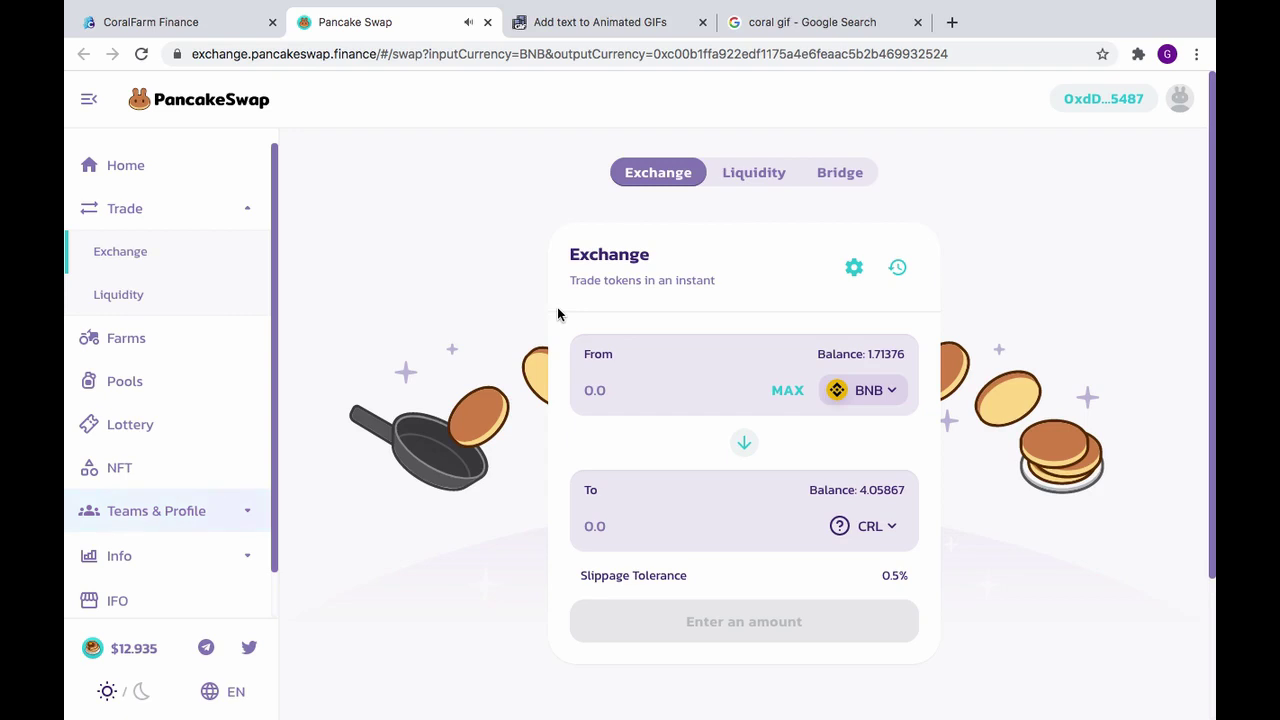
pyautogui.click(752, 172)
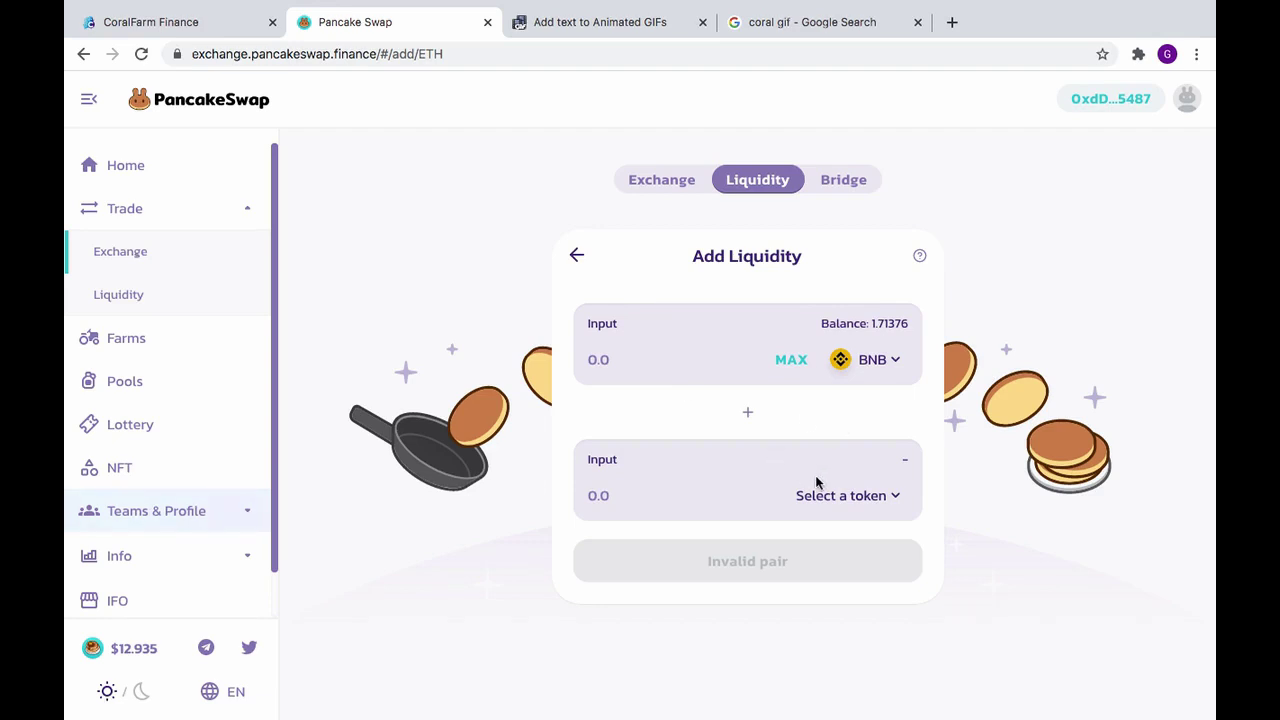
# Search for CRL as the second liquidity token and close the search with no match.
pyautogui.click(870, 500)
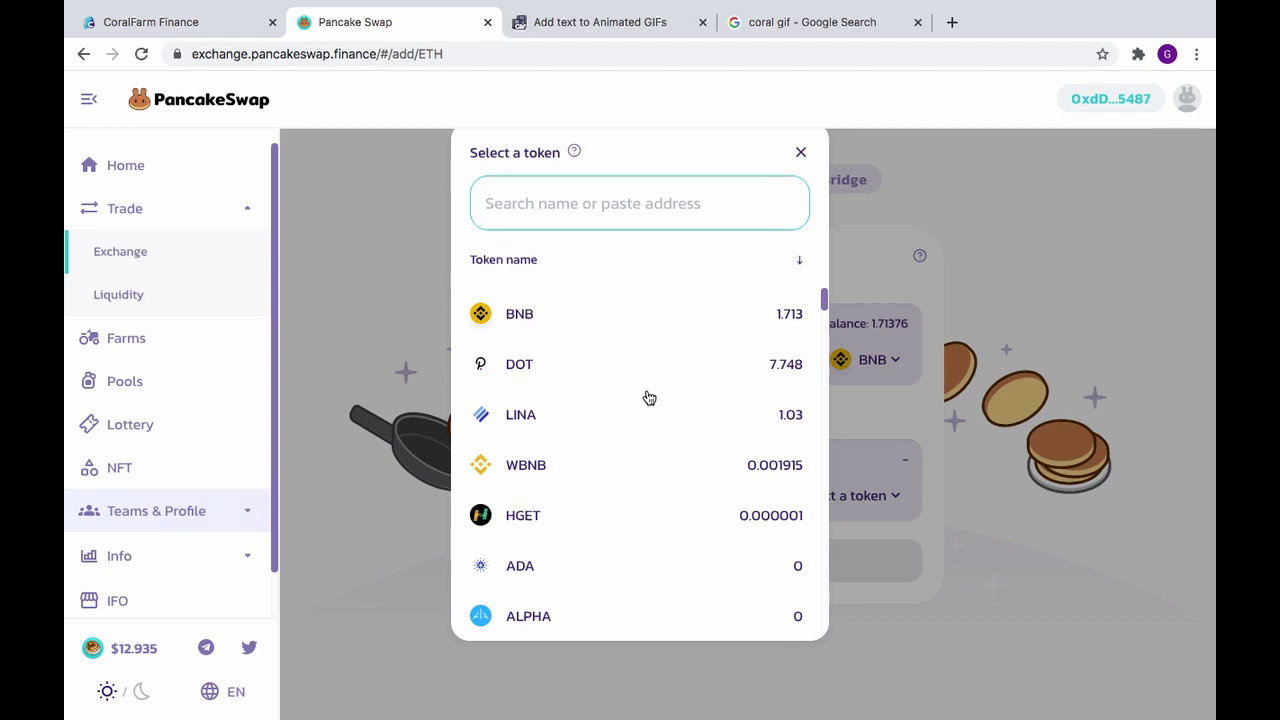
pyautogui.scroll(-2, 649, 398)
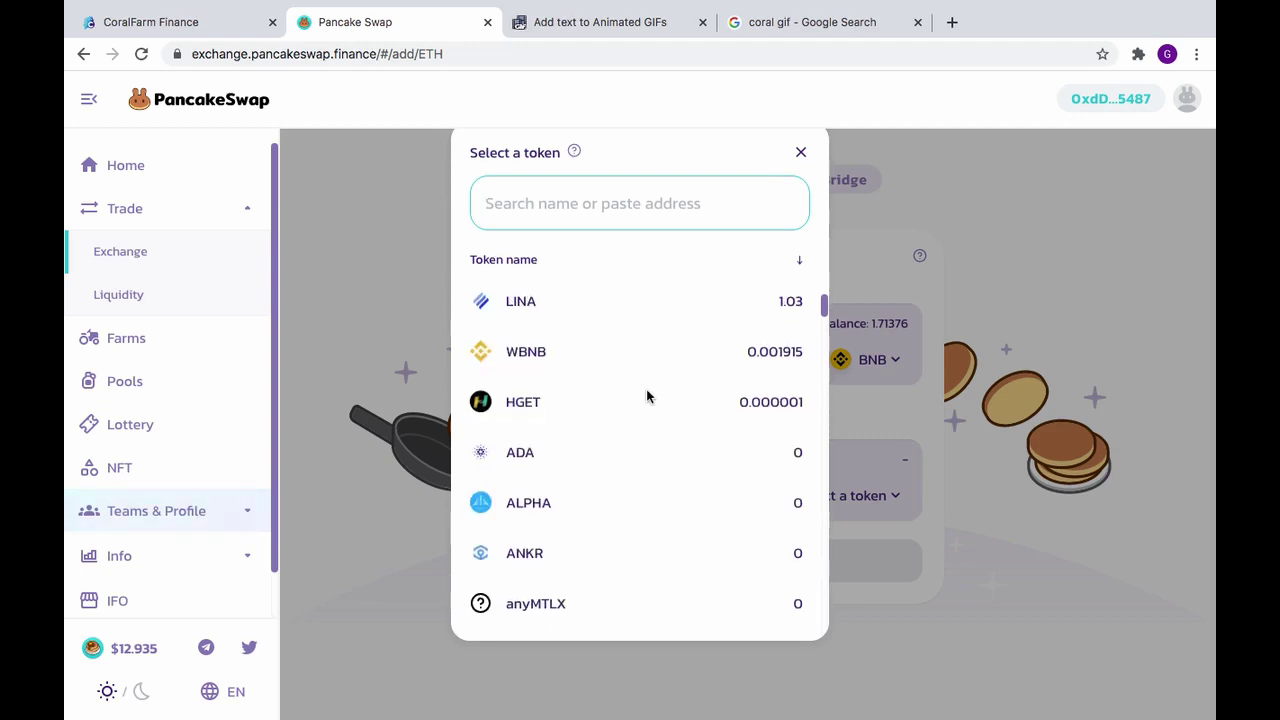
pyautogui.scroll(-2, 649, 398)
pyautogui.scroll(2, 649, 398)
pyautogui.scroll(2, 649, 398)
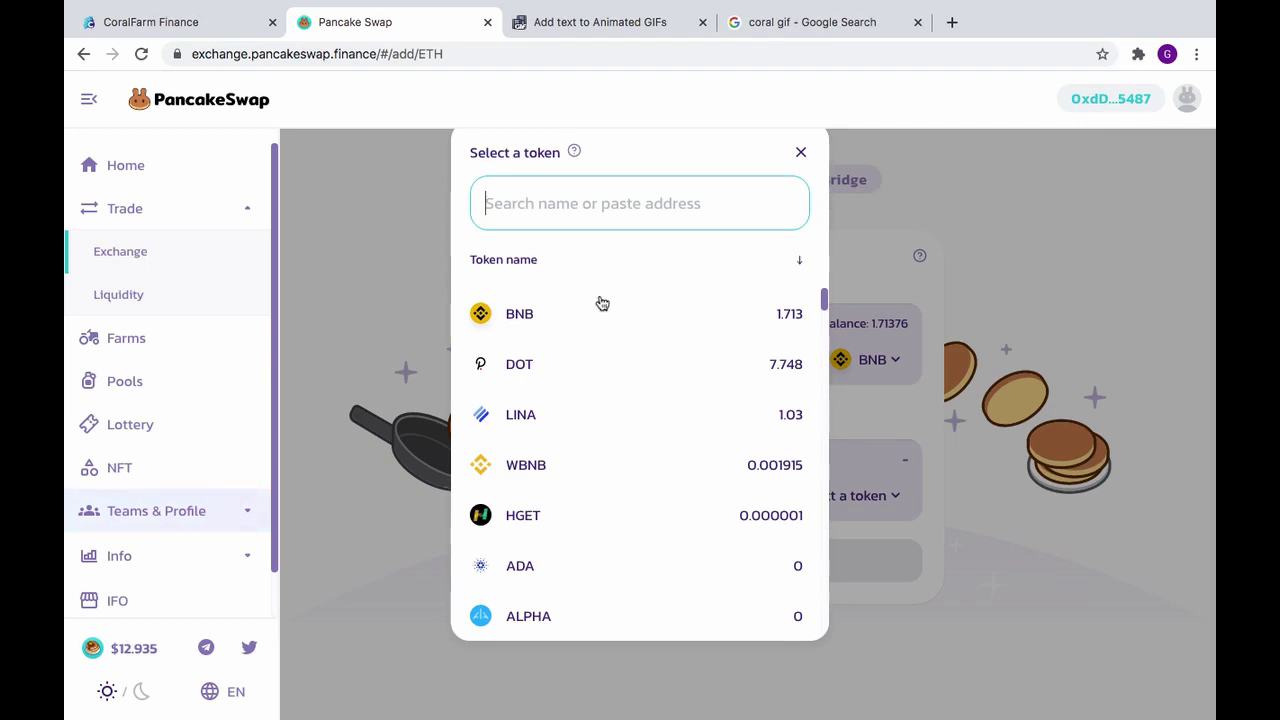
pyautogui.write('cr')
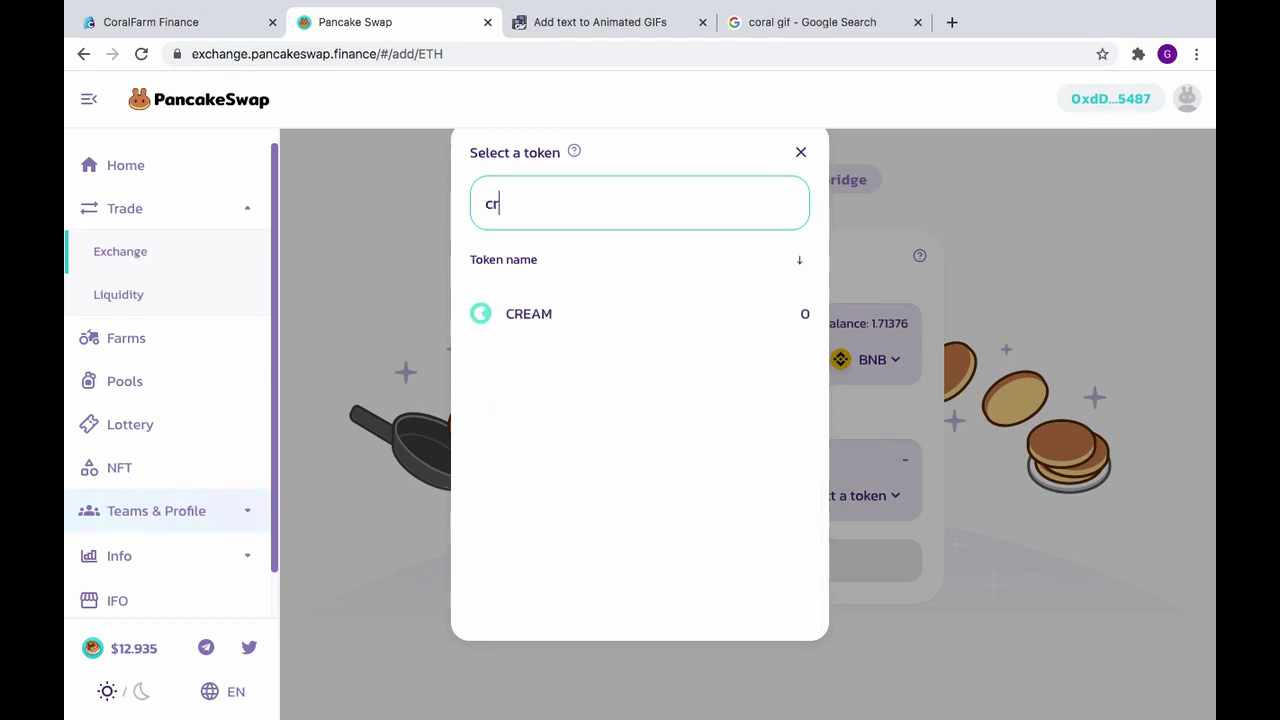
pyautogui.write('l')
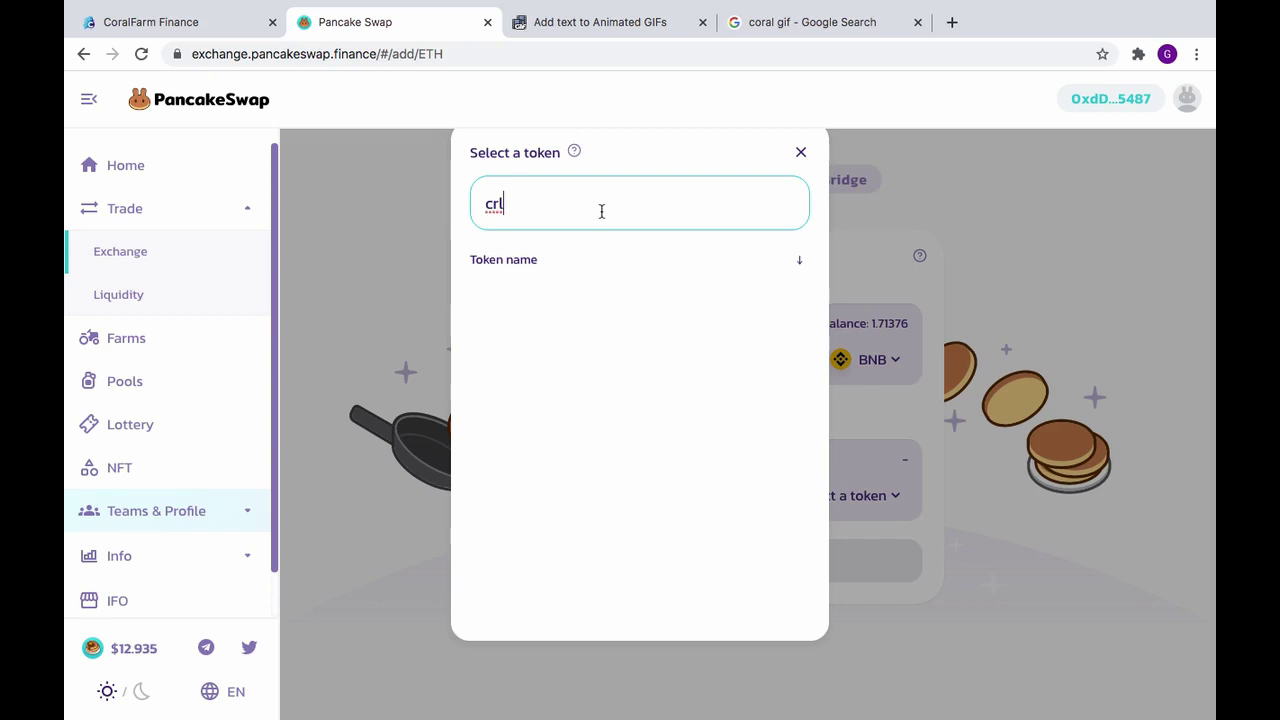
pyautogui.click(800, 152)
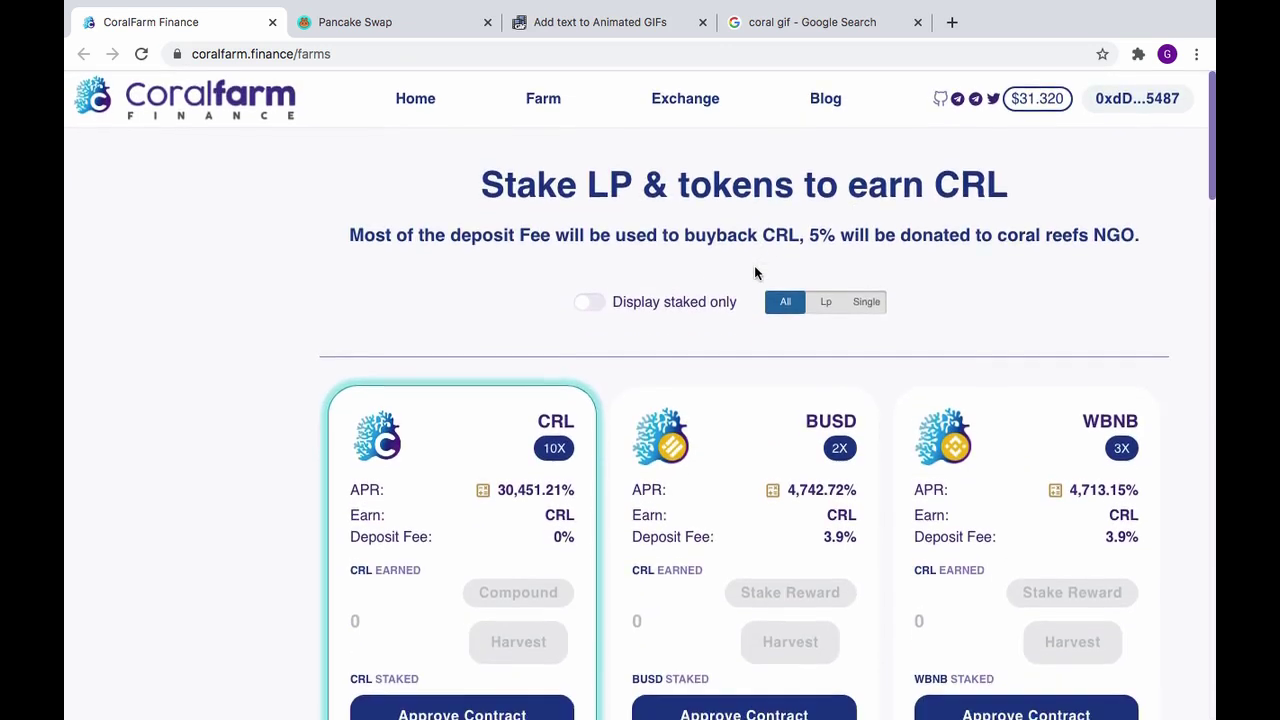
pyautogui.scroll(-1, 755, 267)
pyautogui.scroll(-3, 754, 265)
pyautogui.scroll(5, 754, 265)
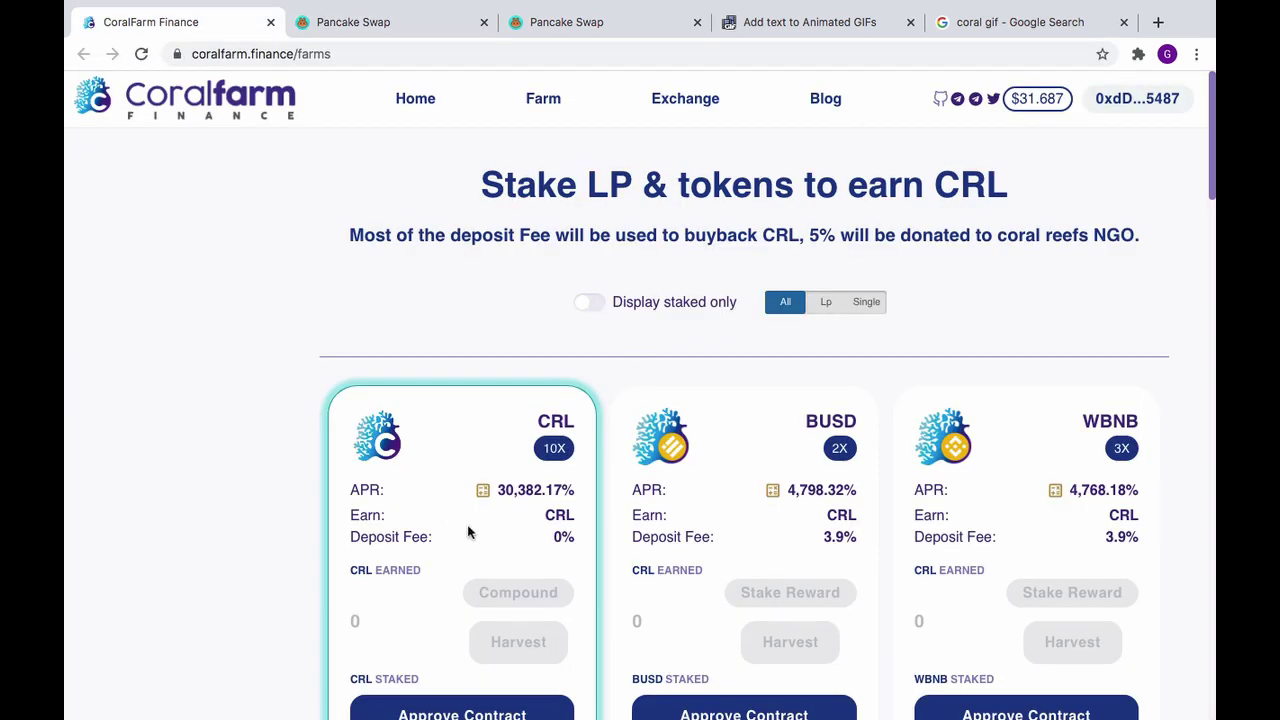
pyautogui.scroll(-10, 475, 524)
pyautogui.scroll(-5, 475, 524)
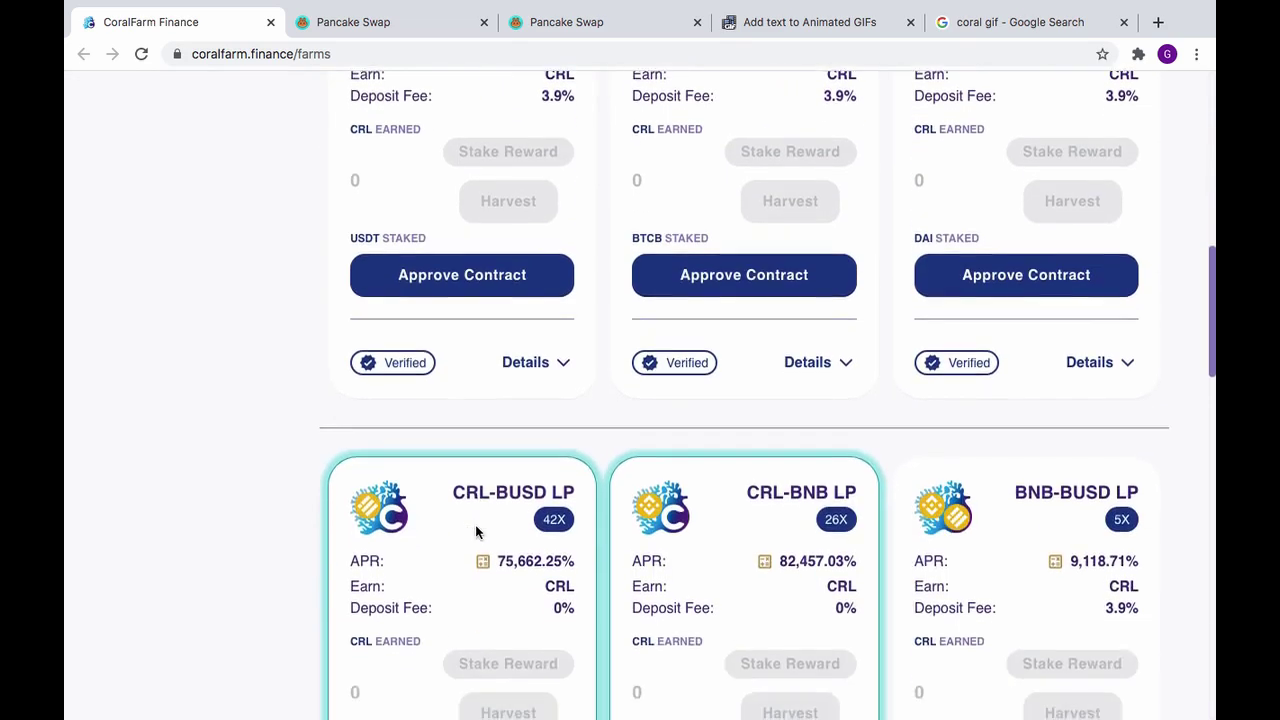
pyautogui.scroll(-3, 475, 524)
pyautogui.scroll(-1, 475, 524)
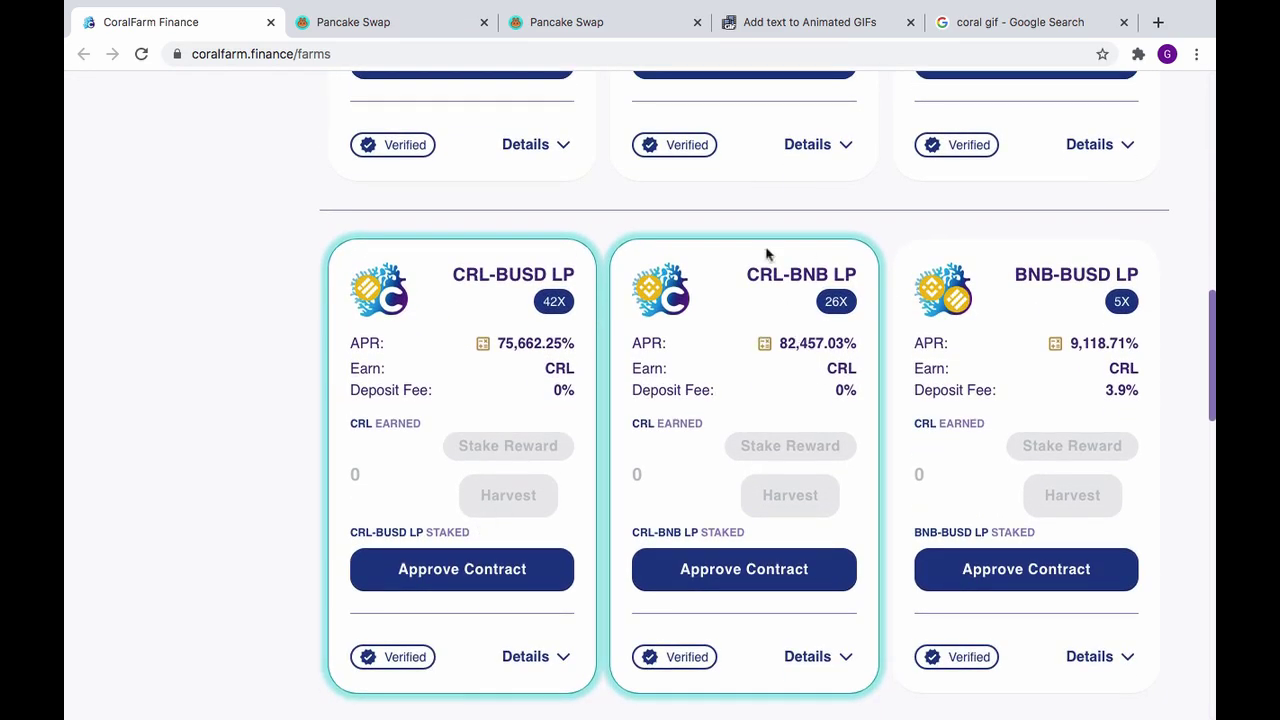
# Look over the PancakeSwap exchange and Add Liquidity pages, then return to CoralFarm farms.
pyautogui.click(405, 22)
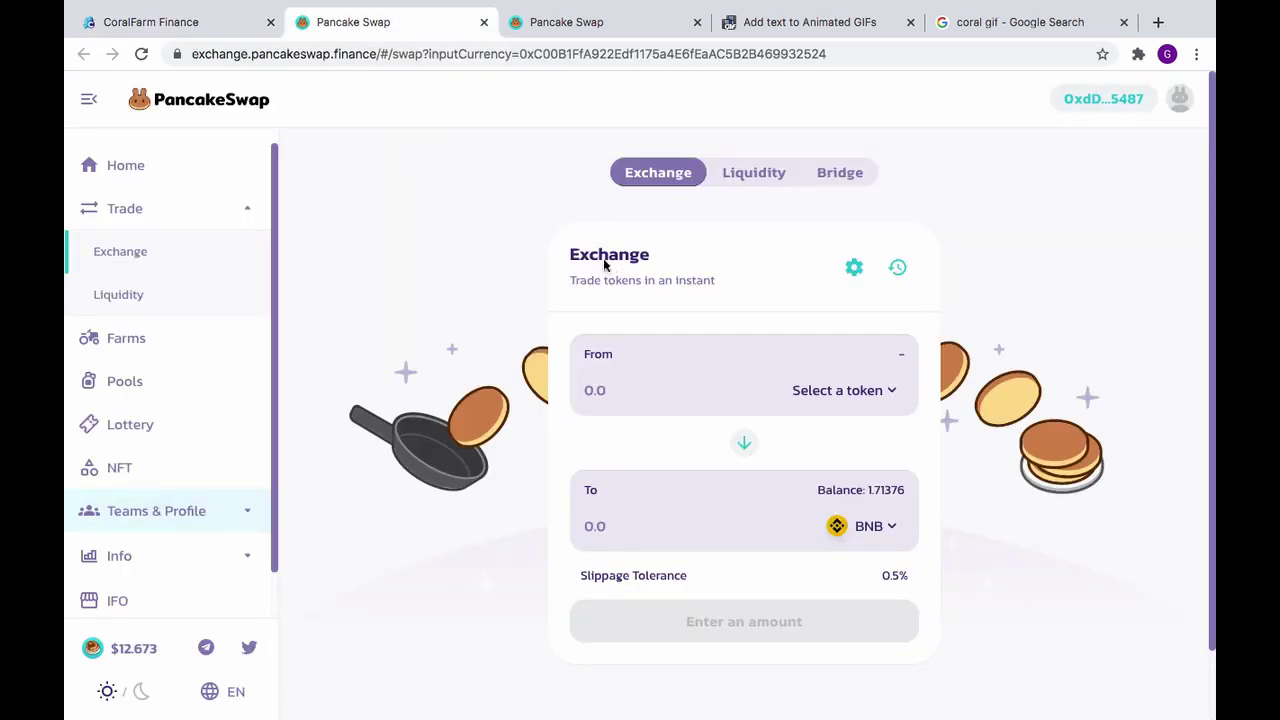
pyautogui.click(585, 22)
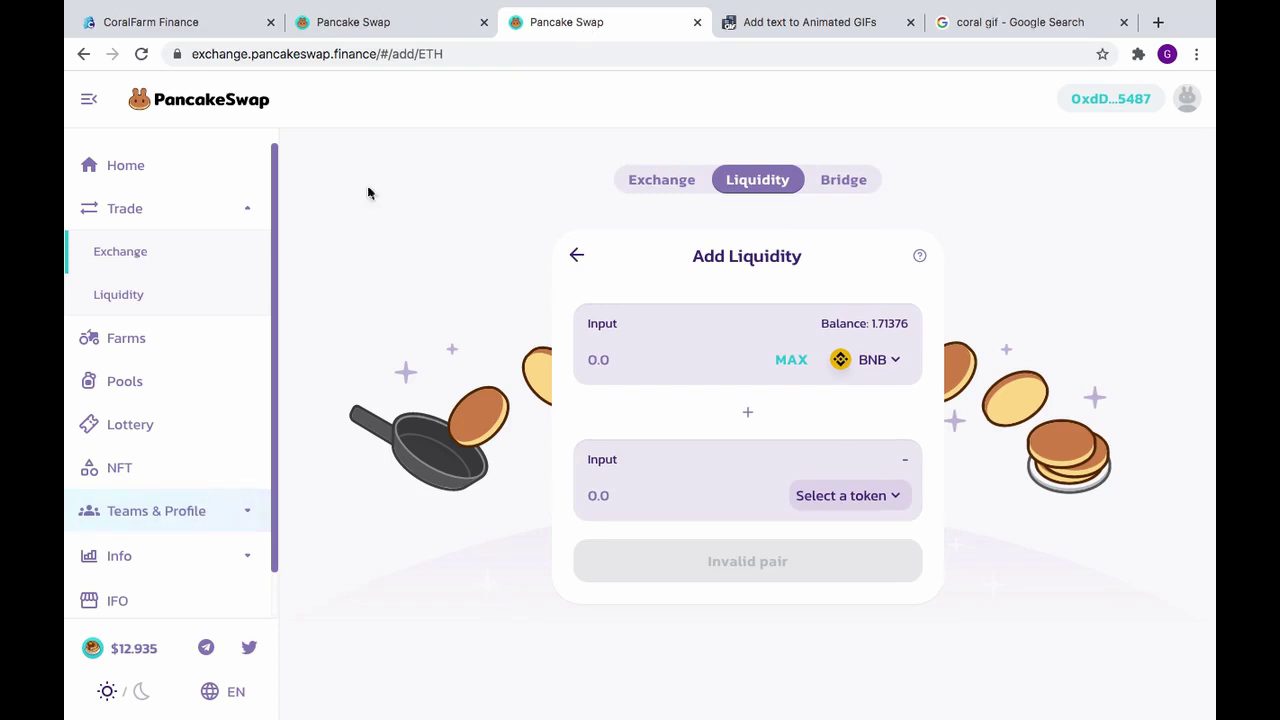
pyautogui.click(205, 22)
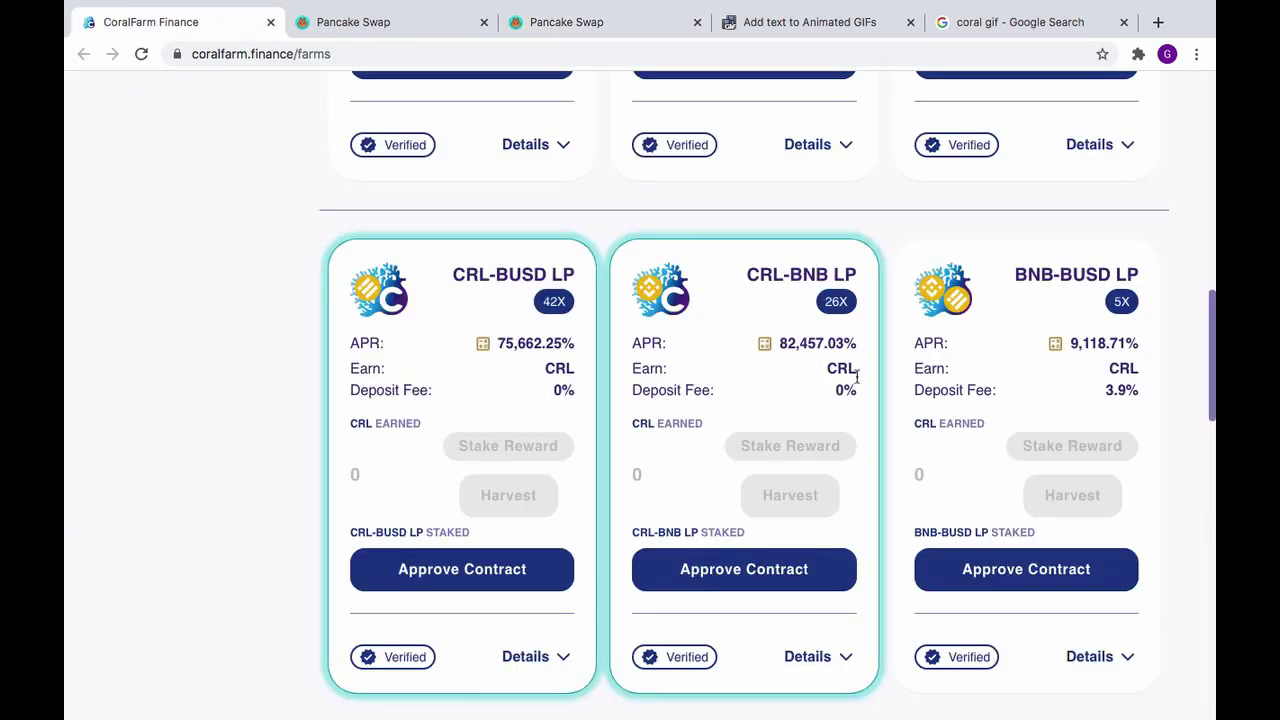
pyautogui.scroll(5, 858, 378)
pyautogui.scroll(3, 858, 378)
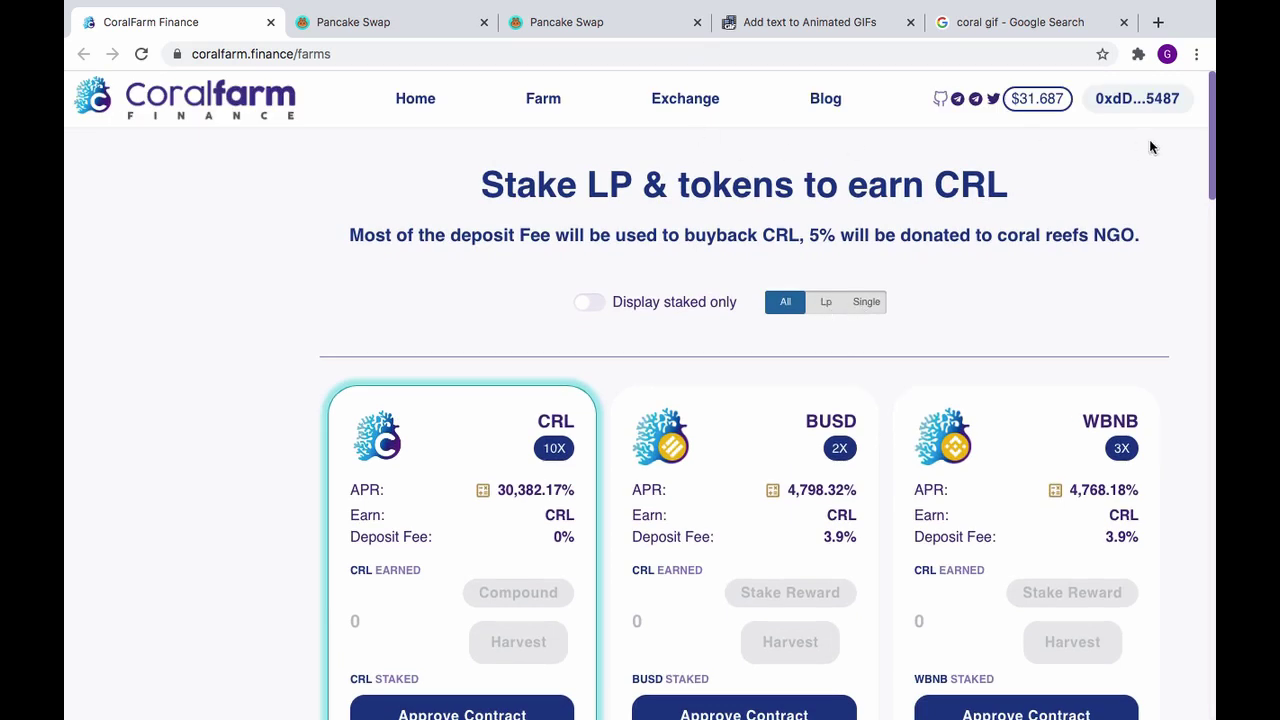
# Check the connected wallet details, go to CoralFarm Home, and close the extra PancakeSwap page.
pyautogui.click(1125, 98)
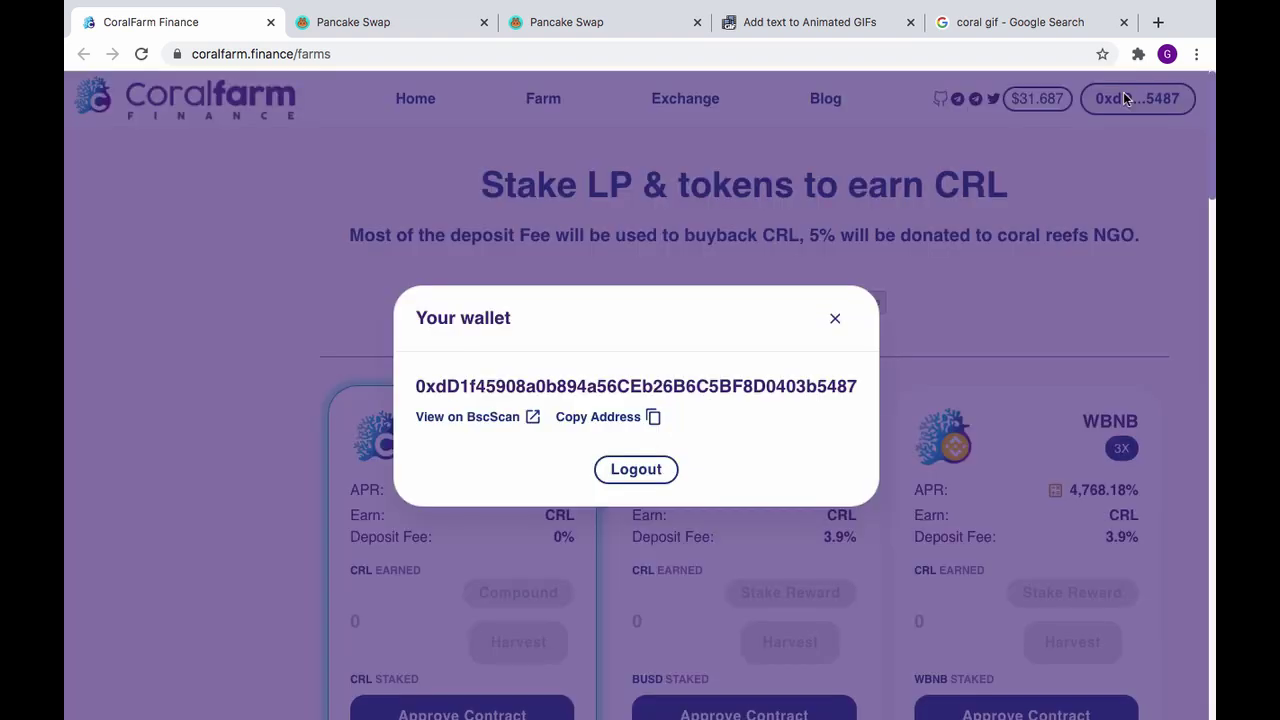
pyautogui.click(835, 319)
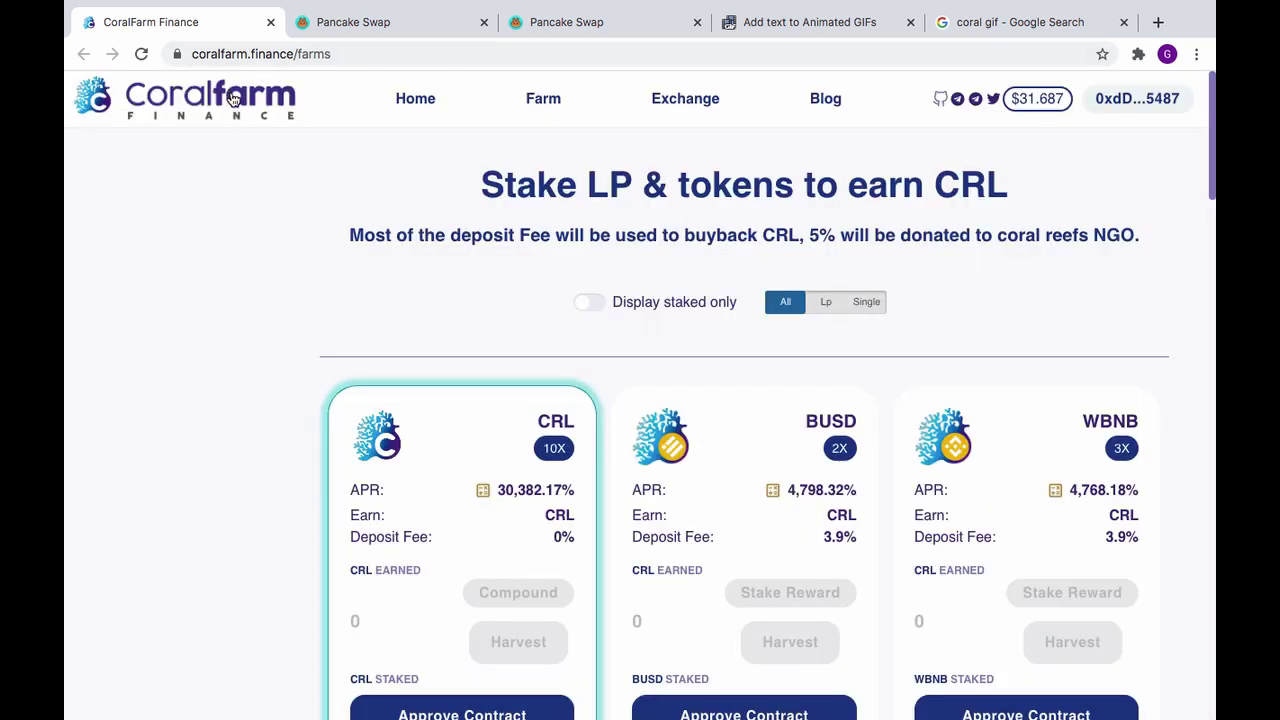
pyautogui.click(415, 98)
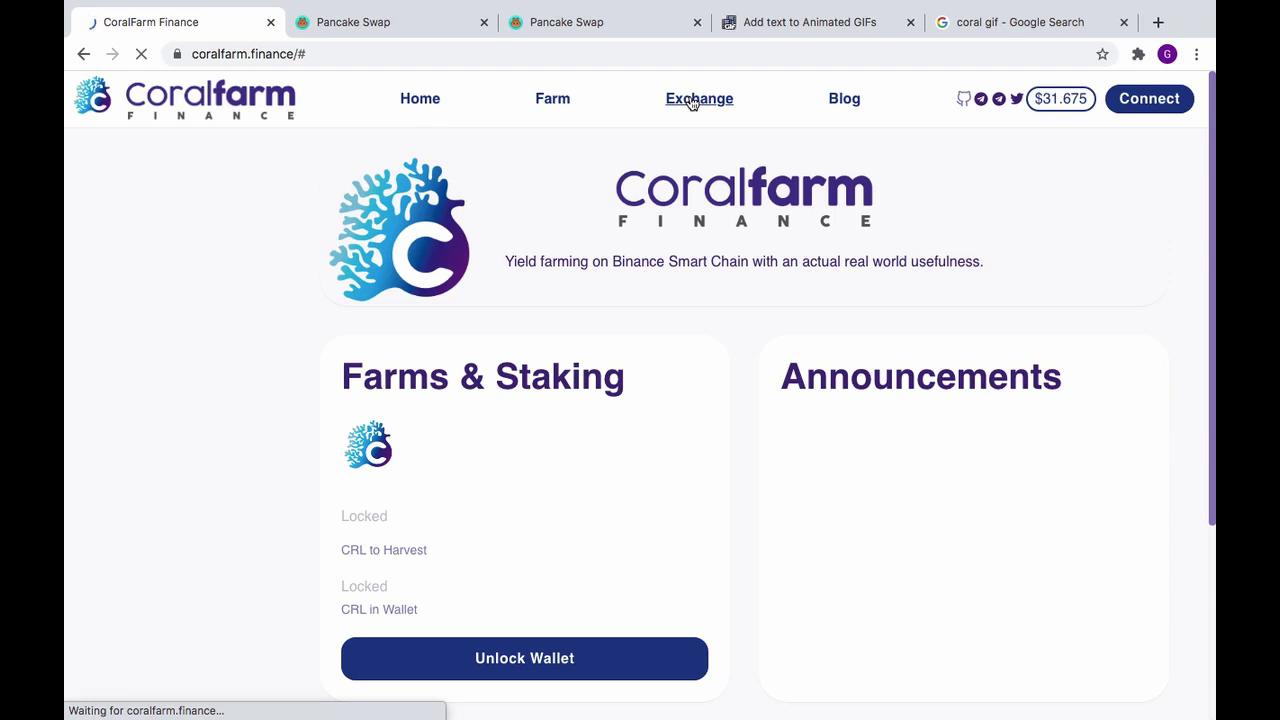
pyautogui.click(692, 102)
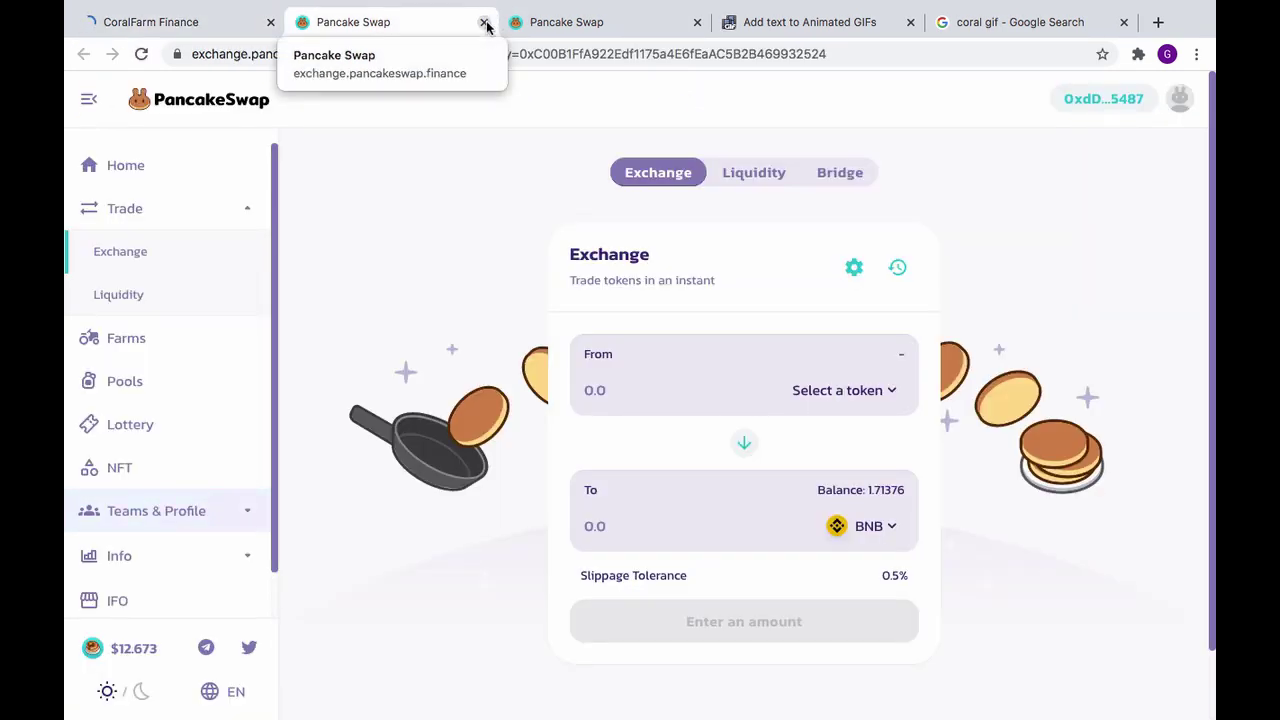
pyautogui.hotkey('ctrl', 'w')
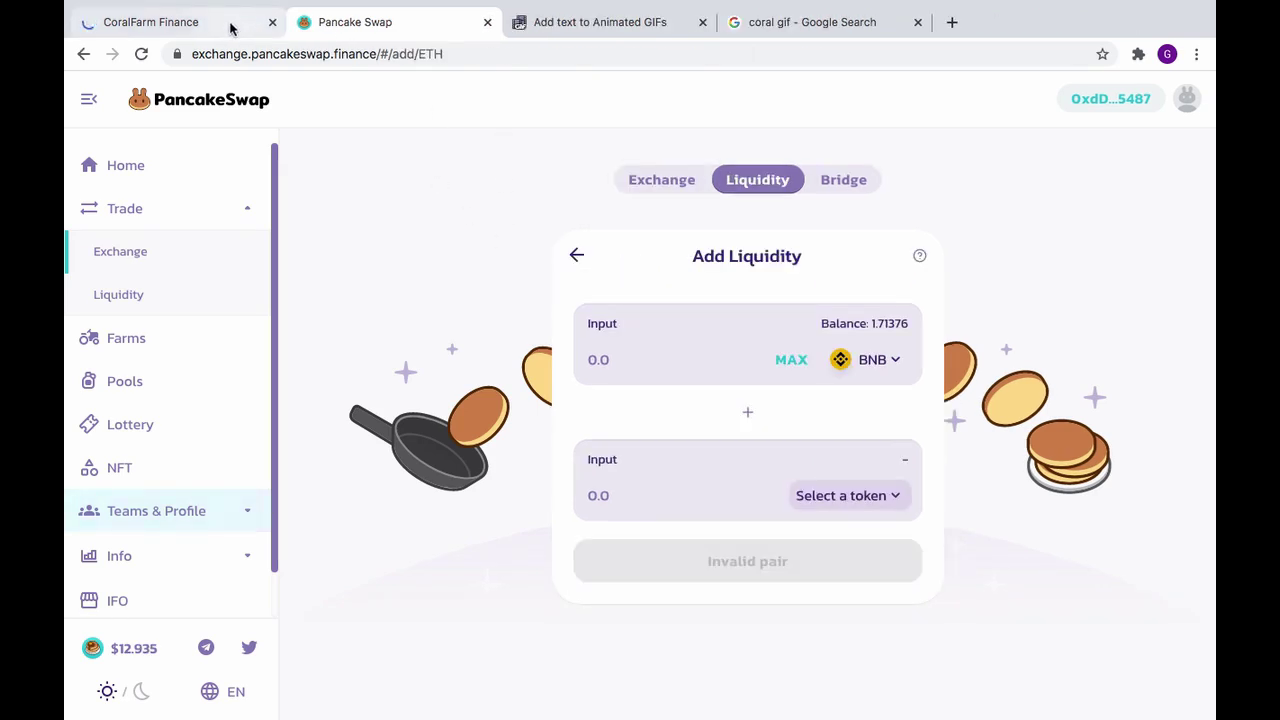
pyautogui.click(231, 27)
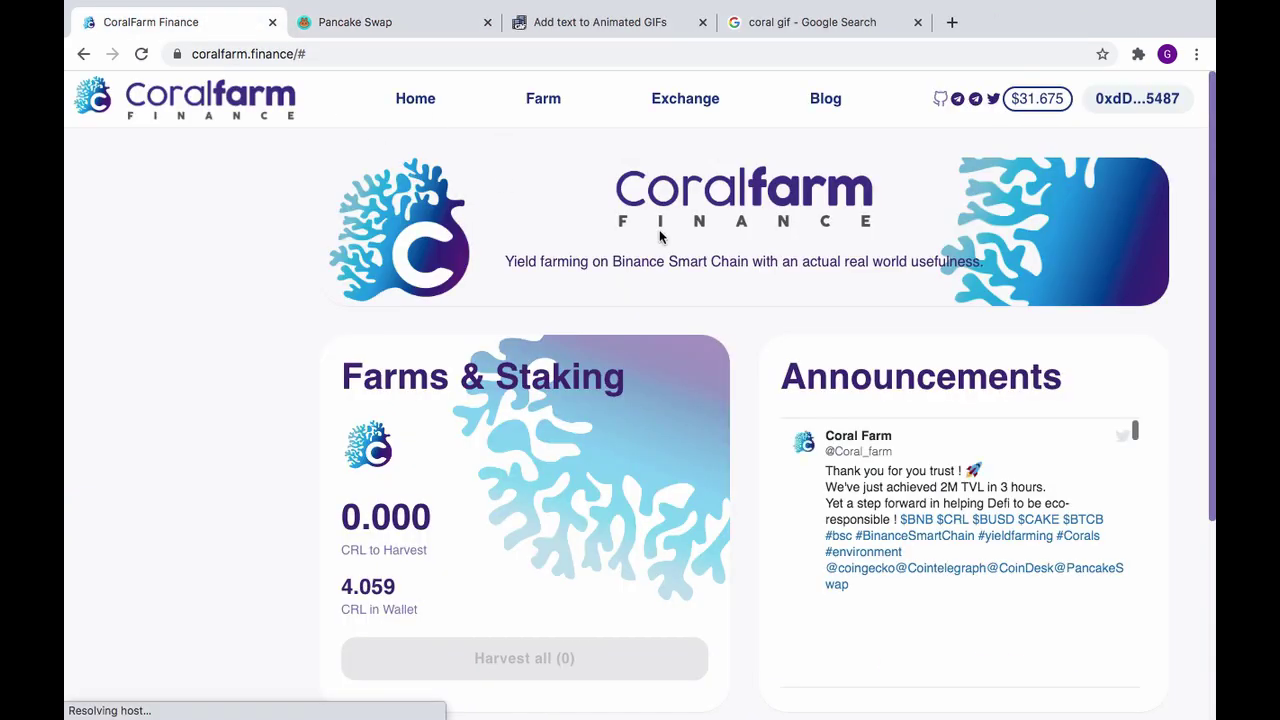
pyautogui.scroll(-1, 660, 237)
pyautogui.scroll(-1, 659, 237)
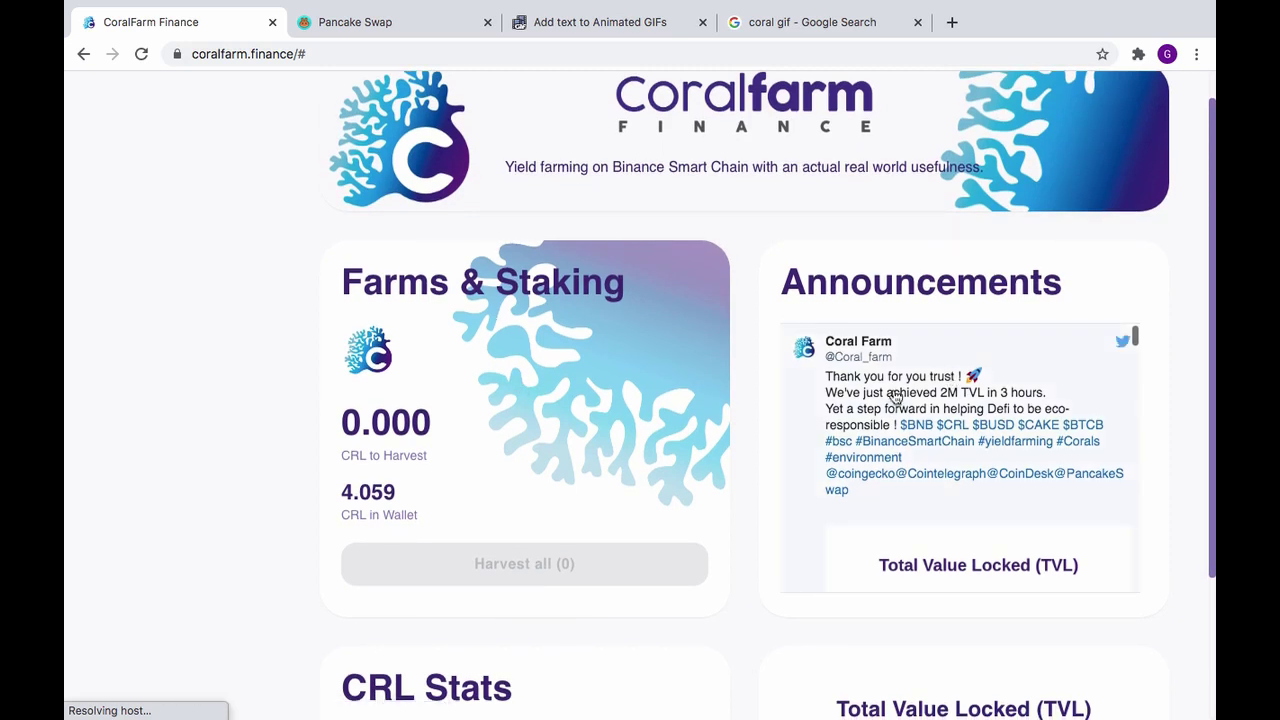
pyautogui.scroll(-1, 758, 443)
pyautogui.scroll(-2, 758, 443)
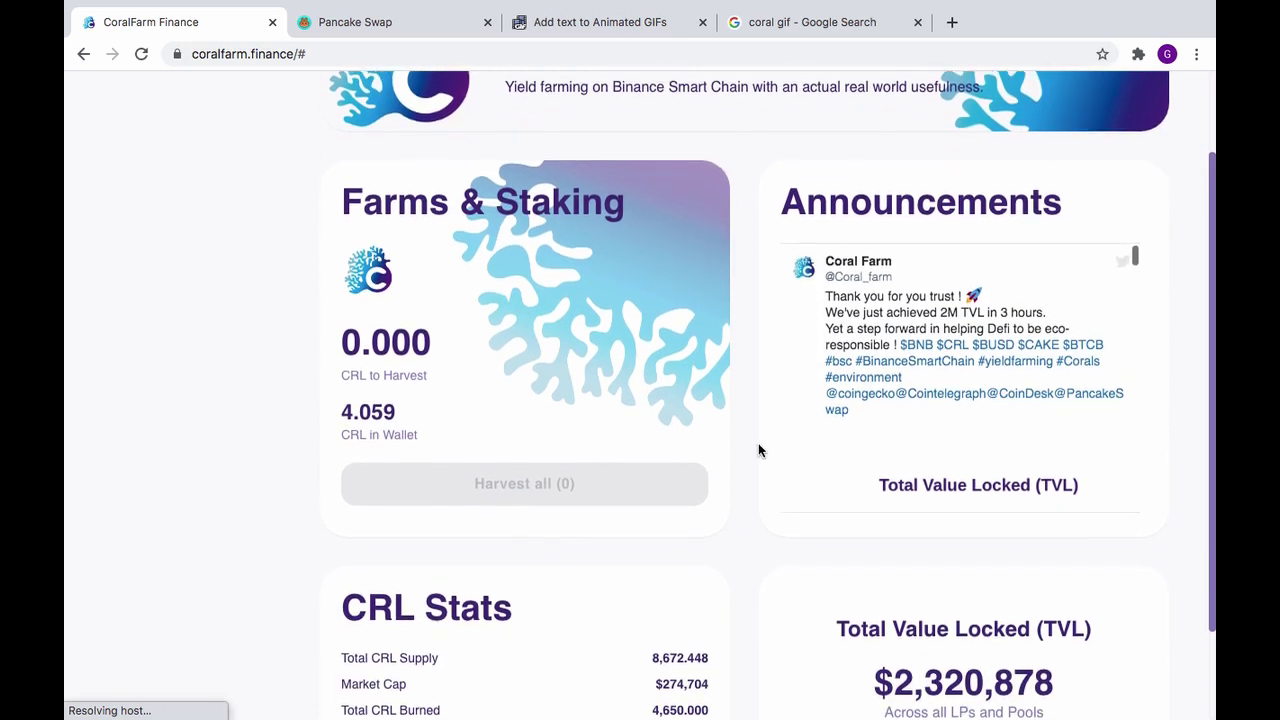
pyautogui.scroll(-1, 758, 443)
pyautogui.scroll(-2, 758, 443)
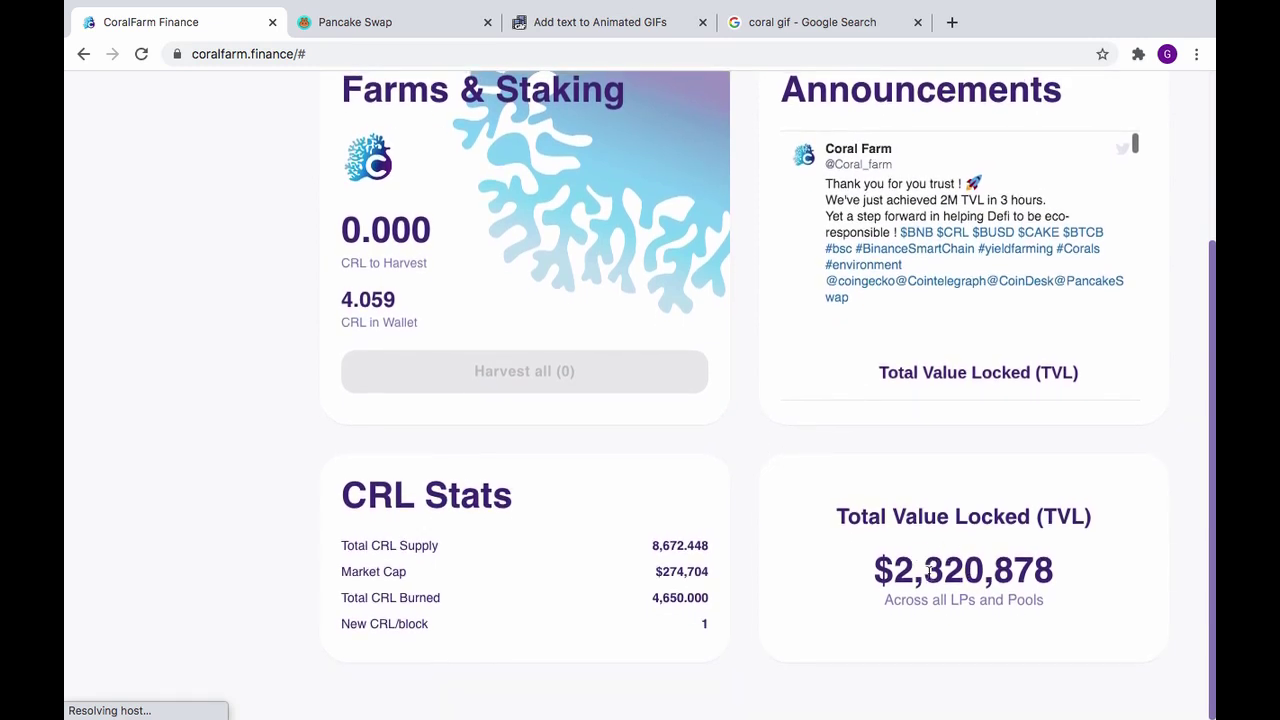
pyautogui.scroll(2, 771, 536)
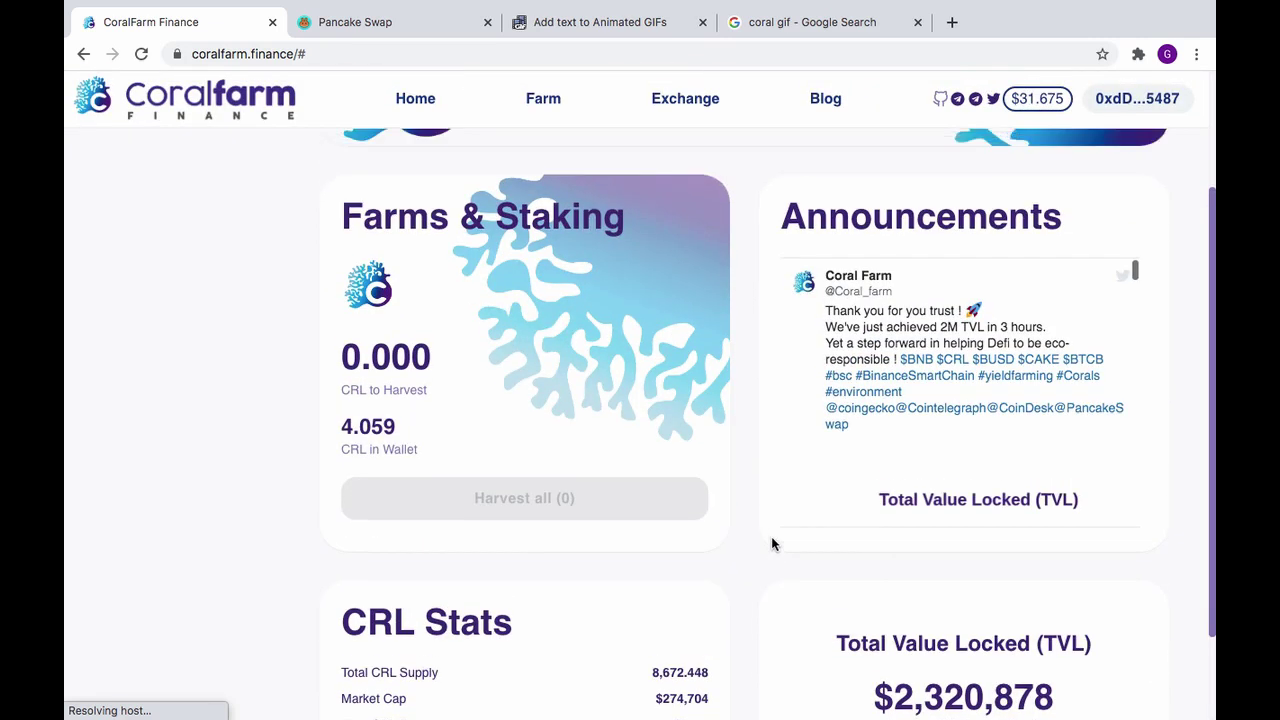
pyautogui.scroll(2, 771, 536)
pyautogui.scroll(-2, 771, 536)
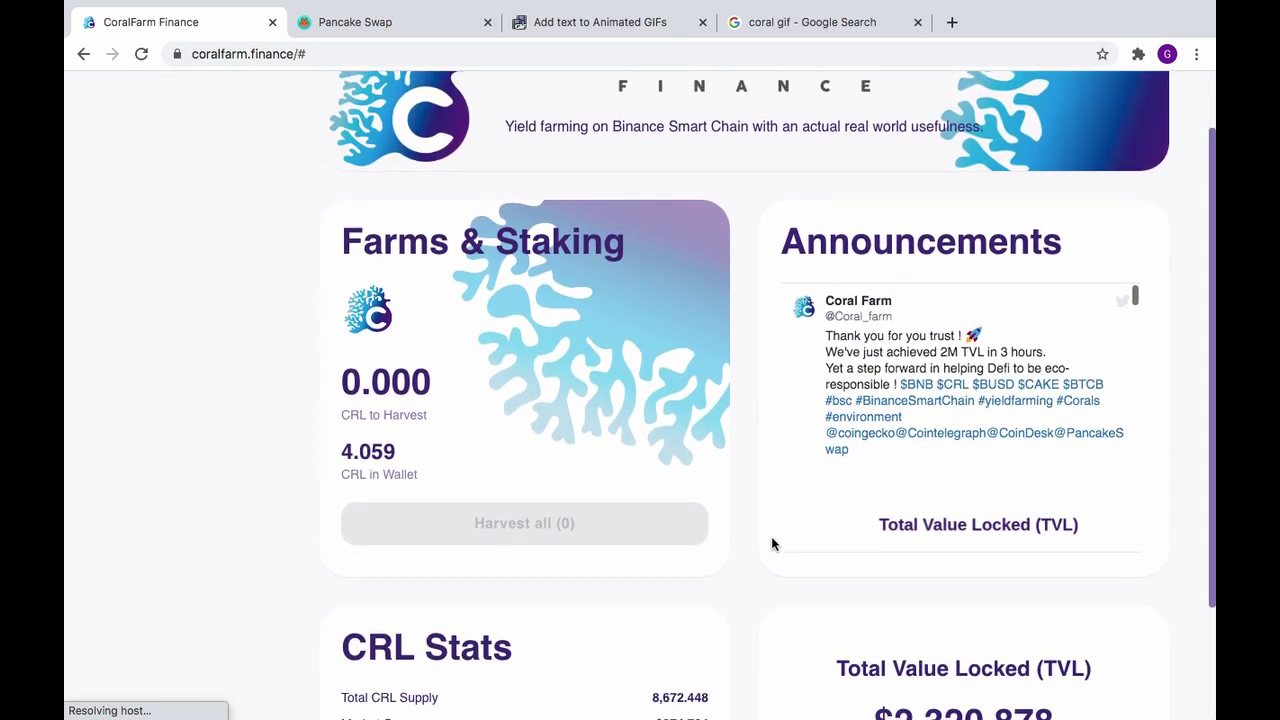
pyautogui.scroll(3, 771, 536)
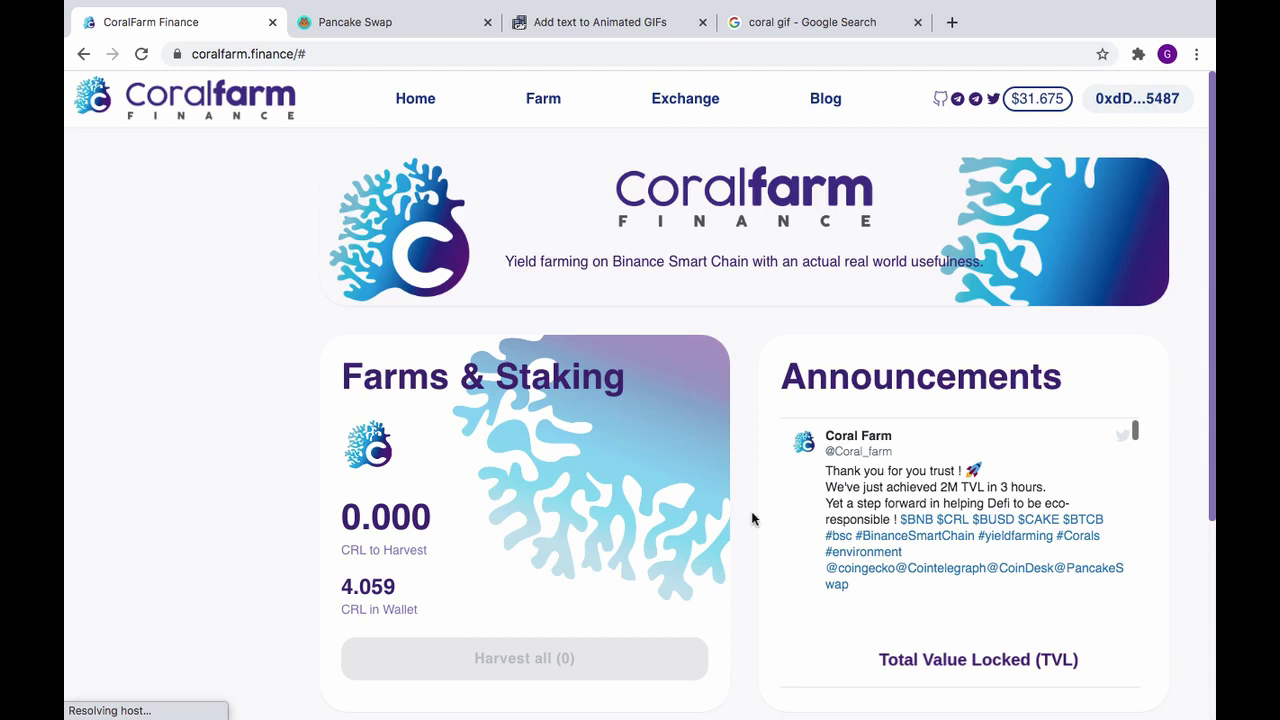
pyautogui.scroll(-3, 755, 419)
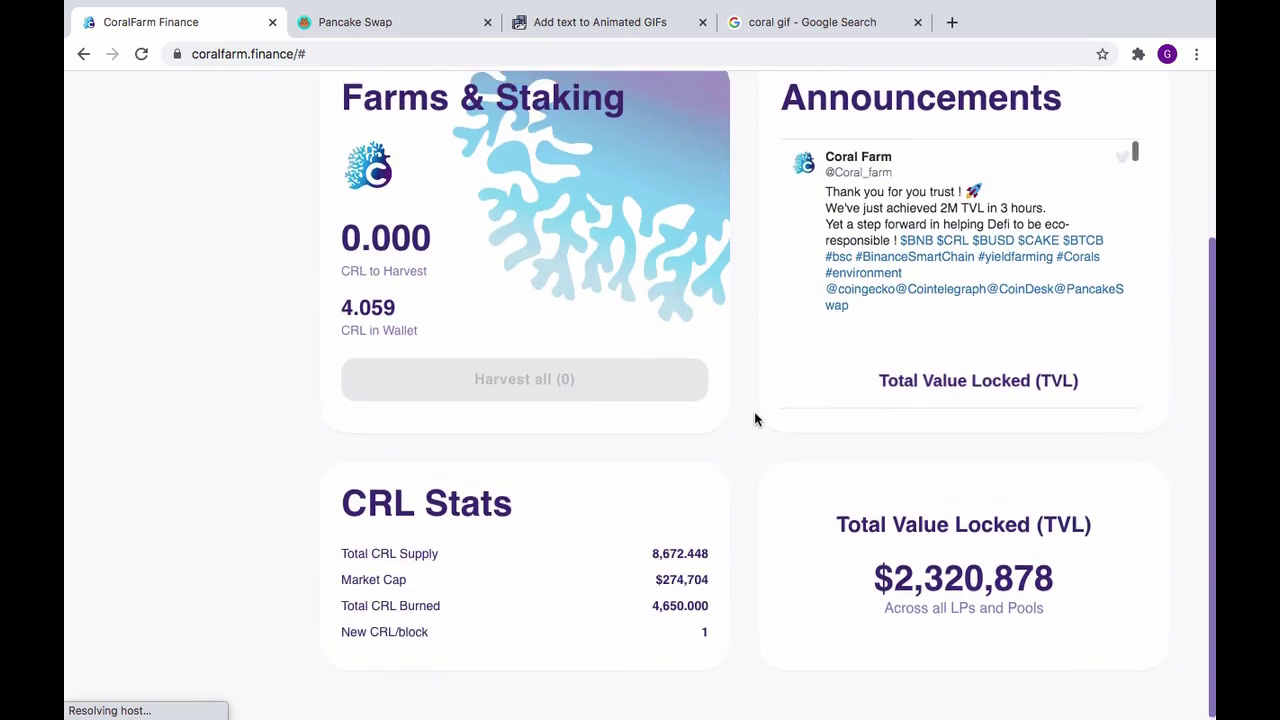
pyautogui.scroll(3, 755, 419)
pyautogui.scroll(-2, 795, 260)
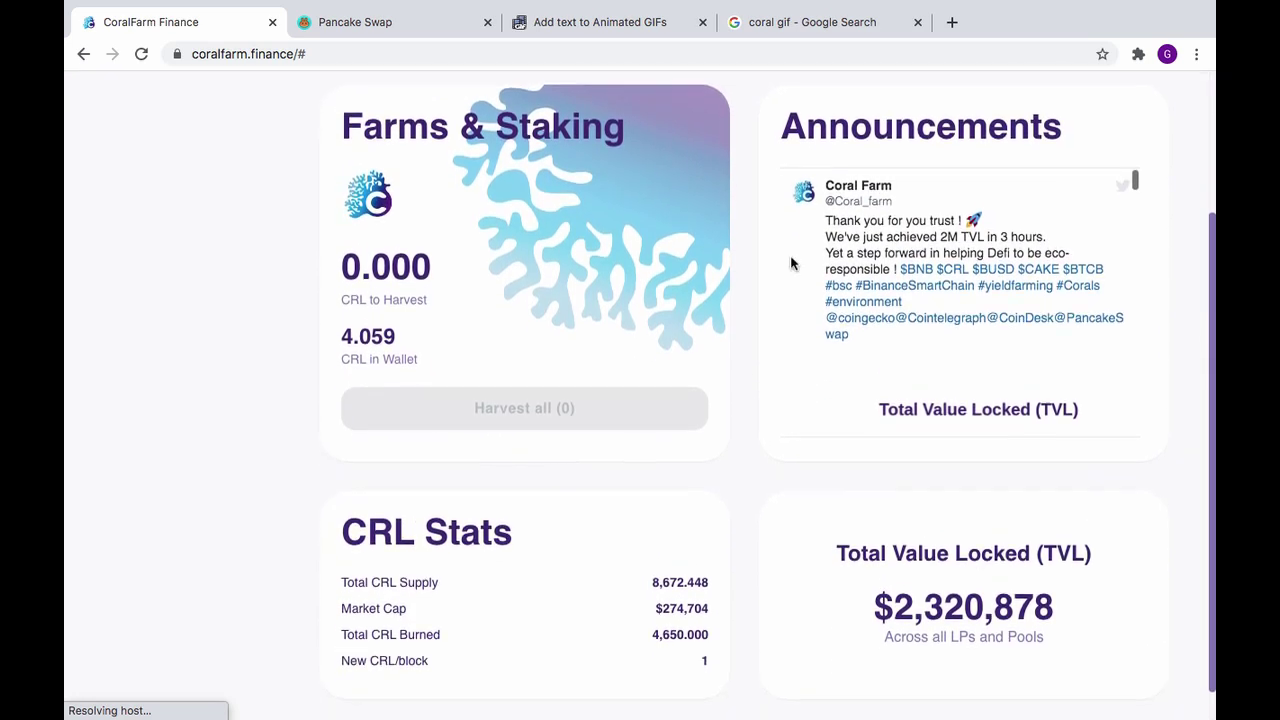
# Check Coral Farm's Twitter profile, then visit the farms page and open the exchange.
pyautogui.click(858, 187)
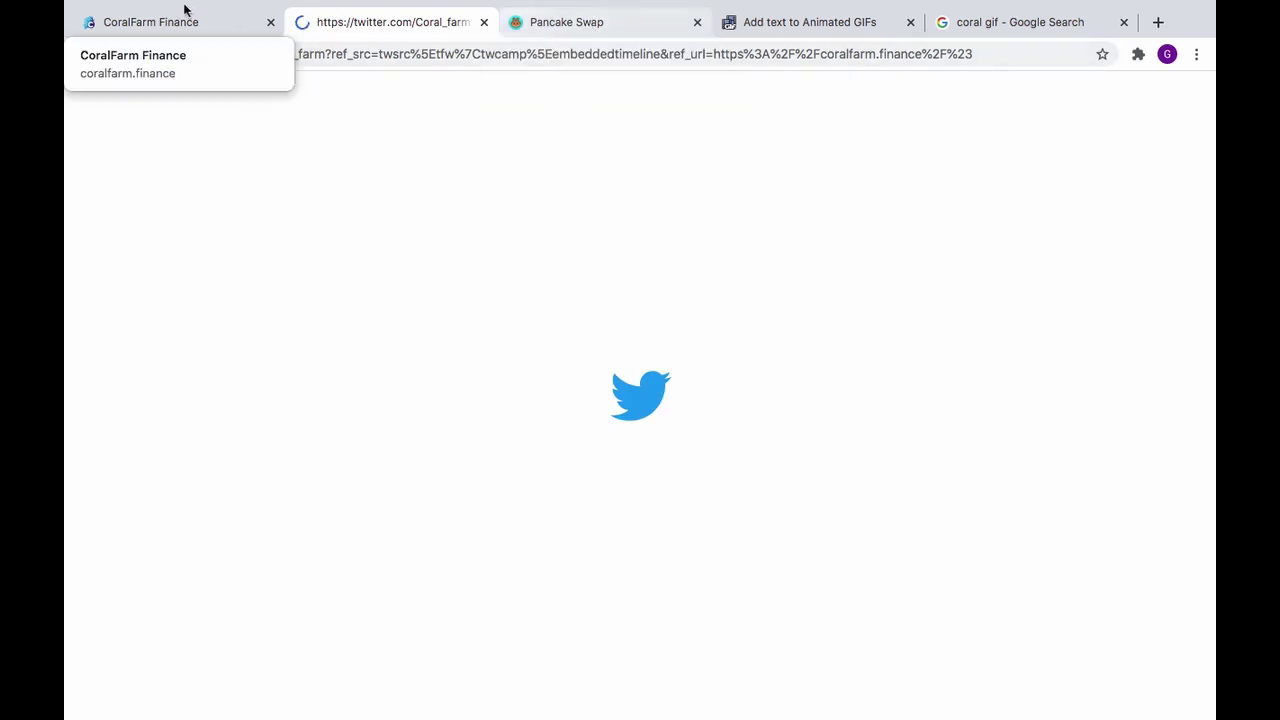
pyautogui.click(210, 22)
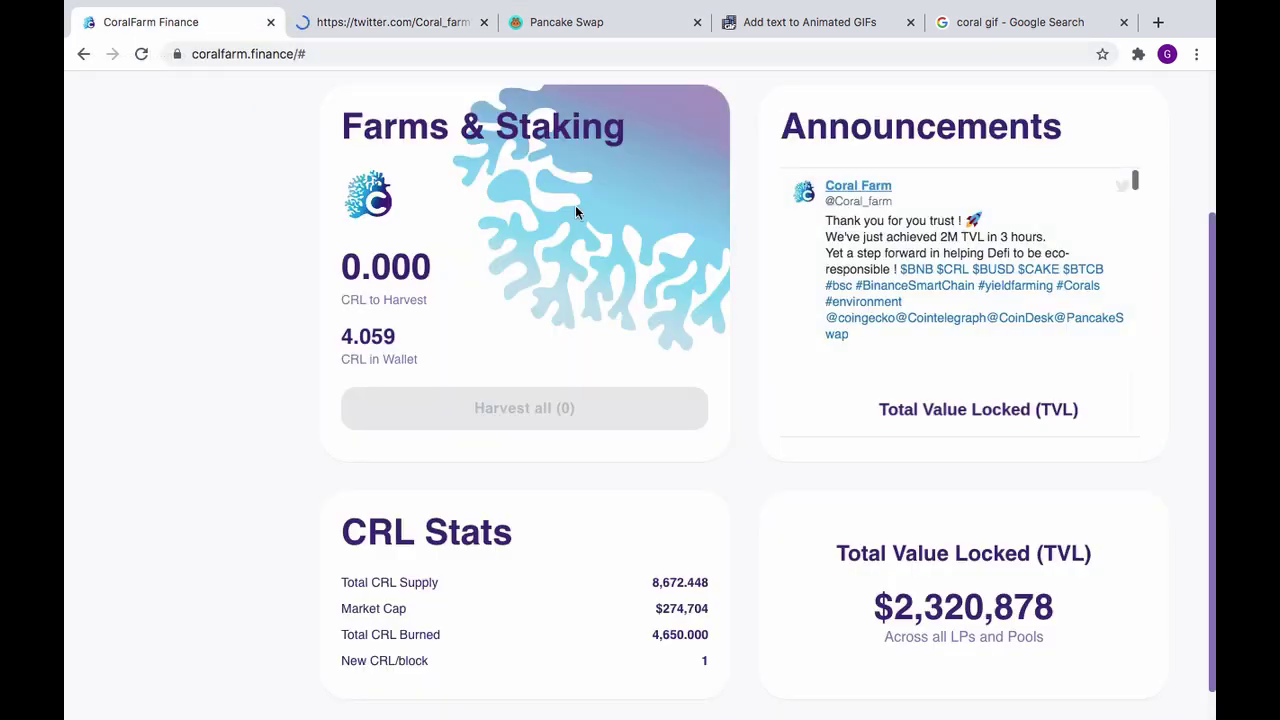
pyautogui.scroll(5, 575, 210)
pyautogui.scroll(3, 575, 210)
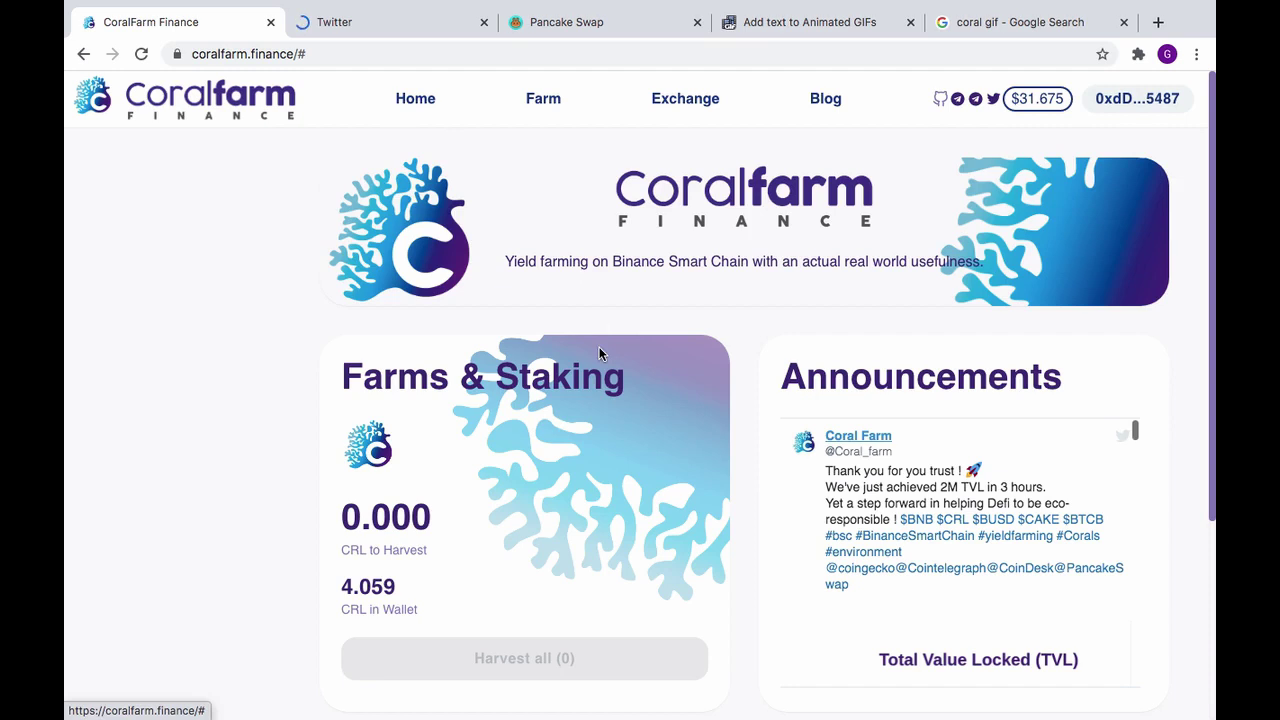
pyautogui.scroll(-3, 601, 353)
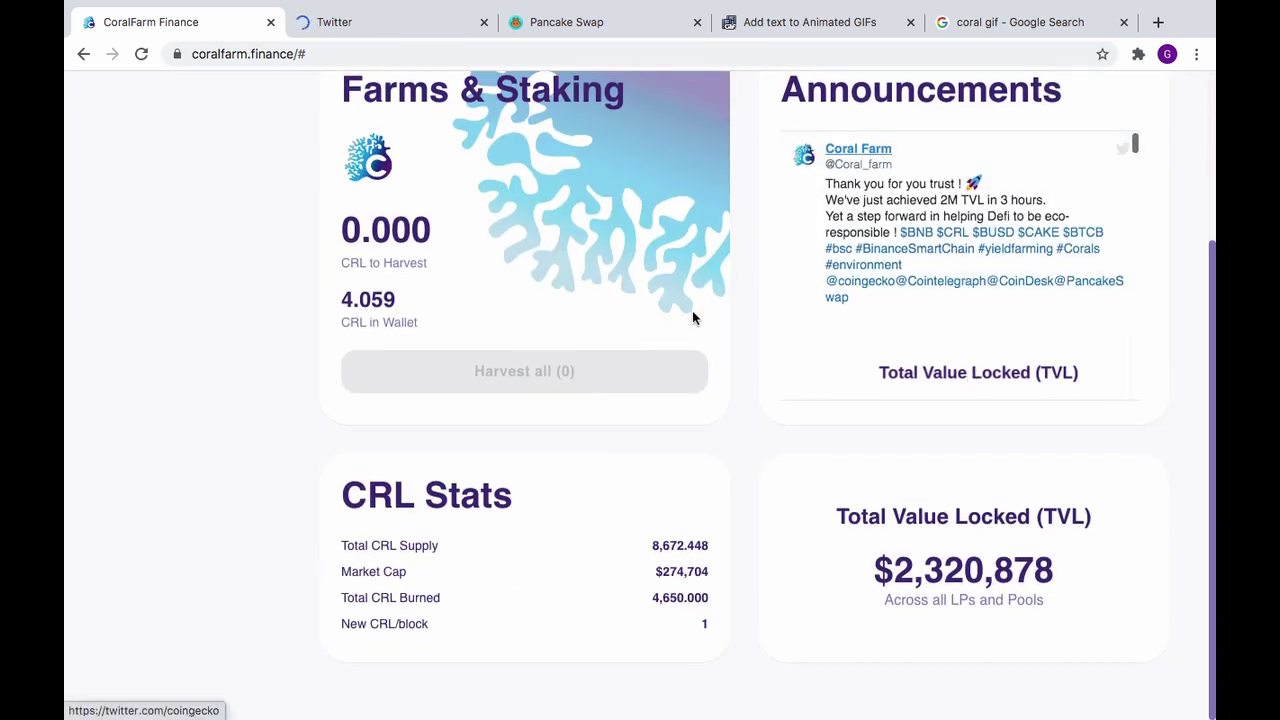
pyautogui.scroll(3, 692, 310)
pyautogui.scroll(1, 692, 318)
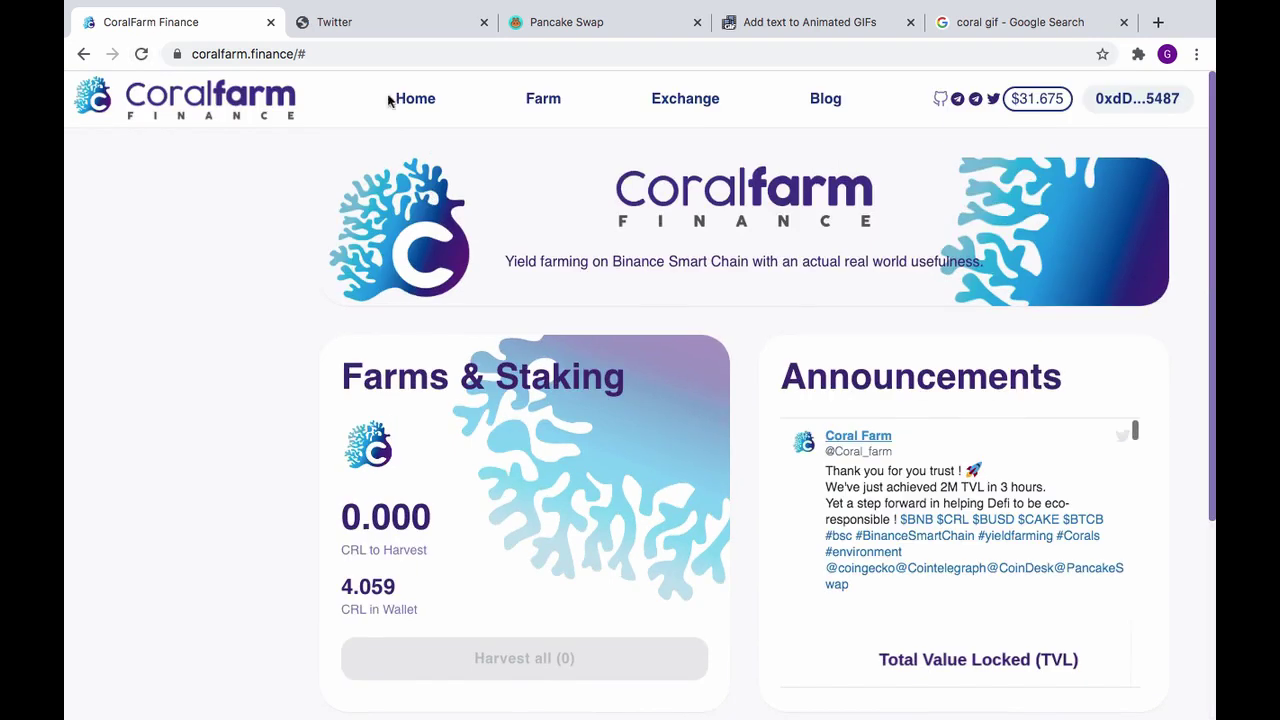
pyautogui.click(545, 100)
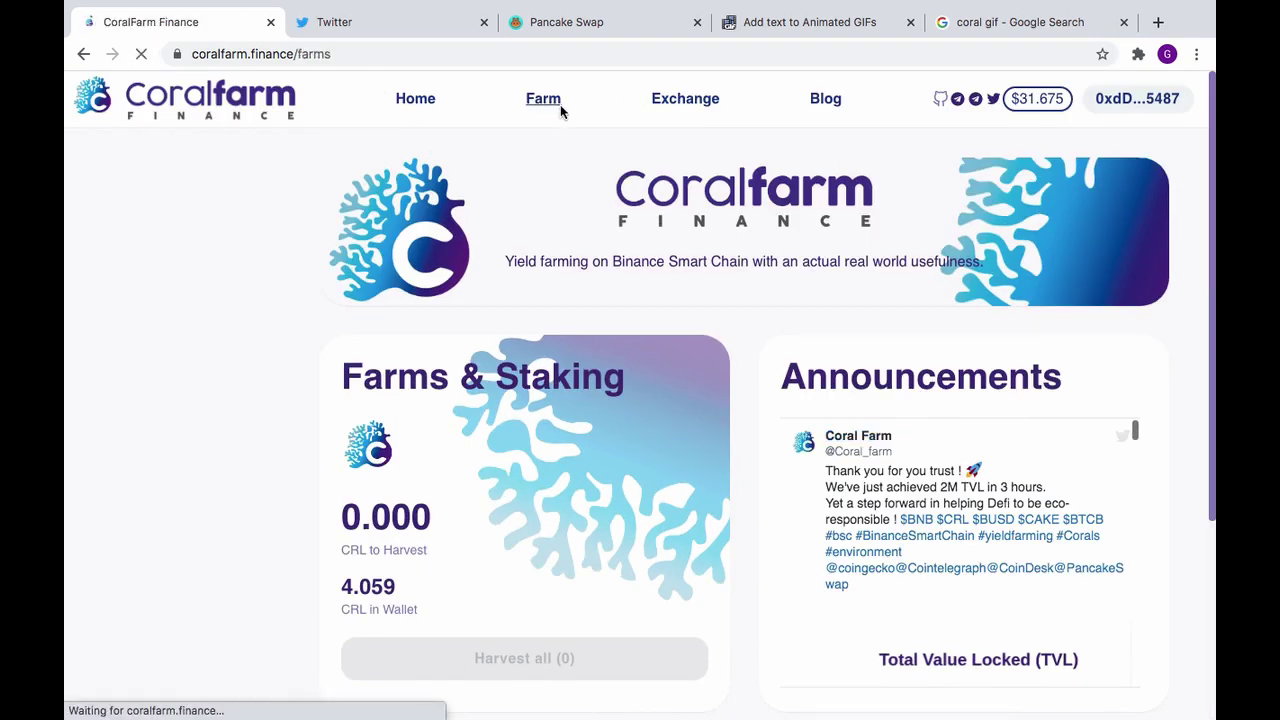
pyautogui.click(699, 105)
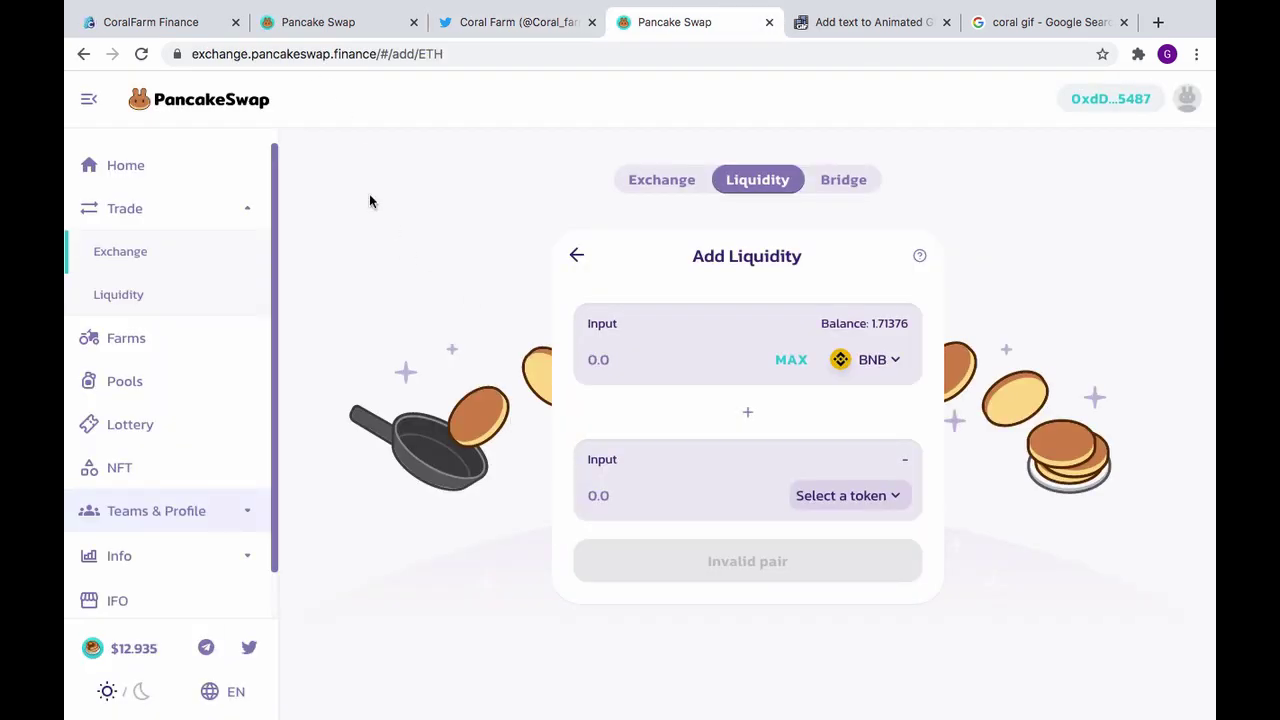
# On the other PancakeSwap exchange page, open CRL's BscScan page from the token selector.
pyautogui.click(312, 22)
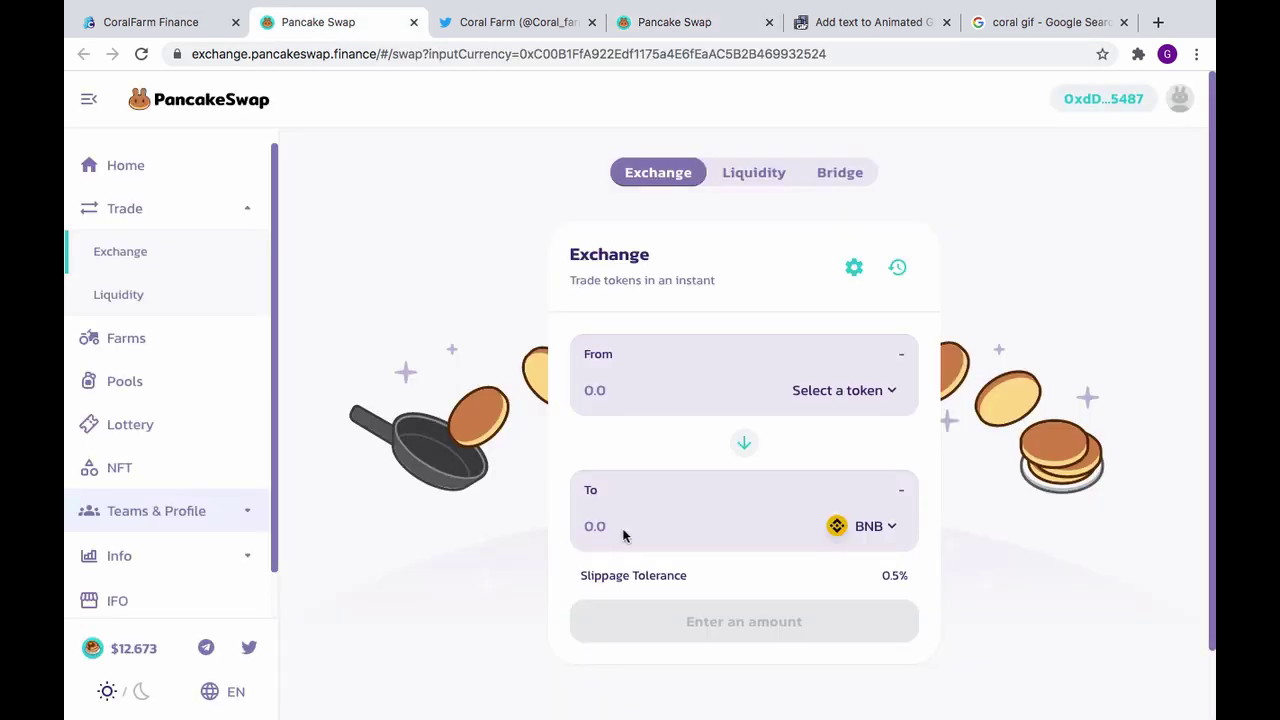
pyautogui.click(890, 395)
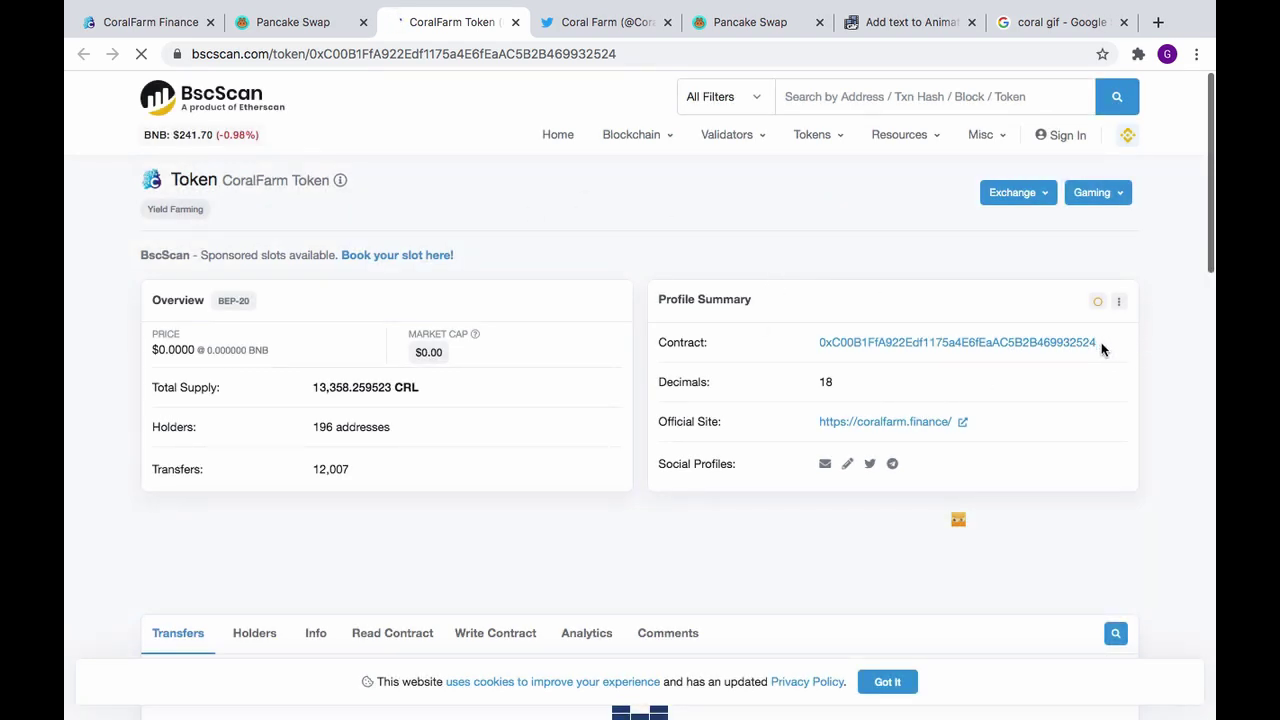
# Copy the CoralFarm Token contract address from BscScan and go back to PancakeSwap.
pyautogui.moveTo(1107, 344)
pyautogui.click(1108, 343)
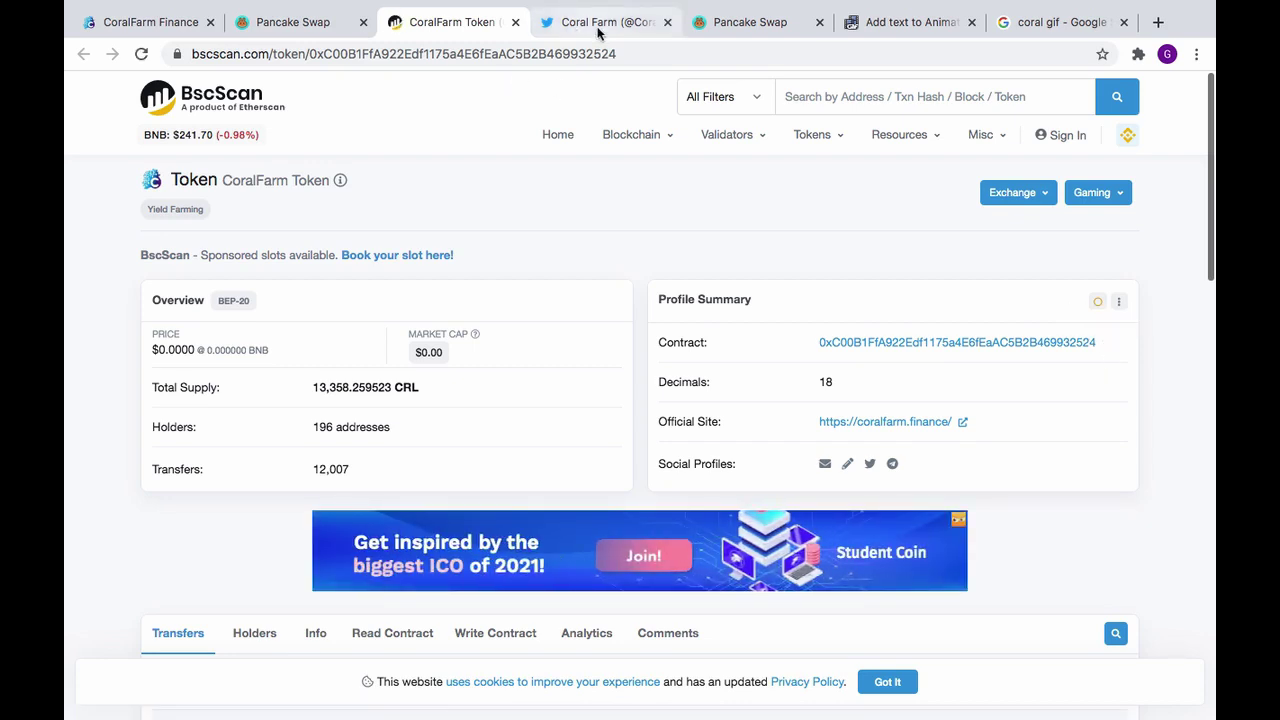
pyautogui.click(293, 22)
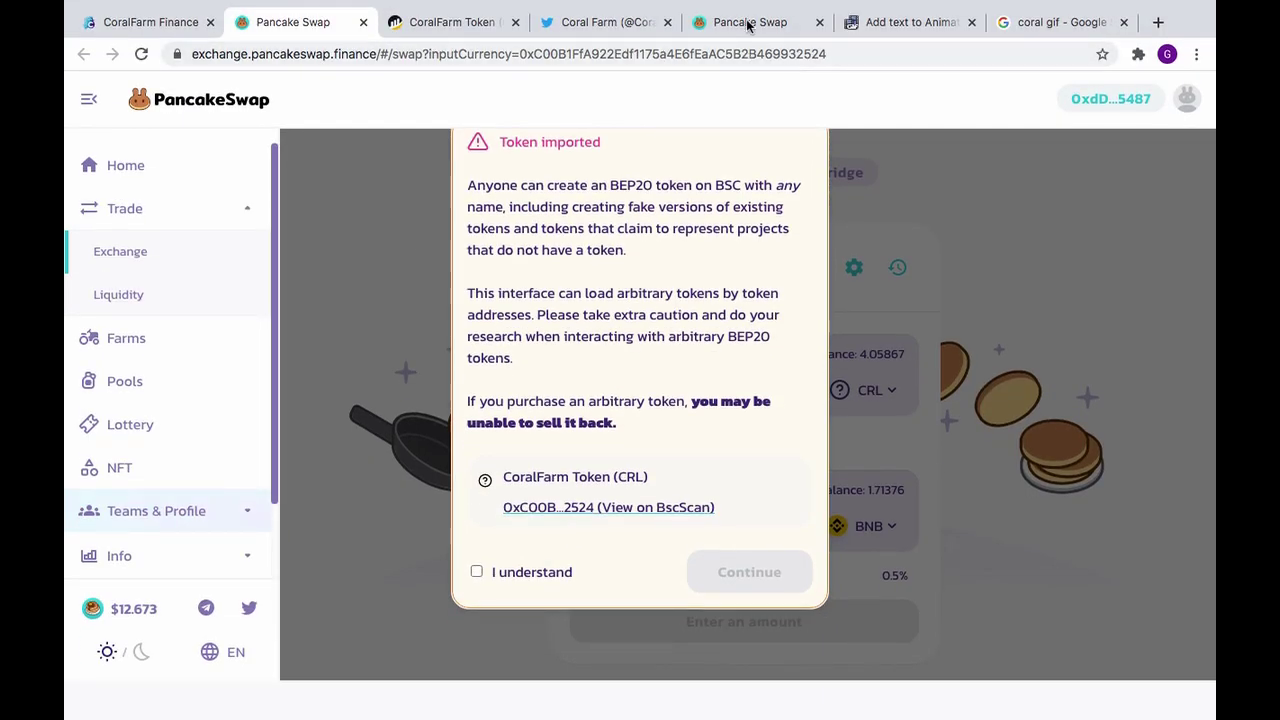
# On Add Liquidity, import CRL by its pasted contract address and pair it with BNB (7.64295 CRL per BNB).
pyautogui.click(750, 61)
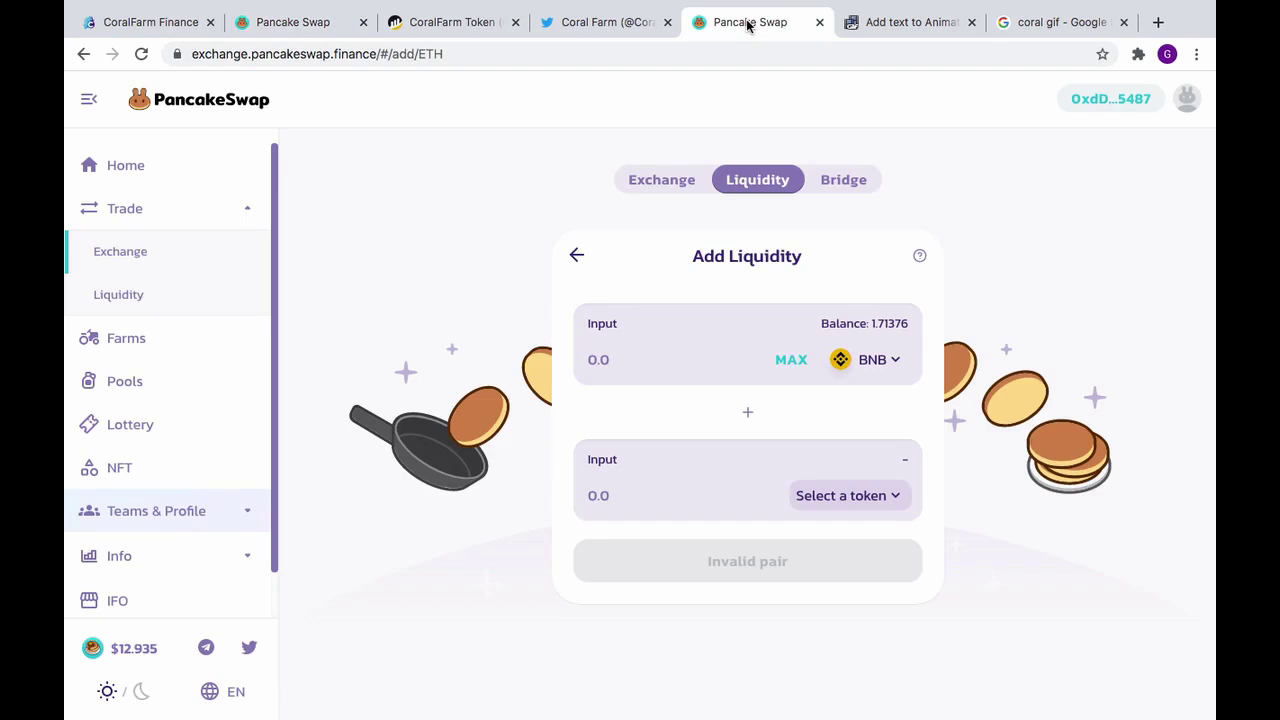
pyautogui.click(872, 498)
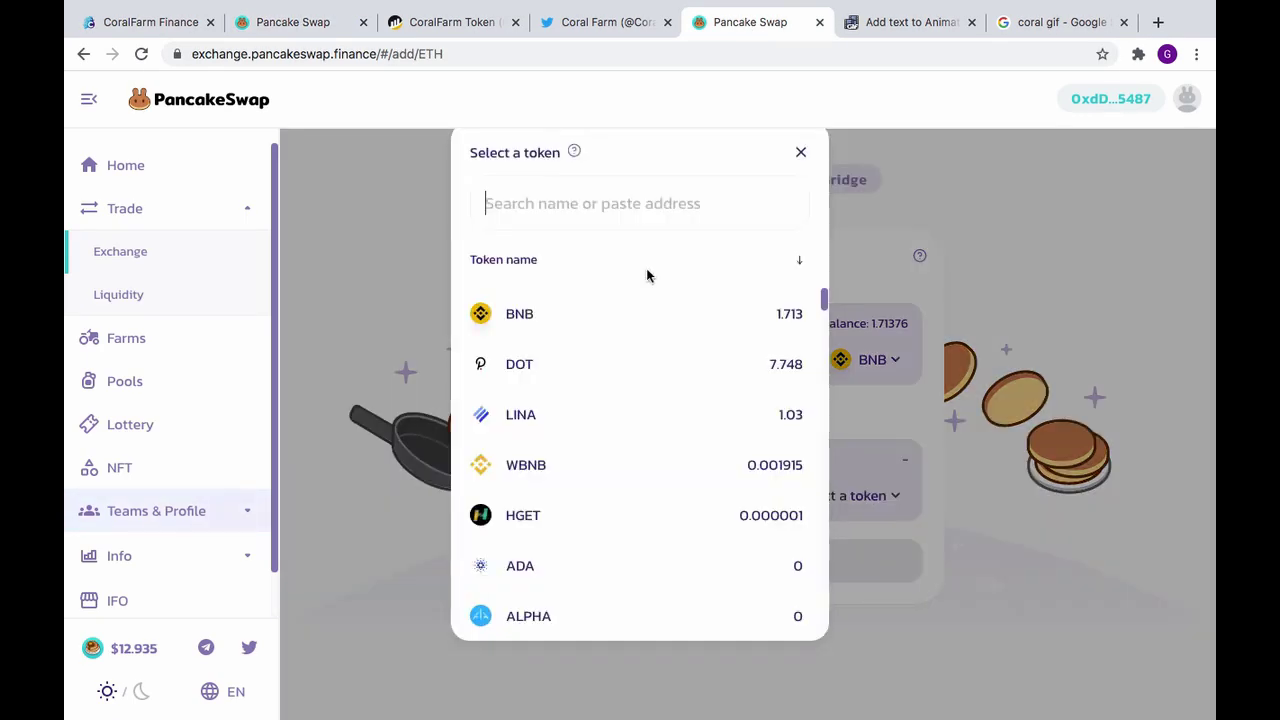
pyautogui.click(605, 205)
pyautogui.hotkey('ctrl', 'v')
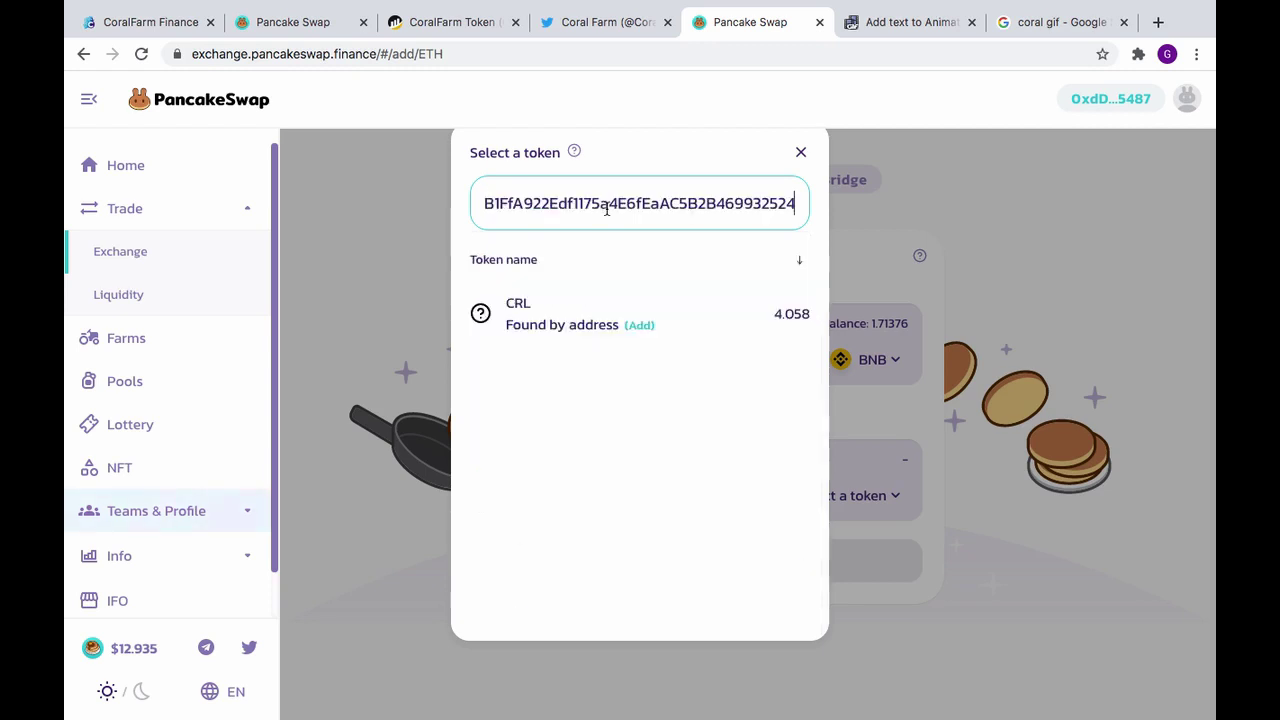
pyautogui.click(639, 325)
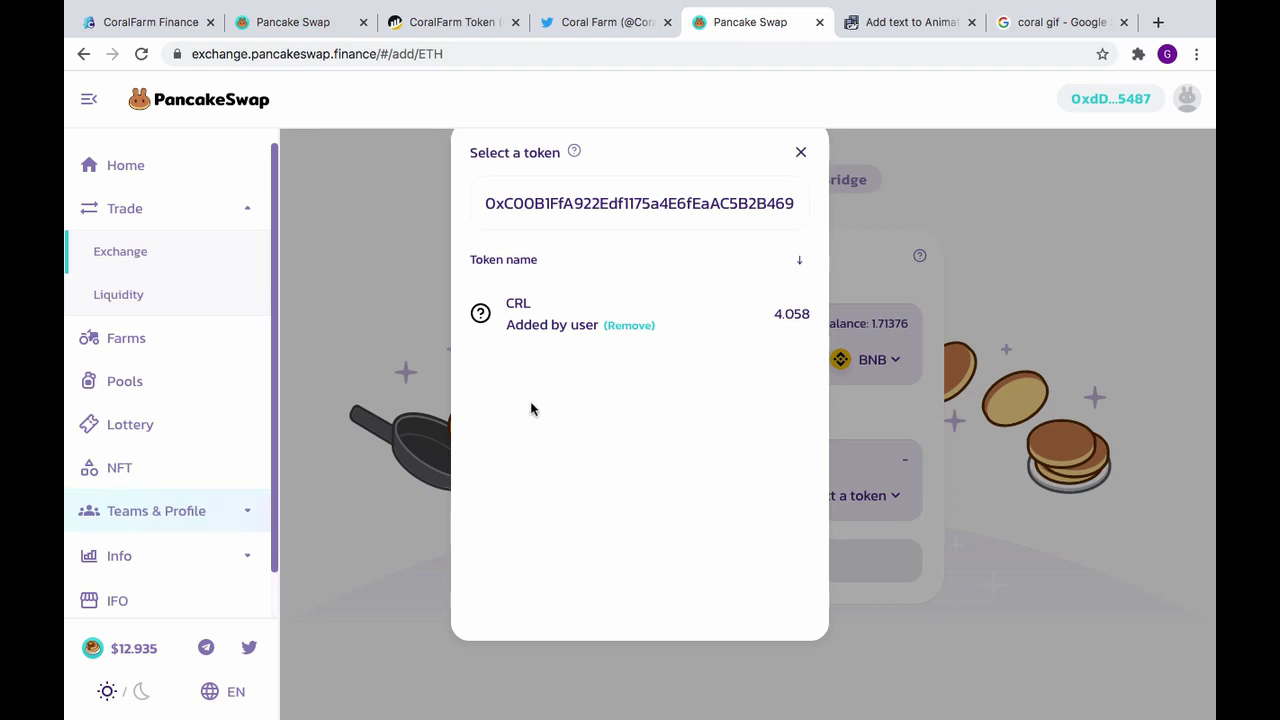
pyautogui.click(536, 330)
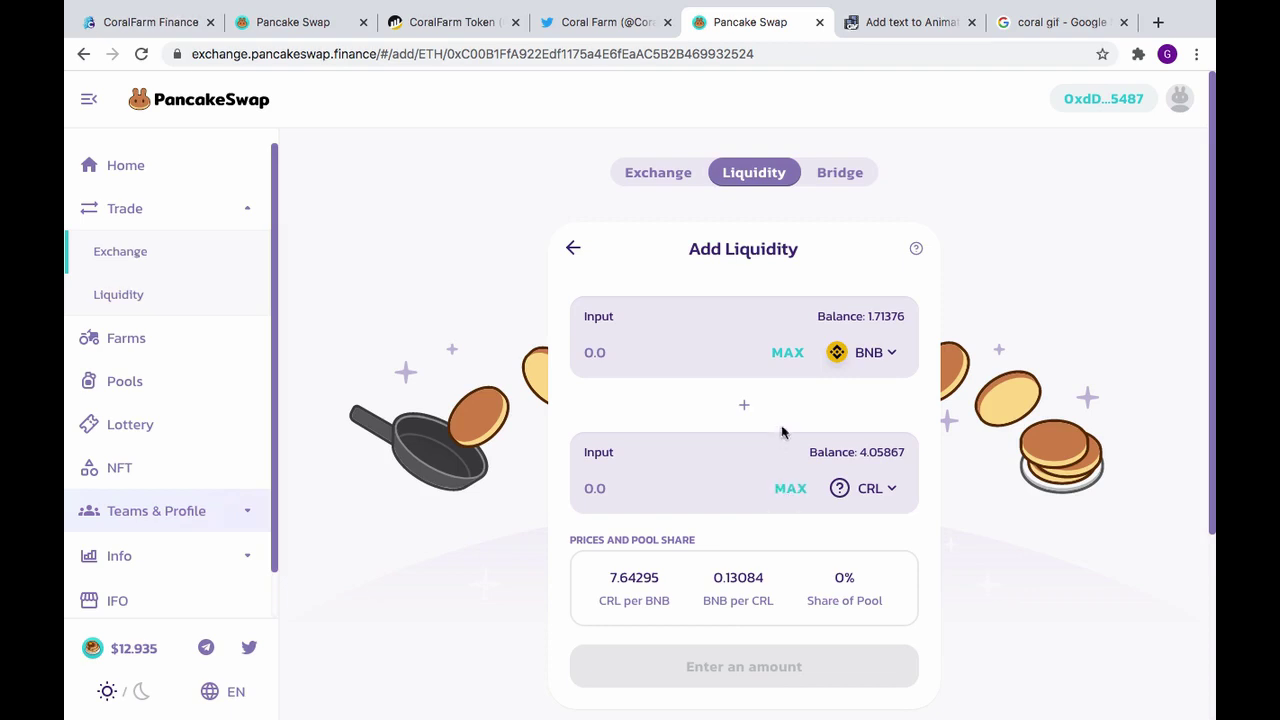
# Enter the full 4.0587 CRL balance against about 0.53 BNB and approve CRL spending.
pyautogui.click(793, 491)
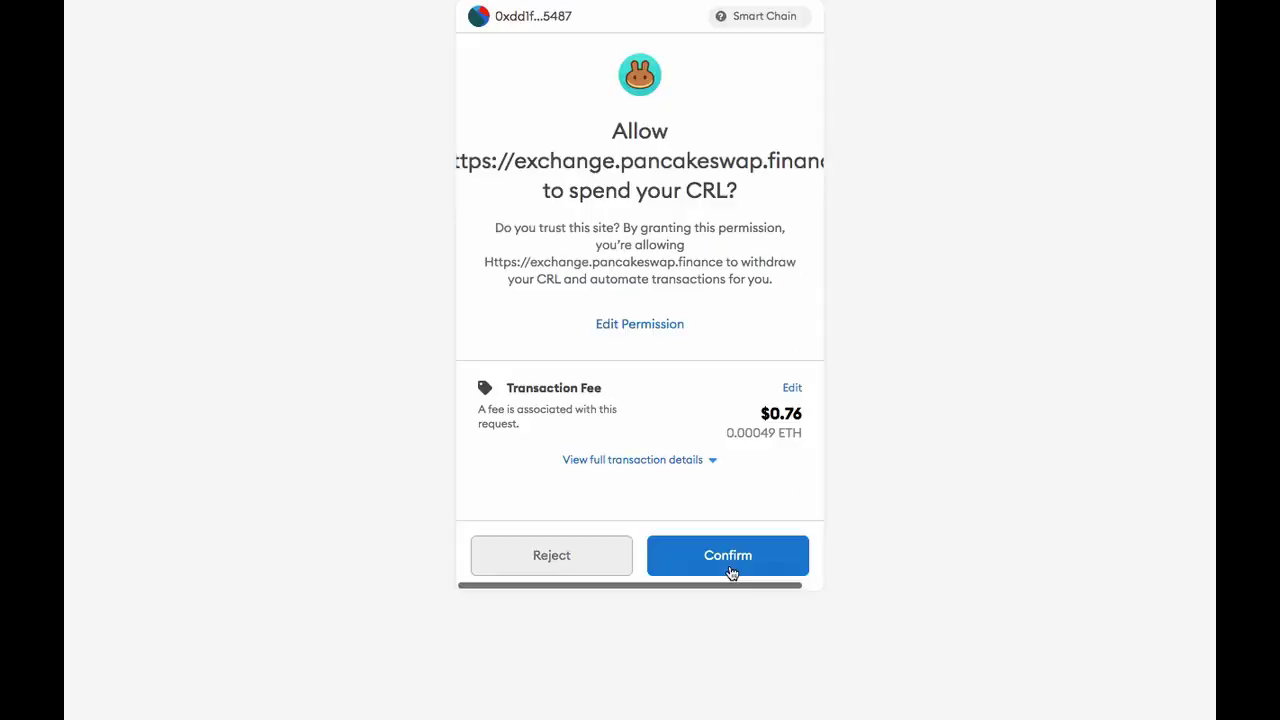
pyautogui.click(728, 560)
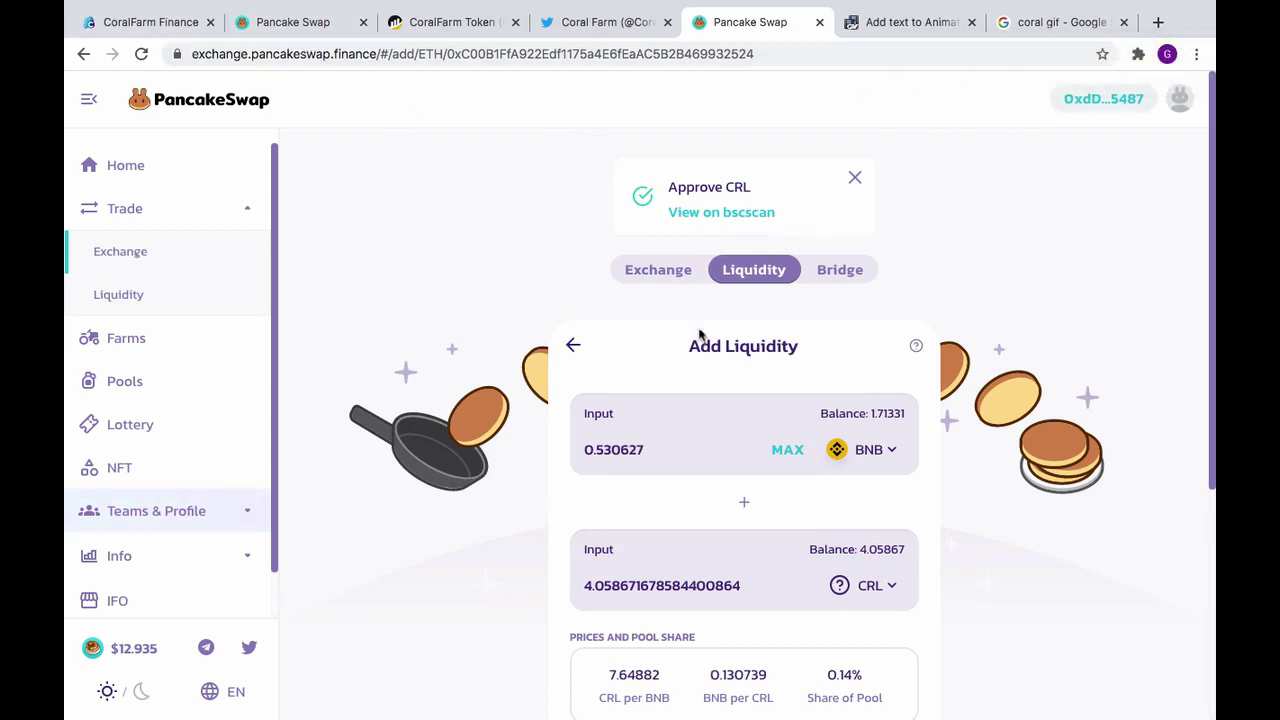
pyautogui.click(313, 22)
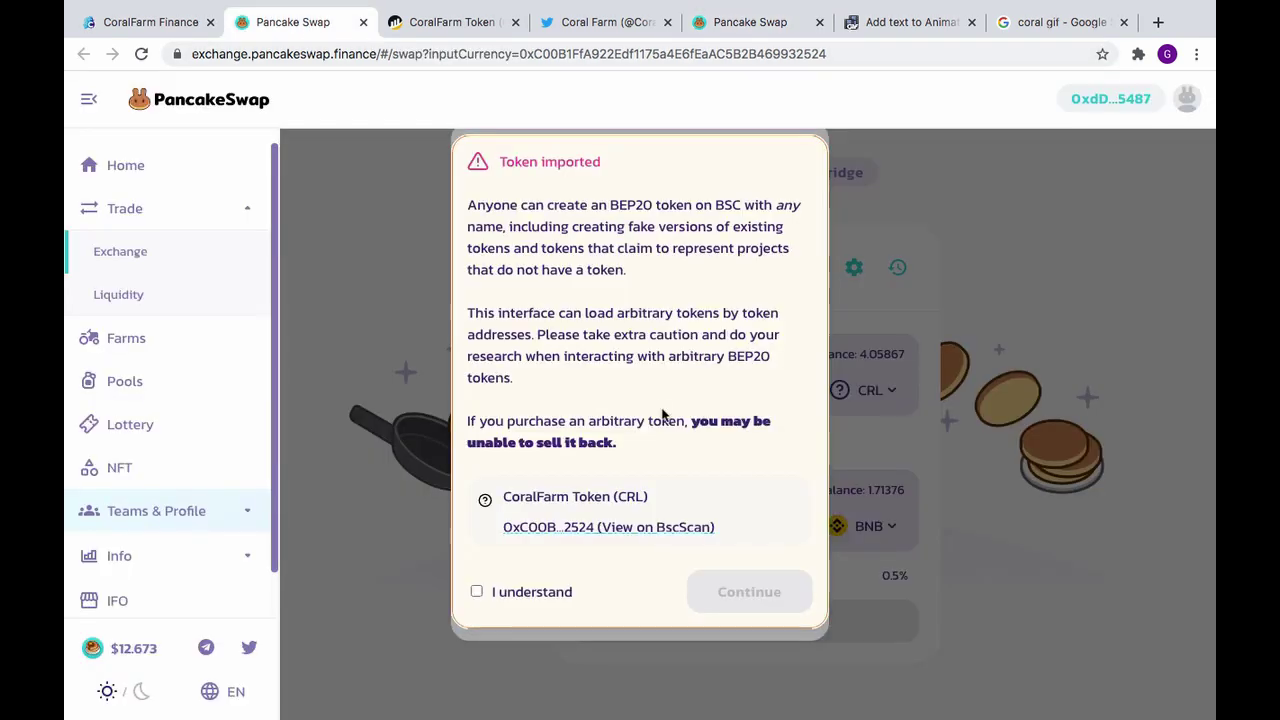
# Accept the imported CRL token warning on the exchange page and flip the From/To tokens.
pyautogui.click(476, 593)
pyautogui.click(749, 592)
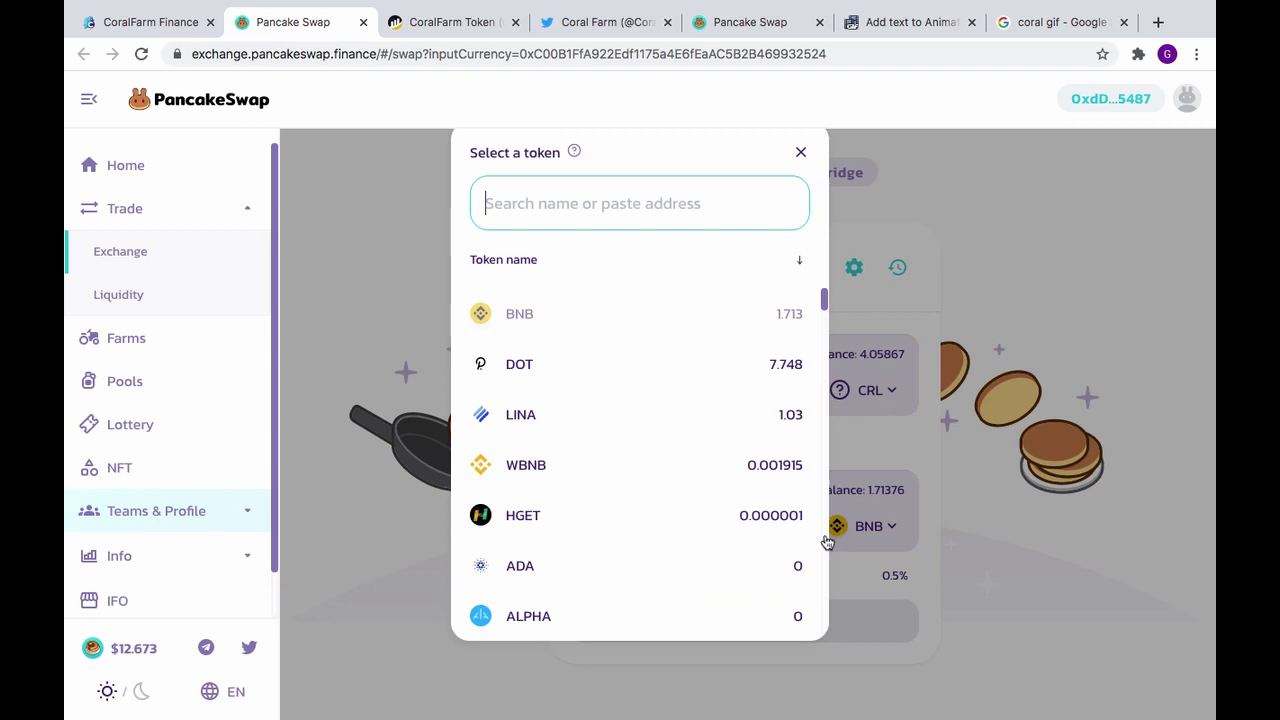
pyautogui.click(800, 152)
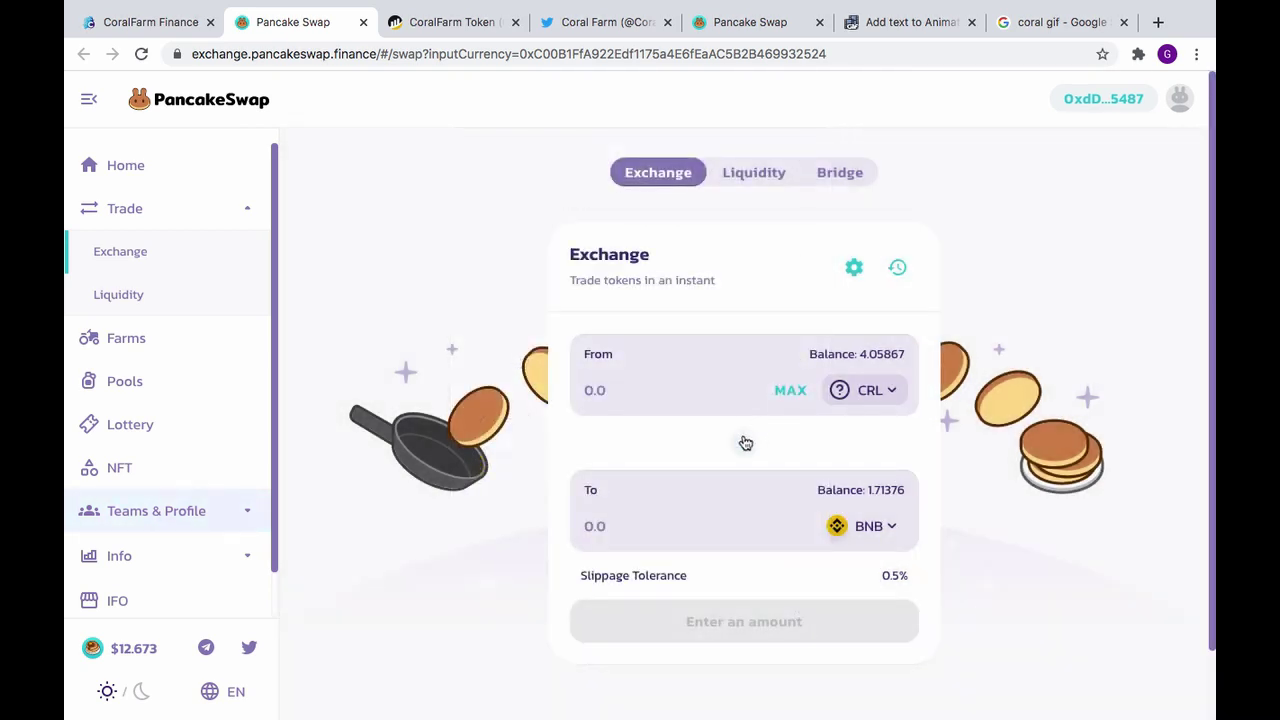
pyautogui.click(746, 443)
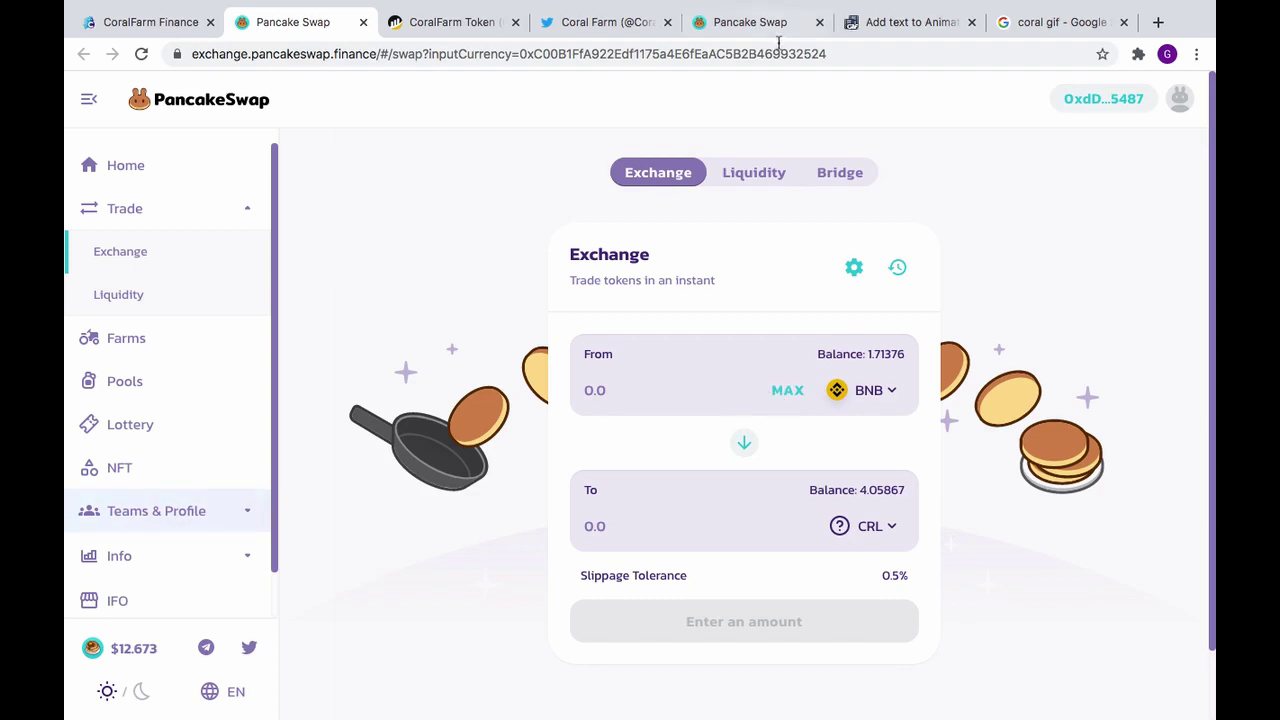
# Supply 0.527 BNB and 4.05 CRL as liquidity and confirm the deposit.
pyautogui.click(748, 22)
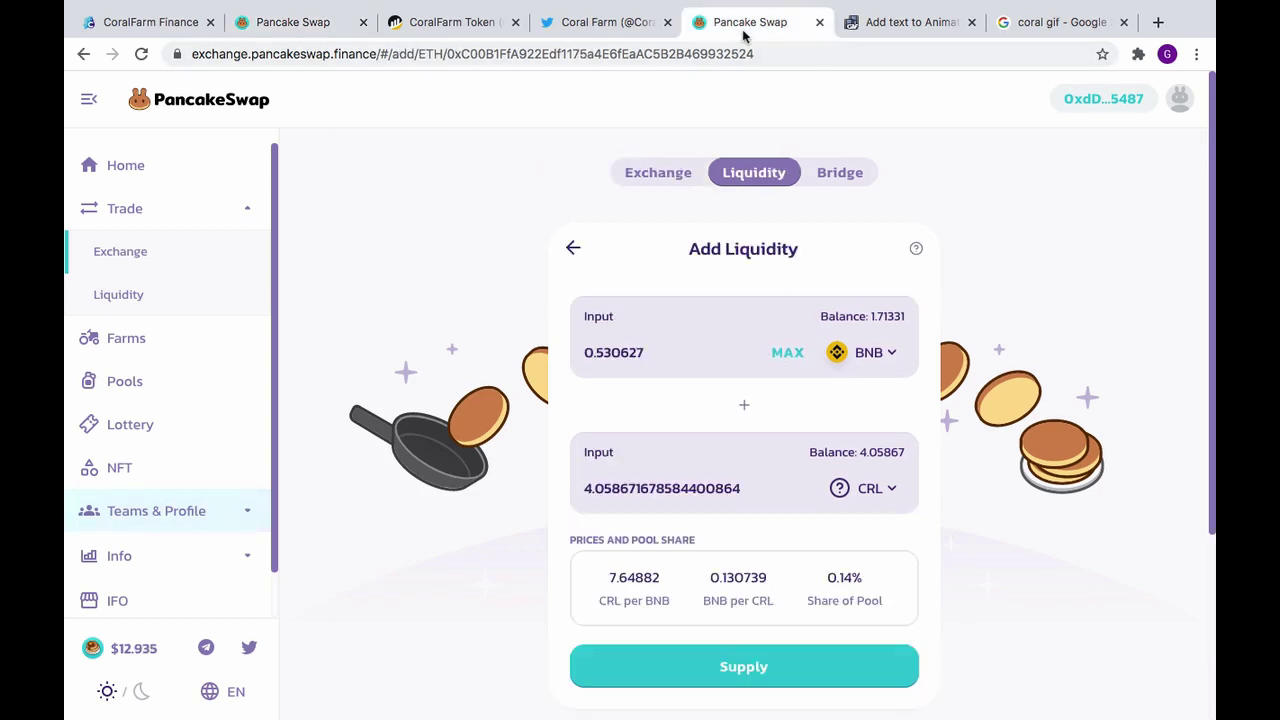
pyautogui.click(757, 675)
pyautogui.click(637, 618)
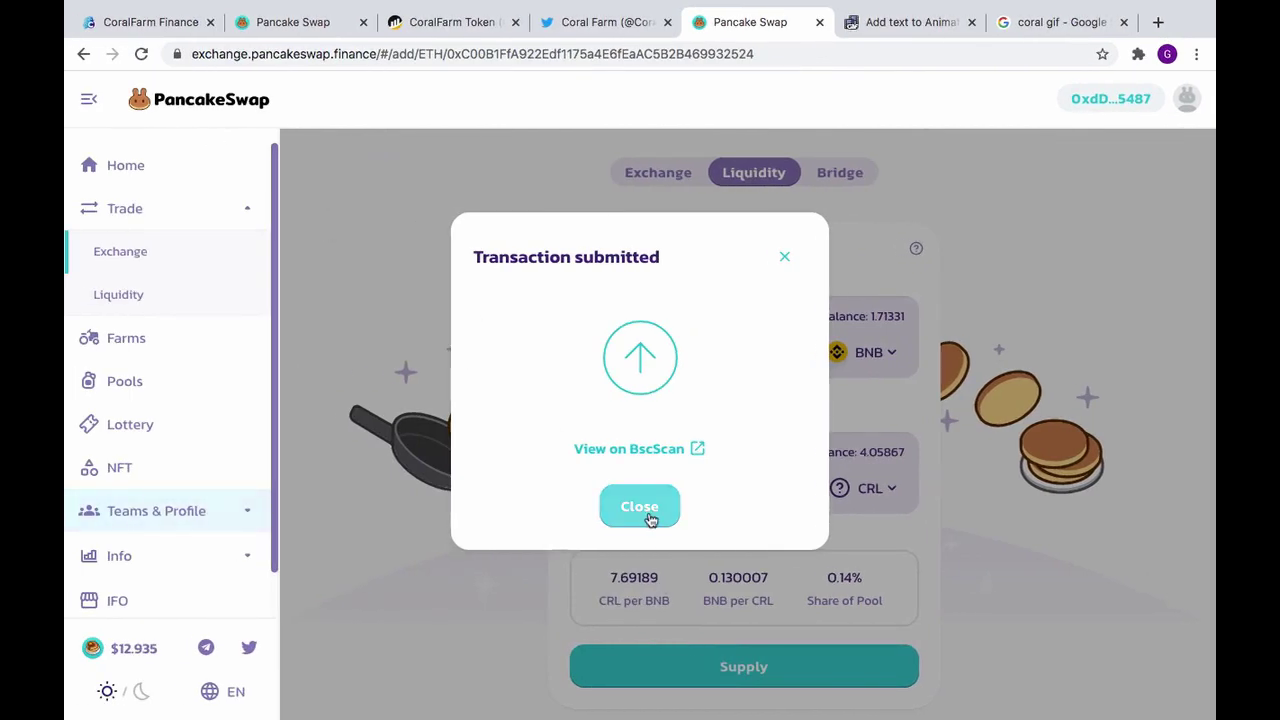
pyautogui.click(651, 515)
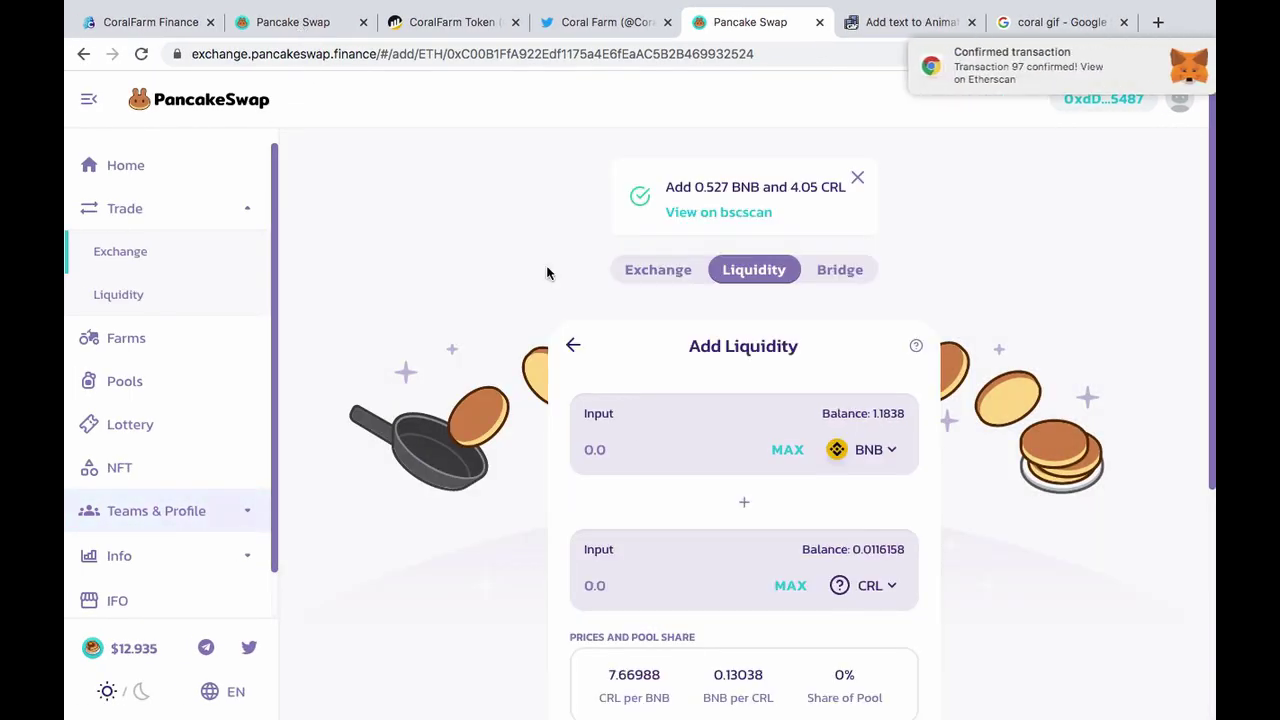
# Submit a 1 BNB for about 7.62 CRL swap and approve it in the wallet; it fails.
pyautogui.click(293, 22)
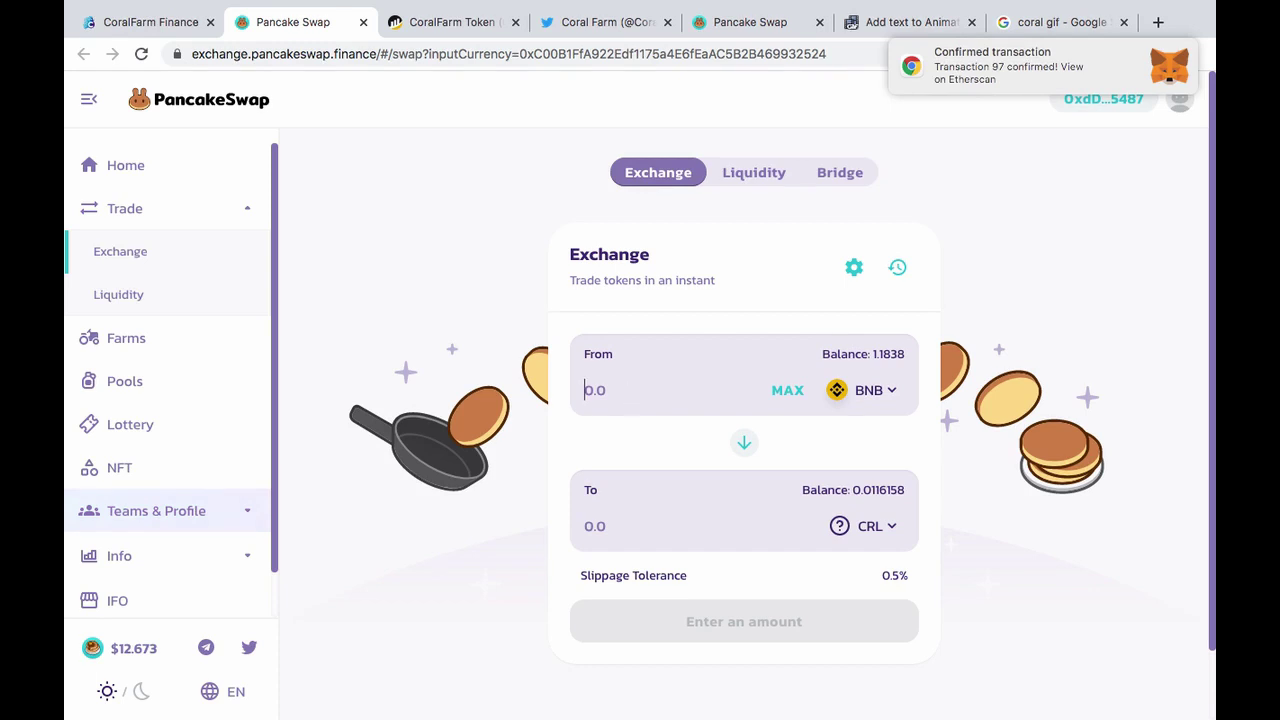
pyautogui.write('1')
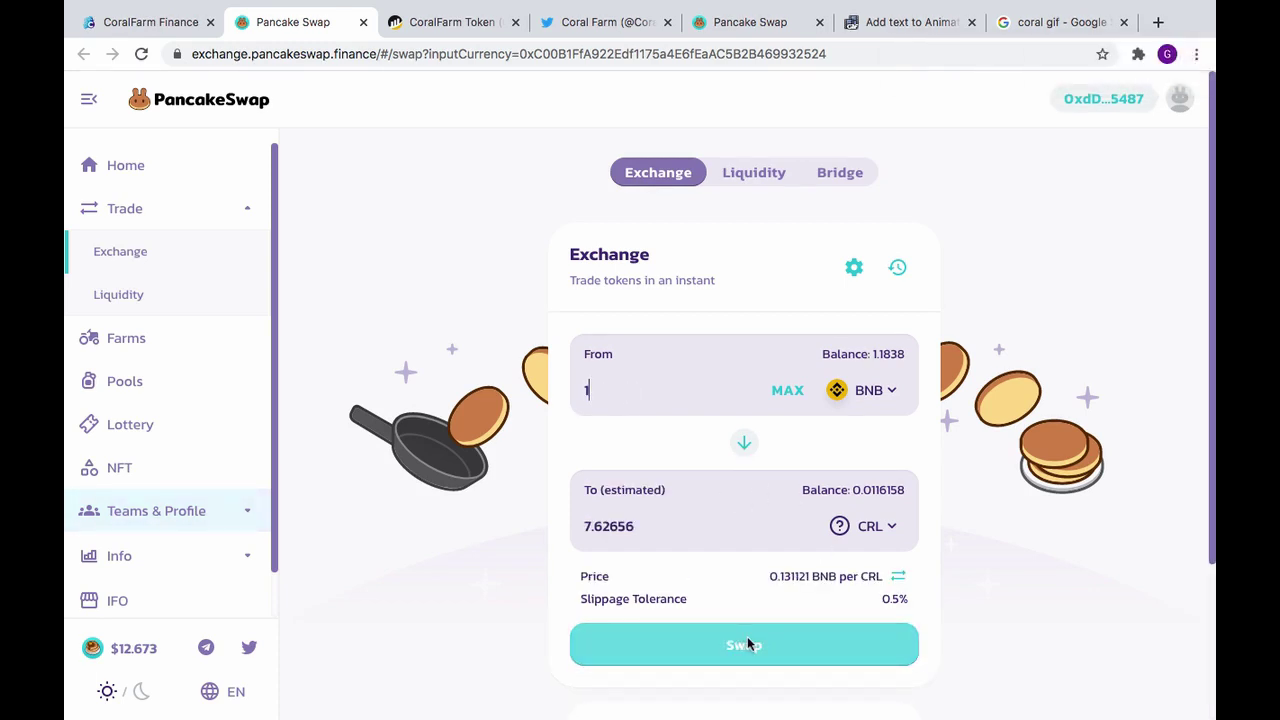
pyautogui.click(747, 644)
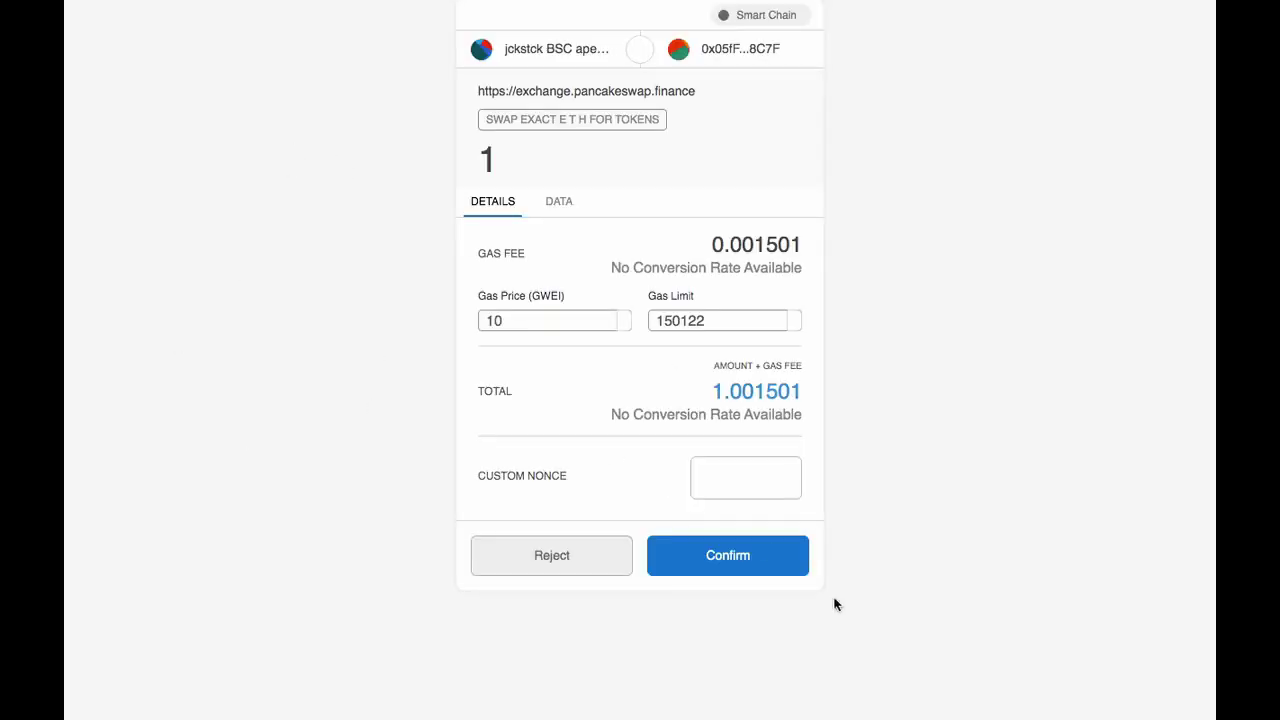
pyautogui.click(739, 566)
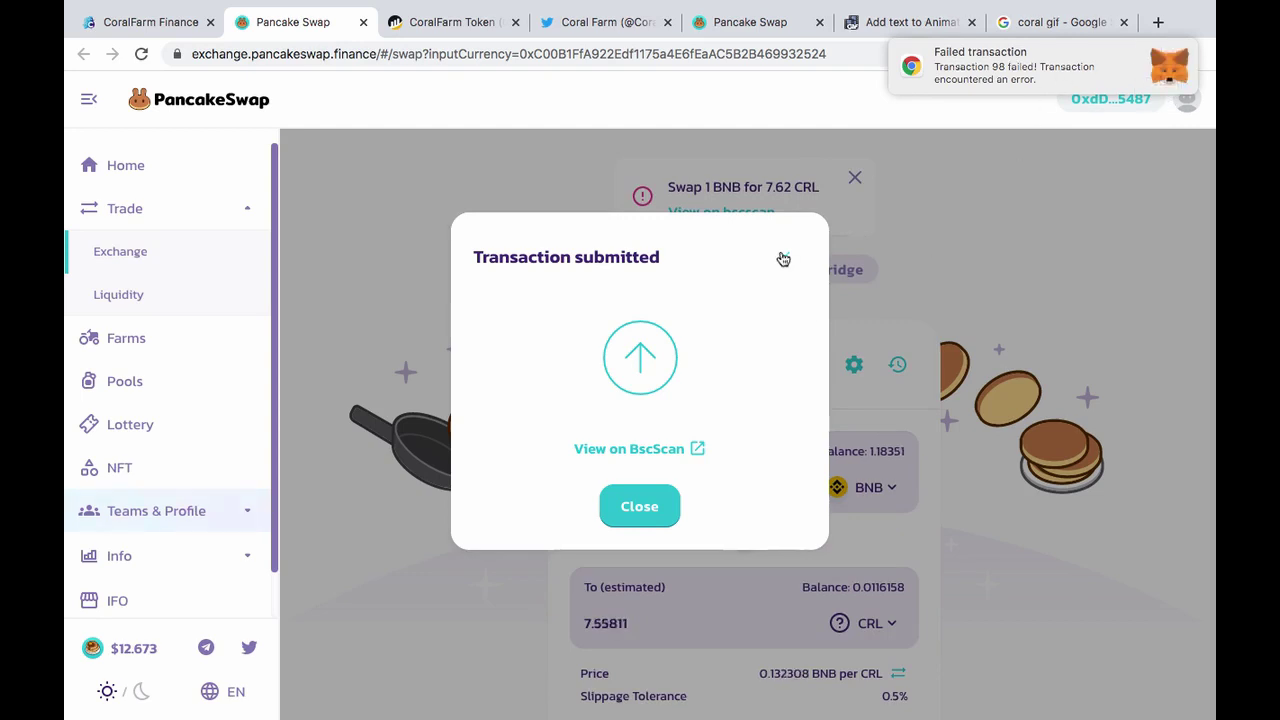
# Retry a 1 BNB for about 7.56 CRL swap, then close the wallet prompt without sending.
pyautogui.click(784, 257)
pyautogui.scroll(-3, 993, 399)
pyautogui.scroll(-2, 988, 444)
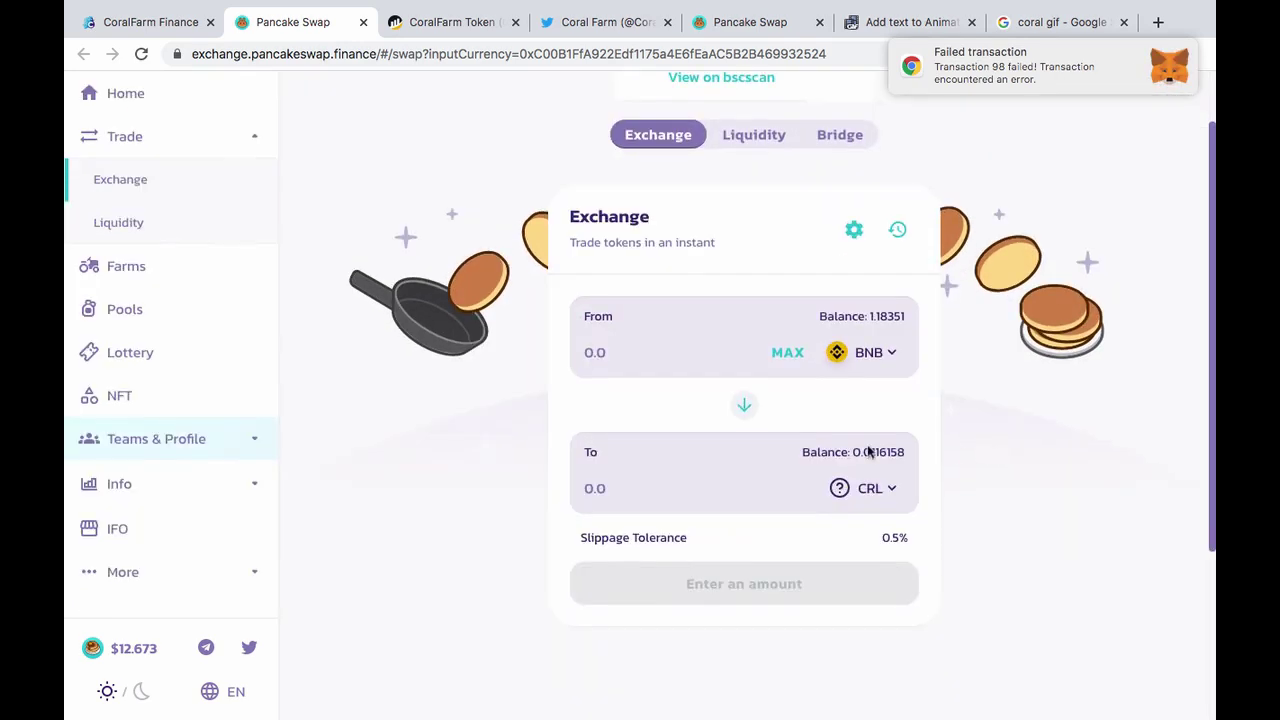
pyautogui.click(605, 351)
pyautogui.write('1')
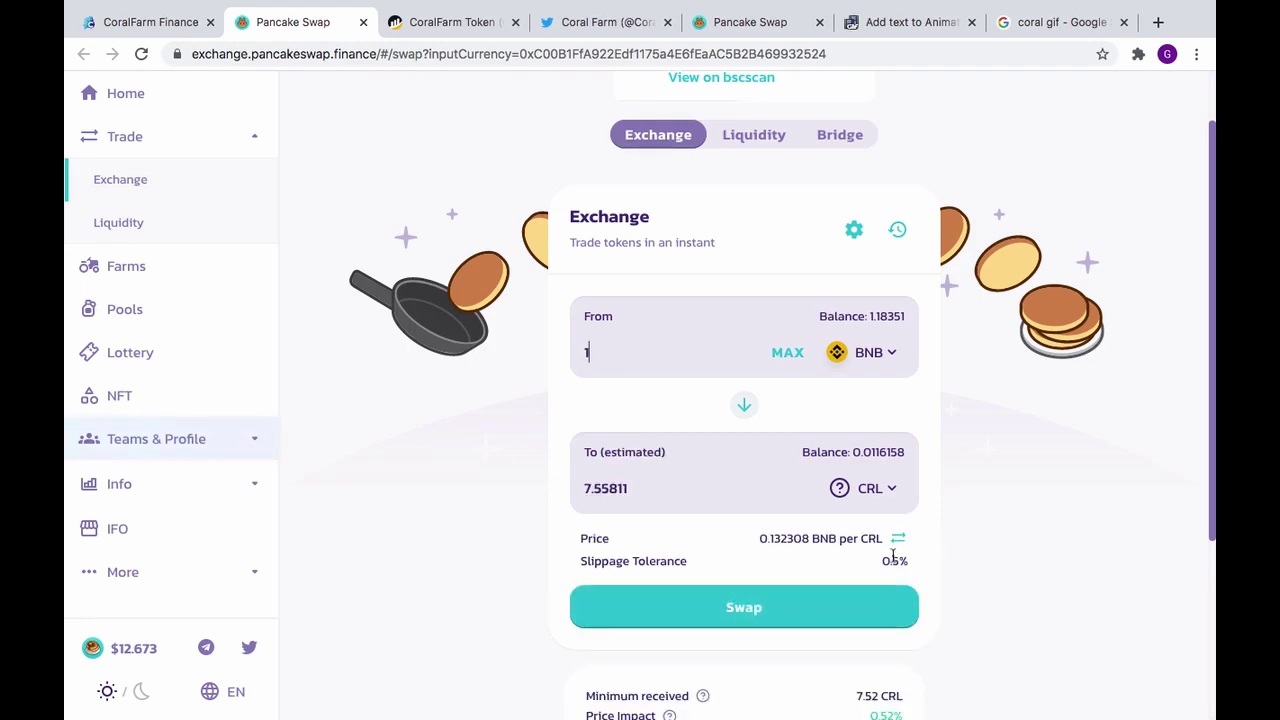
pyautogui.scroll(-1, 948, 577)
pyautogui.scroll(-1, 948, 577)
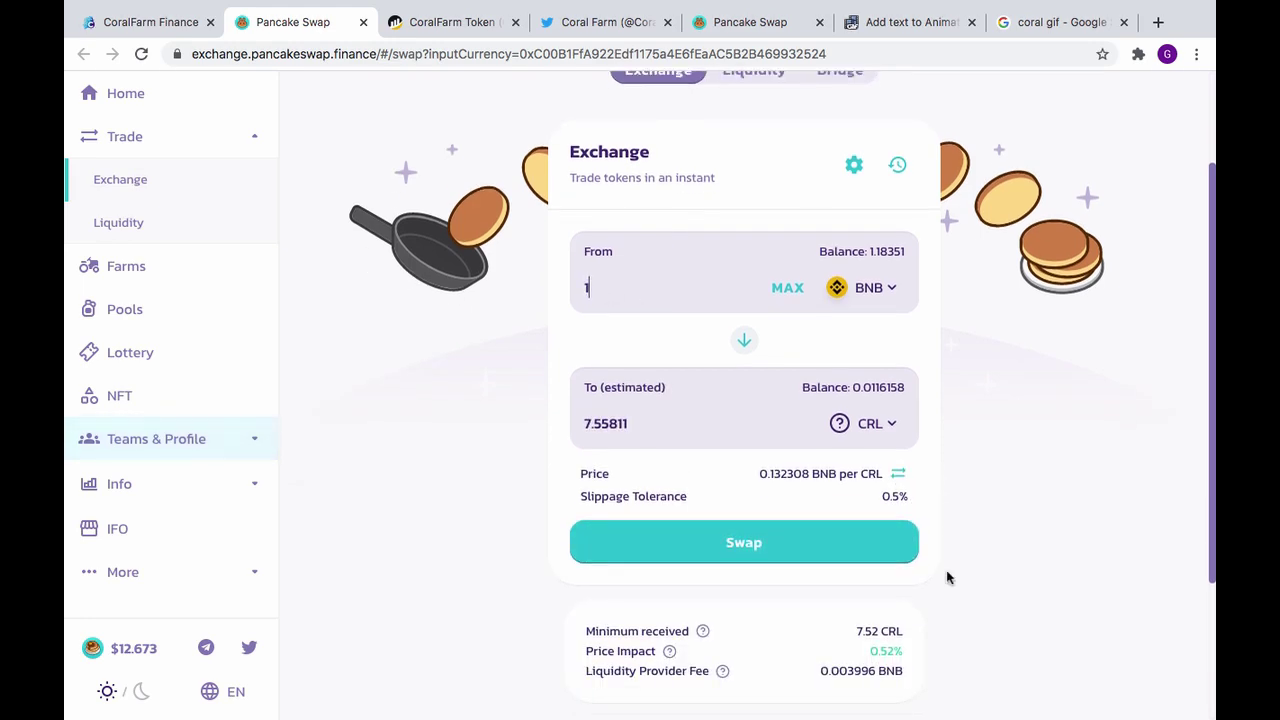
pyautogui.click(742, 552)
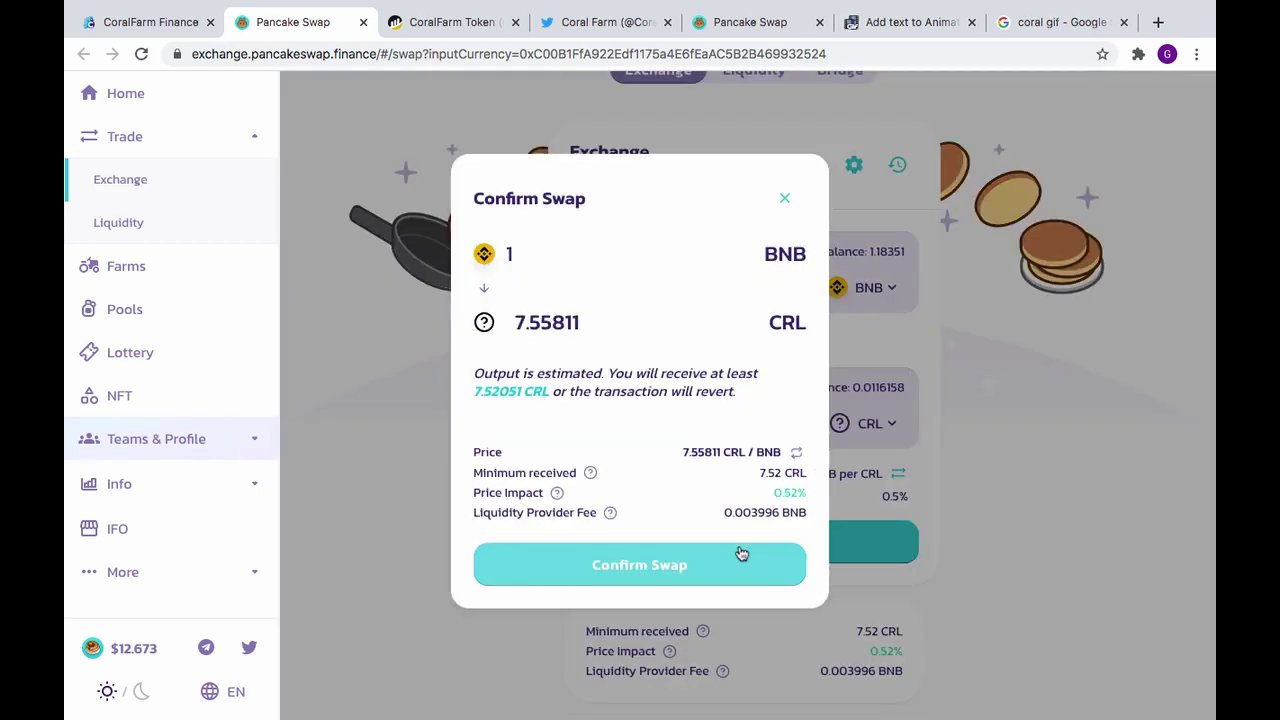
pyautogui.scroll(1, 700, 560)
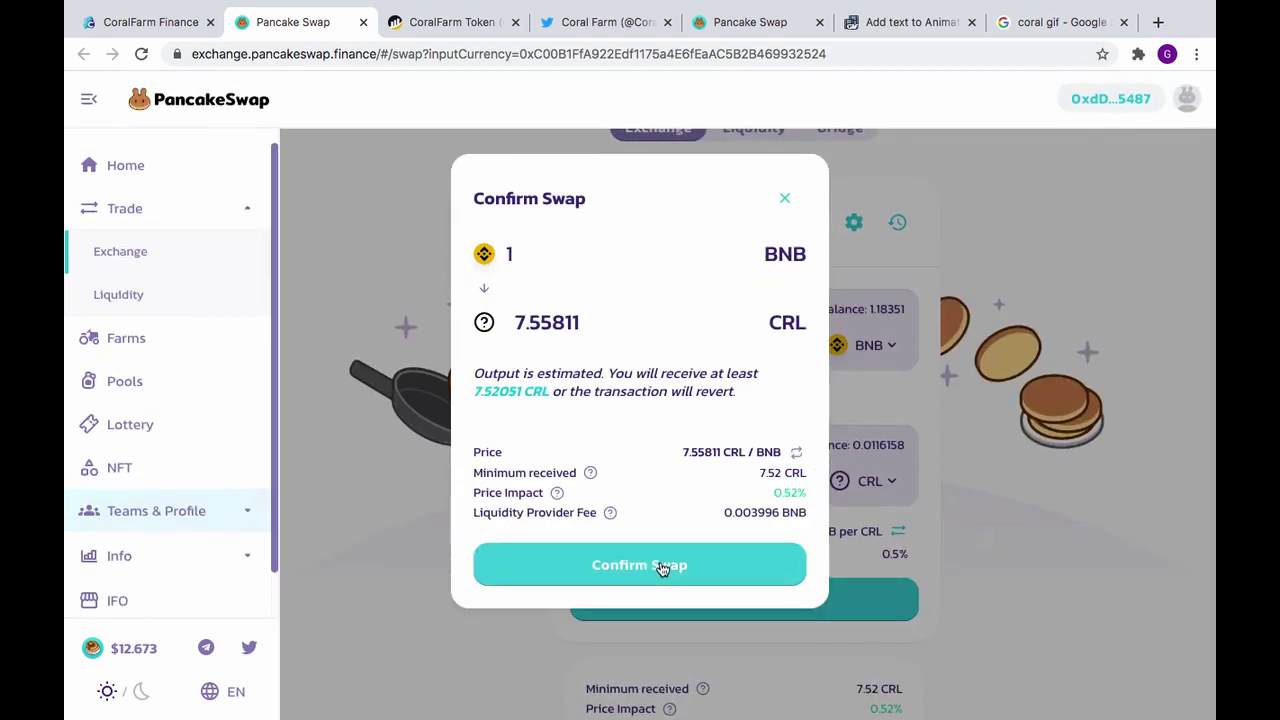
pyautogui.click(661, 568)
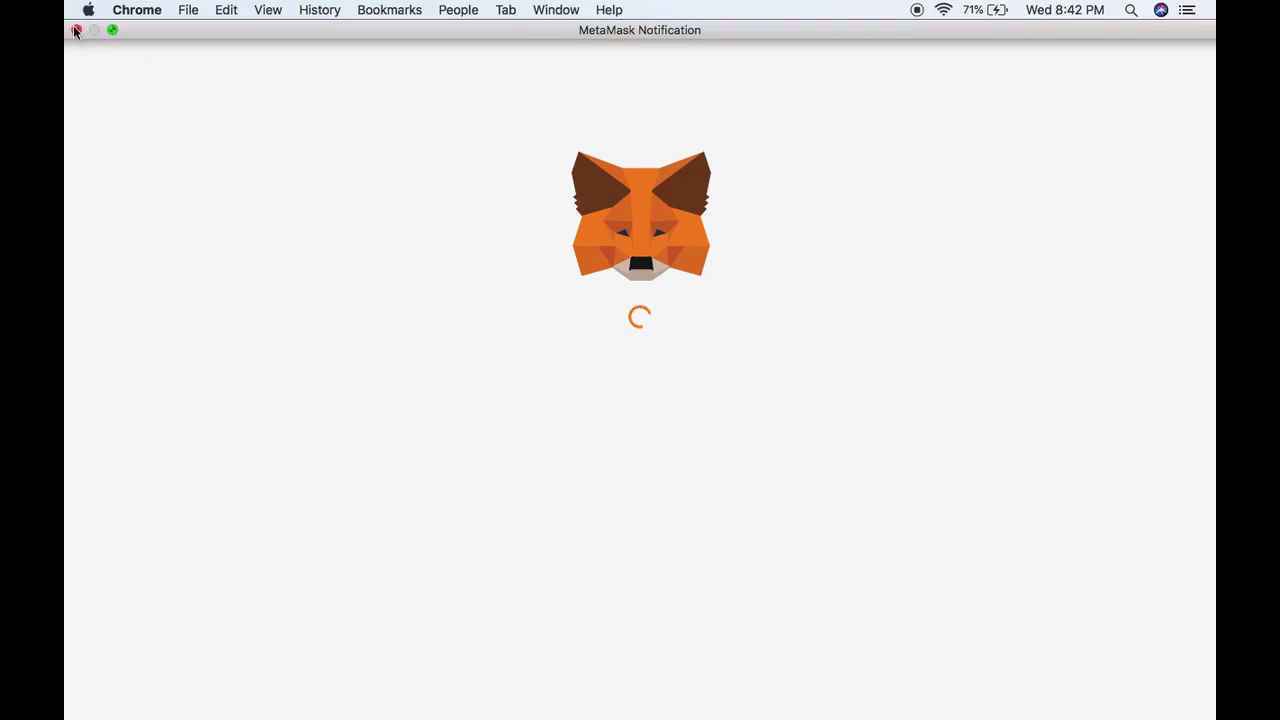
pyautogui.click(75, 7)
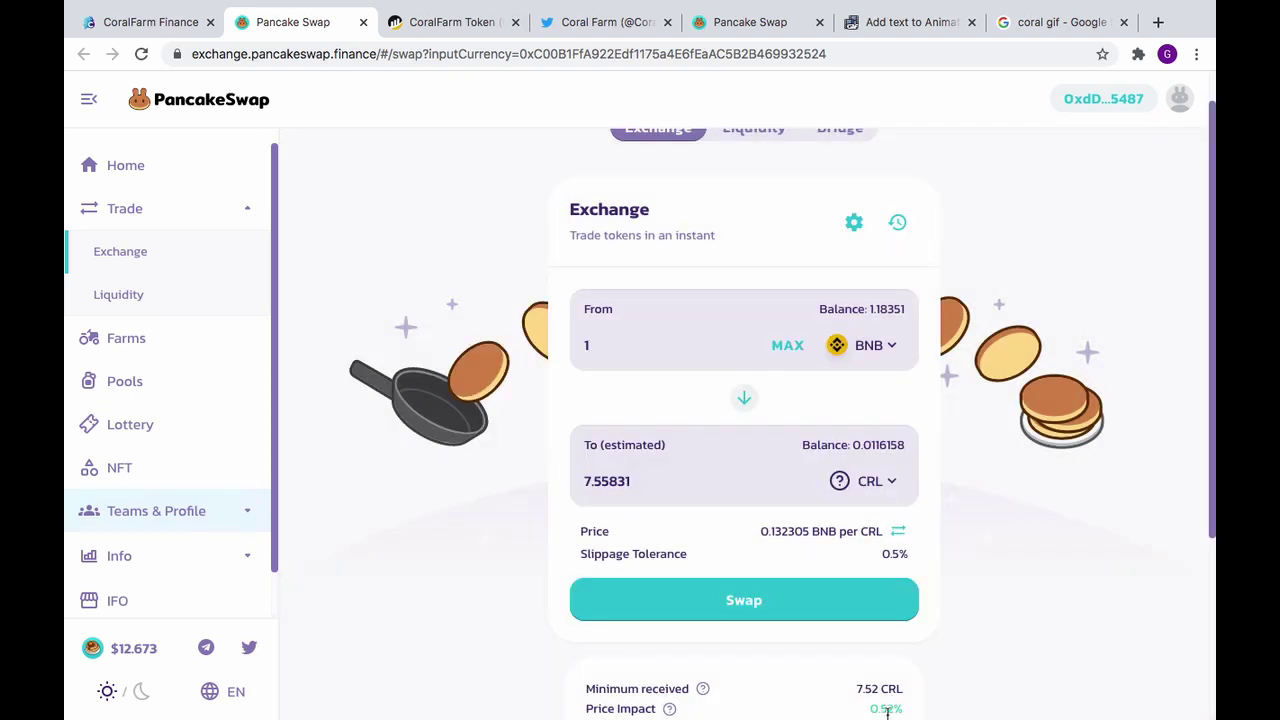
# Set slippage tolerance to 1% and resubmit the 1 BNB for about 7.56 CRL swap.
pyautogui.click(855, 227)
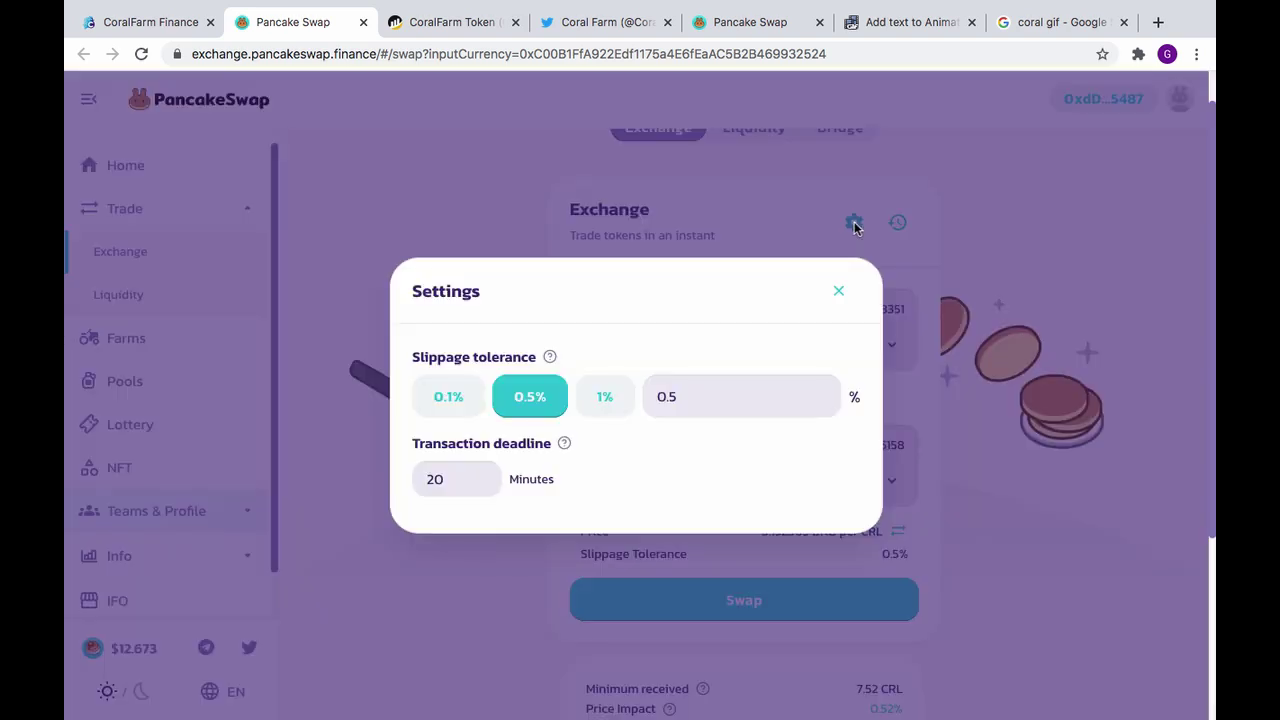
pyautogui.click(604, 396)
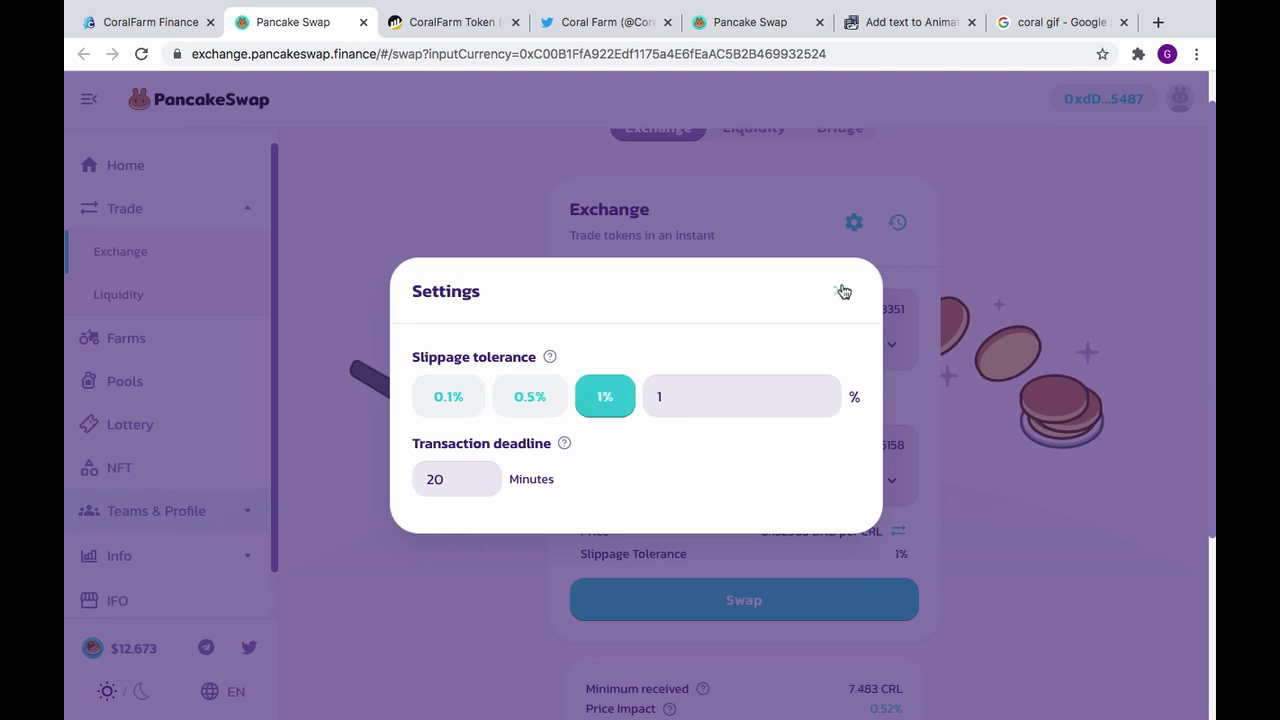
pyautogui.click(843, 291)
pyautogui.click(751, 606)
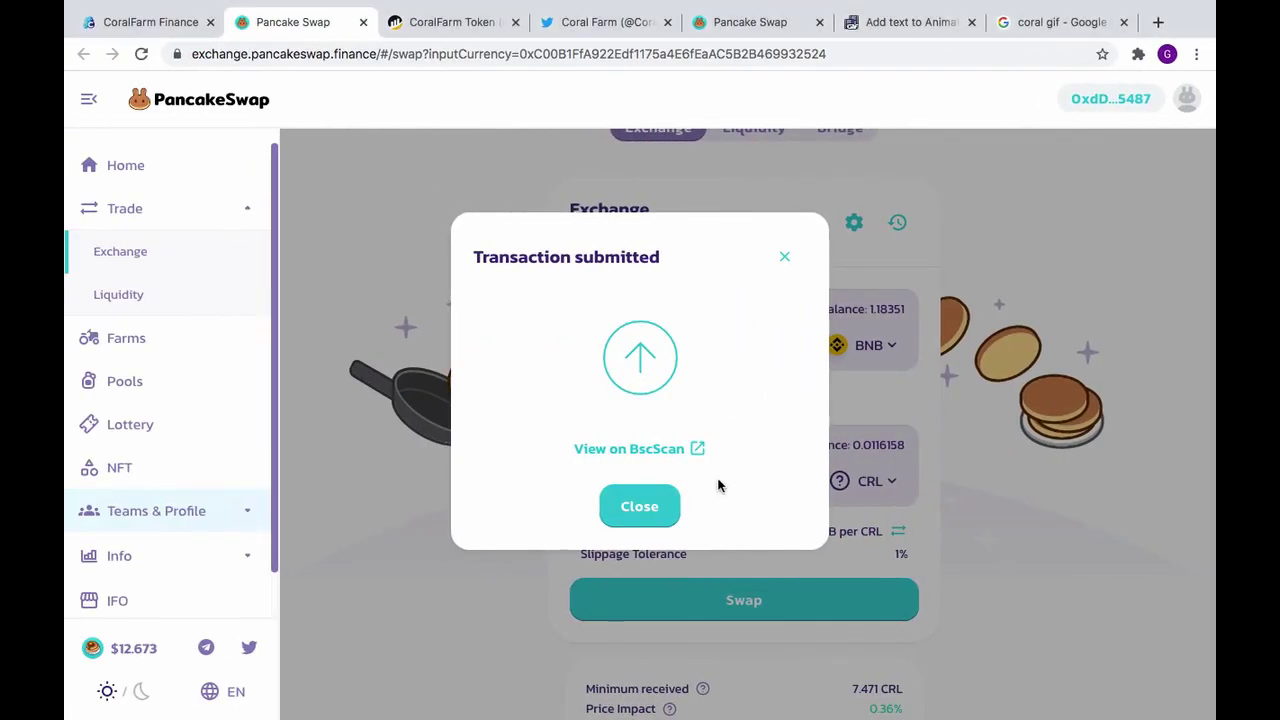
# Set a custom slippage tolerance of 2.2% for the swap.
pyautogui.click(640, 506)
pyautogui.scroll(-1, 744, 400)
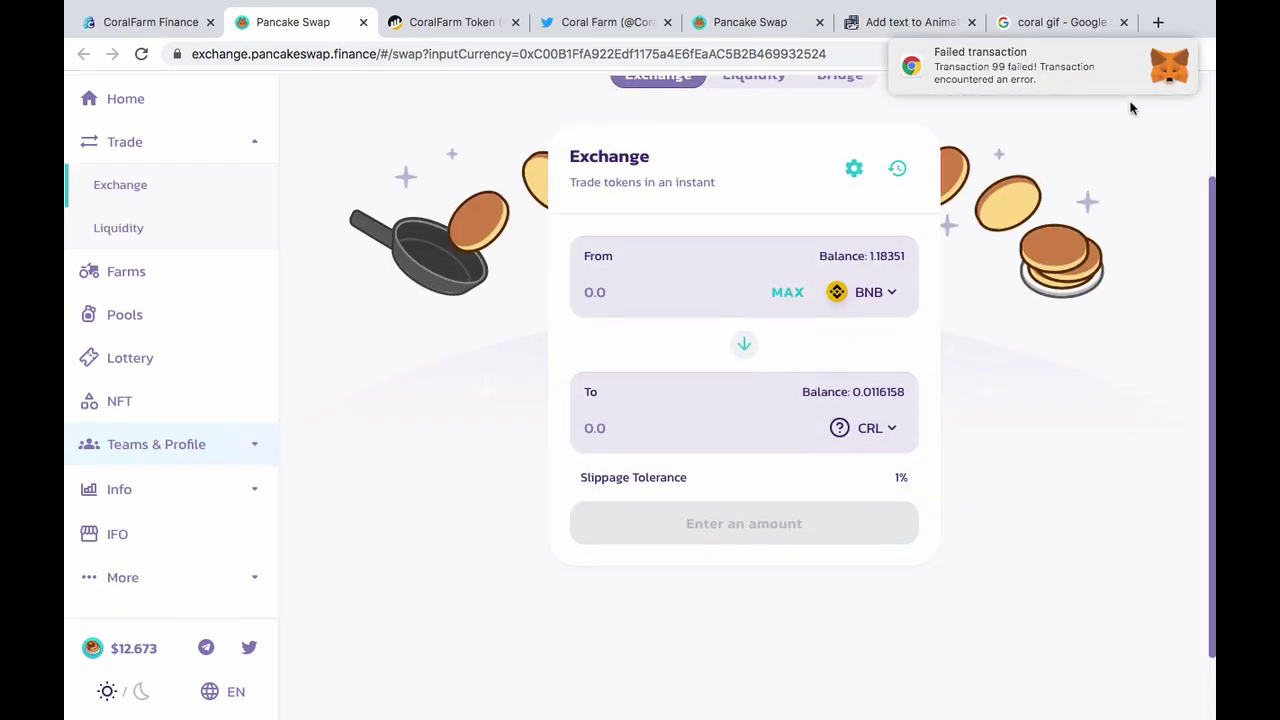
pyautogui.scroll(-1, 1087, 336)
pyautogui.scroll(-1, 1065, 365)
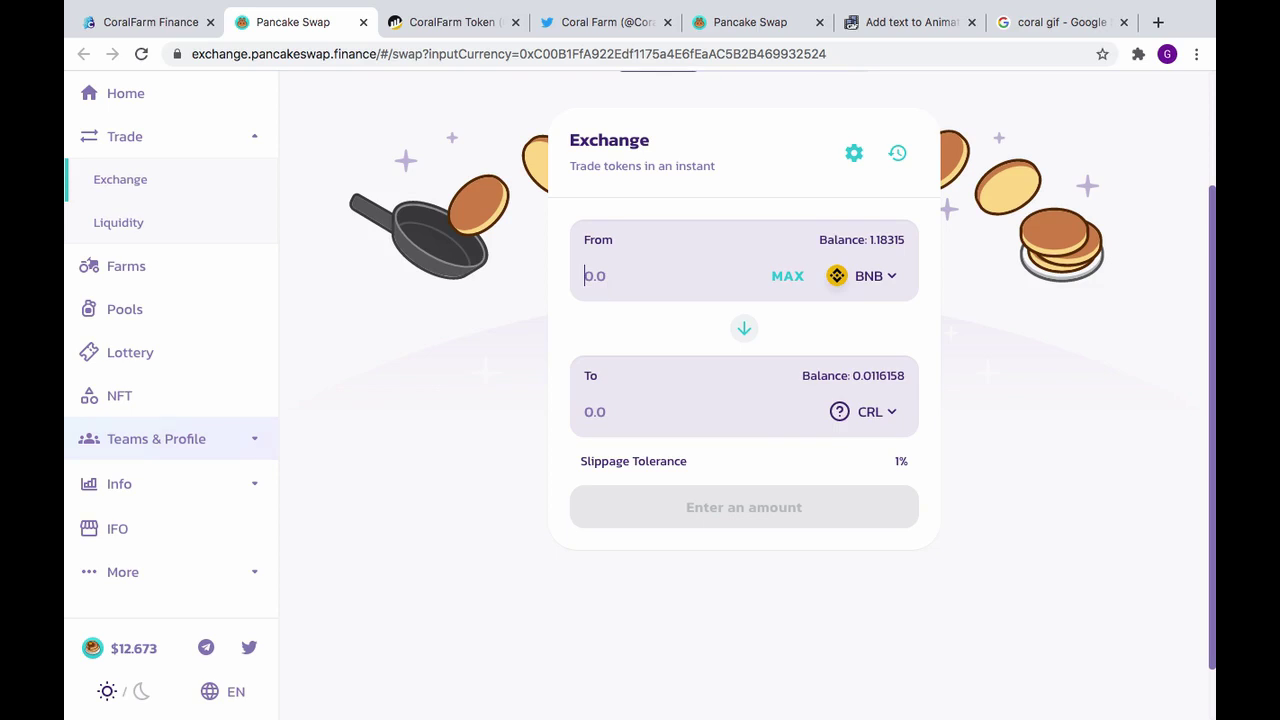
pyautogui.write('1')
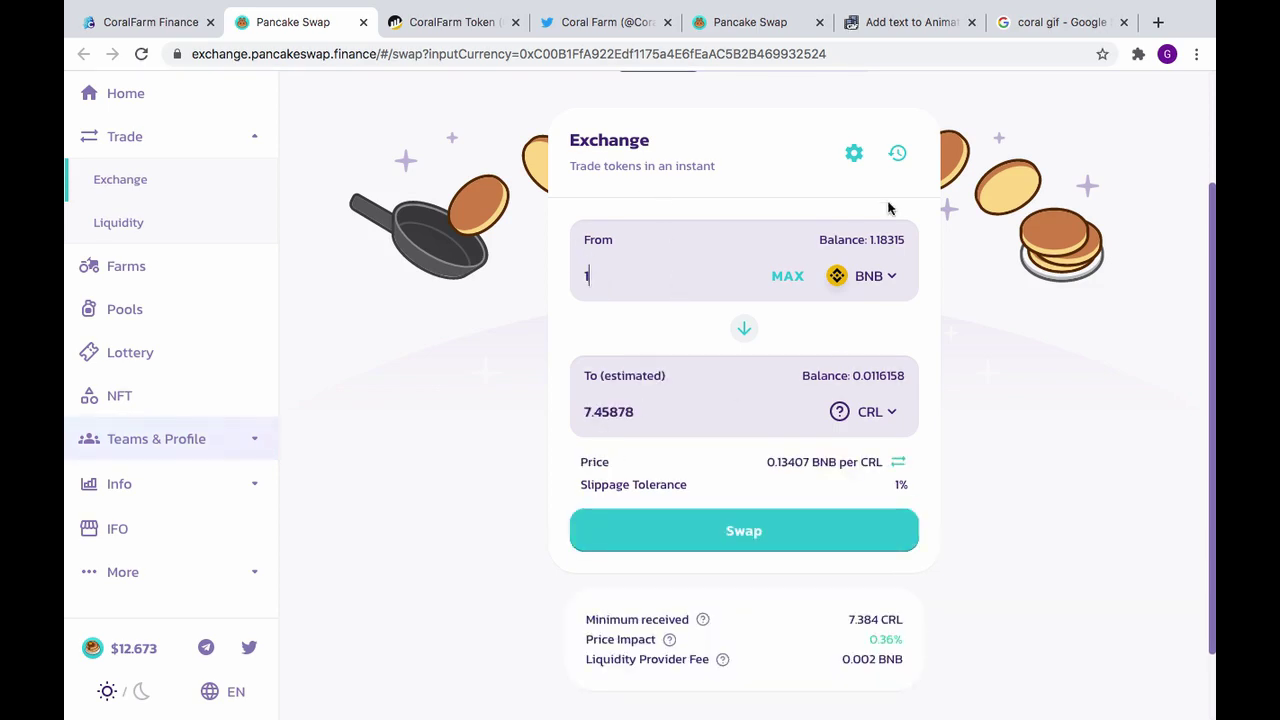
pyautogui.click(856, 155)
pyautogui.click(677, 398)
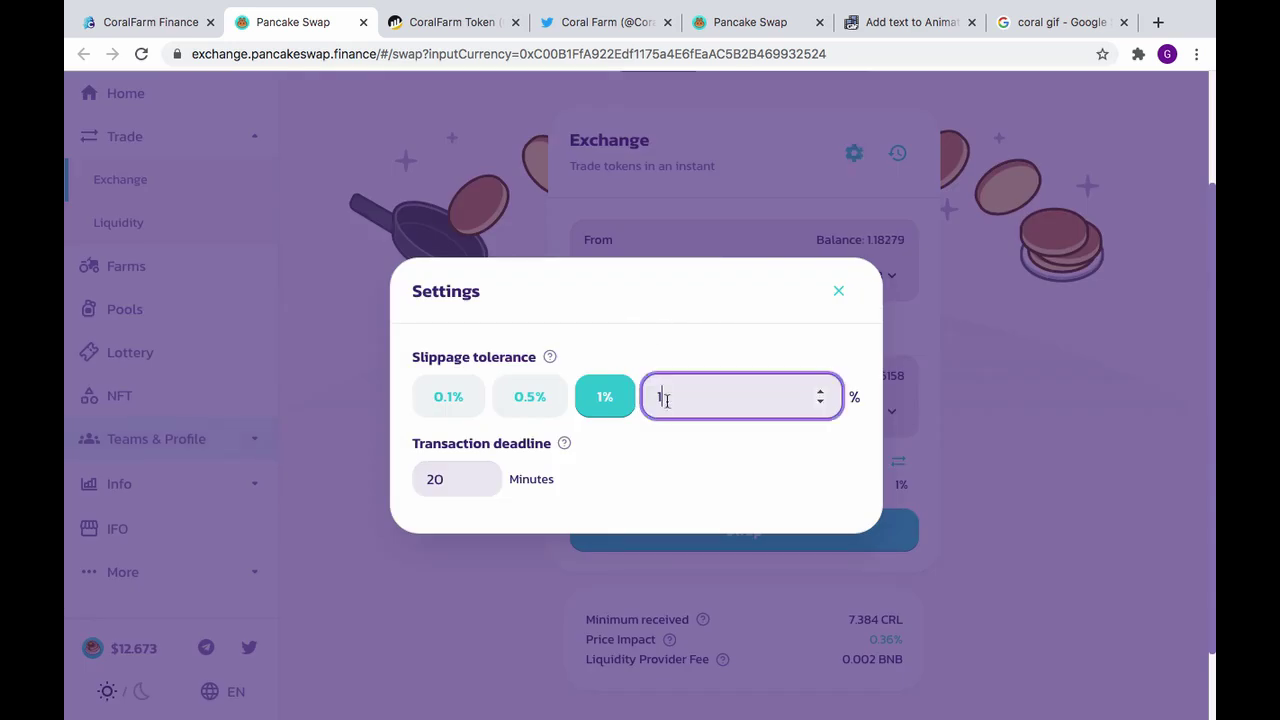
pyautogui.press('BackSpace')
pyautogui.write('2')
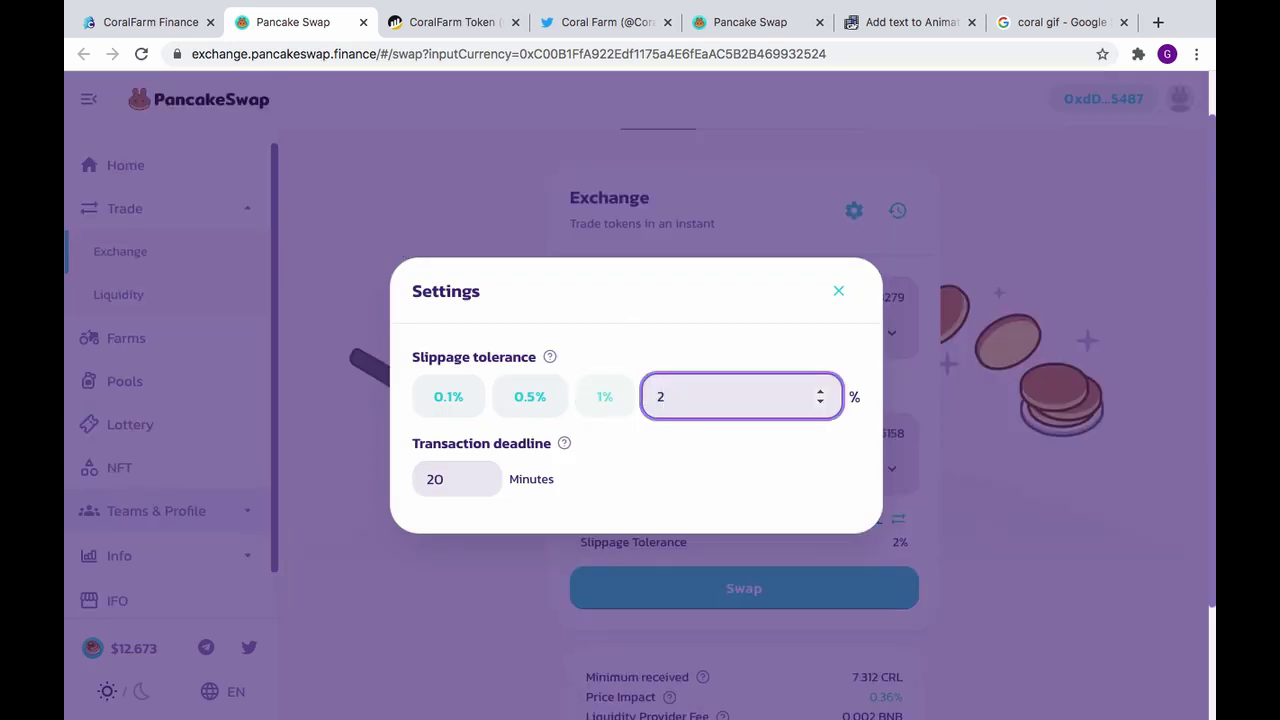
pyautogui.write('.2')
pyautogui.click(839, 291)
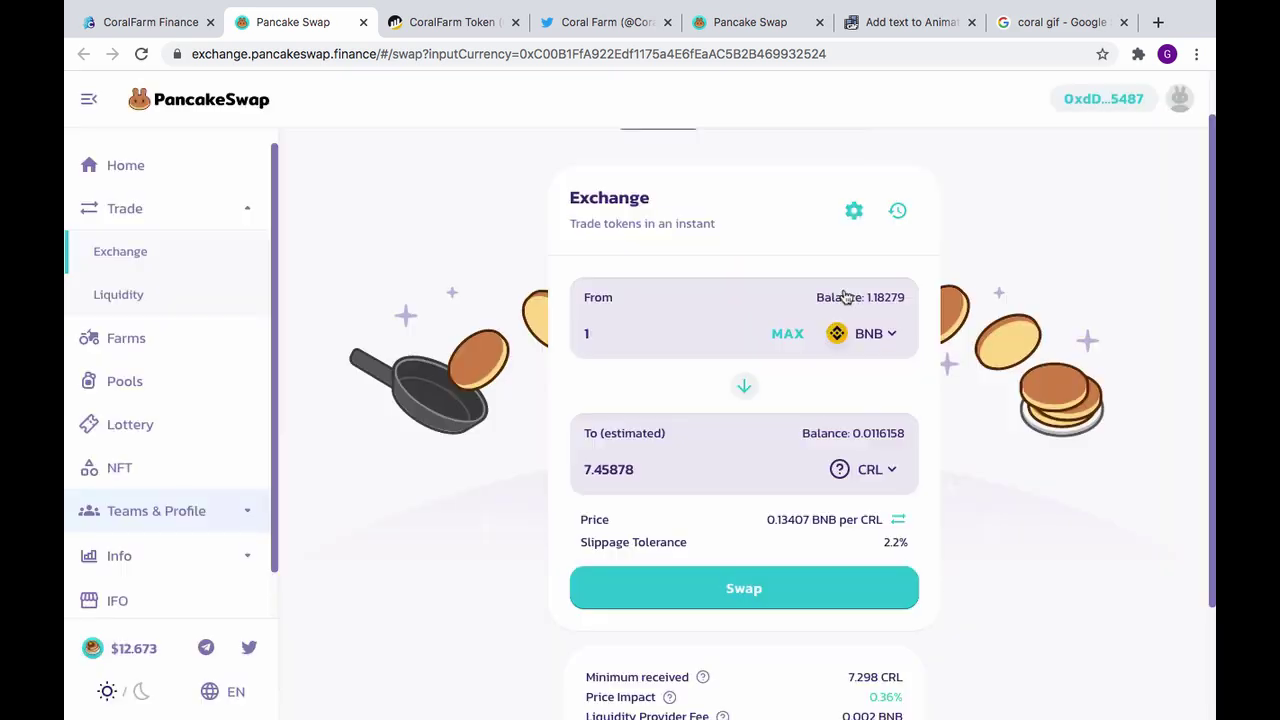
# Swap 1 BNB for CRL at 2.2% slippage and close the confirmed transaction 101 notice.
pyautogui.click(748, 586)
pyautogui.click(650, 556)
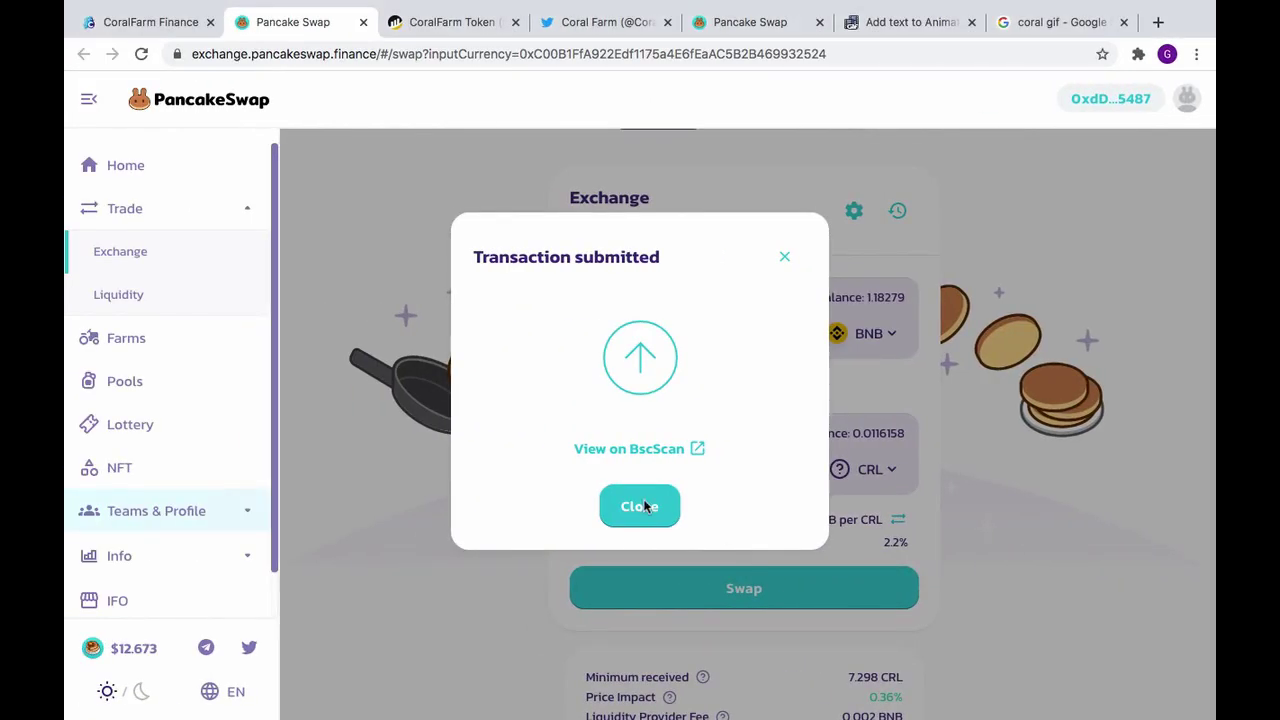
pyautogui.click(646, 507)
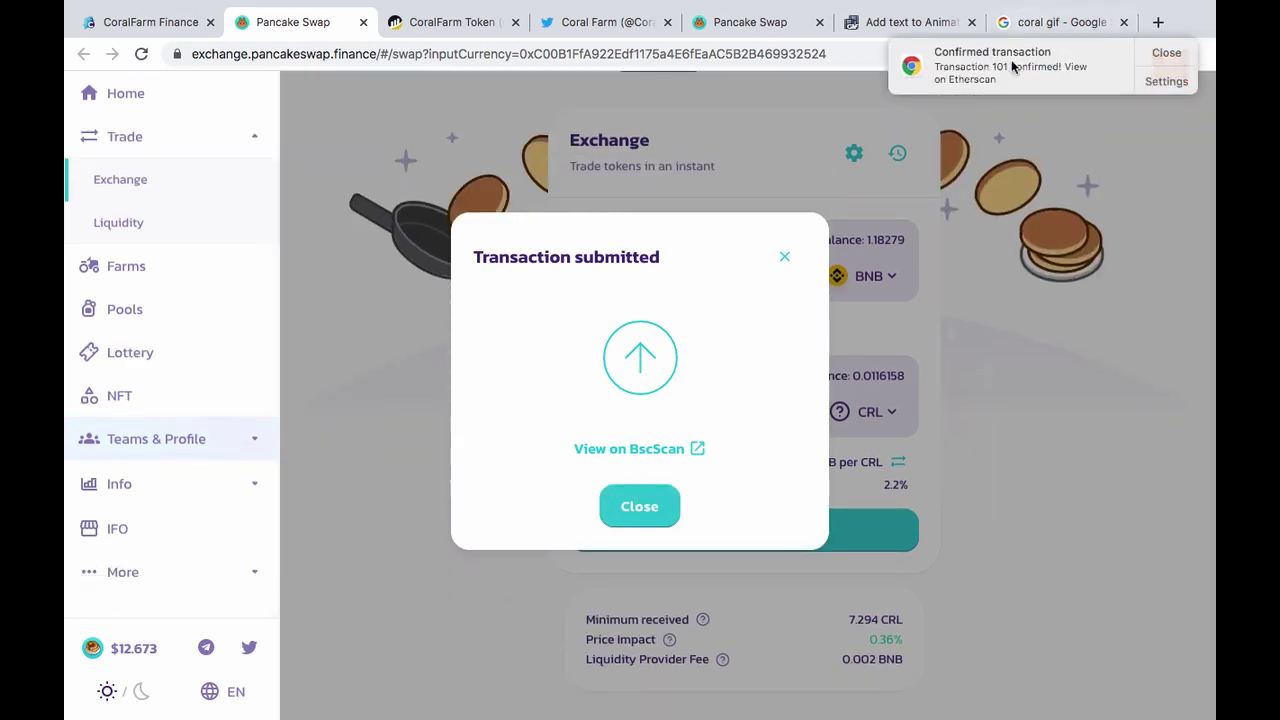
pyautogui.click(784, 257)
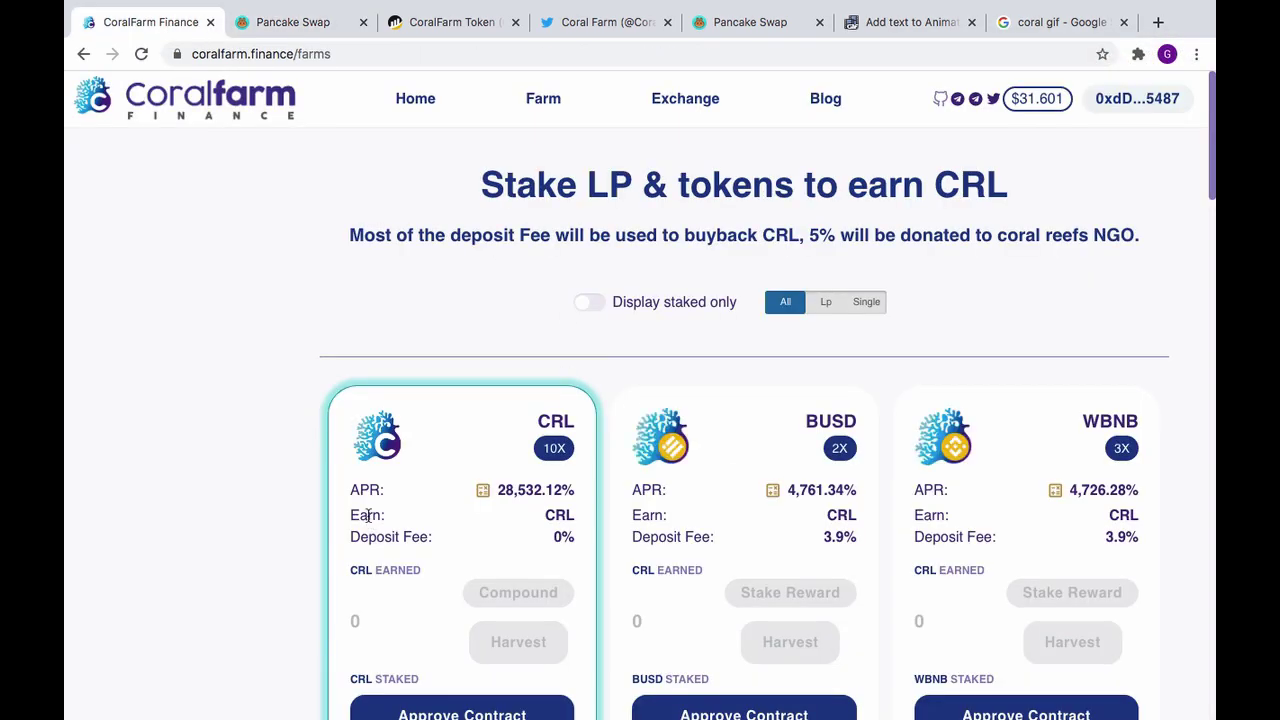
pyautogui.scroll(-3, 366, 600)
pyautogui.scroll(-1, 450, 560)
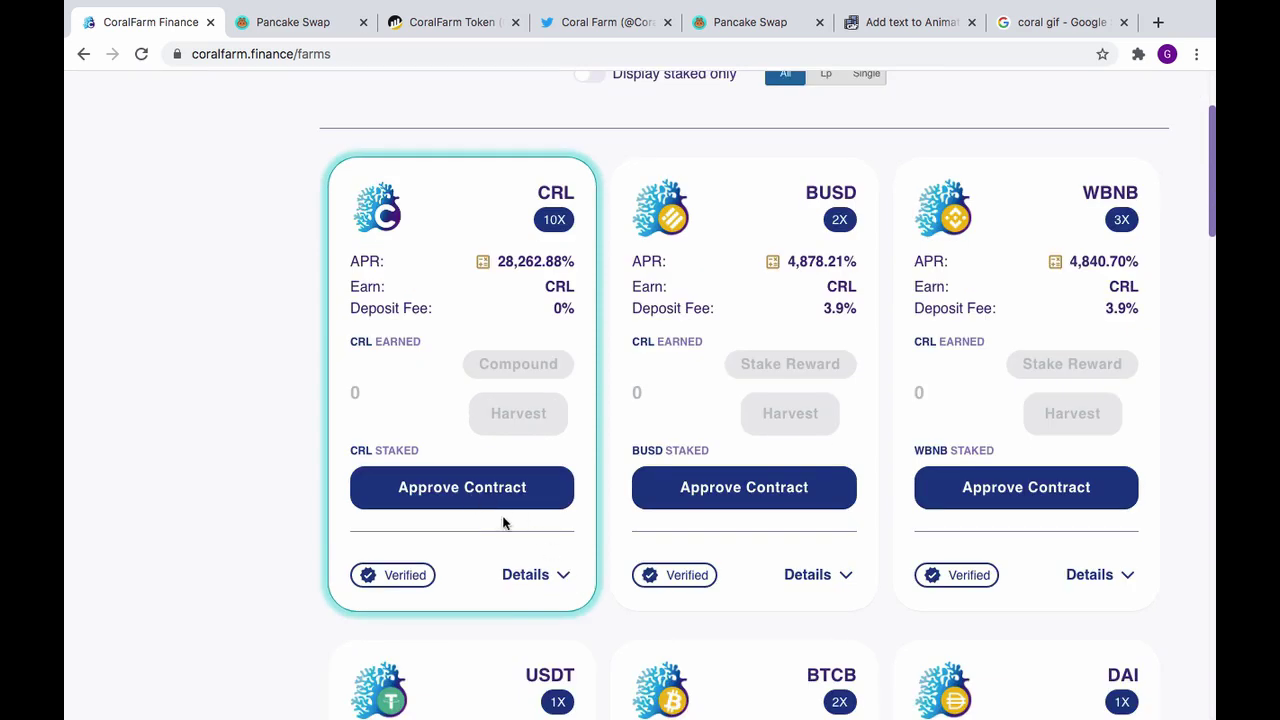
pyautogui.scroll(4, 575, 320)
pyautogui.scroll(-1, 583, 320)
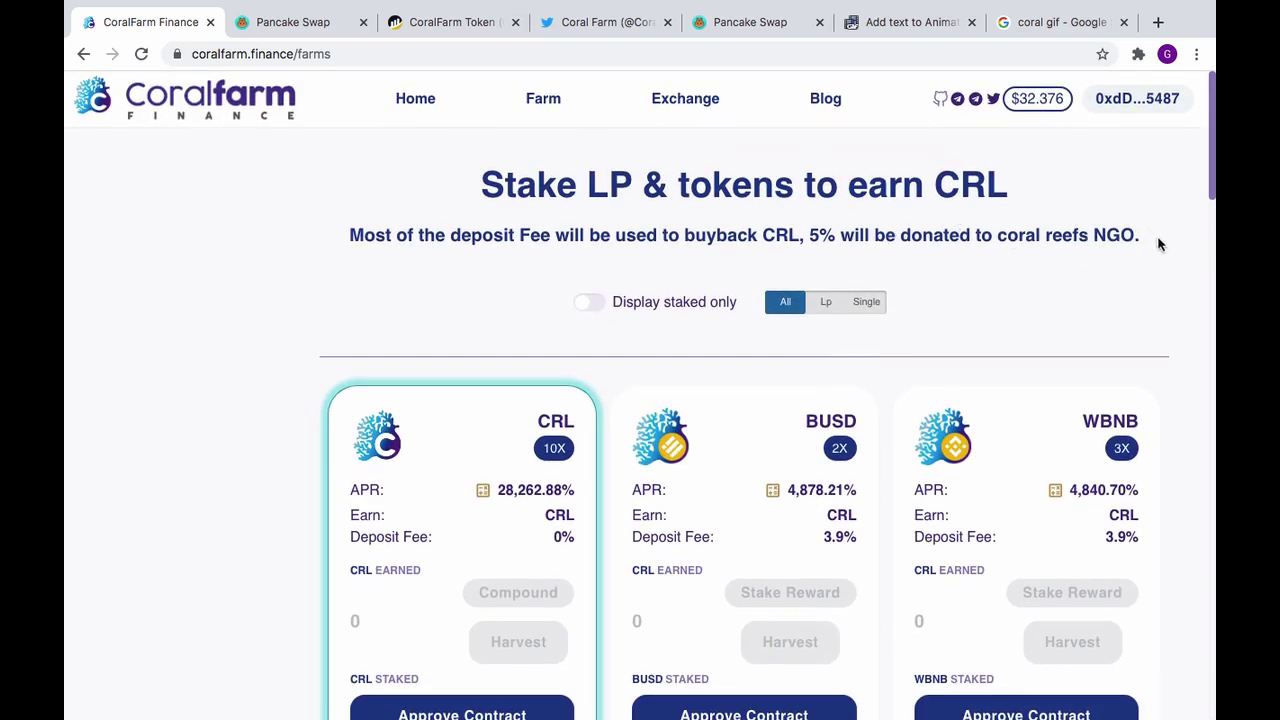
pyautogui.scroll(-3, 288, 389)
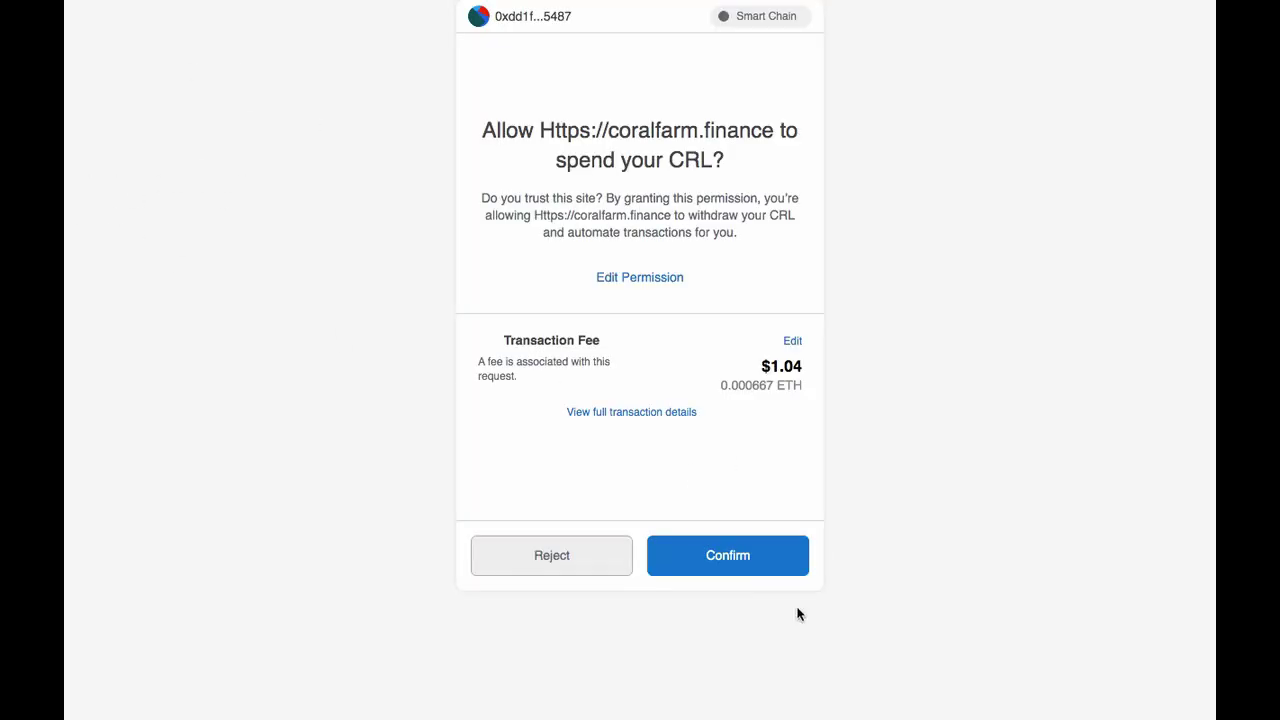
# Confirm the CRL farm contract approval in MetaMask as transaction 102.
pyautogui.click(738, 566)
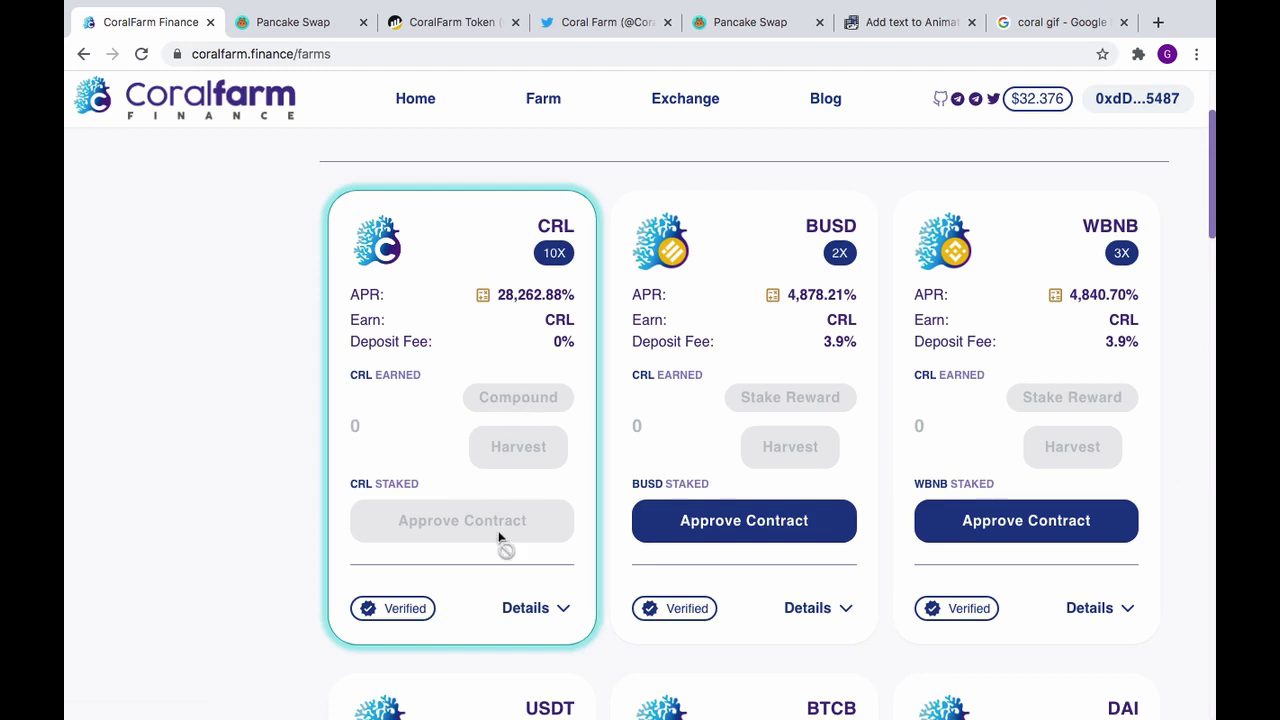
pyautogui.scroll(3, 500, 537)
pyautogui.scroll(1, 500, 537)
pyautogui.scroll(-4, 500, 537)
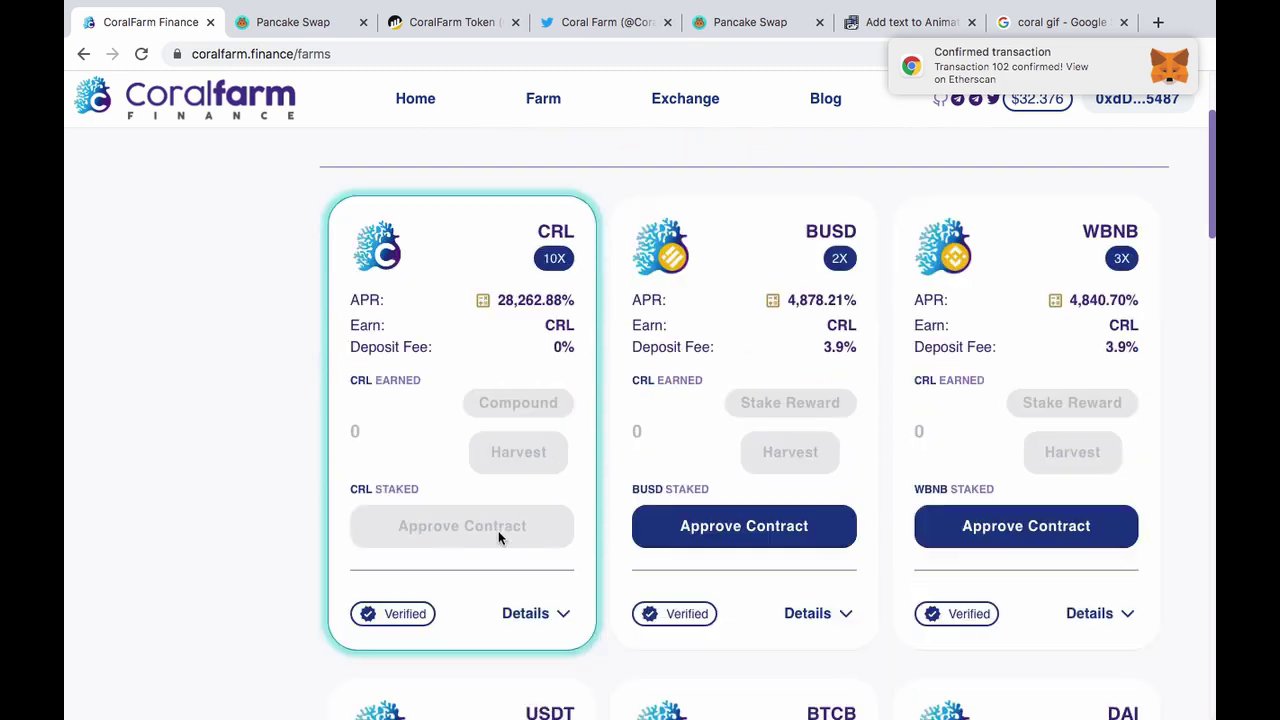
pyautogui.scroll(-1, 500, 537)
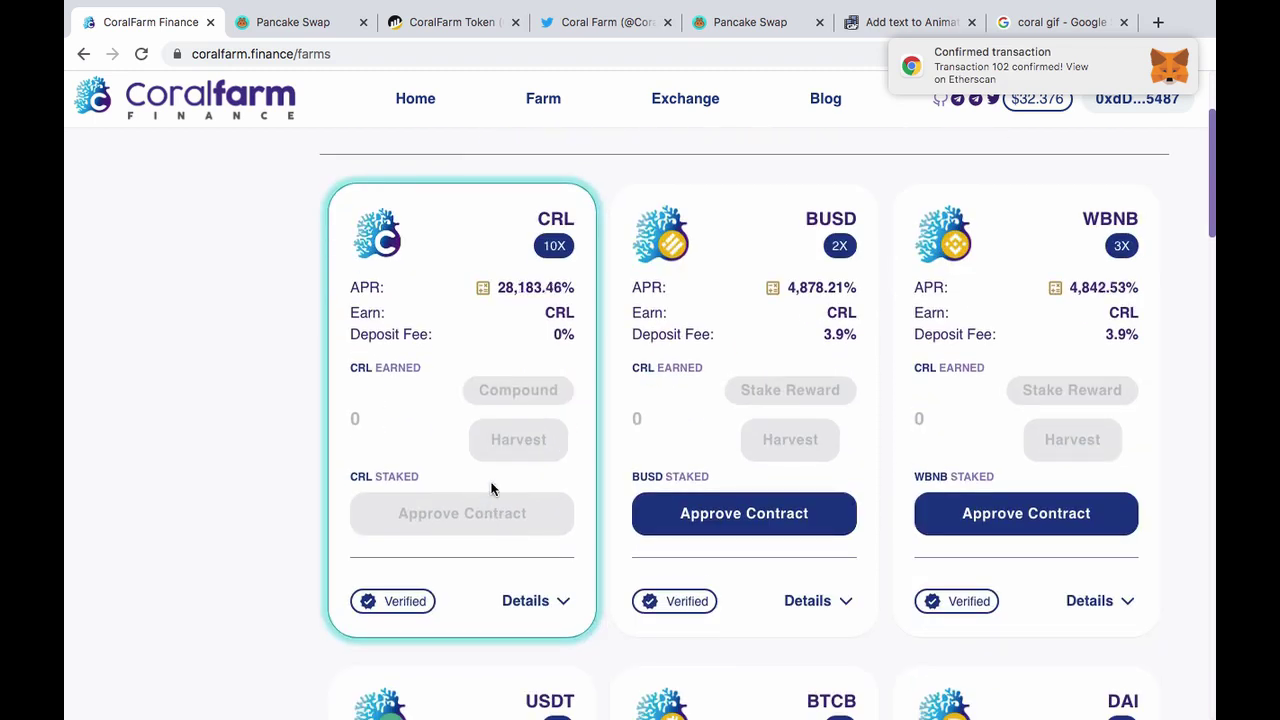
pyautogui.scroll(-1, 491, 488)
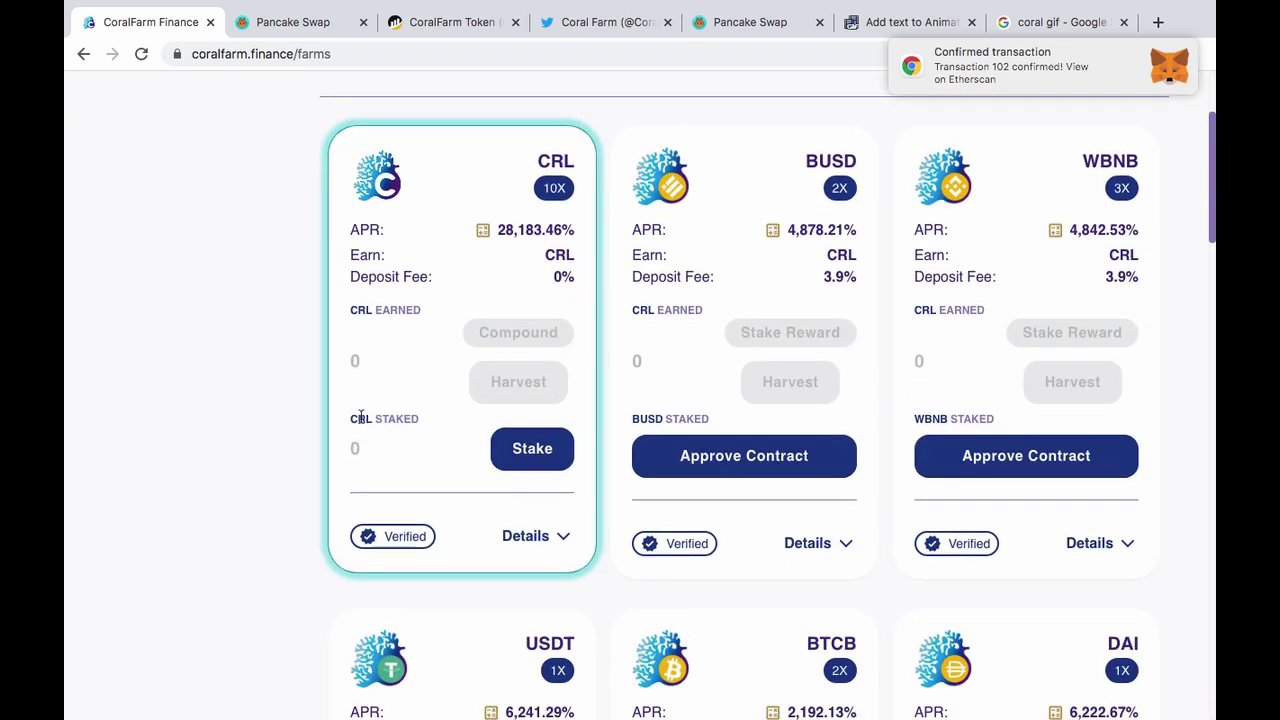
# Deposit the full 7.474 CRL balance into the CRL farm, confirmed as transaction 103.
pyautogui.click(522, 456)
pyautogui.click(745, 405)
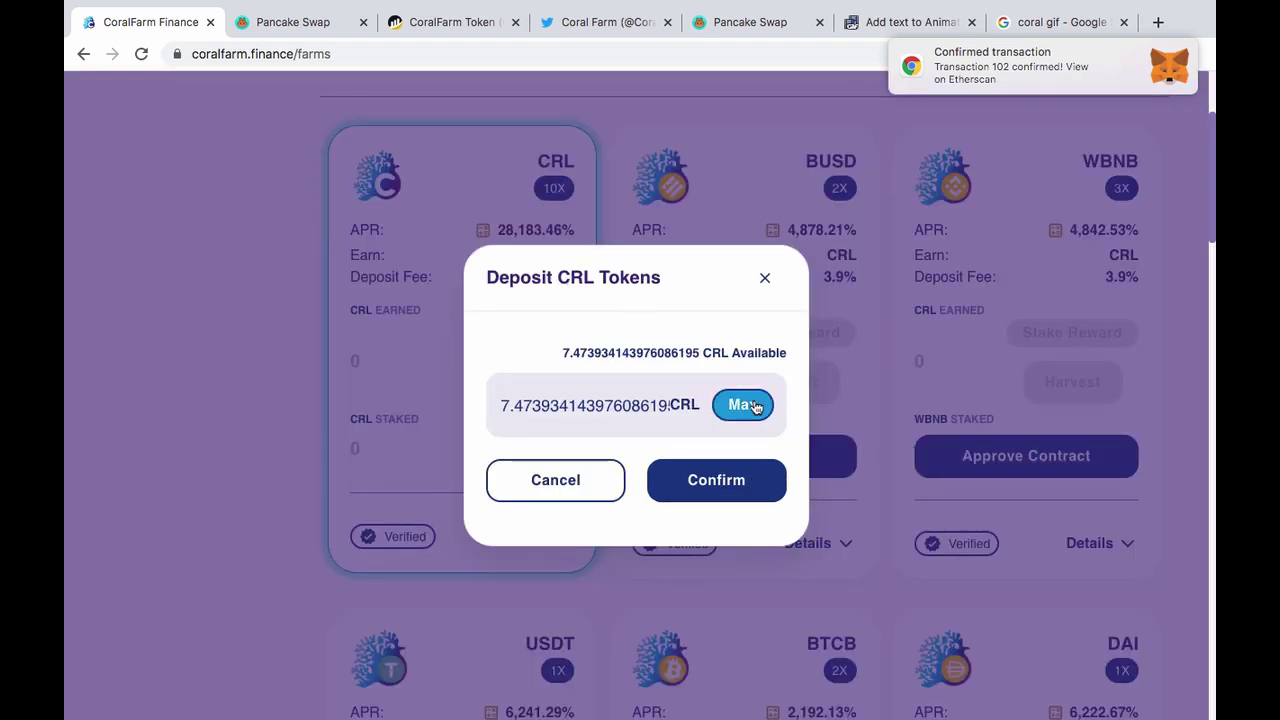
pyautogui.click(717, 482)
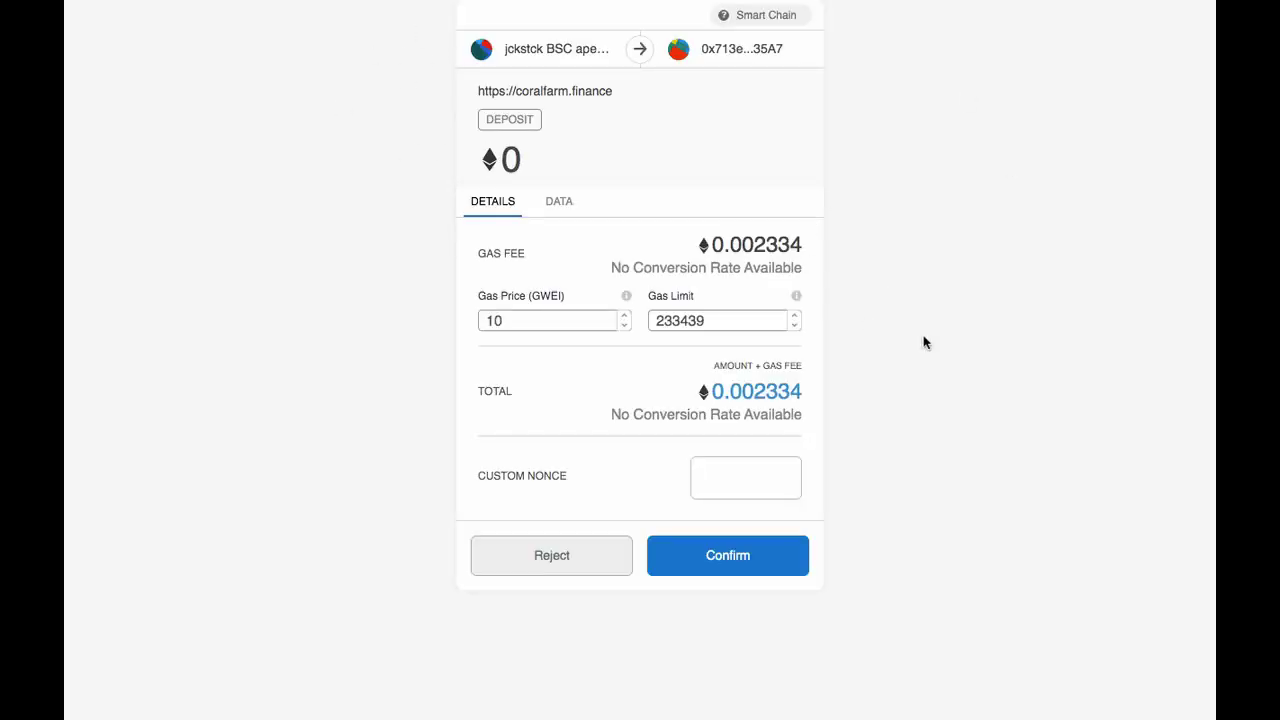
pyautogui.click(727, 560)
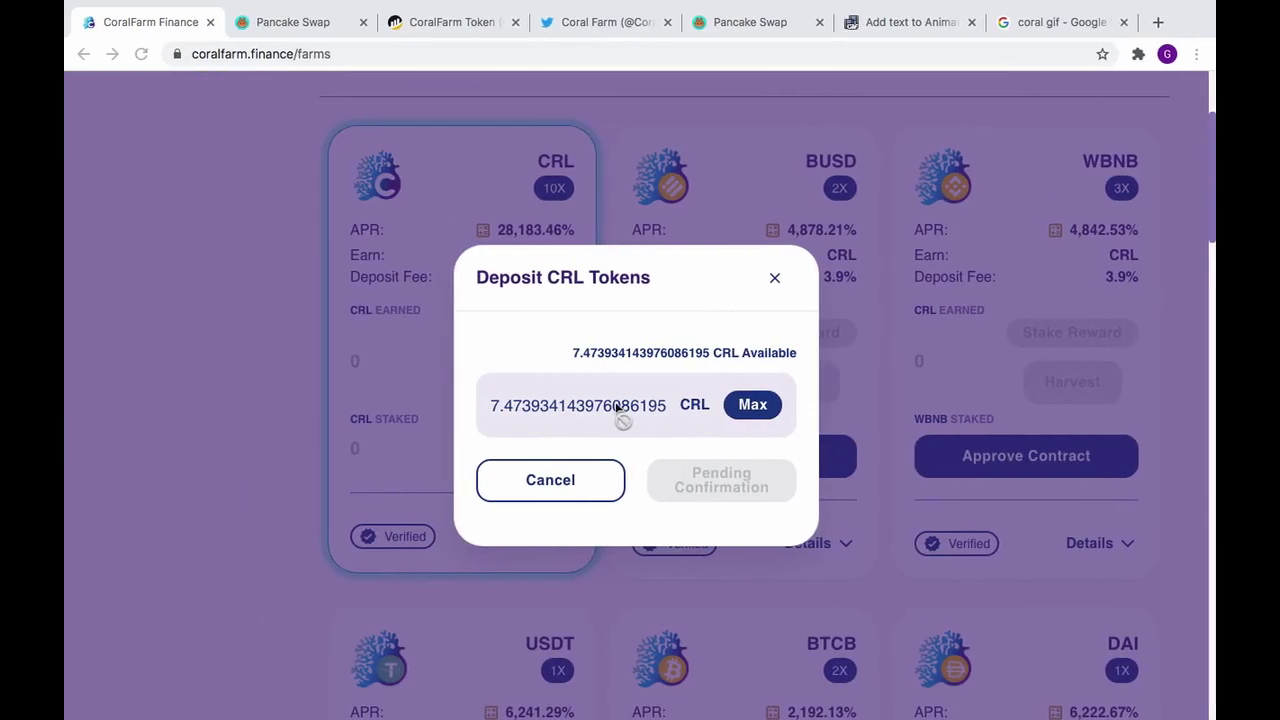
pyautogui.click(777, 284)
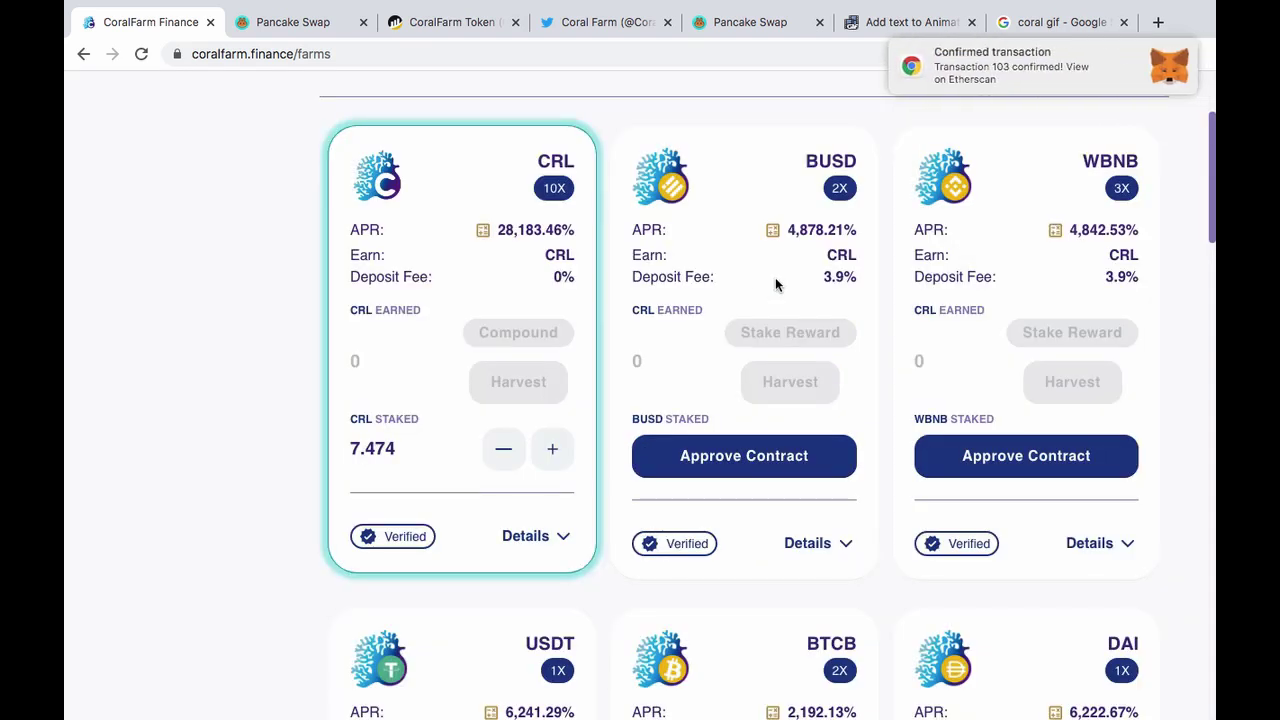
pyautogui.scroll(-5, 777, 284)
pyautogui.scroll(-3, 777, 284)
pyautogui.scroll(-3, 777, 284)
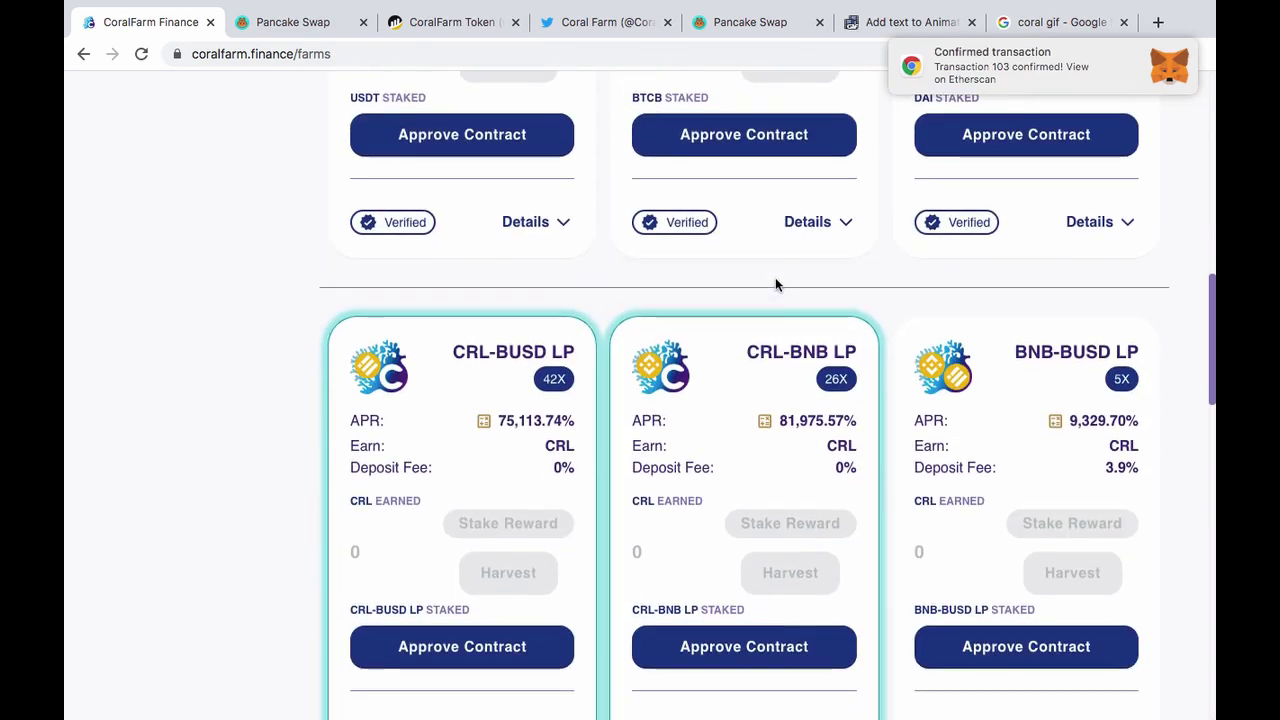
pyautogui.scroll(-3, 777, 284)
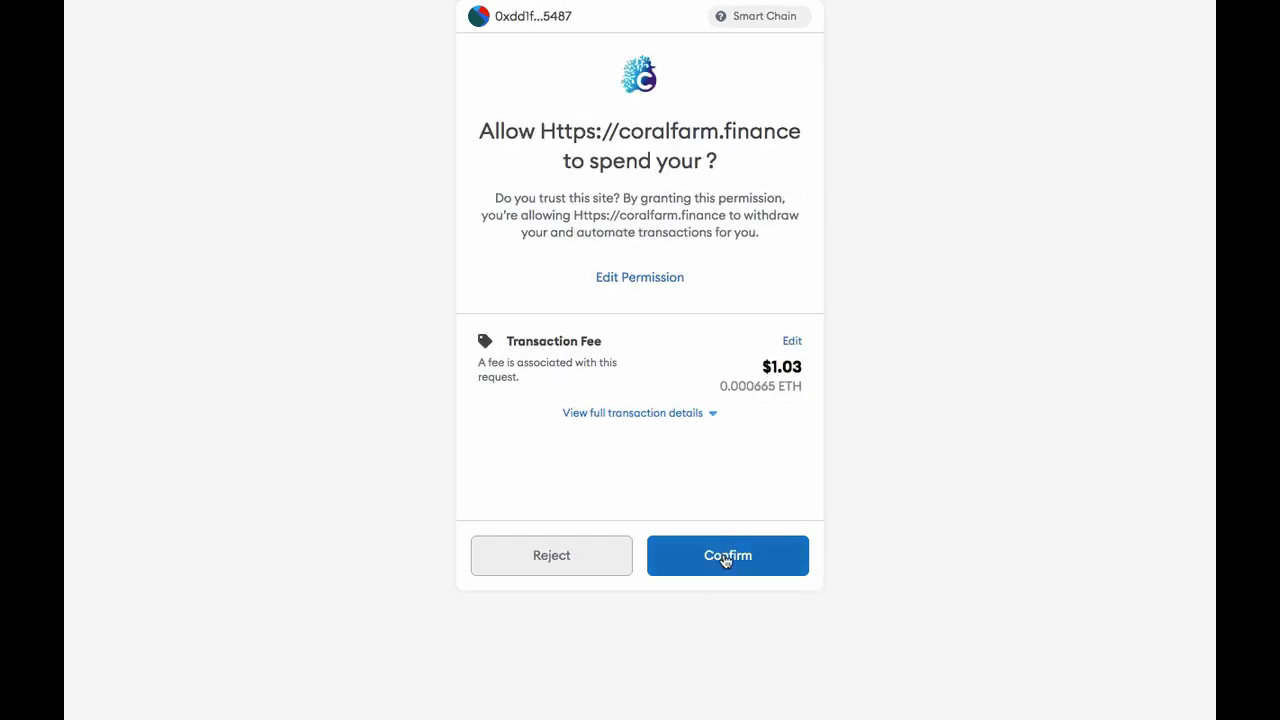
# Approve the CRL-BNB LP farm contract and fill its stake form with the full 1.45 LP balance.
pyautogui.click(726, 559)
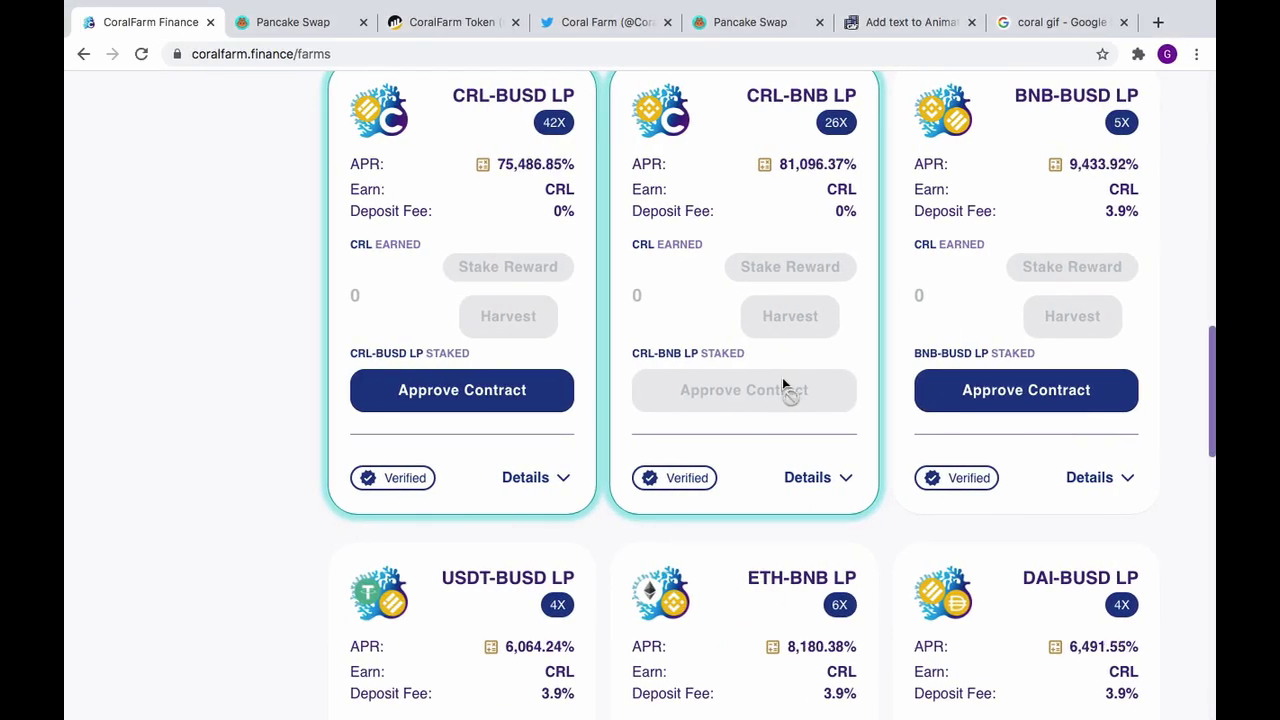
pyautogui.scroll(-1, 782, 377)
pyautogui.scroll(-3, 782, 377)
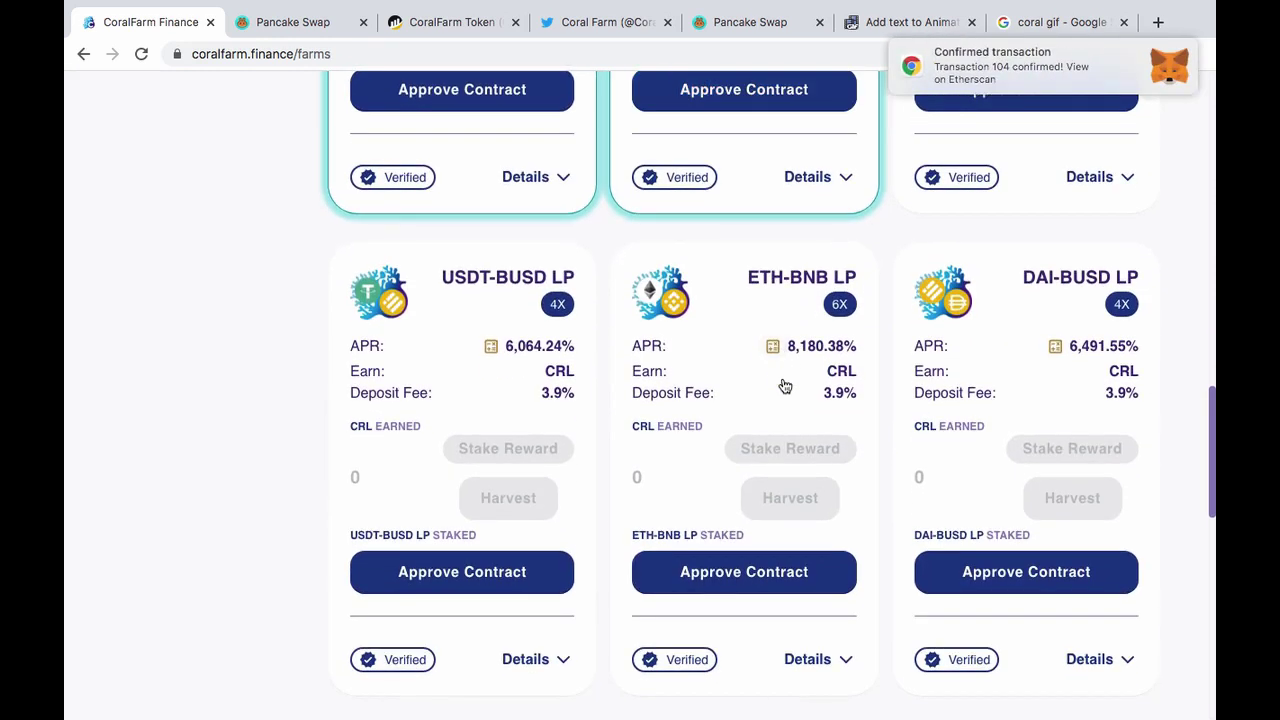
pyautogui.scroll(2, 782, 377)
pyautogui.scroll(2, 782, 377)
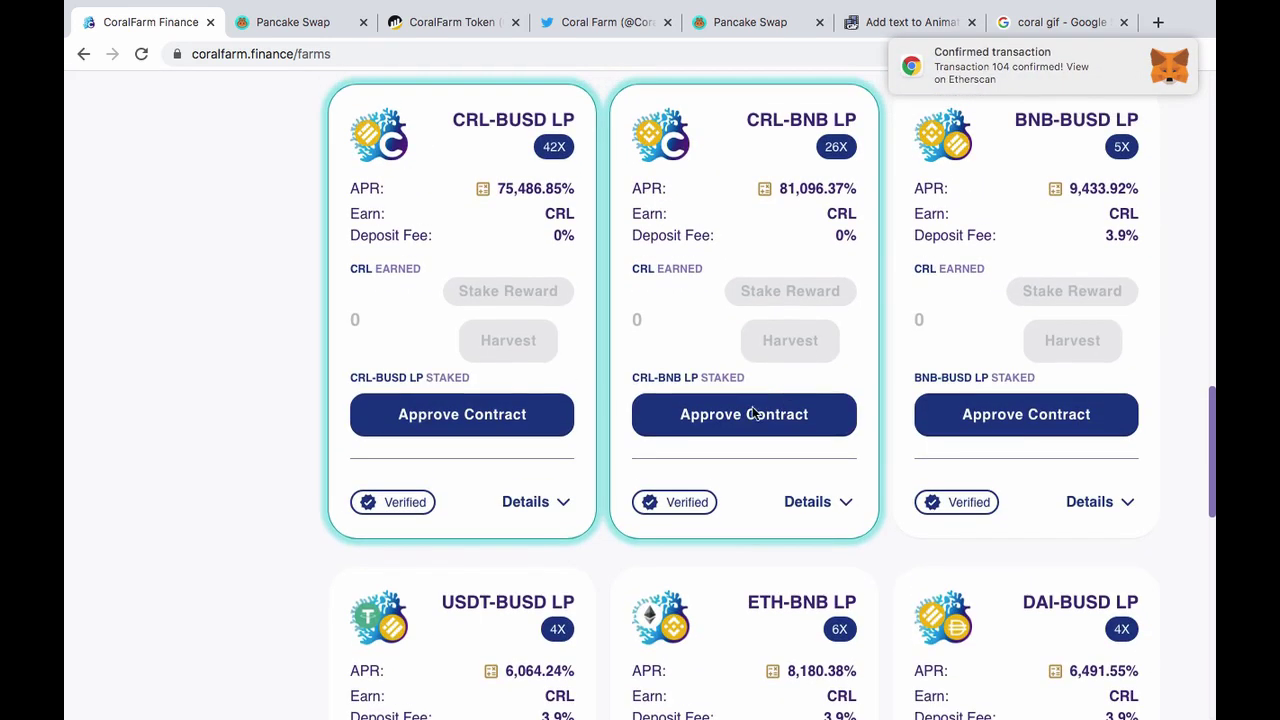
pyautogui.scroll(2, 782, 377)
pyautogui.click(814, 464)
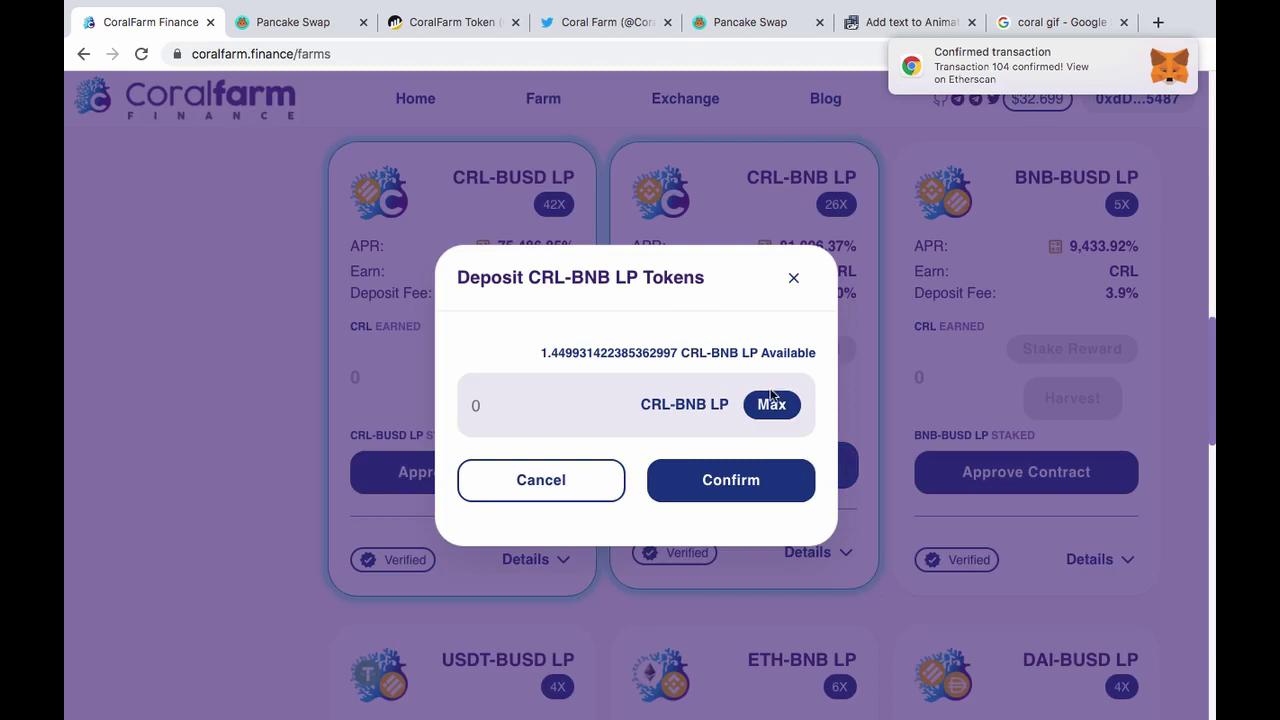
pyautogui.click(771, 404)
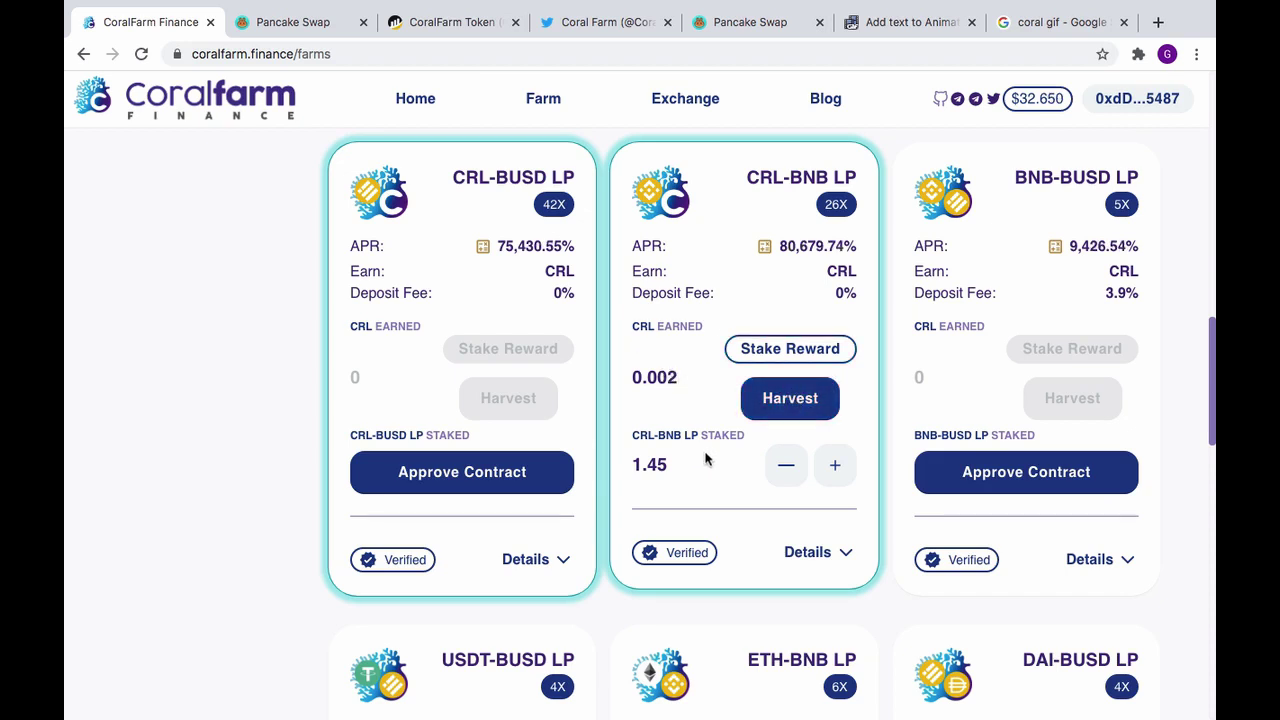
pyautogui.scroll(5, 706, 460)
pyautogui.scroll(5, 706, 460)
pyautogui.scroll(-1, 706, 460)
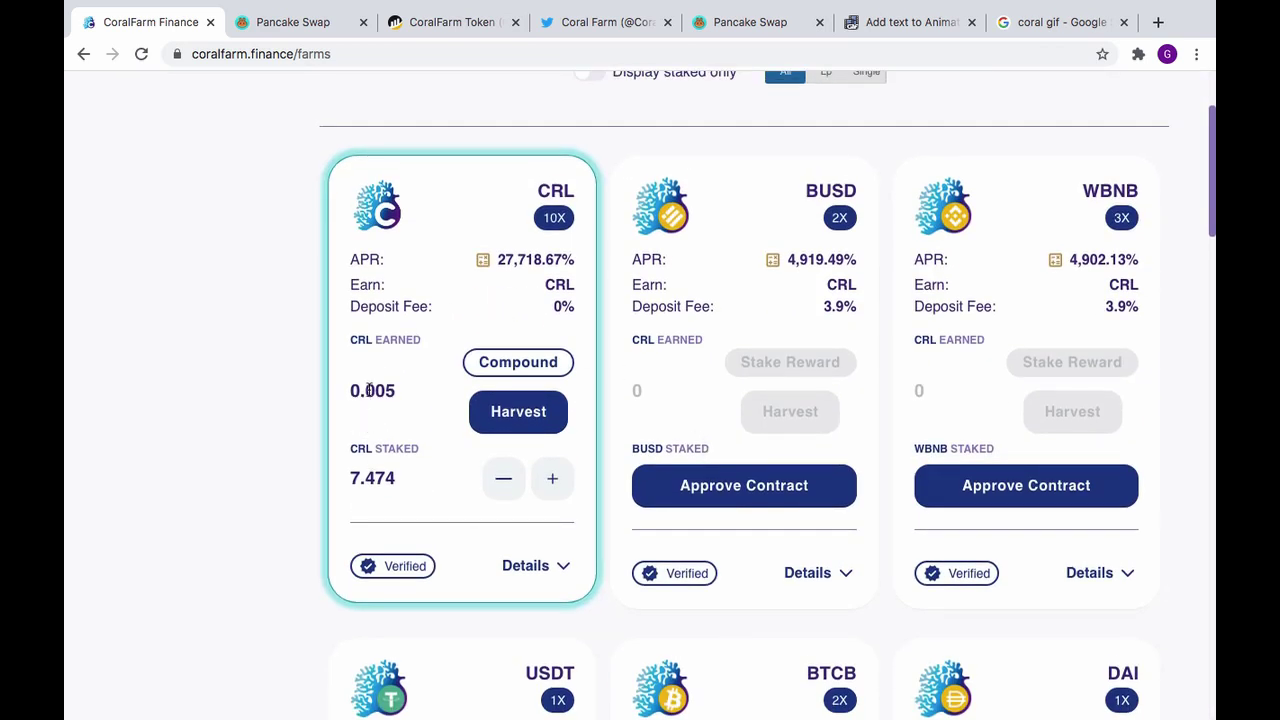
pyautogui.scroll(5, 452, 164)
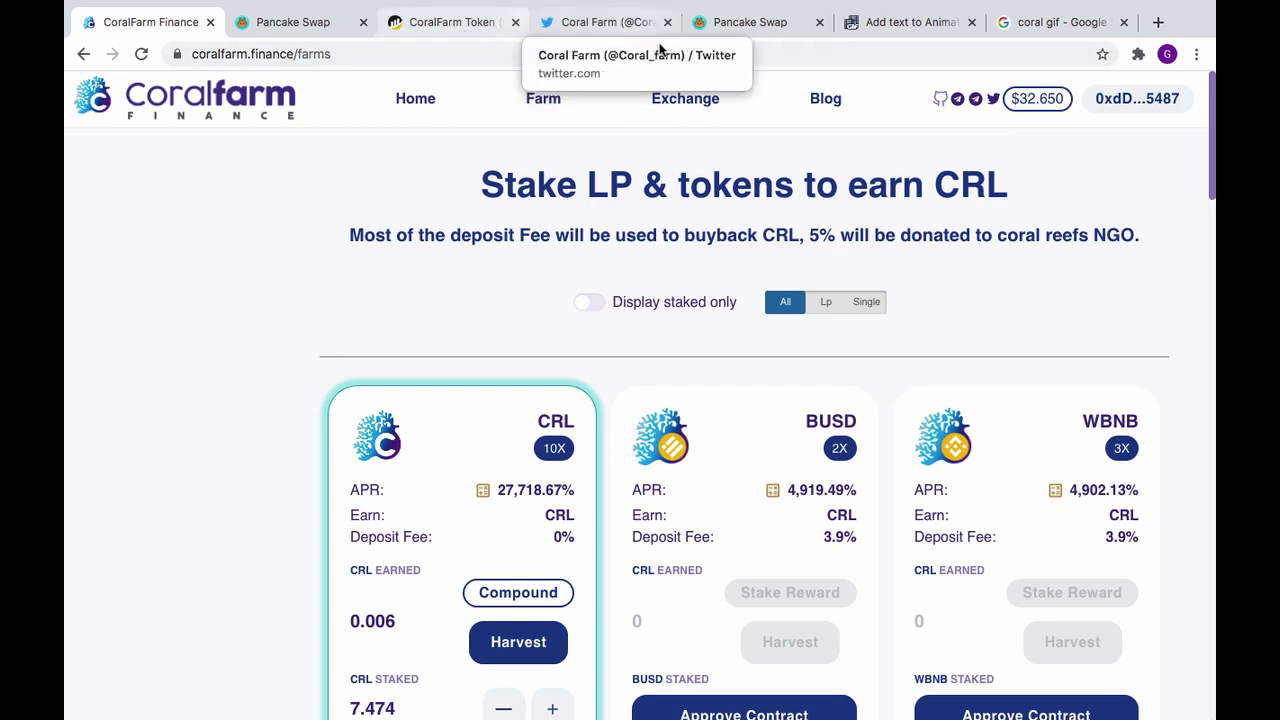
# Browse the Coral Farm Twitter timeline past 'Who to follow' to the $1,540,238 TVL tweet.
pyautogui.click(600, 22)
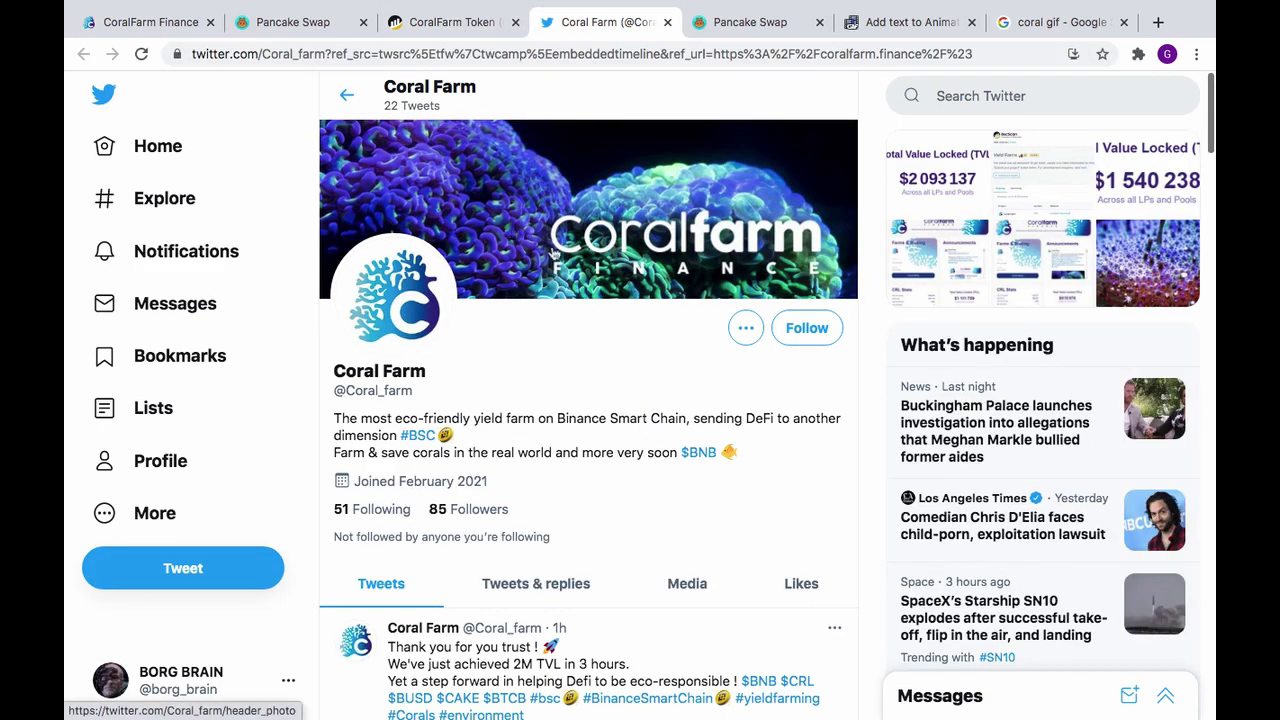
pyautogui.scroll(-1, 656, 551)
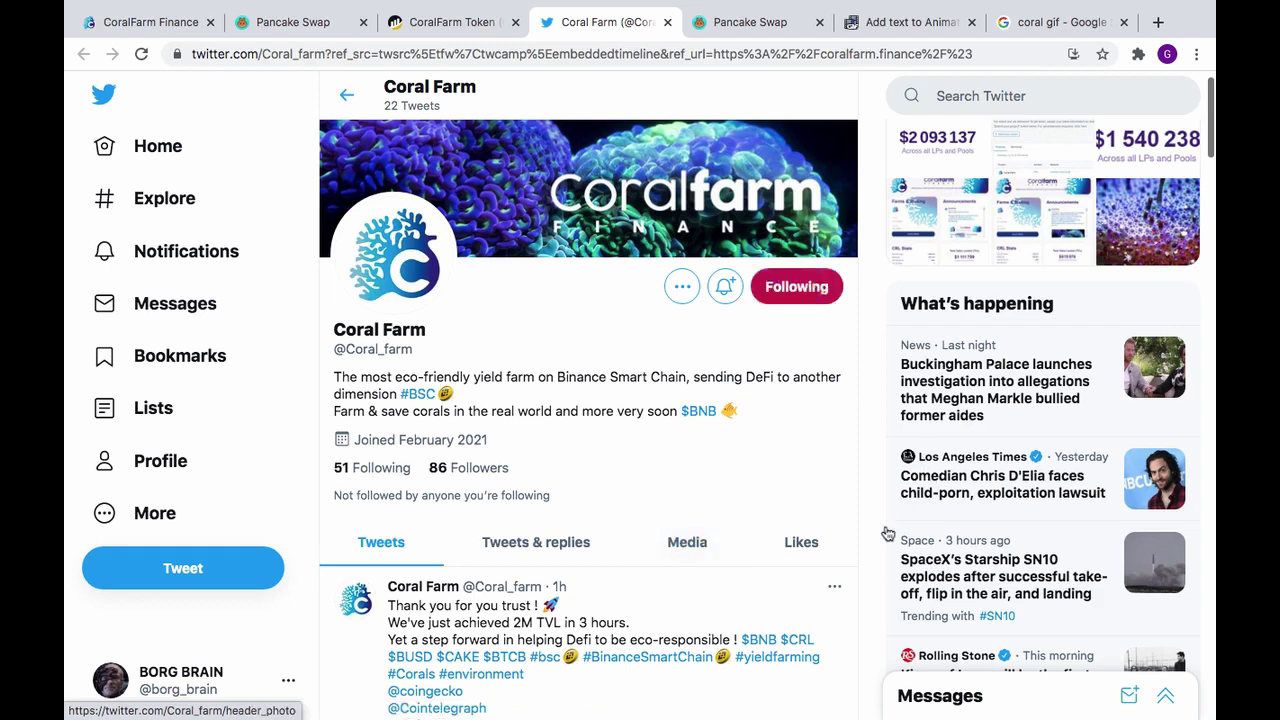
pyautogui.scroll(-1, 874, 553)
pyautogui.scroll(-2, 874, 553)
pyautogui.scroll(-2, 874, 553)
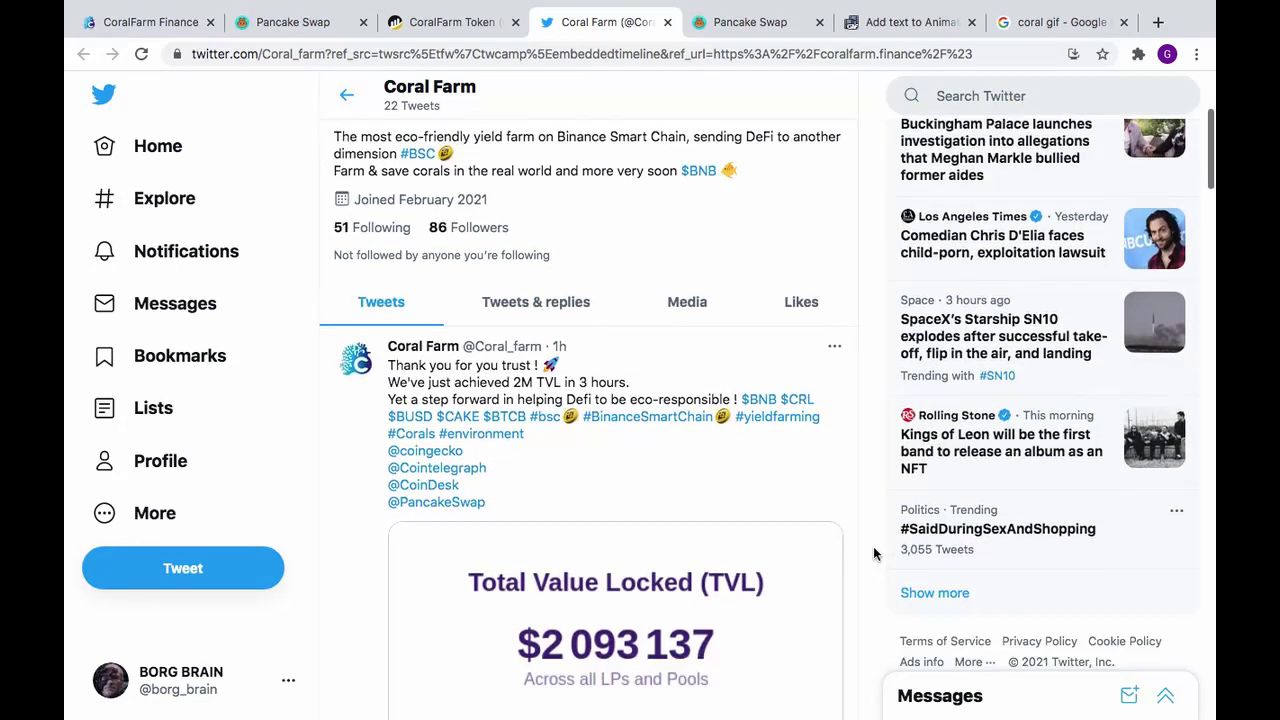
pyautogui.scroll(-1, 874, 553)
pyautogui.scroll(-1, 874, 553)
pyautogui.scroll(-1, 873, 546)
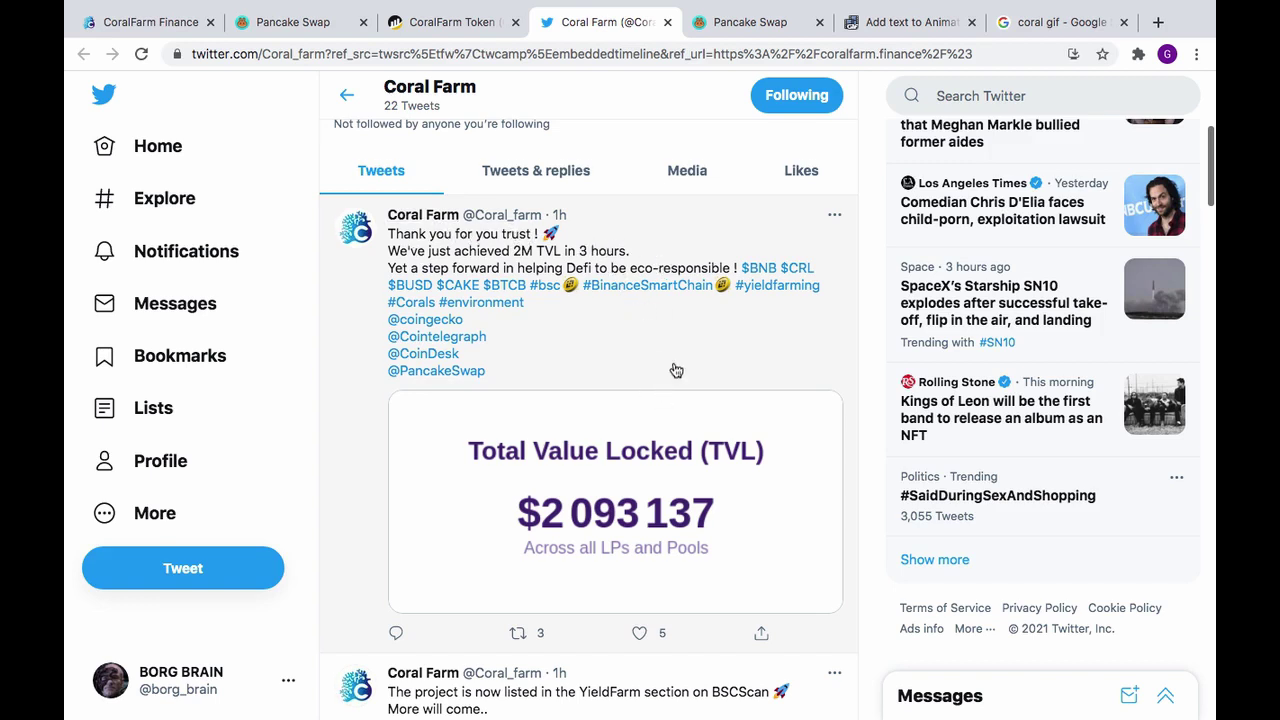
pyautogui.scroll(-2, 676, 370)
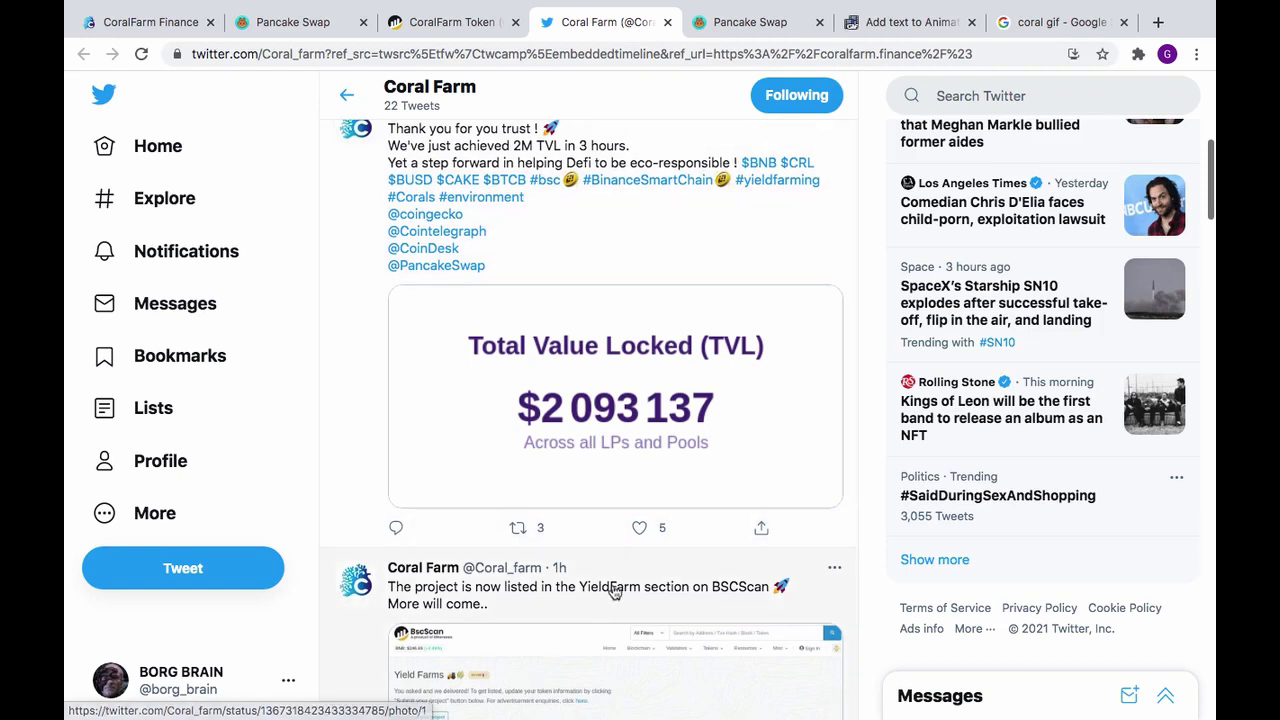
pyautogui.scroll(-3, 615, 592)
pyautogui.scroll(-2, 615, 592)
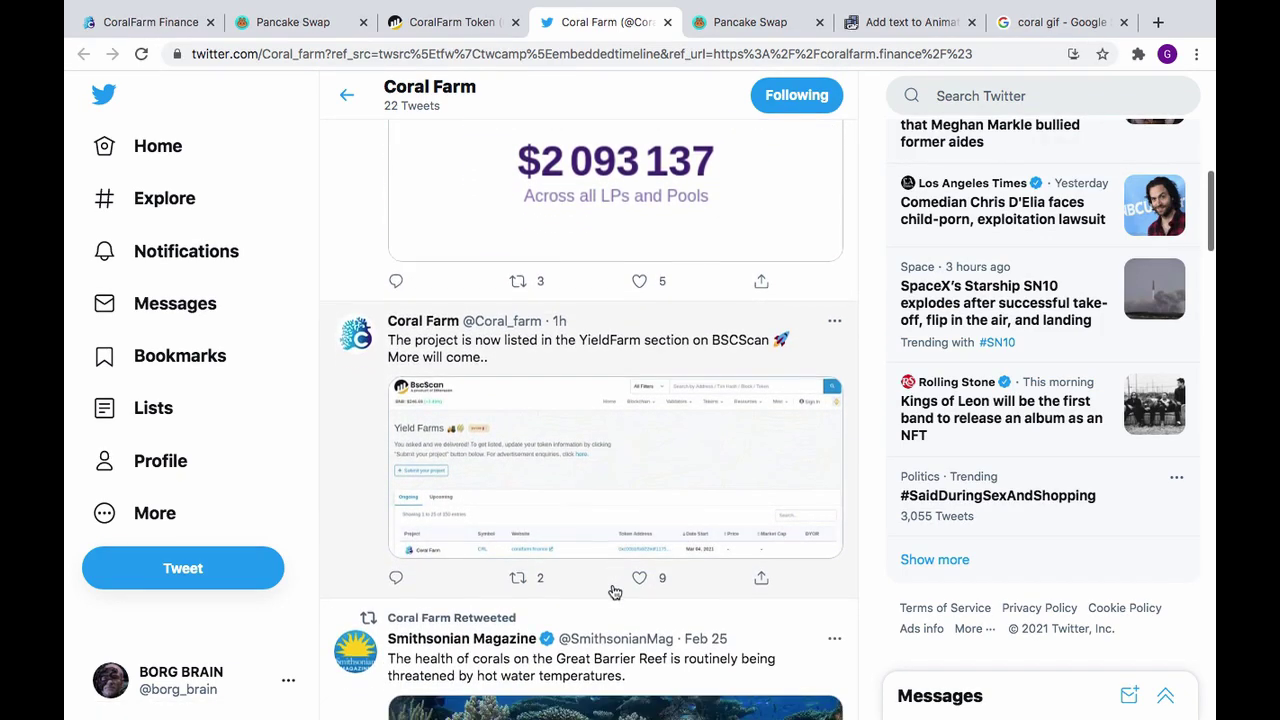
pyautogui.scroll(-1, 615, 592)
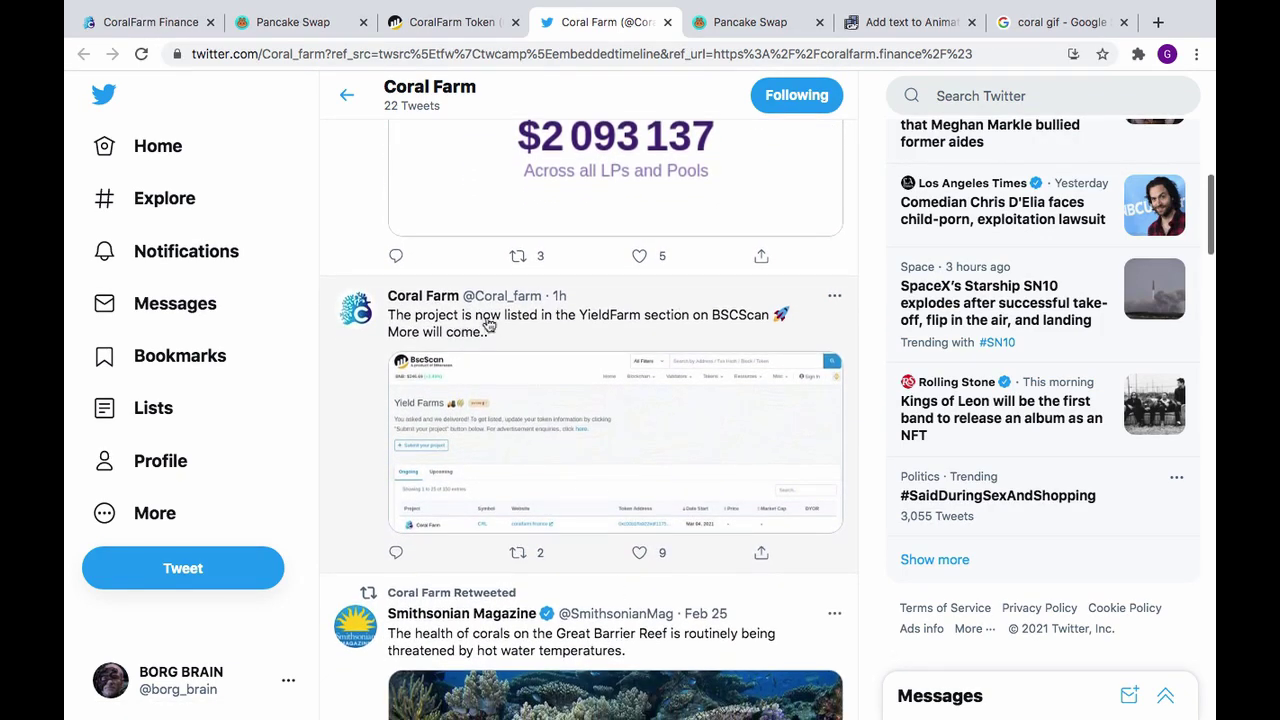
pyautogui.scroll(-2, 636, 497)
pyautogui.scroll(-4, 636, 497)
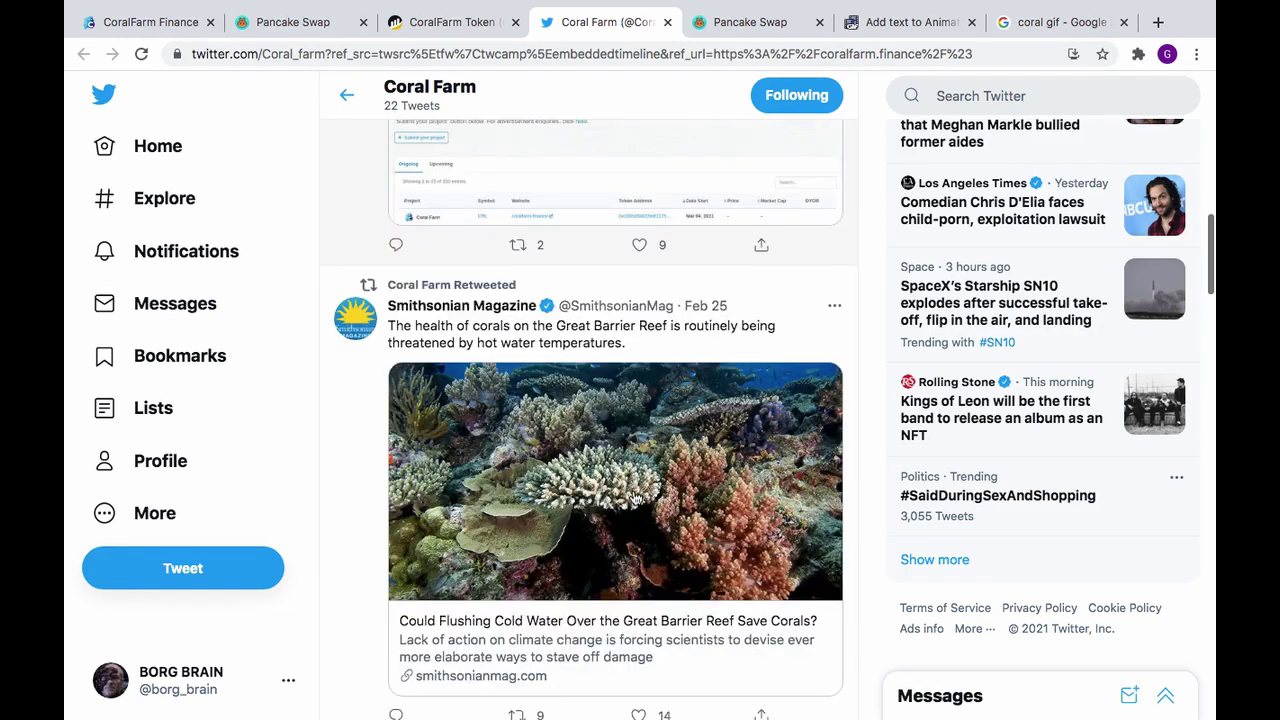
pyautogui.scroll(-1, 636, 497)
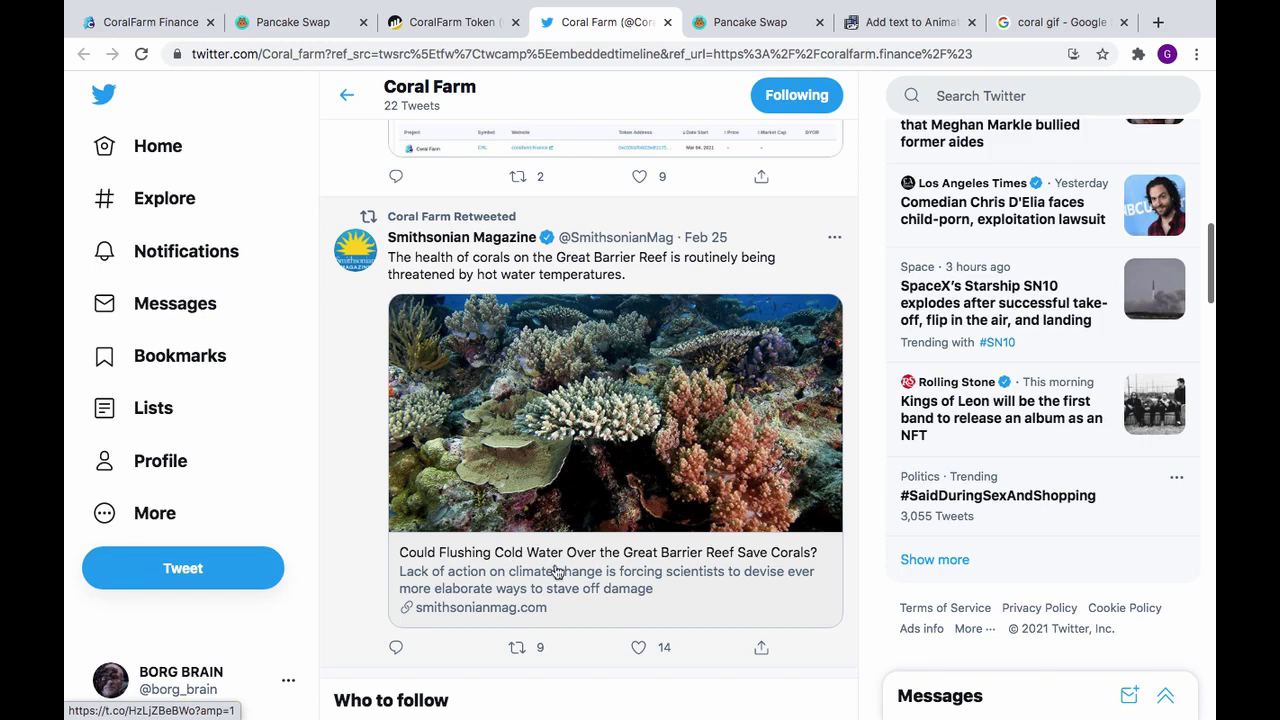
pyautogui.scroll(-3, 660, 630)
pyautogui.scroll(-4, 660, 630)
pyautogui.scroll(-2, 660, 630)
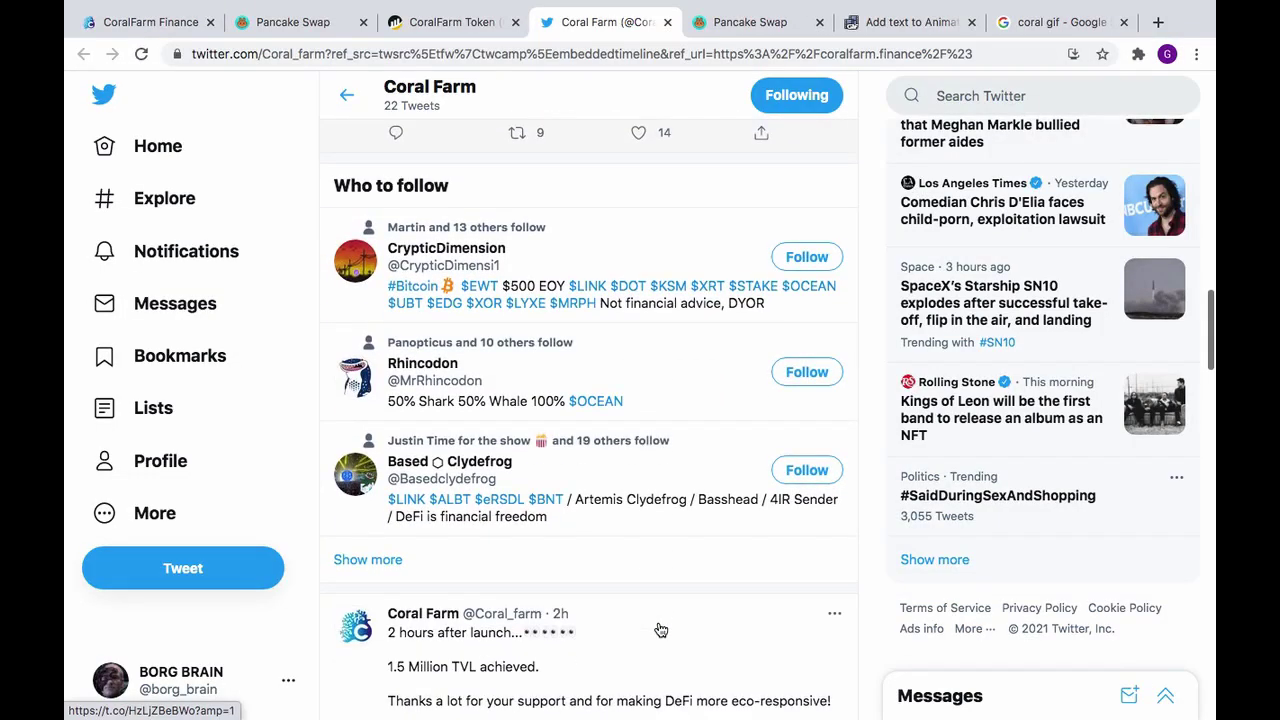
pyautogui.scroll(-2, 660, 630)
pyautogui.scroll(-3, 660, 630)
pyautogui.scroll(-1, 660, 630)
pyautogui.scroll(-1, 660, 630)
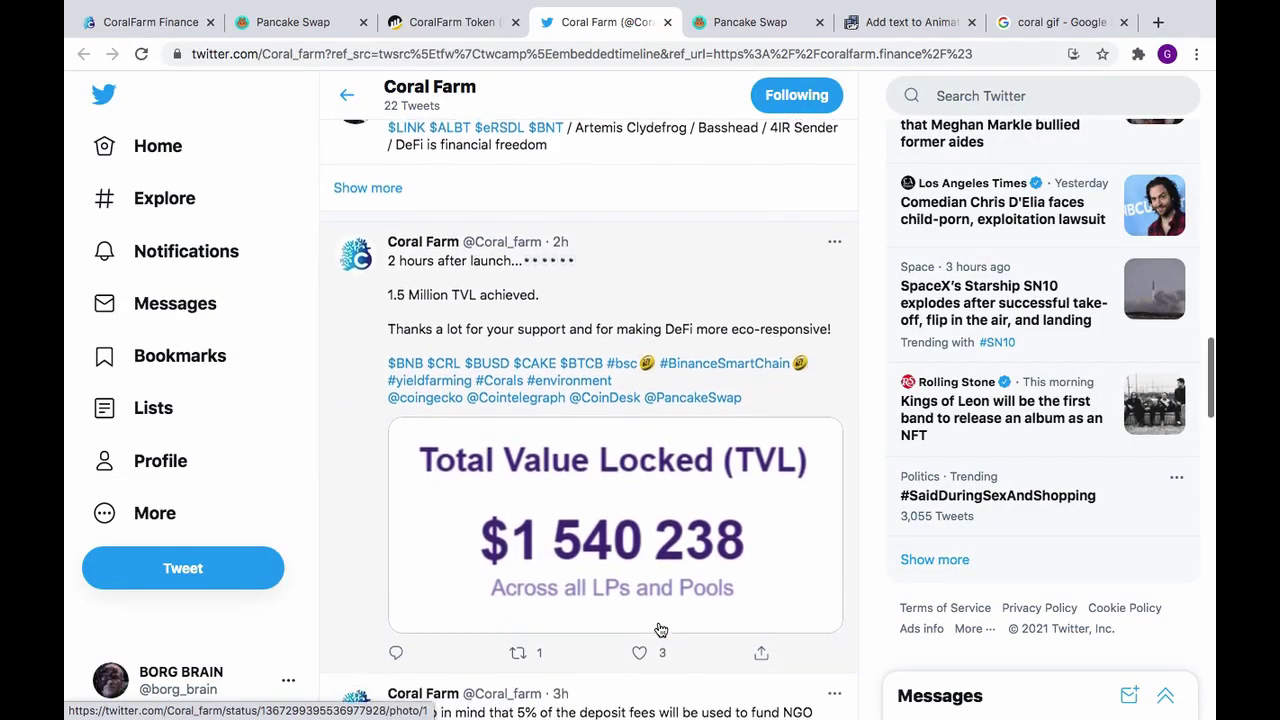
pyautogui.scroll(-1, 660, 630)
pyautogui.scroll(-1, 660, 630)
pyautogui.scroll(-1, 660, 630)
pyautogui.scroll(-5, 660, 630)
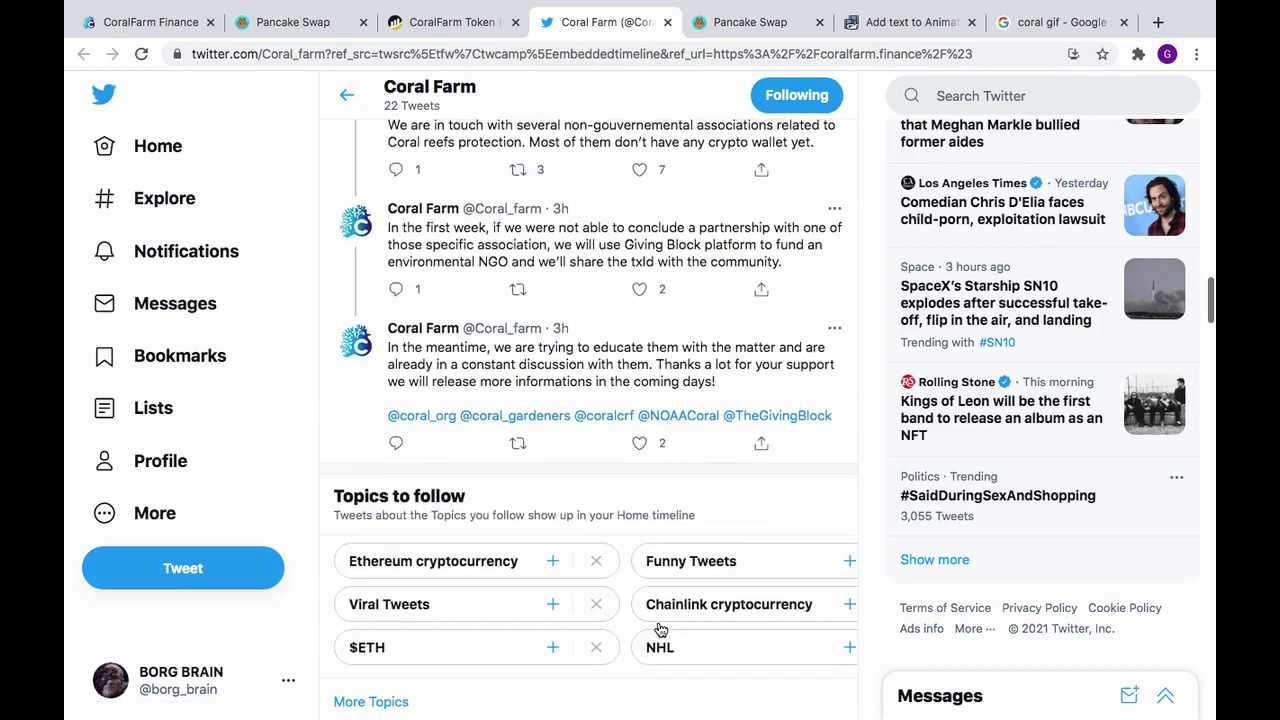
pyautogui.scroll(-1, 660, 630)
pyautogui.scroll(-1, 660, 630)
pyautogui.scroll(5, 660, 630)
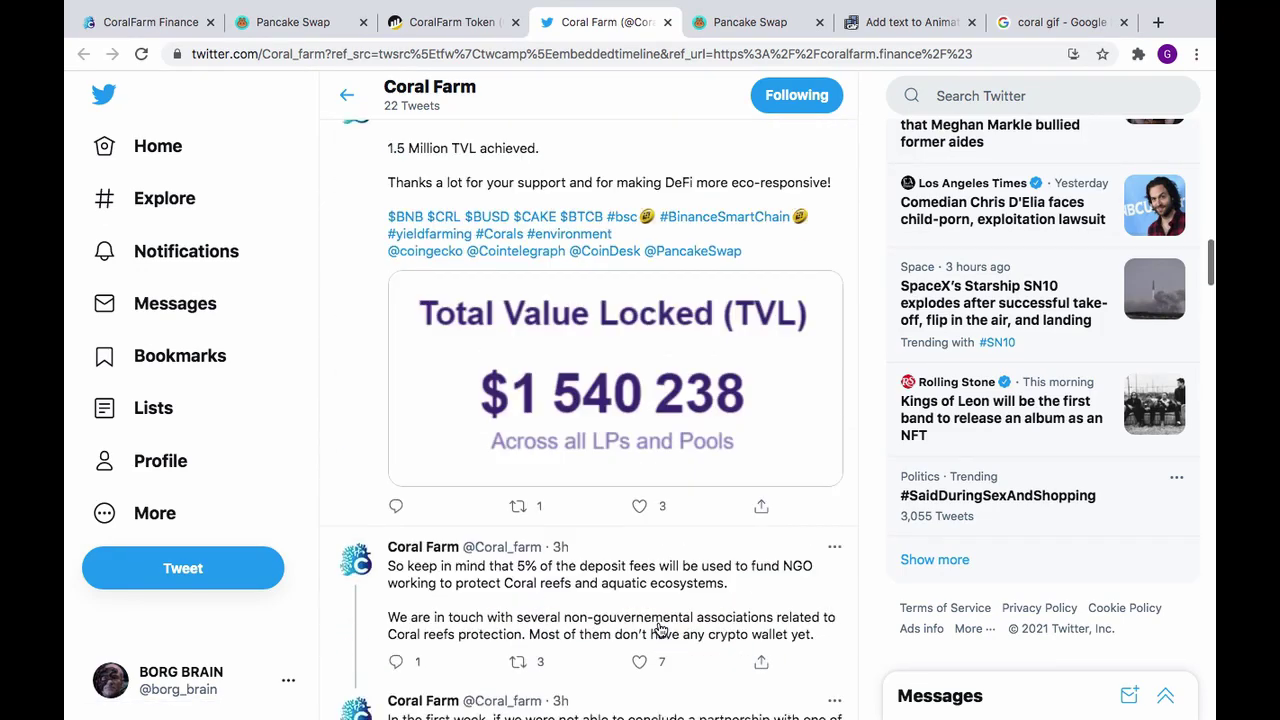
pyautogui.scroll(1, 660, 628)
pyautogui.click(750, 22)
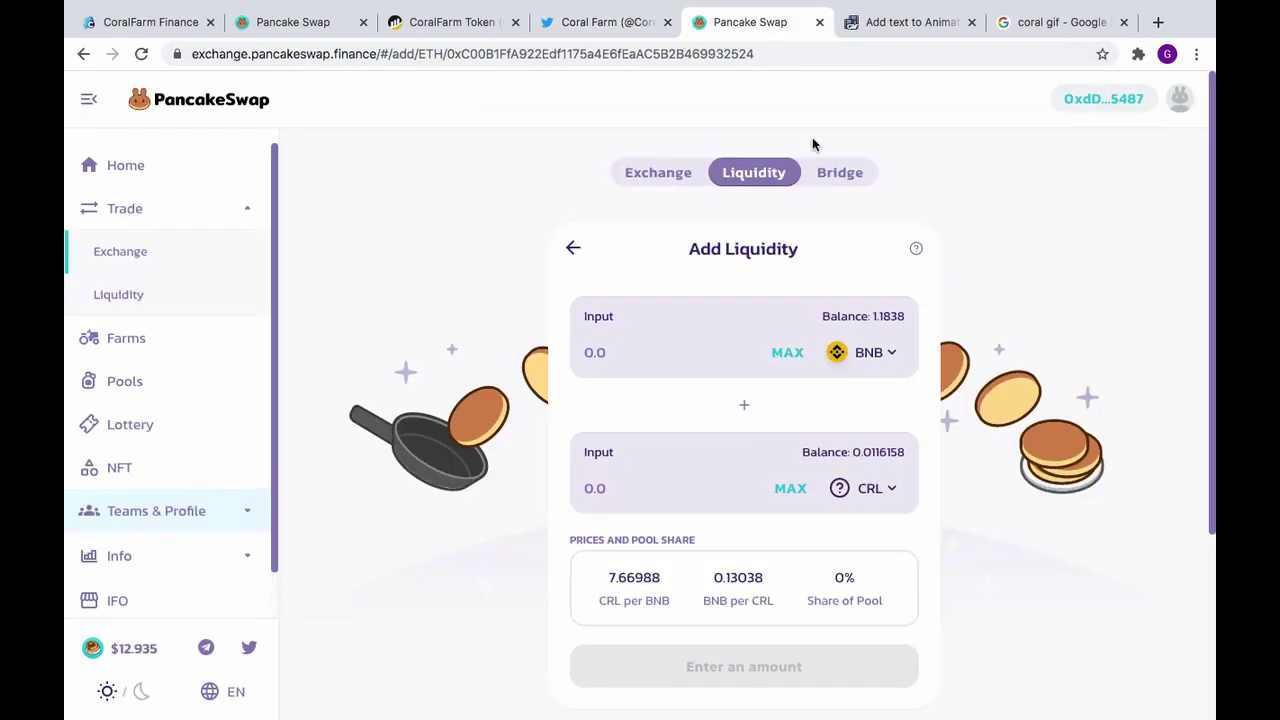
# Move from the BNB–CRL liquidity page through ezgif to CoralFarm's Telegram group link.
pyautogui.click(893, 22)
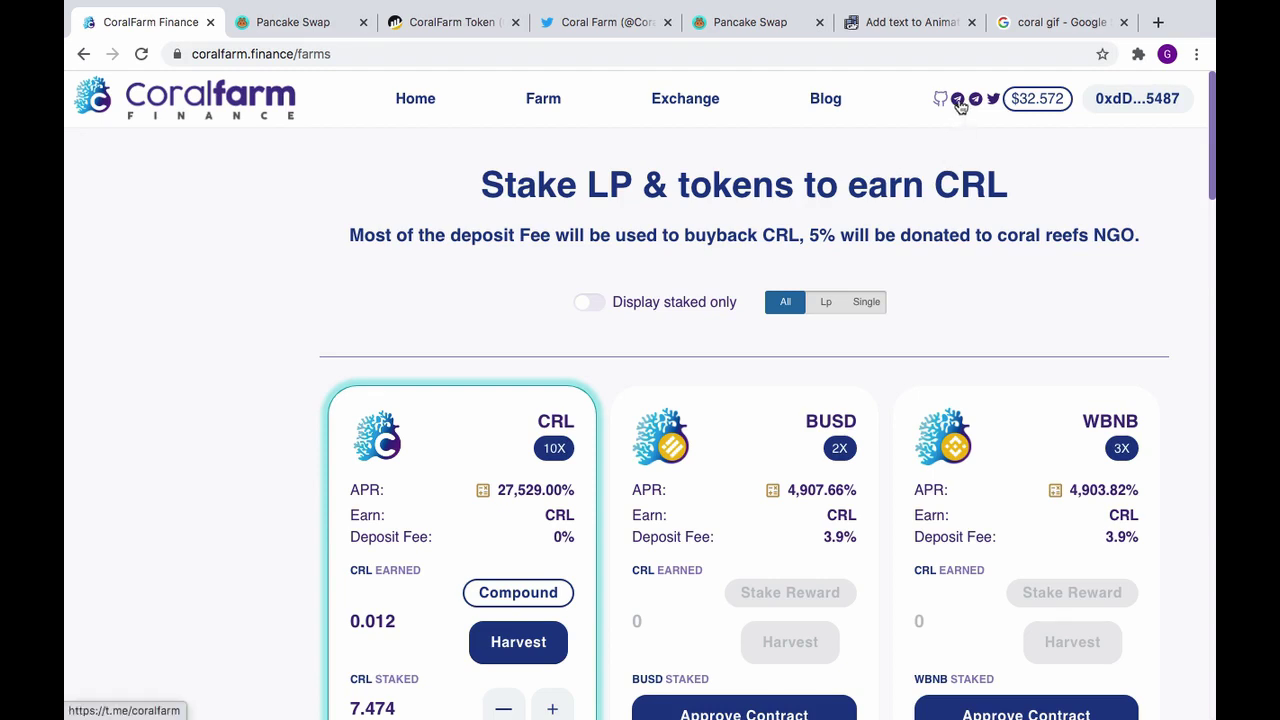
pyautogui.click(958, 99)
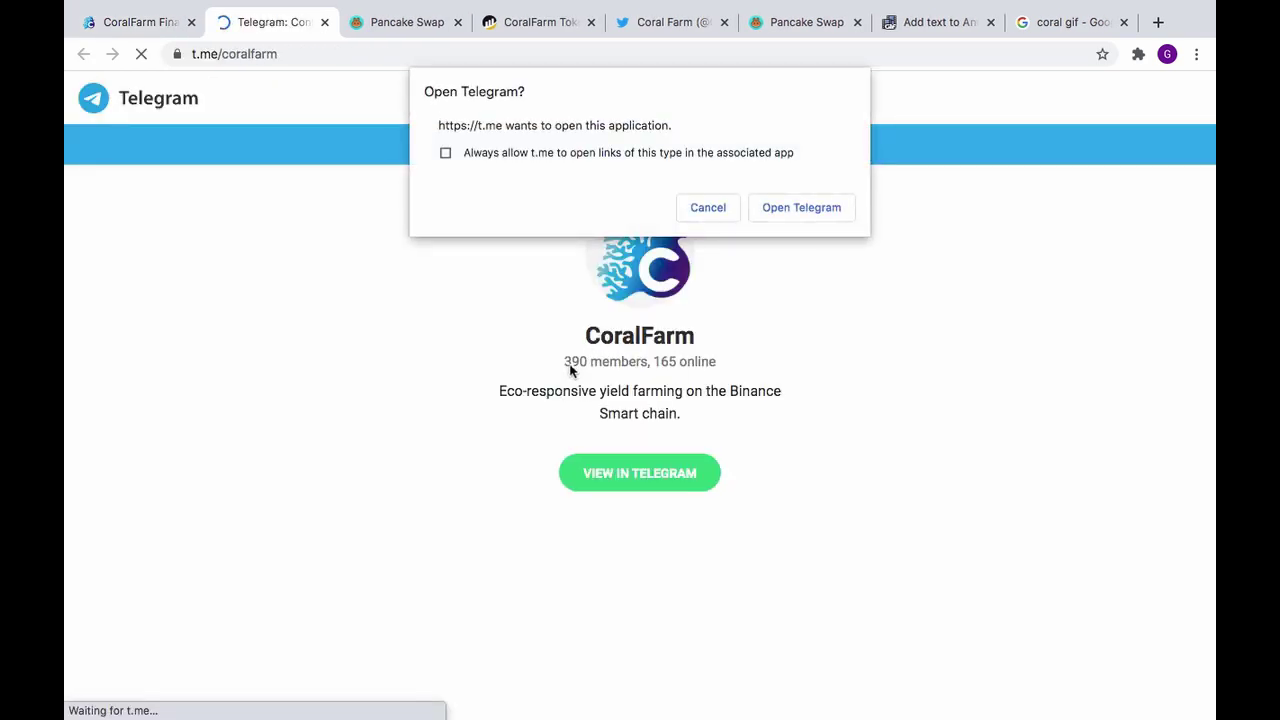
# Launch Telegram, open the CoralFarm group chat and join it.
pyautogui.click(801, 207)
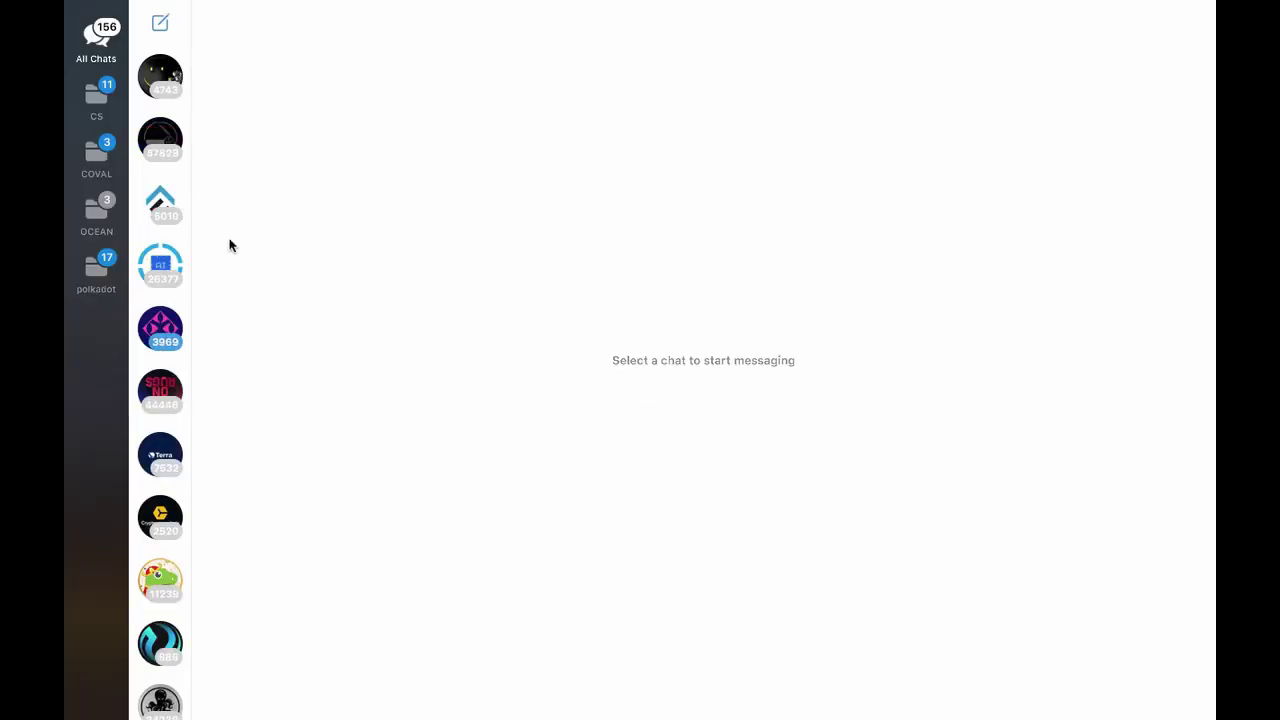
pyautogui.click(160, 265)
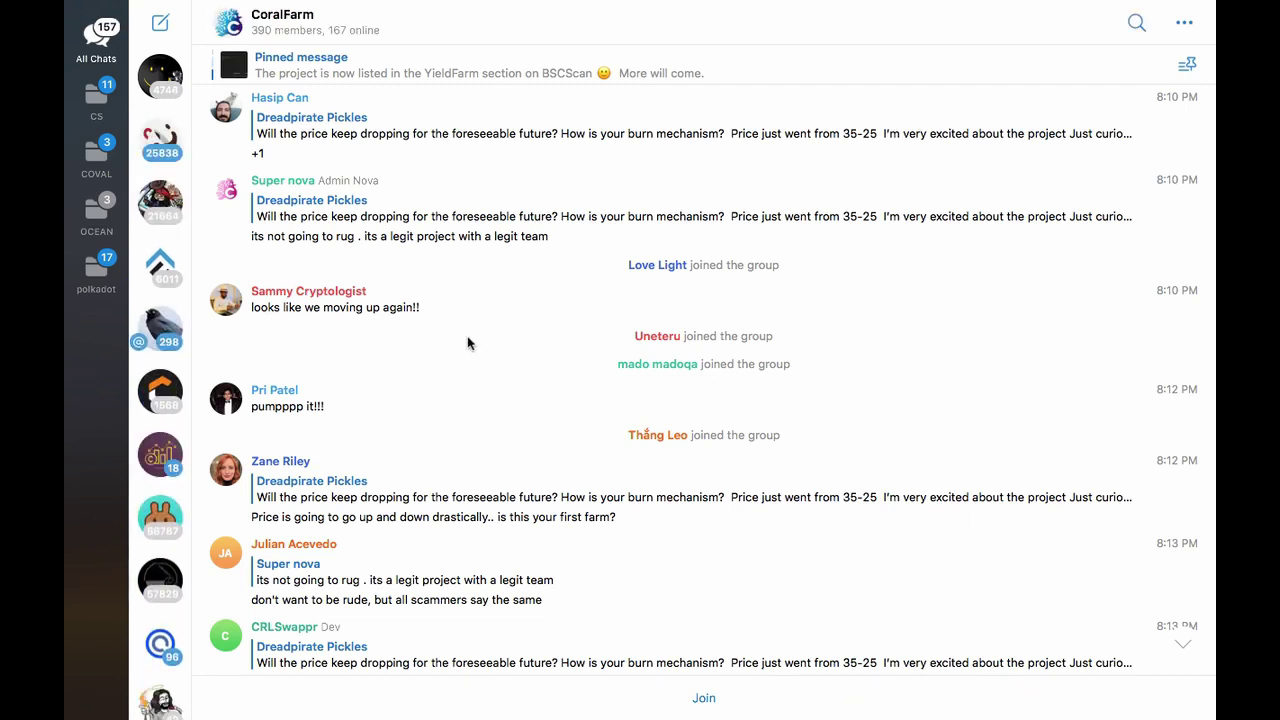
pyautogui.scroll(-5, 468, 343)
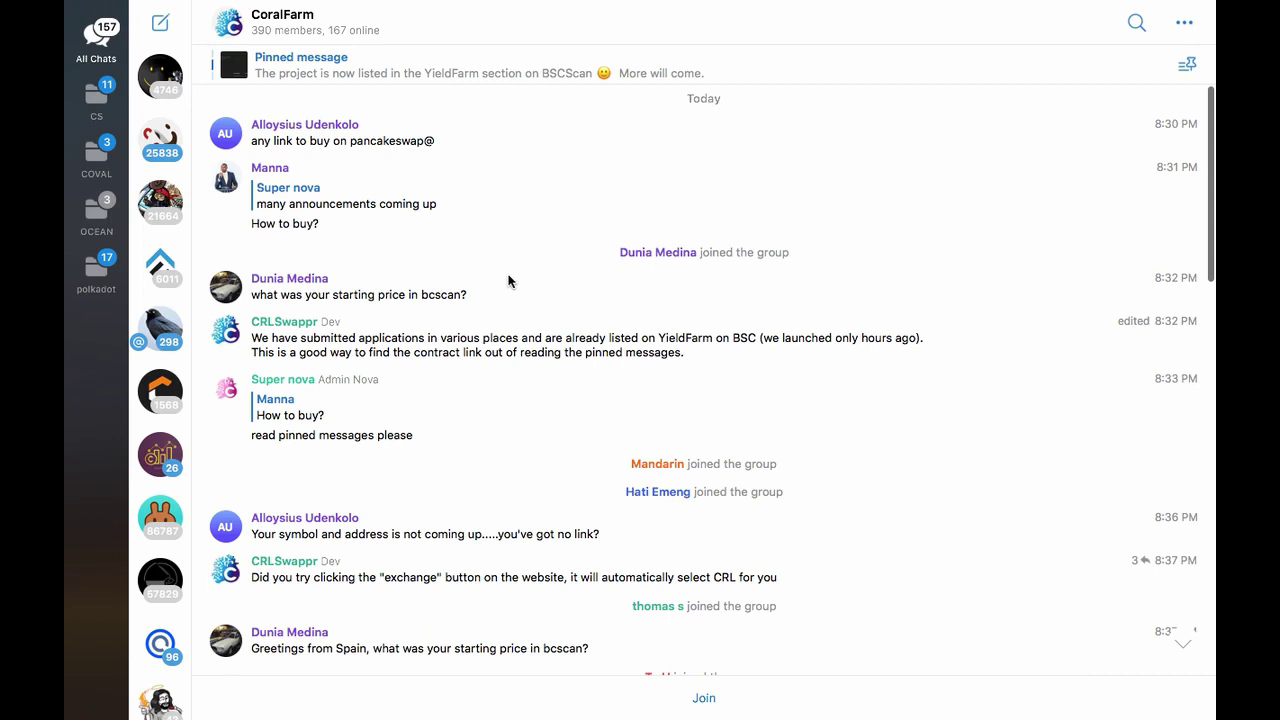
pyautogui.click(704, 698)
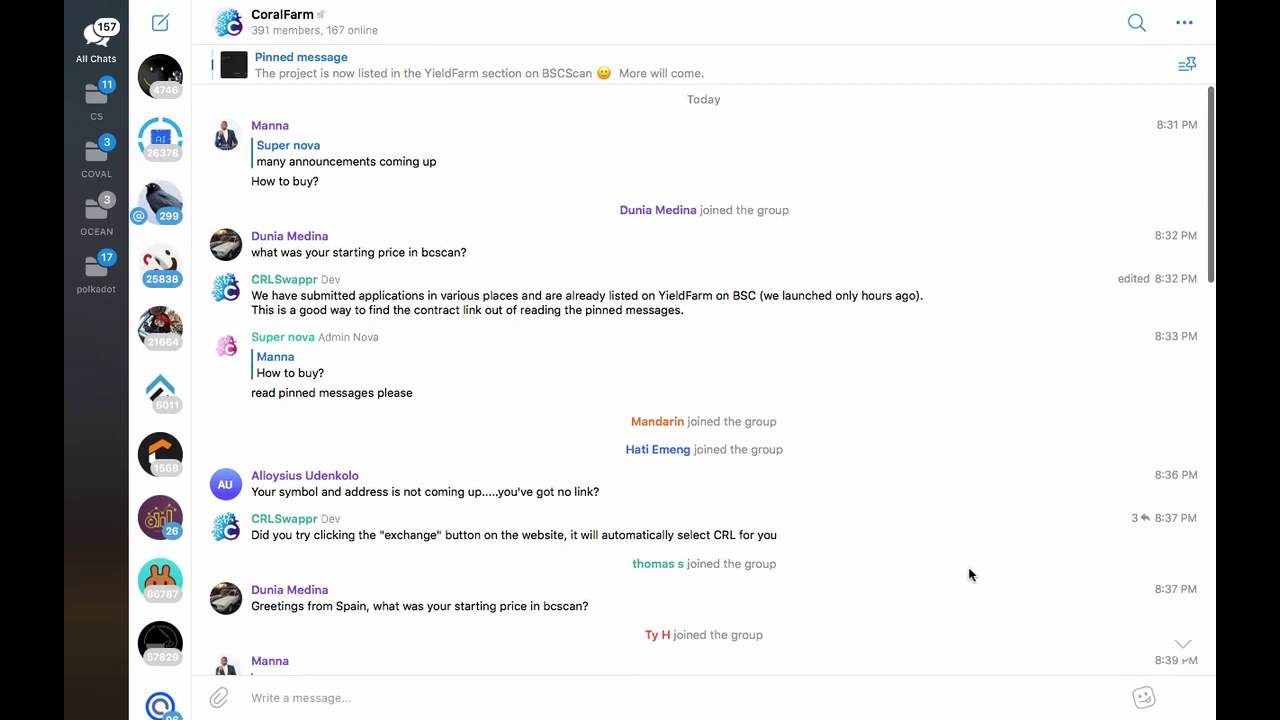
pyautogui.scroll(-2, 969, 575)
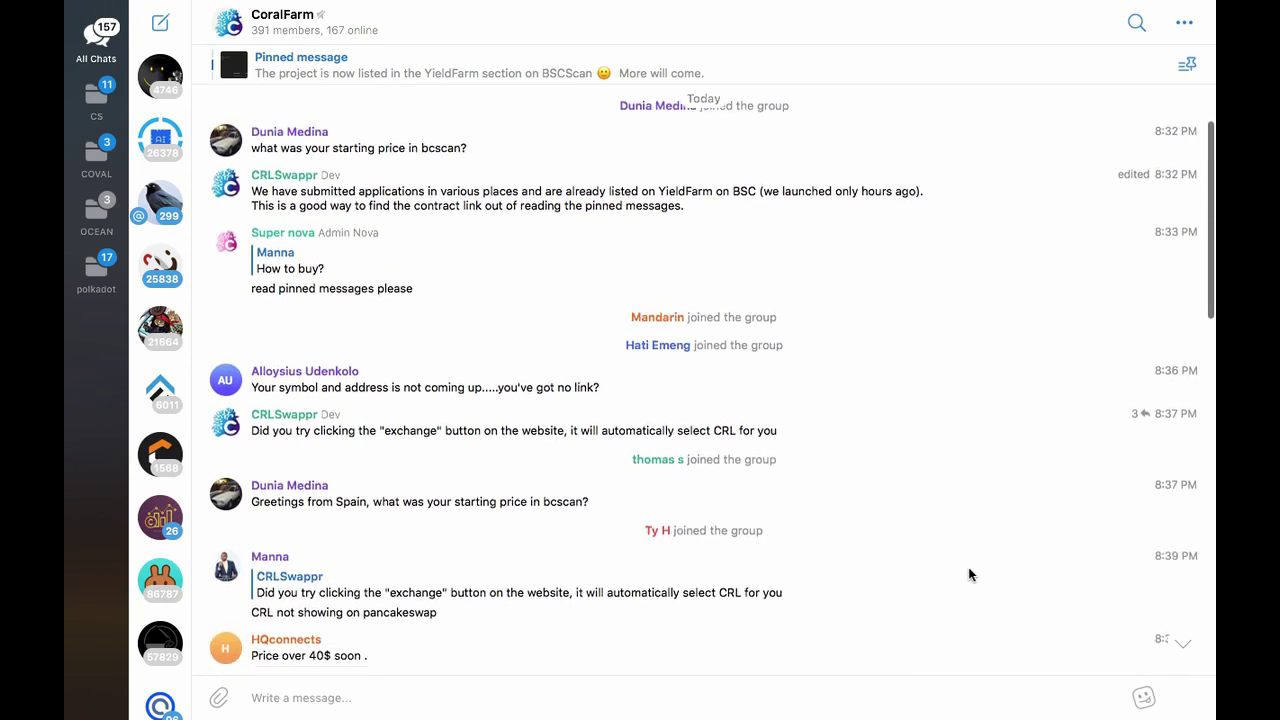
pyautogui.scroll(-2, 969, 575)
pyautogui.scroll(-2, 969, 575)
pyautogui.scroll(-2, 969, 575)
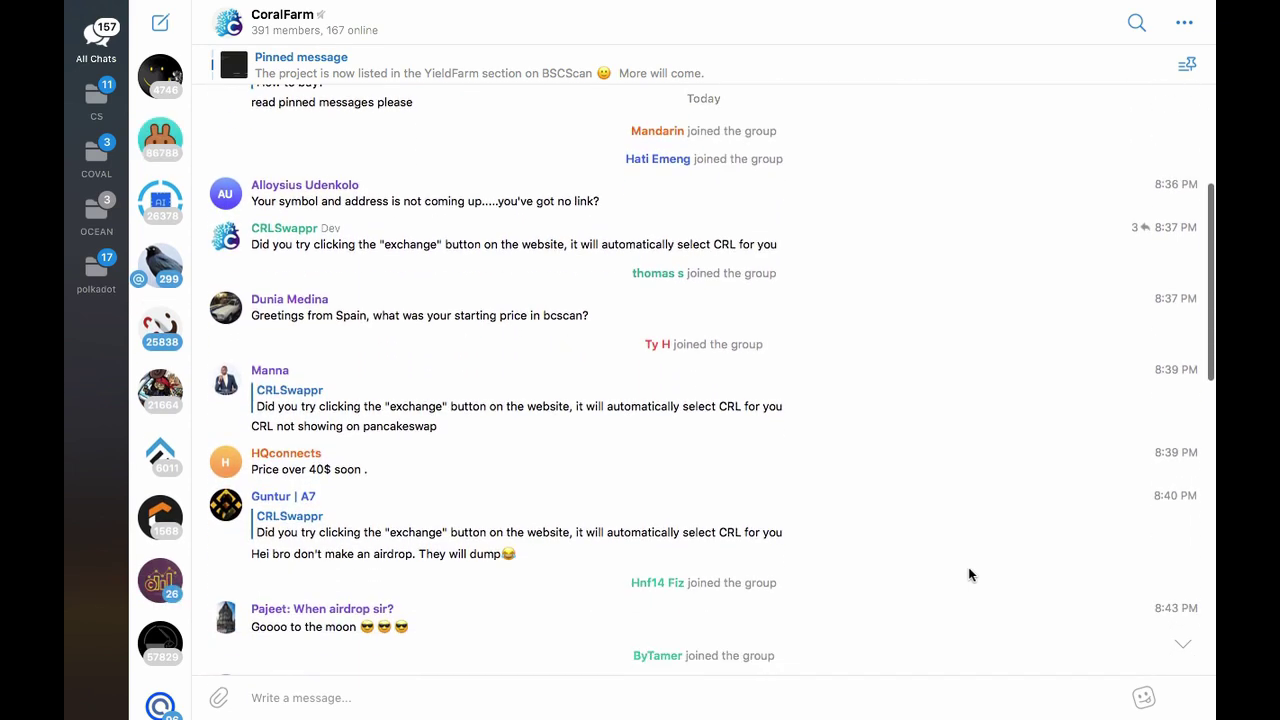
pyautogui.scroll(-2, 969, 575)
pyautogui.scroll(-1, 969, 575)
pyautogui.scroll(-1, 969, 575)
pyautogui.scroll(-1, 969, 575)
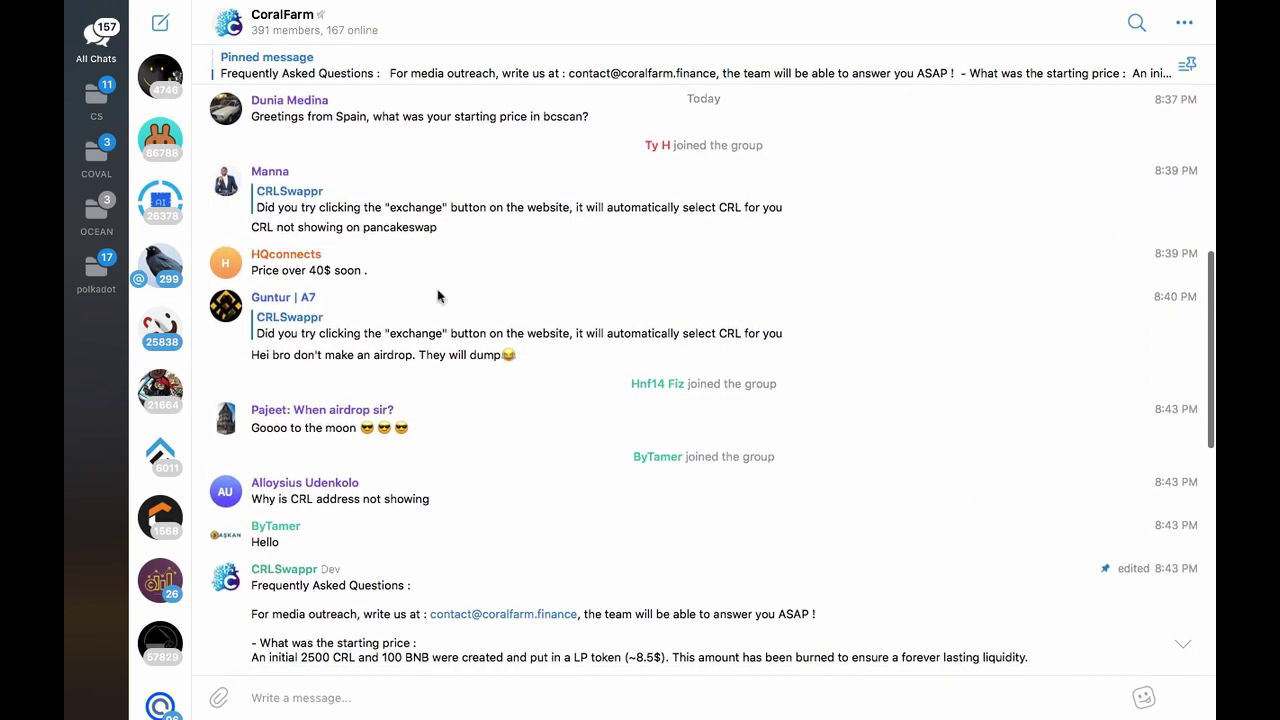
pyautogui.scroll(-5, 969, 407)
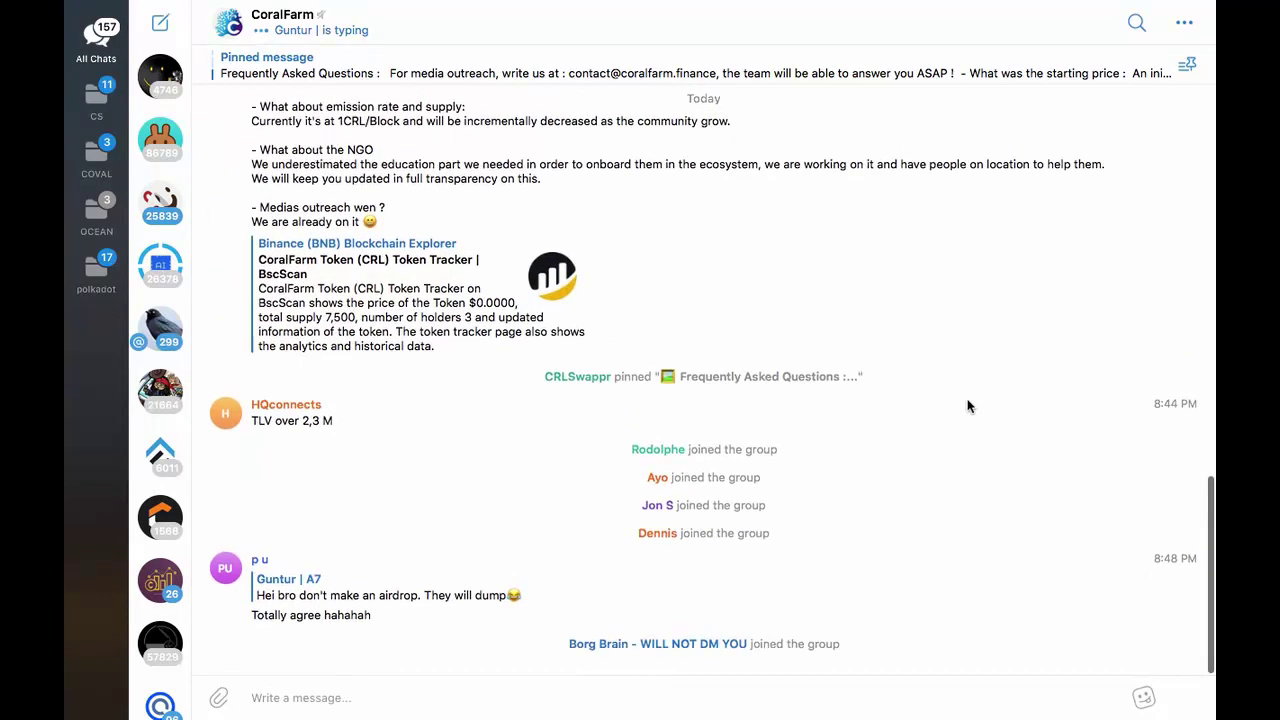
pyautogui.scroll(2, 969, 407)
pyautogui.scroll(3, 969, 407)
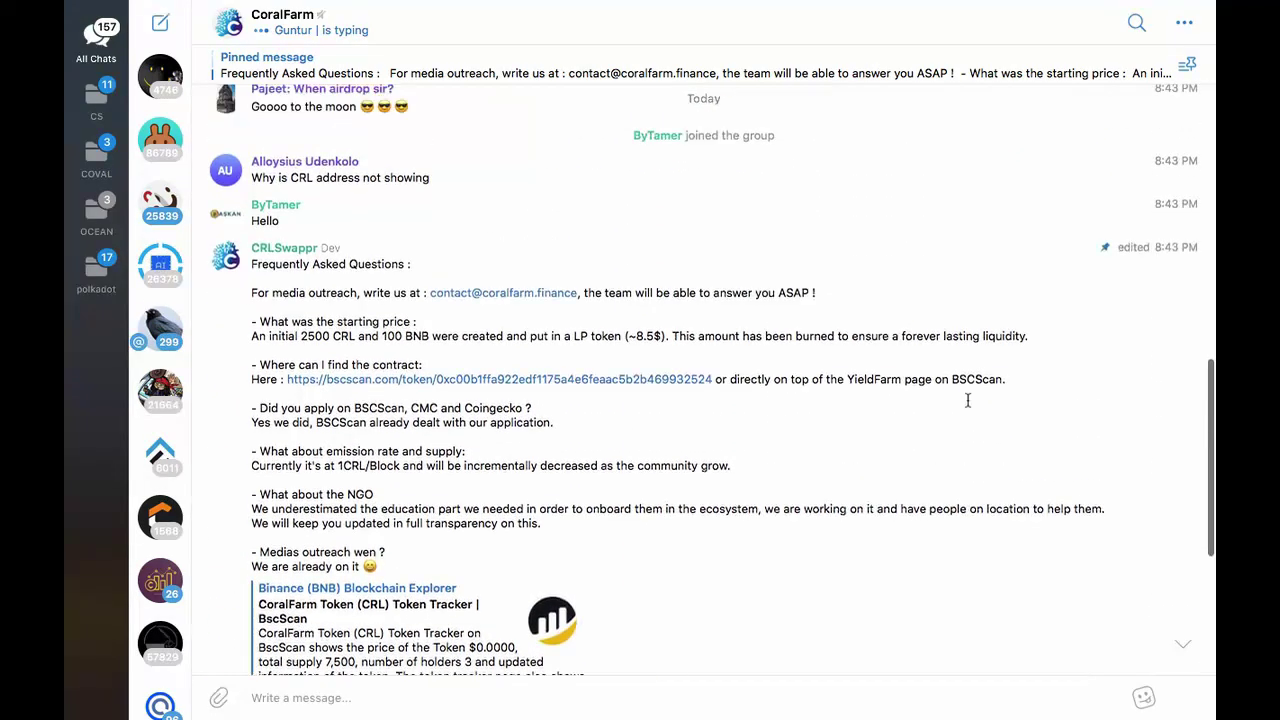
pyautogui.scroll(3, 969, 407)
pyautogui.scroll(2, 969, 407)
pyautogui.scroll(3, 969, 407)
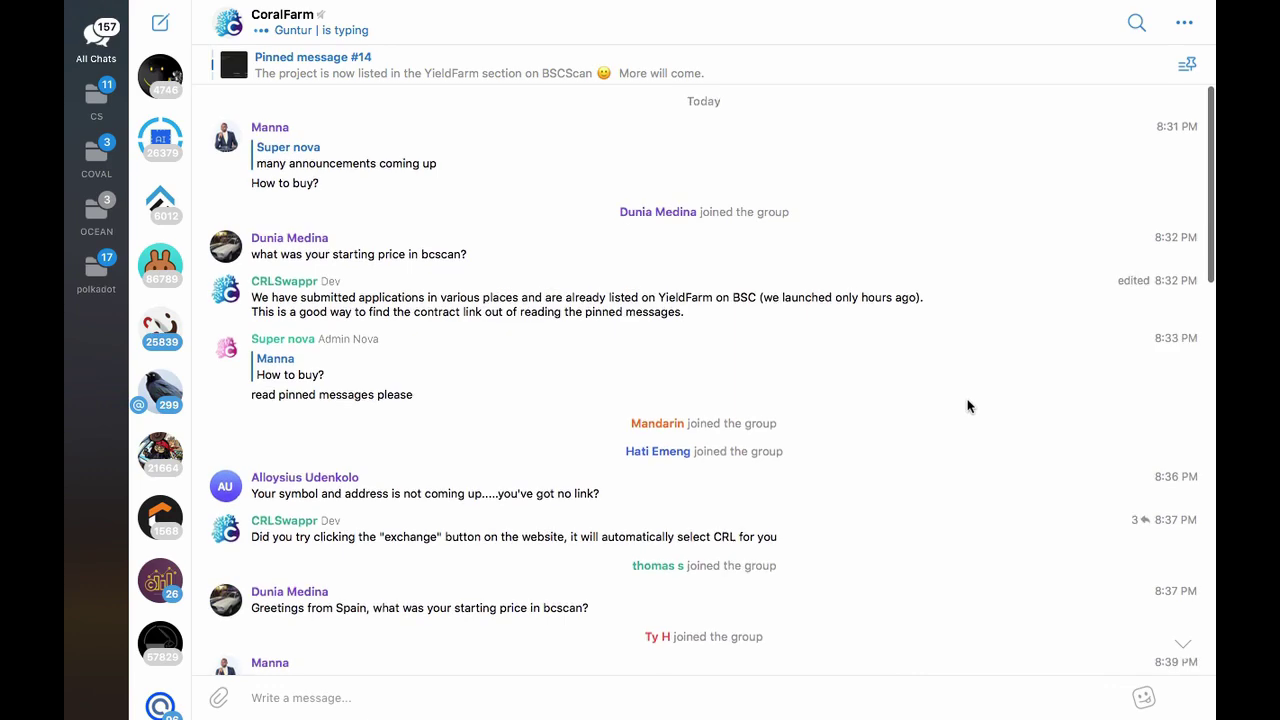
pyautogui.scroll(1, 969, 407)
pyautogui.scroll(1, 969, 407)
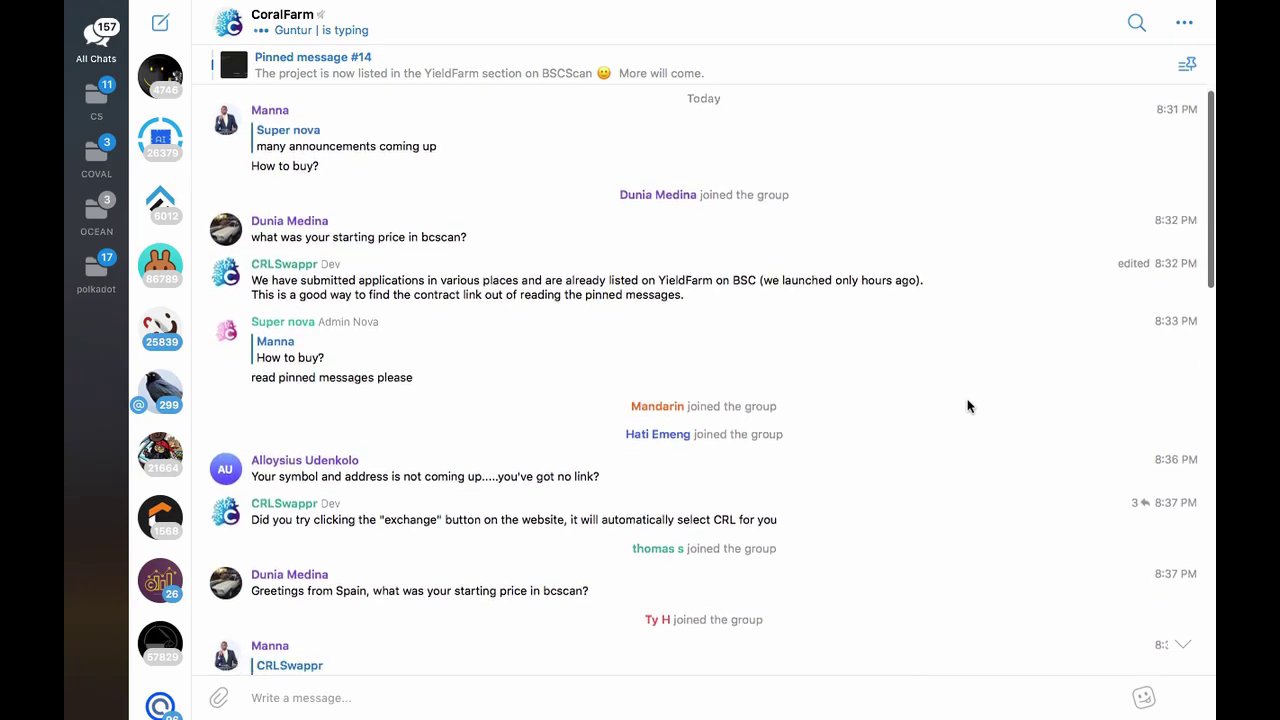
pyautogui.scroll(-5, 969, 407)
pyautogui.scroll(-5, 969, 407)
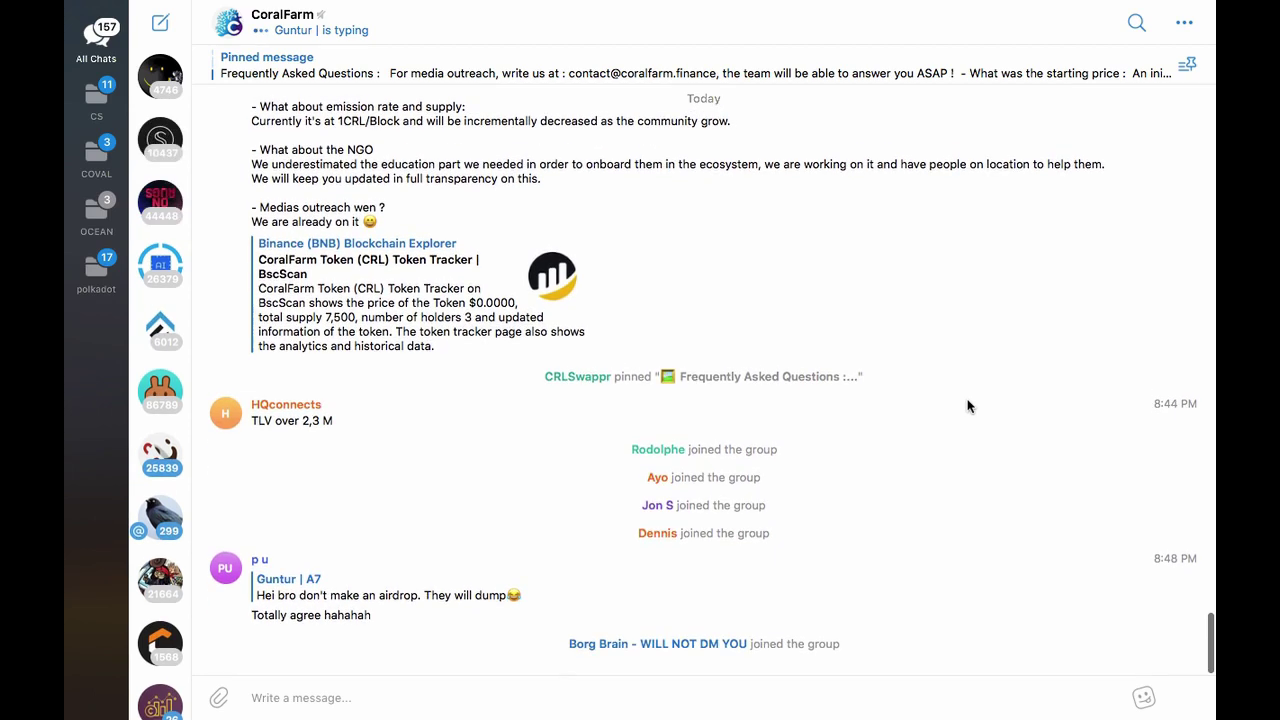
pyautogui.moveTo(372, 712)
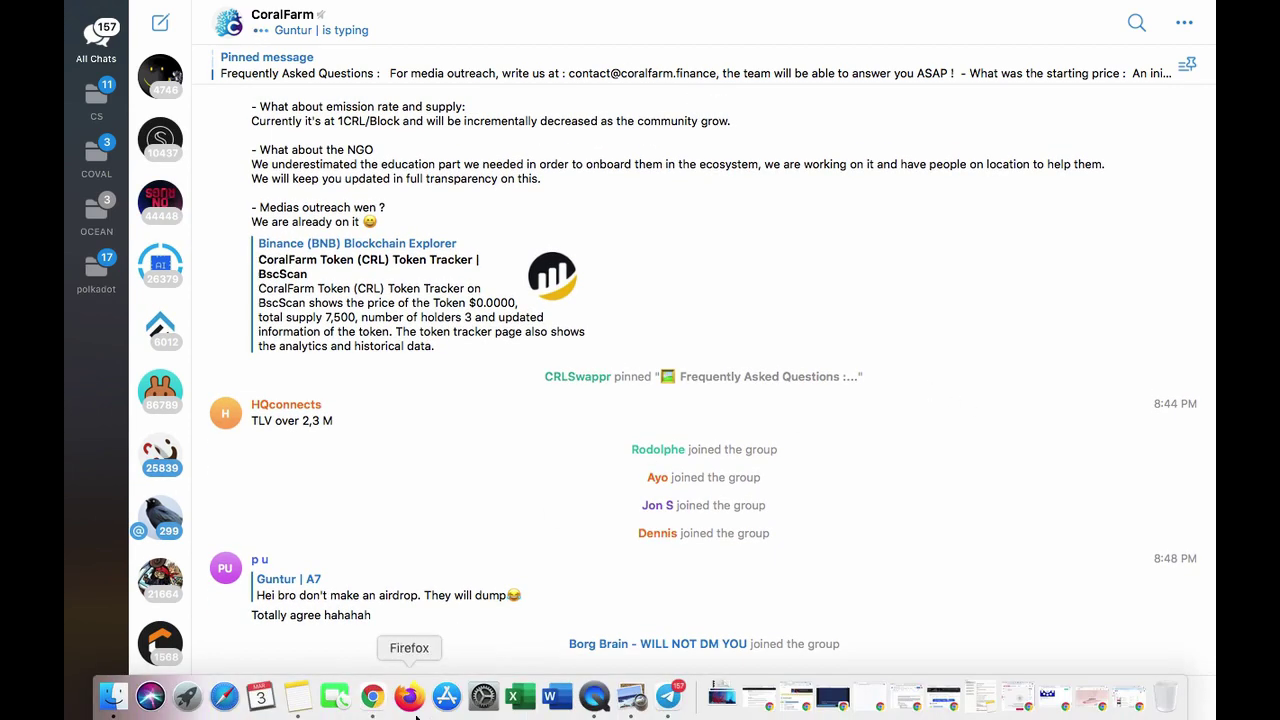
# Save the Zoom In Coral Reef GIF from the coral GIF image results.
pyautogui.click(372, 700)
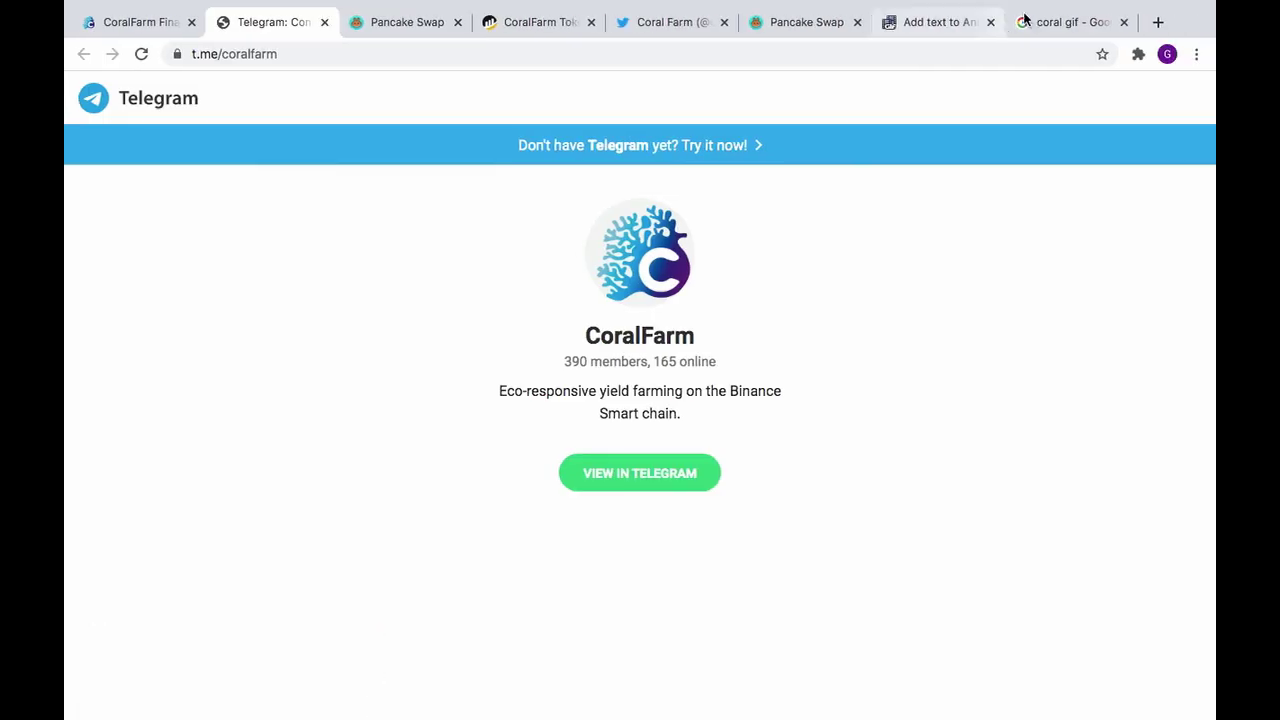
pyautogui.click(1075, 22)
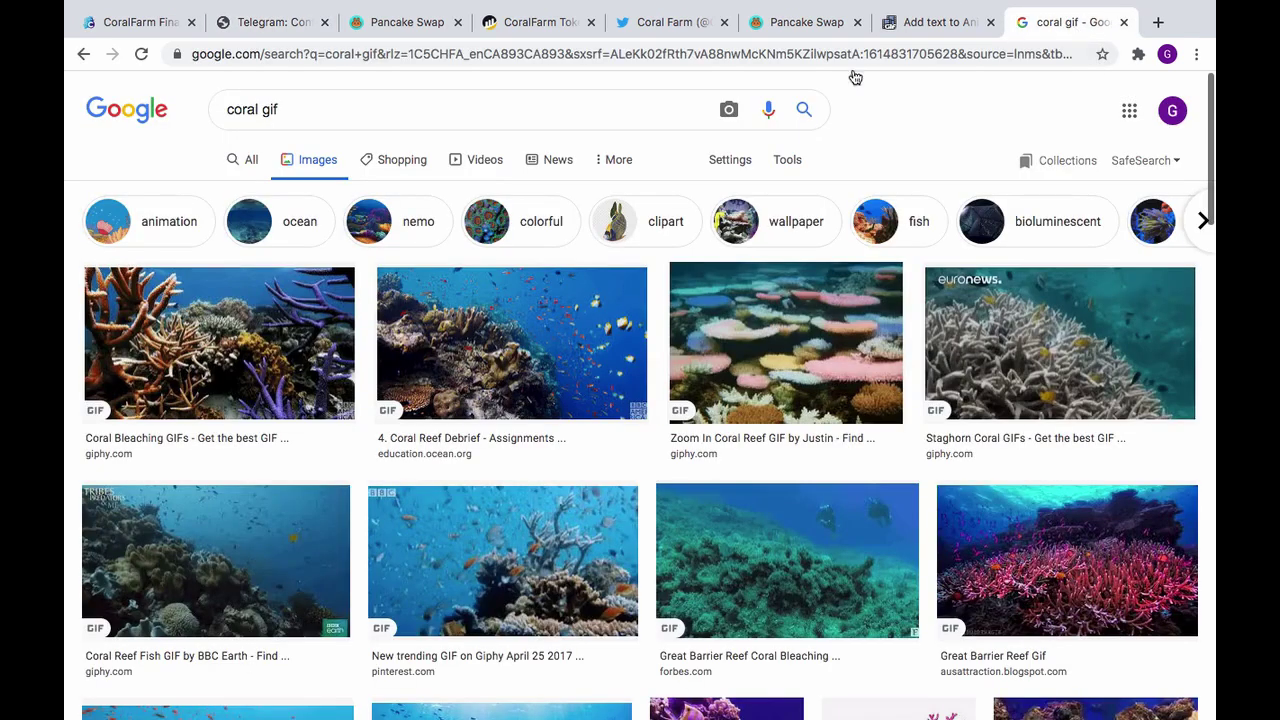
pyautogui.click(775, 345)
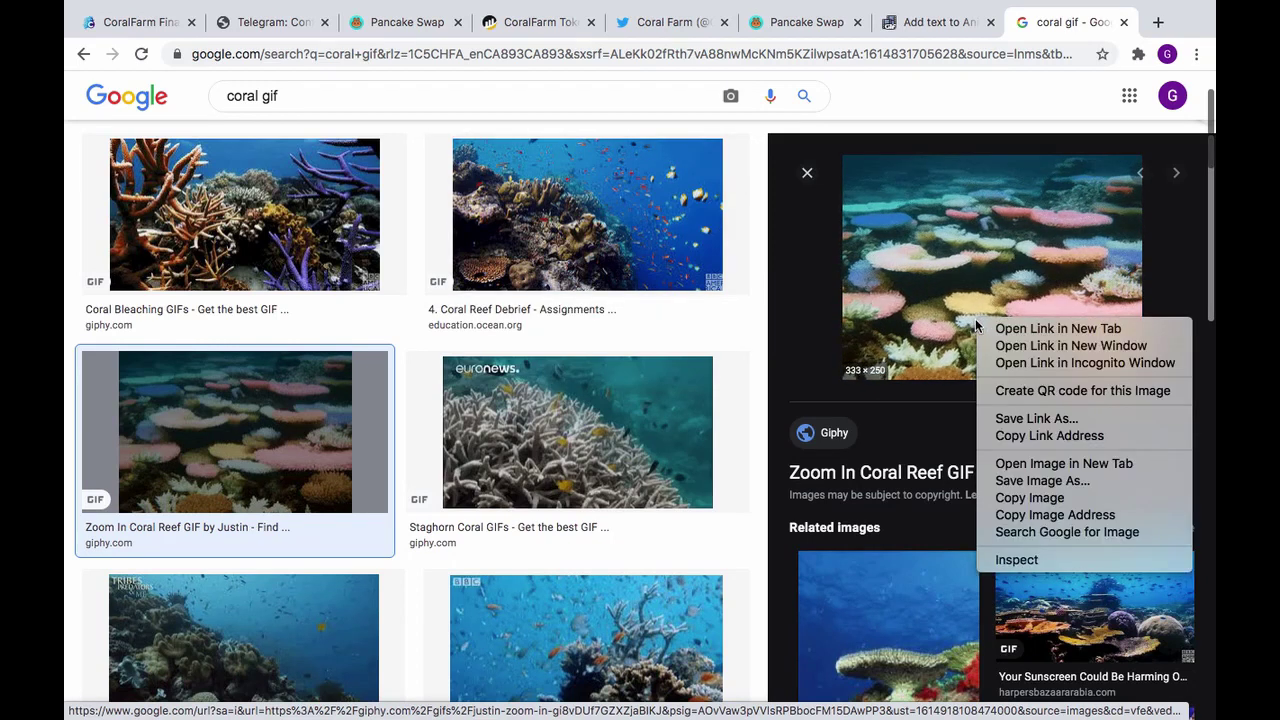
pyautogui.click(1042, 480)
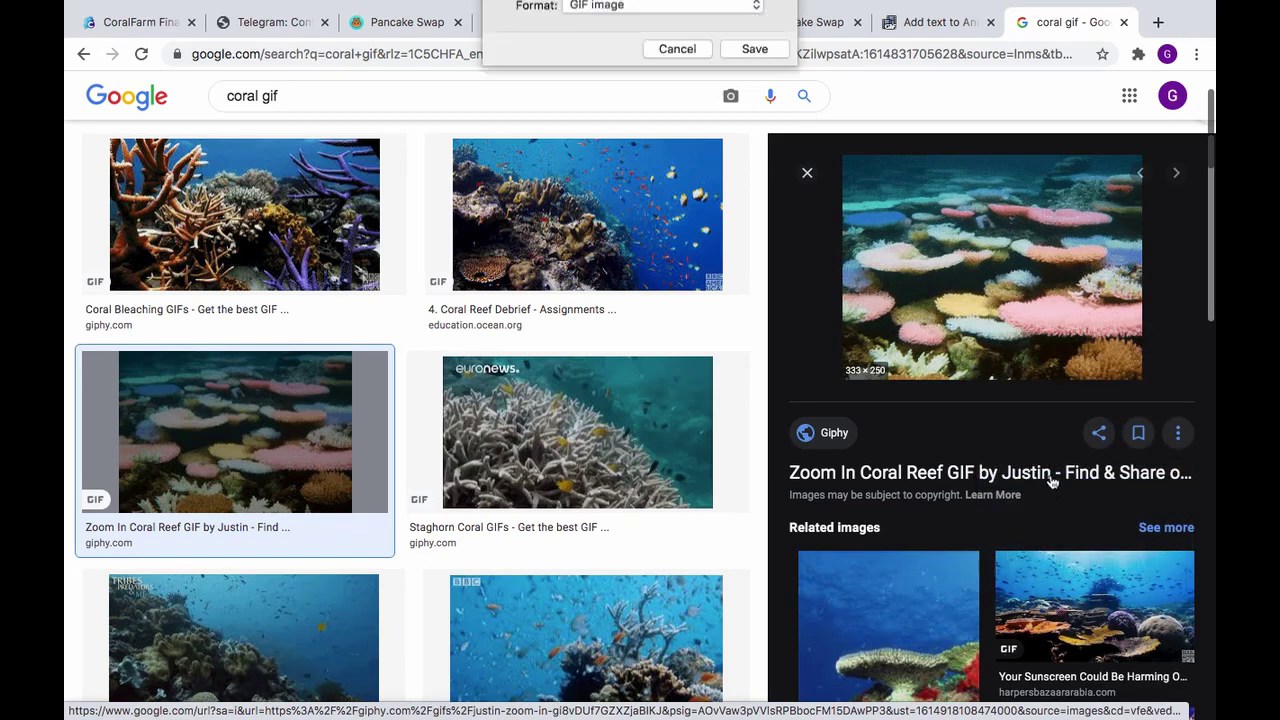
pyautogui.click(755, 168)
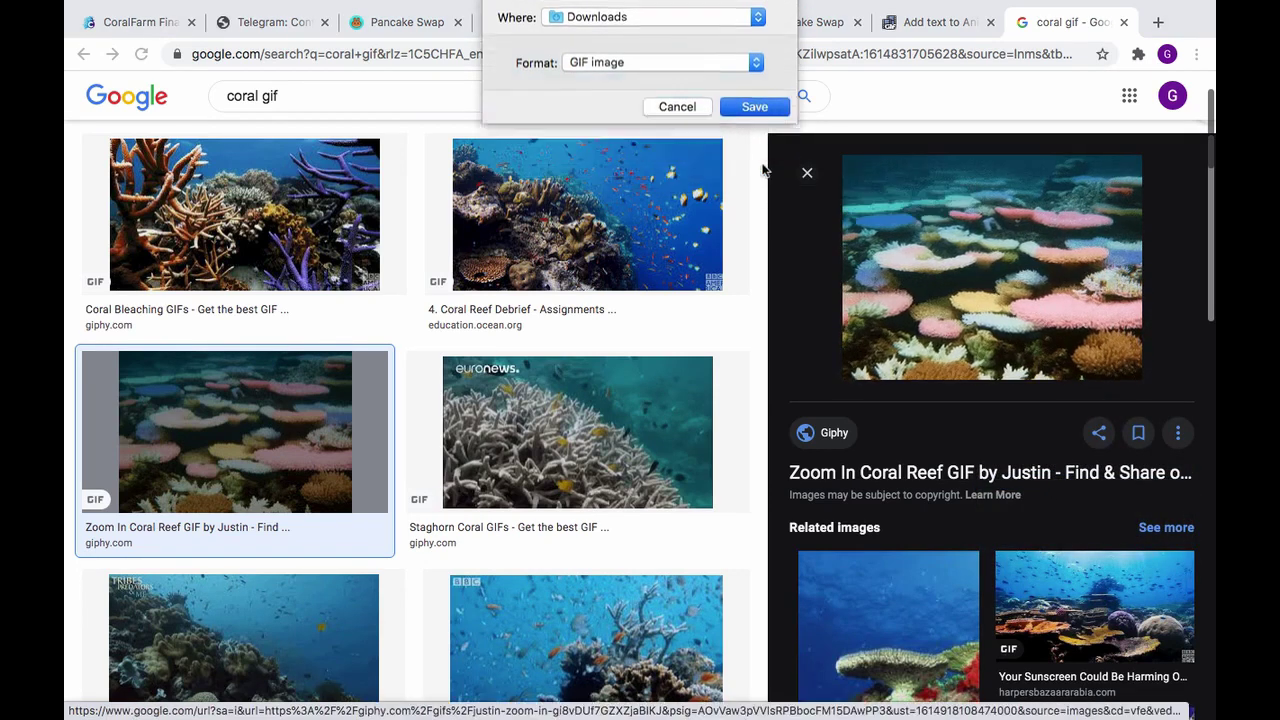
# Save the Staghorn Coral GIF via its right-click menu.
pyautogui.click(616, 458)
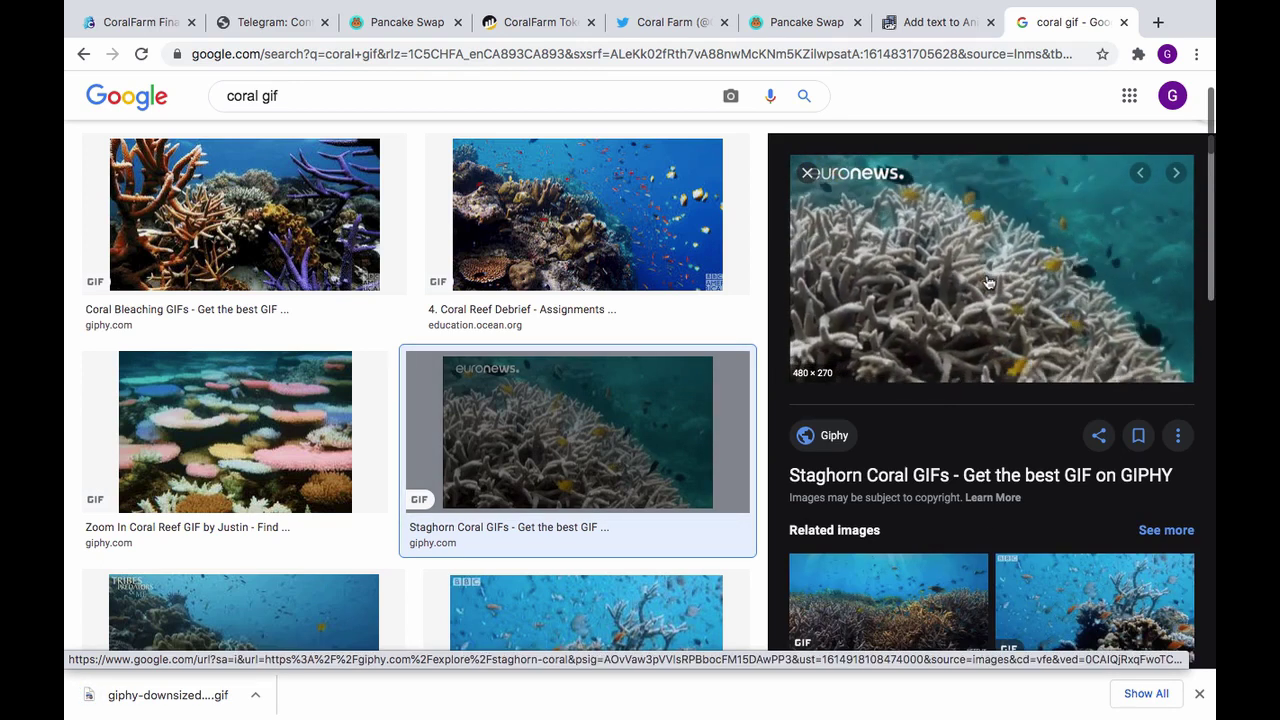
pyautogui.rightClick(988, 283)
pyautogui.click(1043, 415)
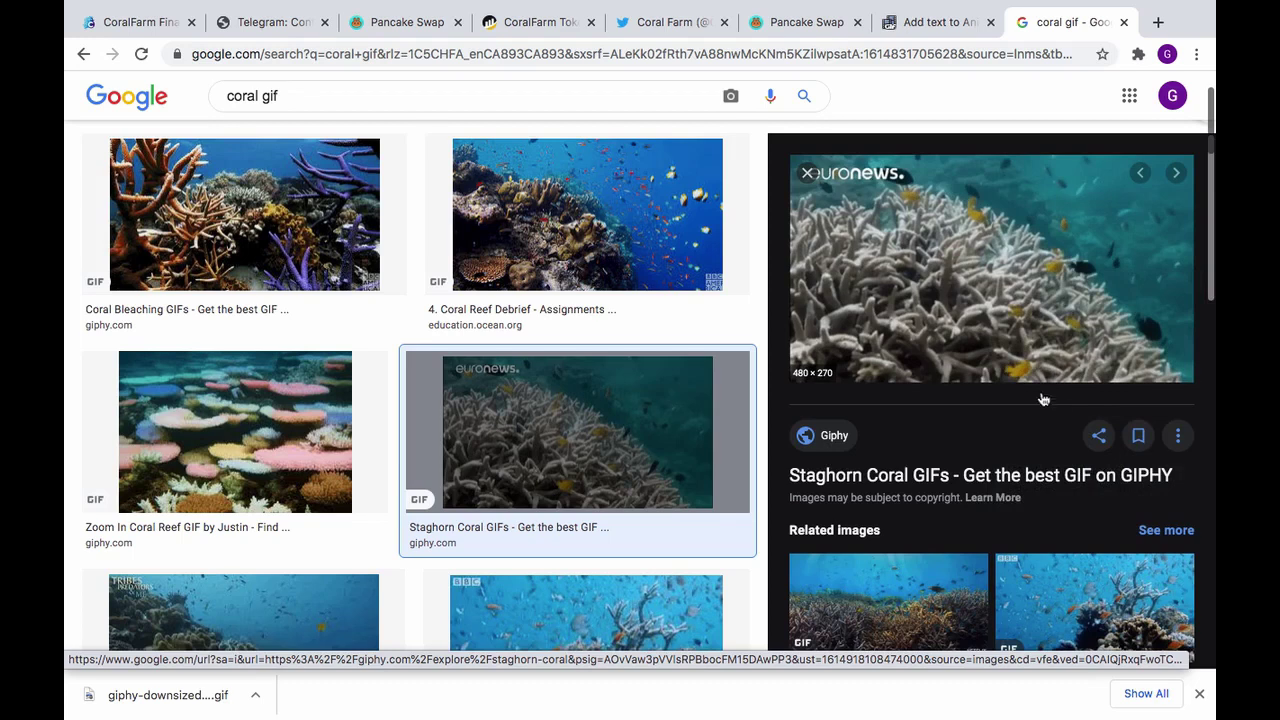
pyautogui.click(755, 172)
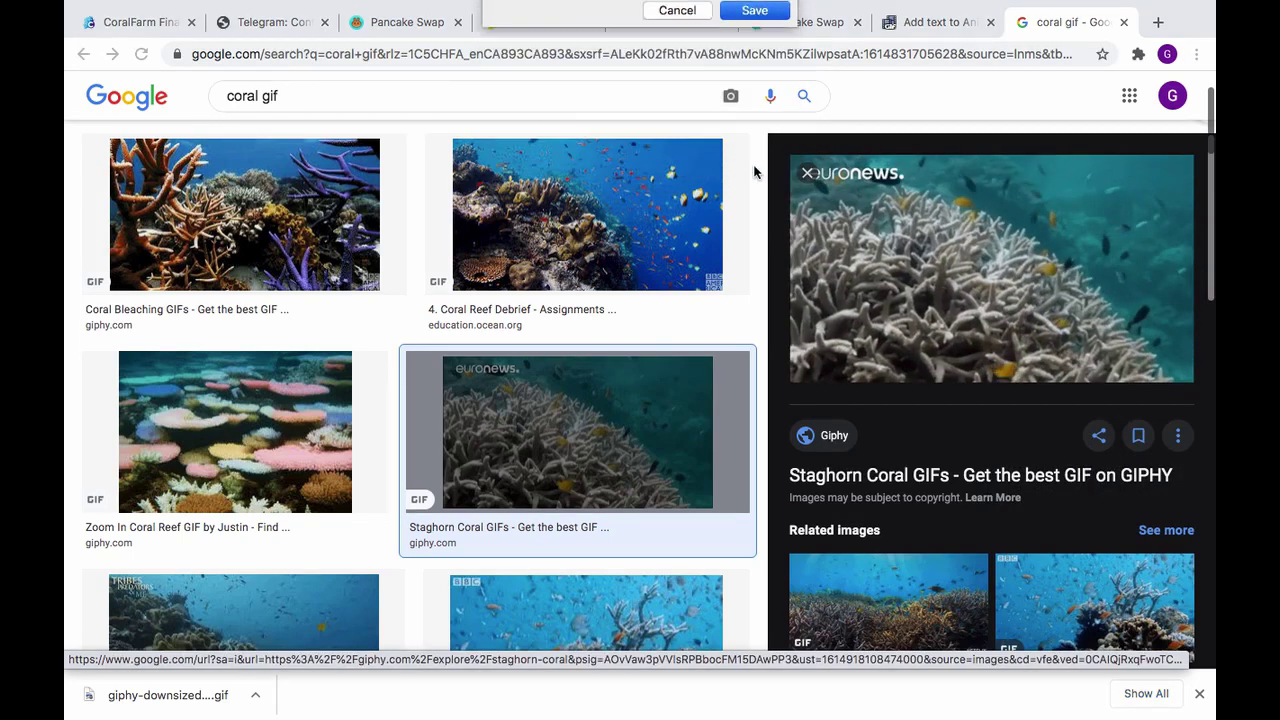
pyautogui.scroll(-5, 607, 441)
pyautogui.scroll(-2, 607, 441)
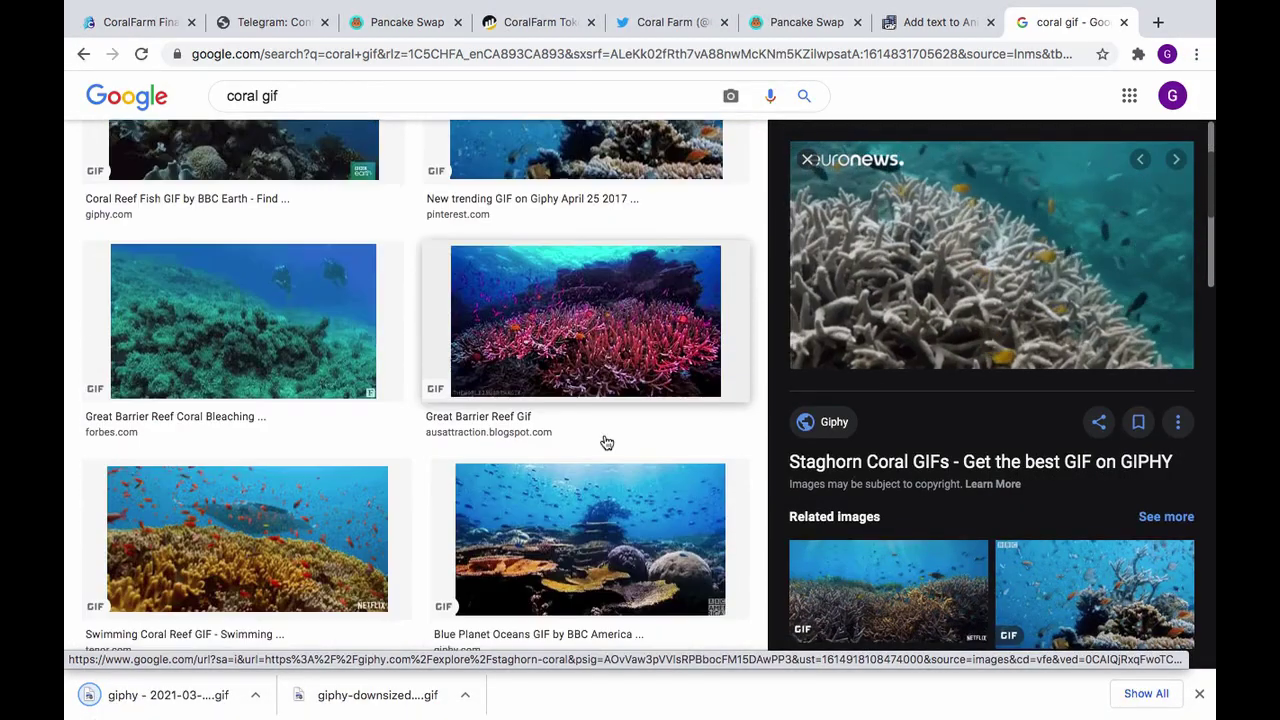
pyautogui.scroll(-1, 607, 441)
# Save the Great Barrier Reef GIF and keep it despite the download warning.
pyautogui.click(585, 290)
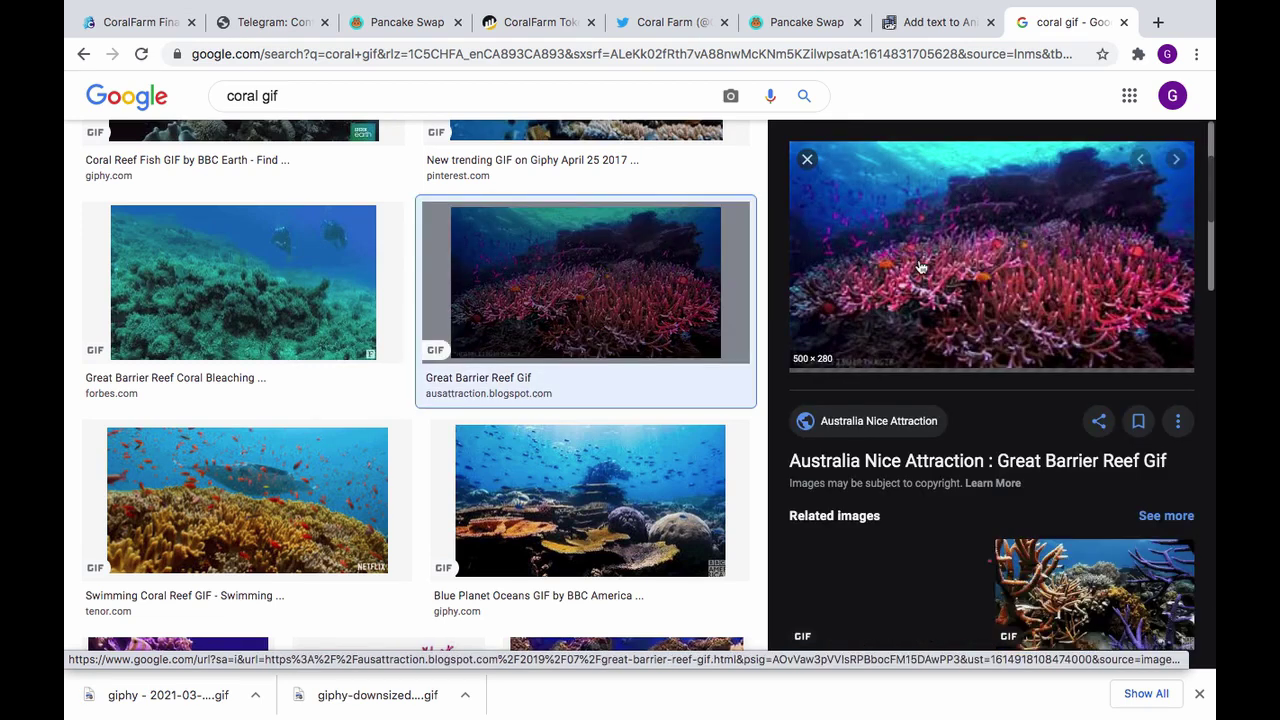
pyautogui.rightClick(1016, 300)
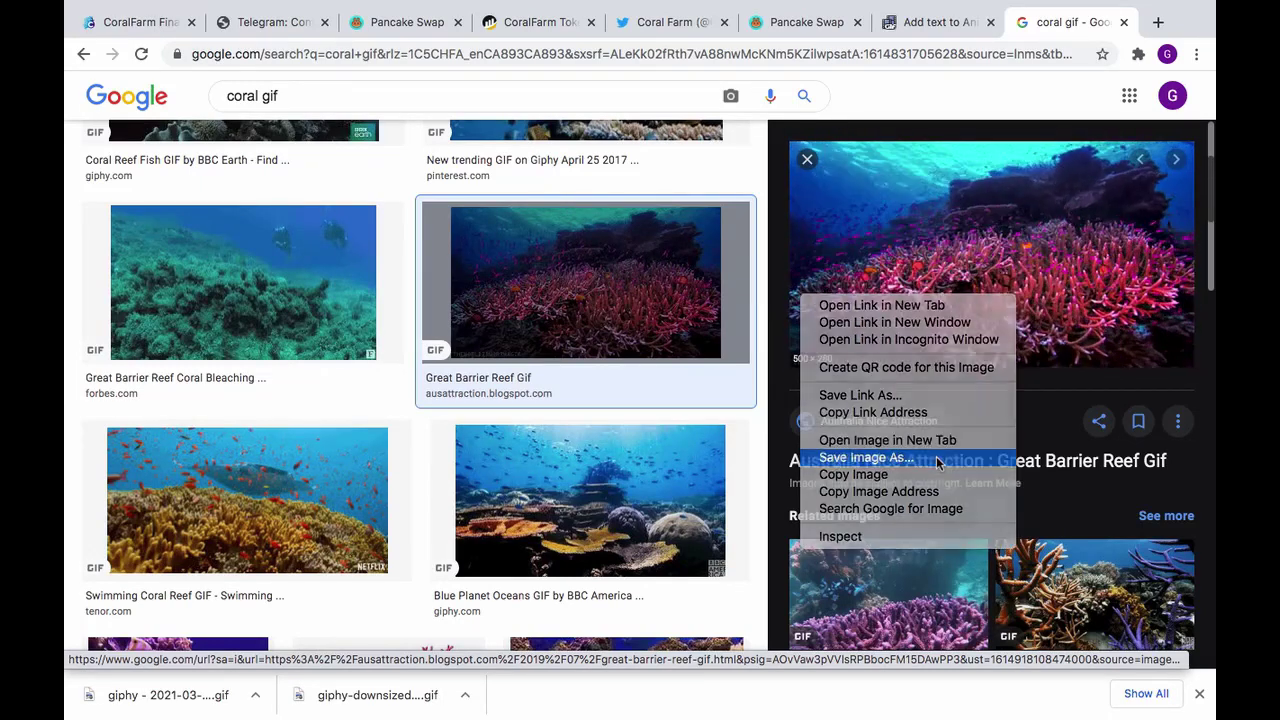
pyautogui.click(866, 457)
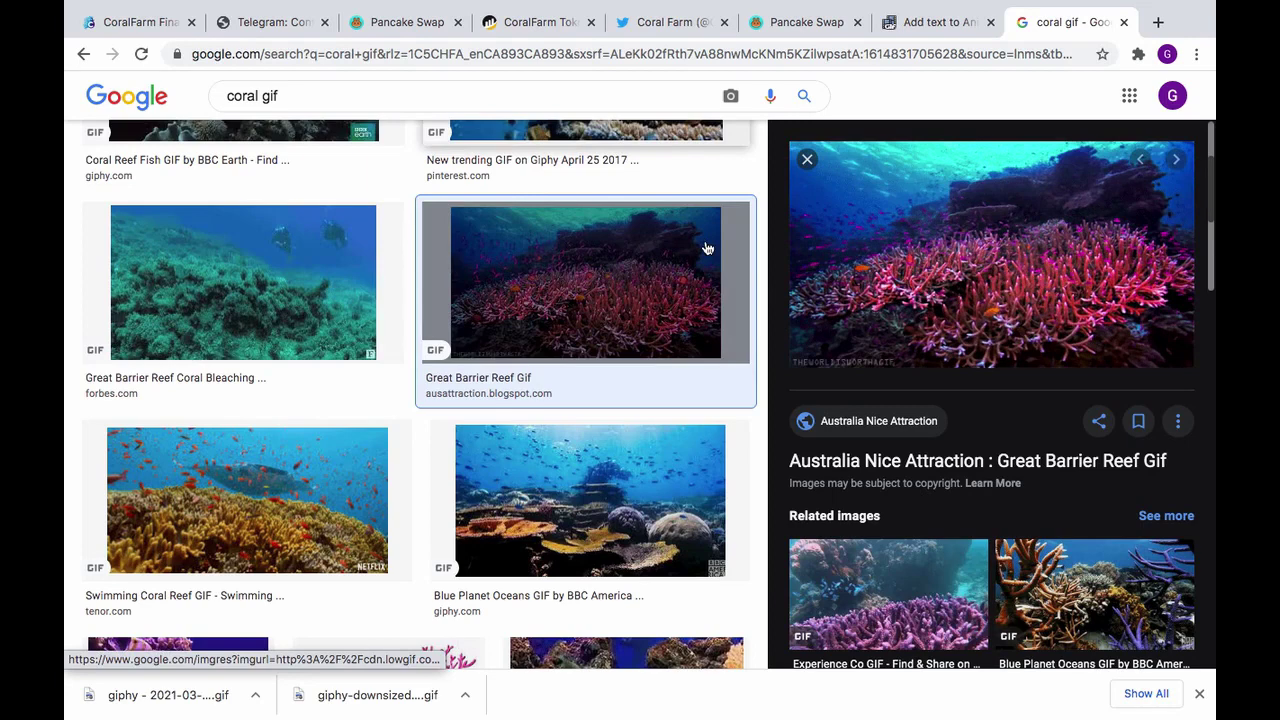
pyautogui.click(754, 168)
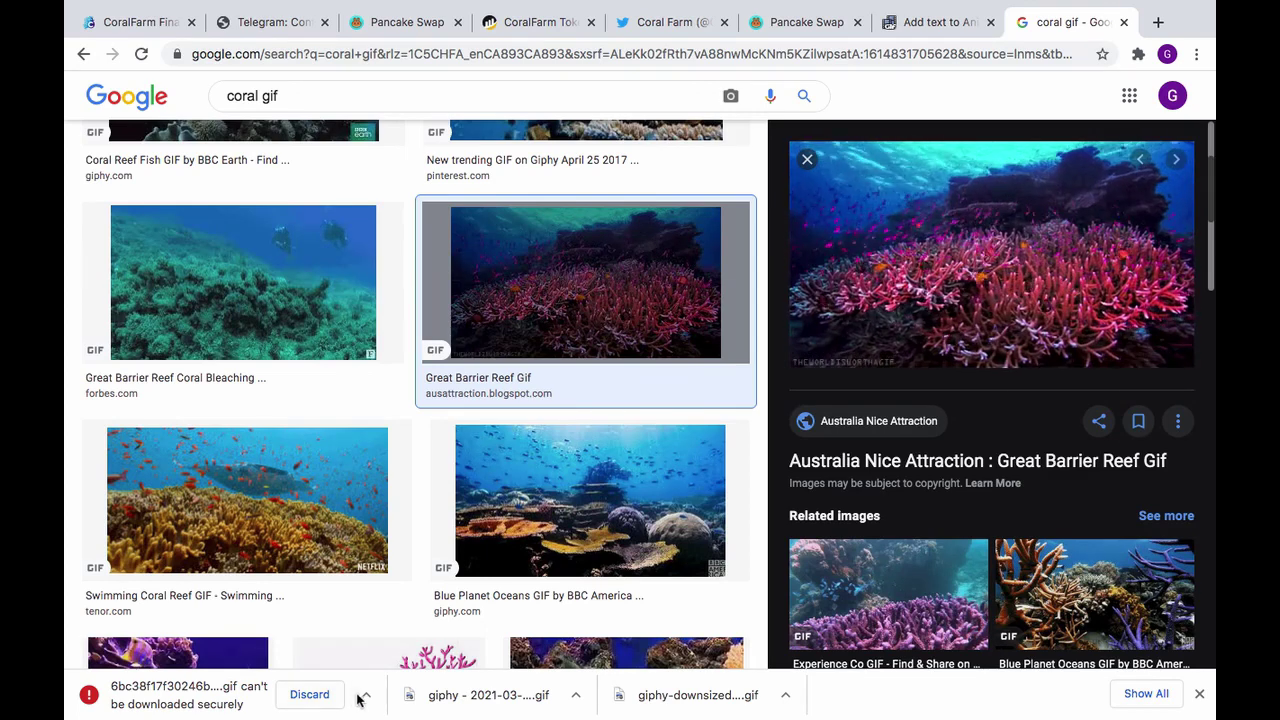
pyautogui.click(366, 694)
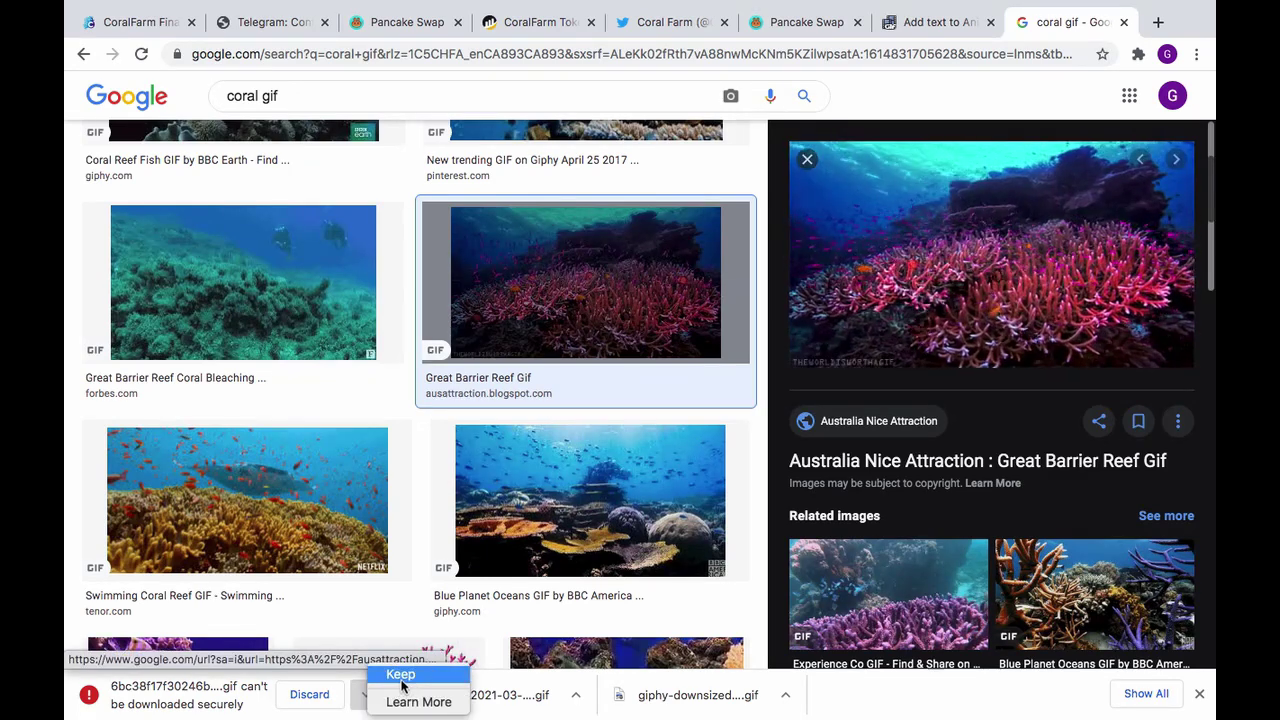
pyautogui.click(400, 674)
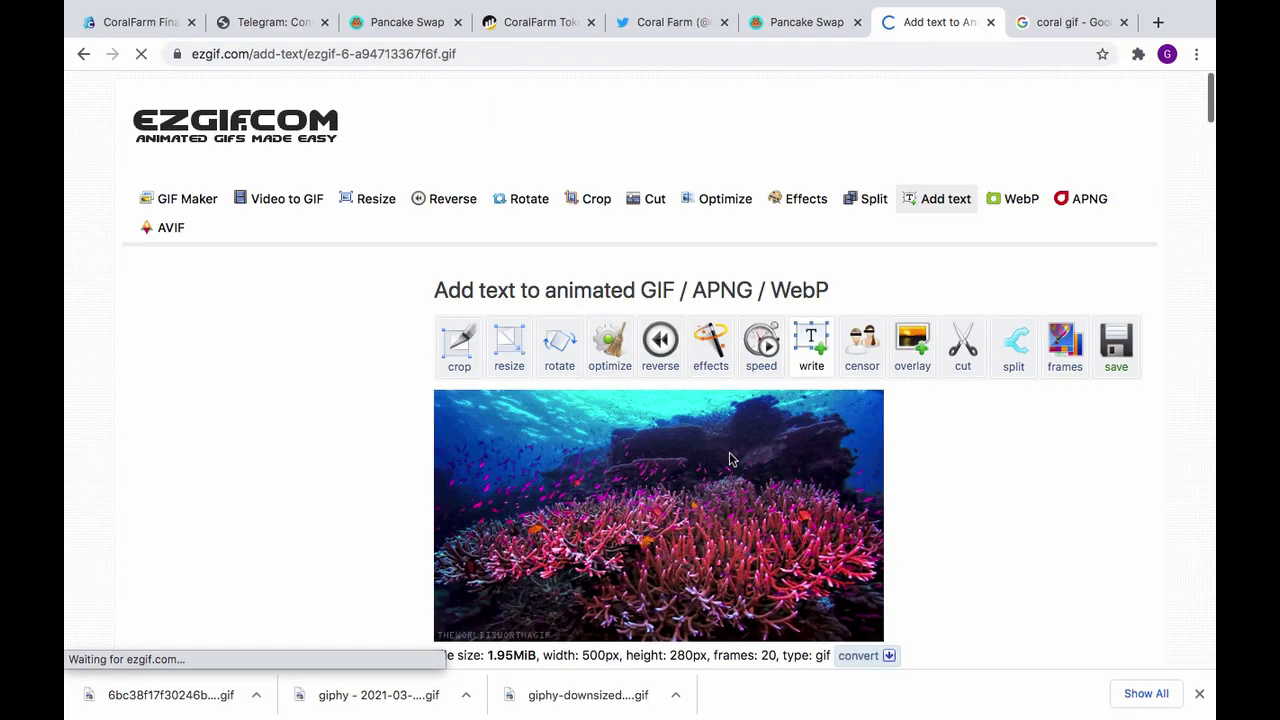
pyautogui.scroll(-3, 729, 452)
pyautogui.scroll(-3, 729, 452)
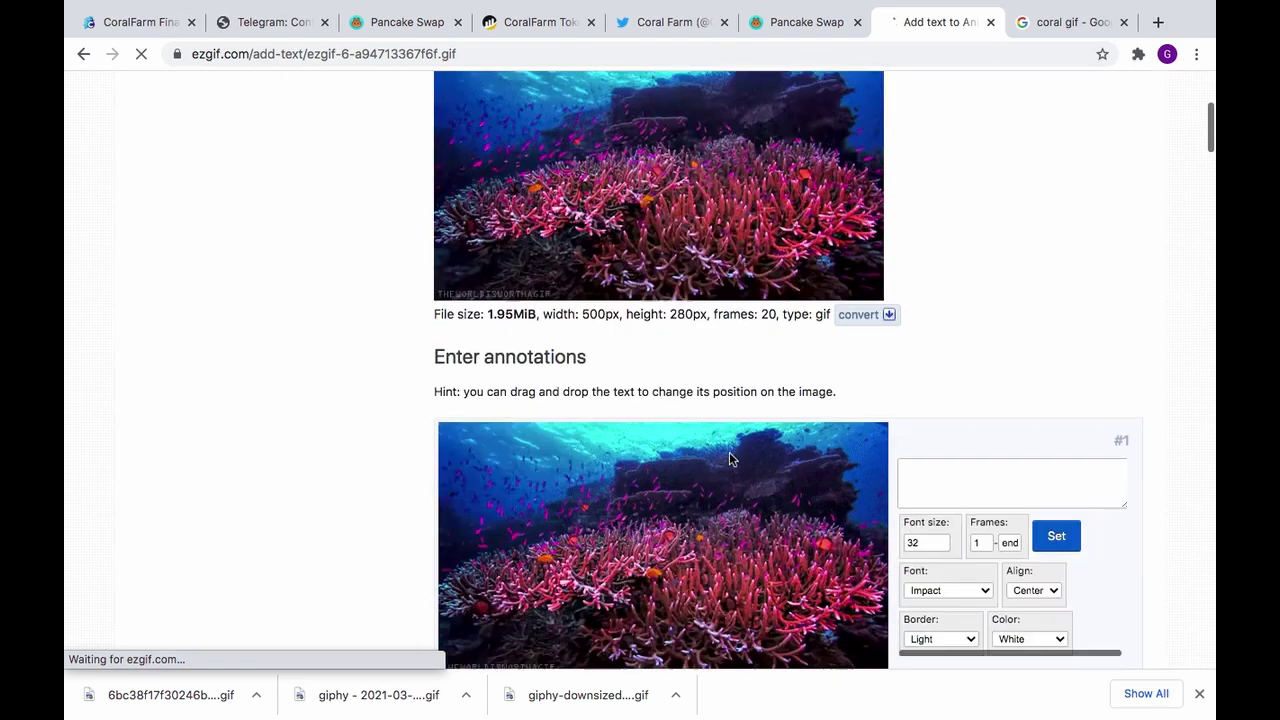
pyautogui.scroll(-2, 729, 452)
# Caption the GIF '$CRL' at font size 72, bottom-left, with a Very strong border.
pyautogui.click(928, 350)
pyautogui.write('$')
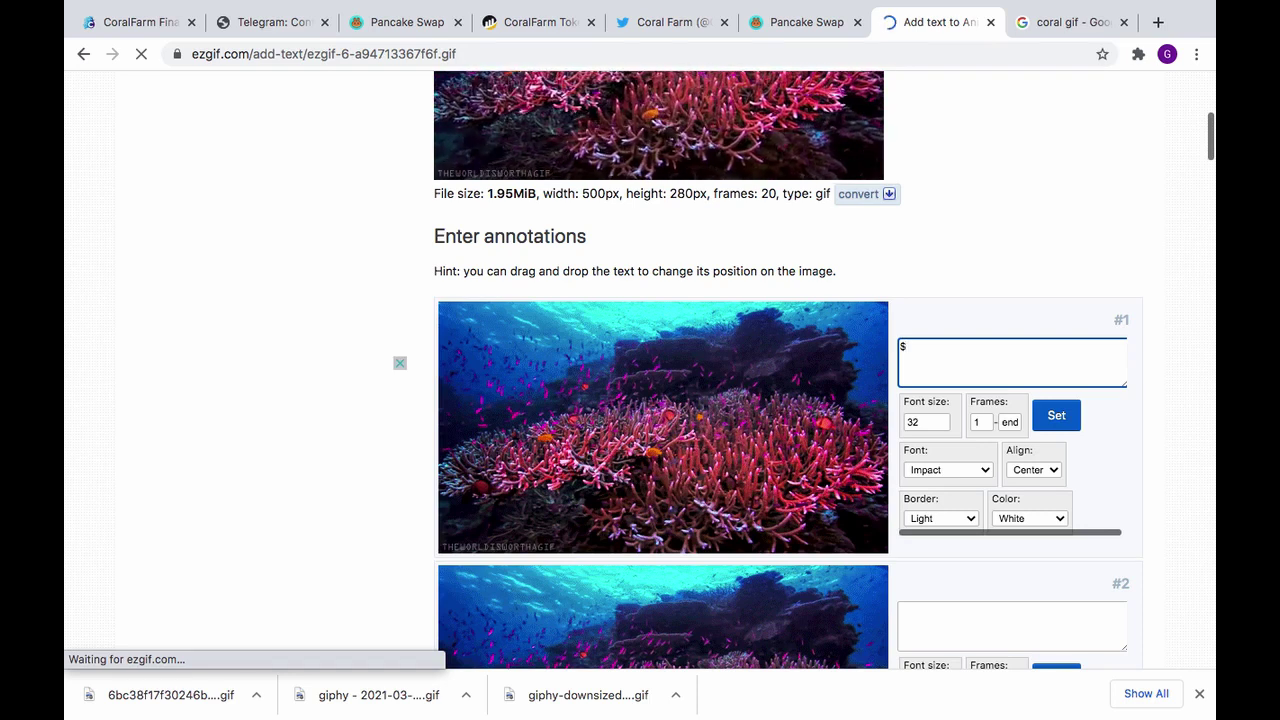
pyautogui.write('CRL')
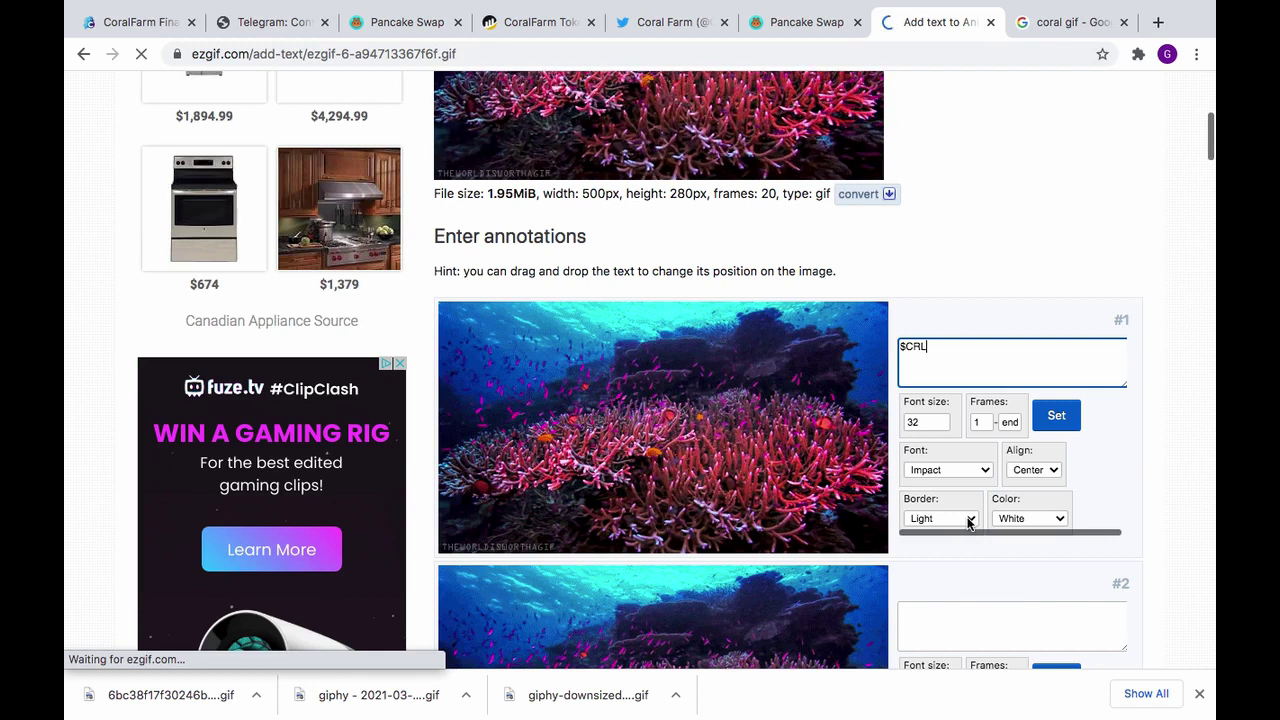
pyautogui.click(969, 519)
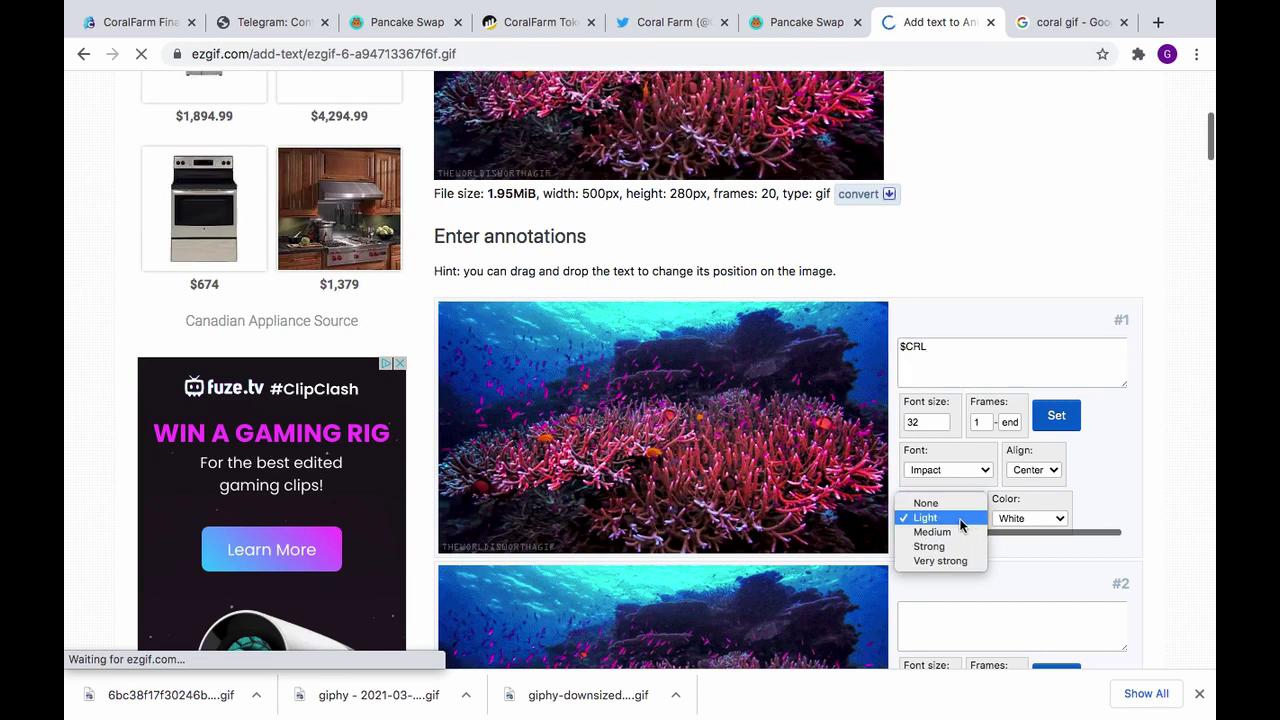
pyautogui.click(930, 517)
pyautogui.click(943, 427)
pyautogui.write('44')
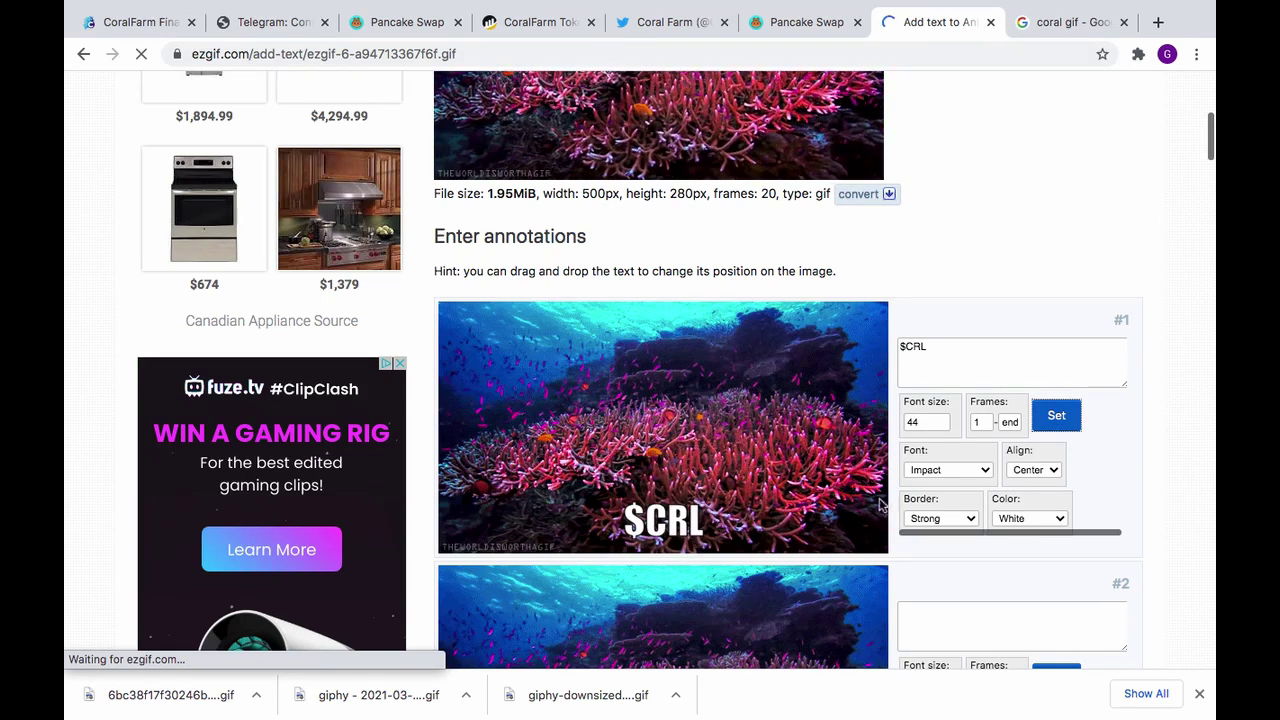
pyautogui.click(924, 422)
pyautogui.write('72')
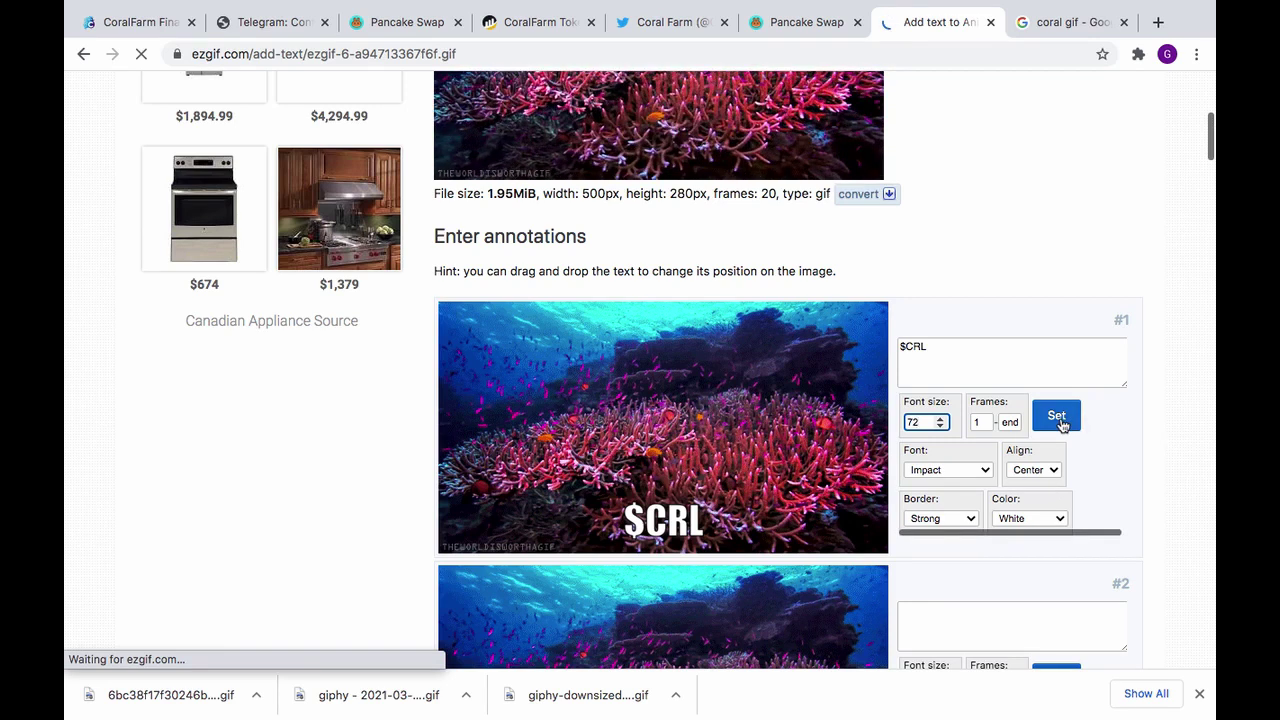
pyautogui.press('Return')
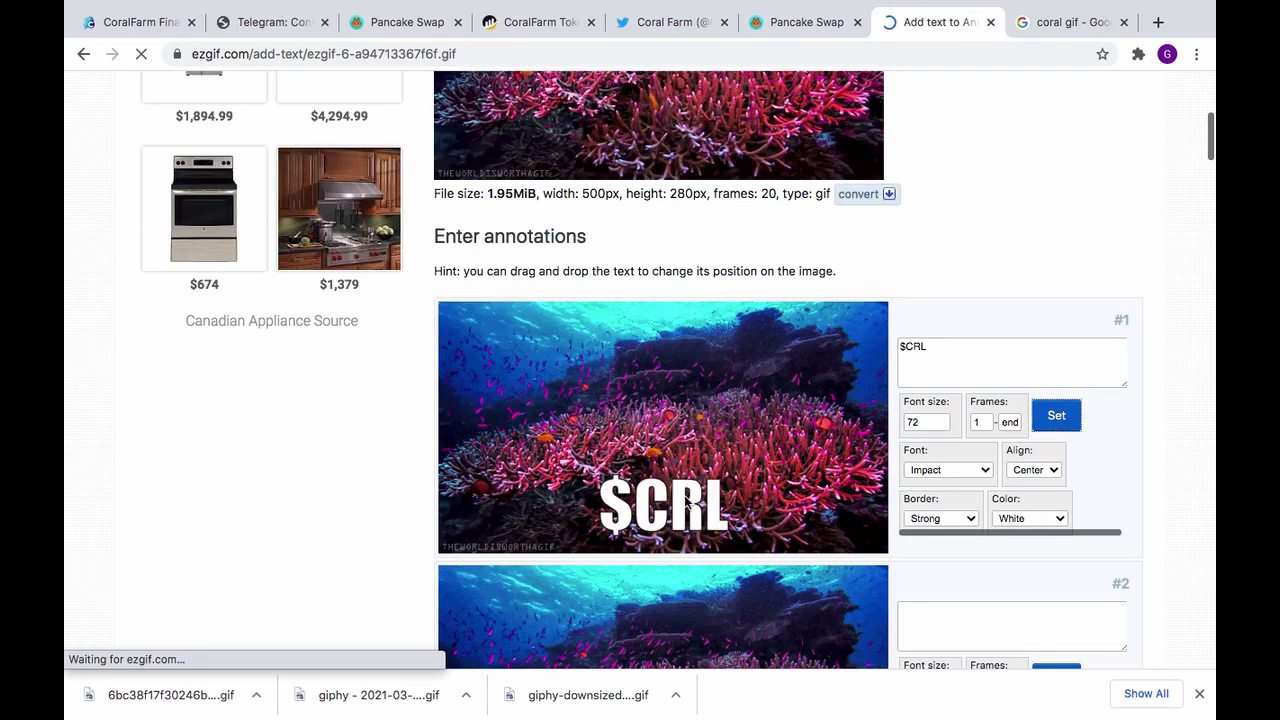
pyautogui.moveTo(583, 502); pyautogui.dragTo(530, 514)
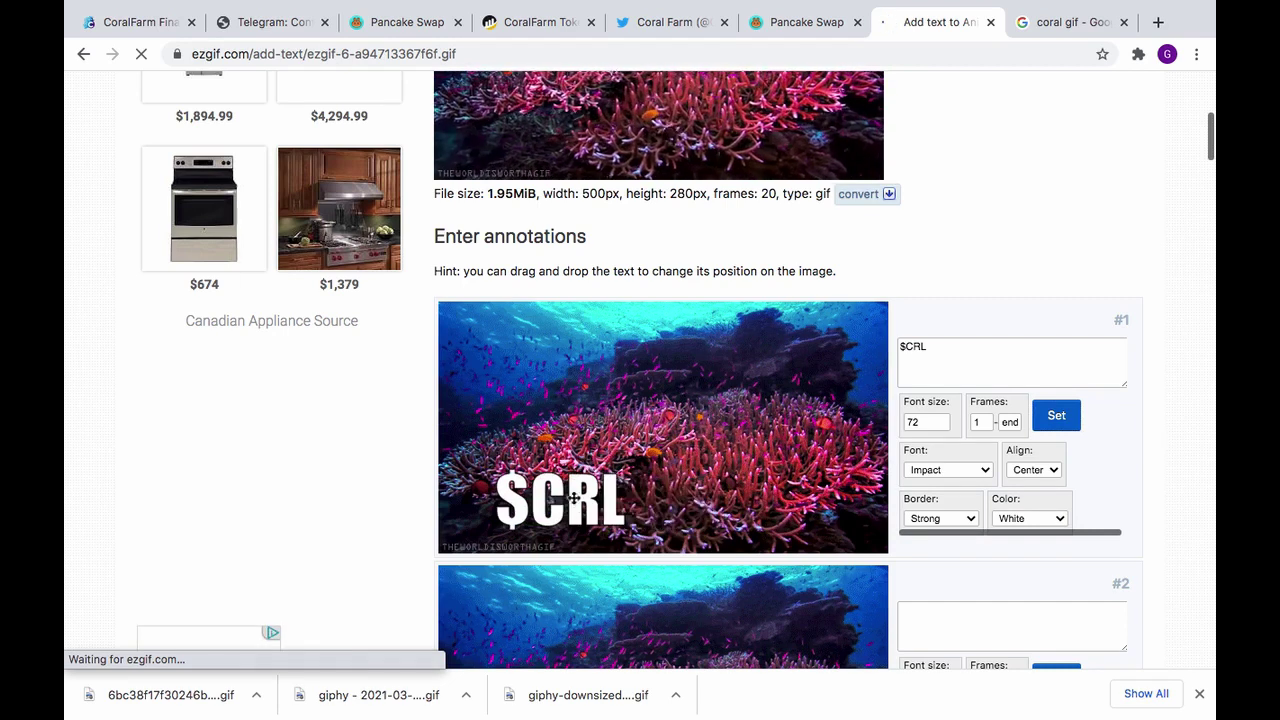
pyautogui.click(971, 520)
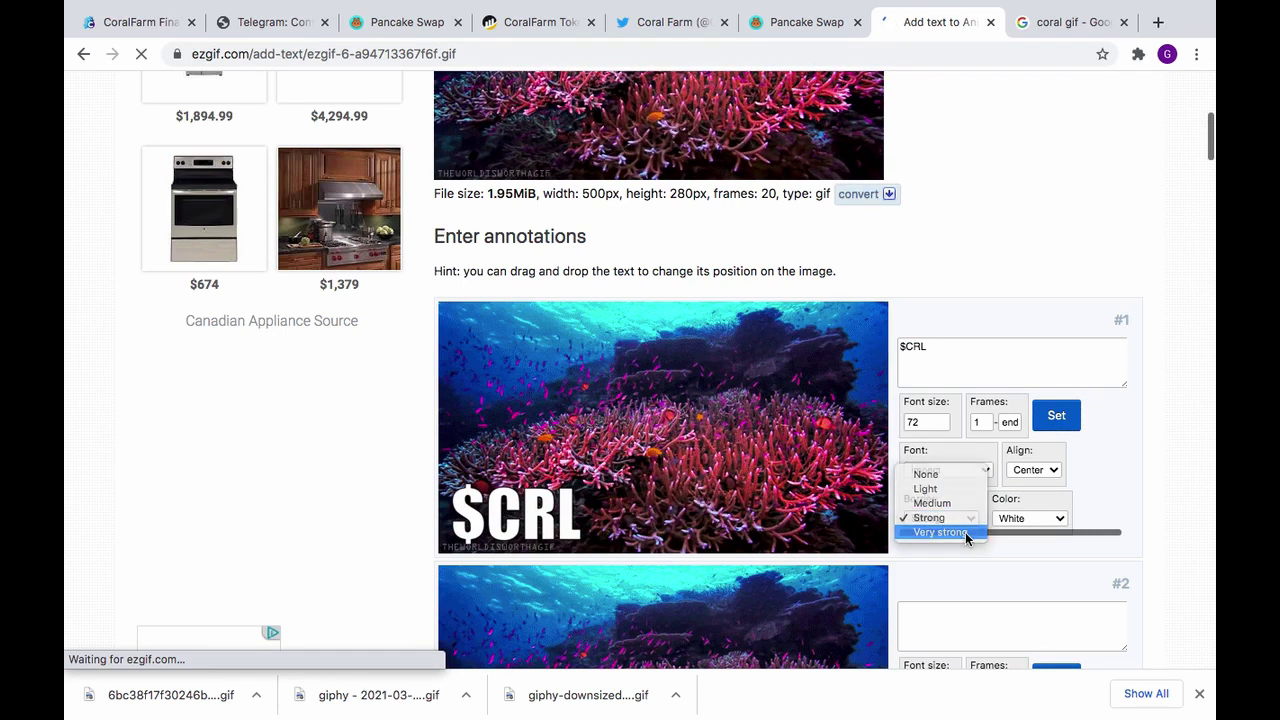
pyautogui.click(940, 517)
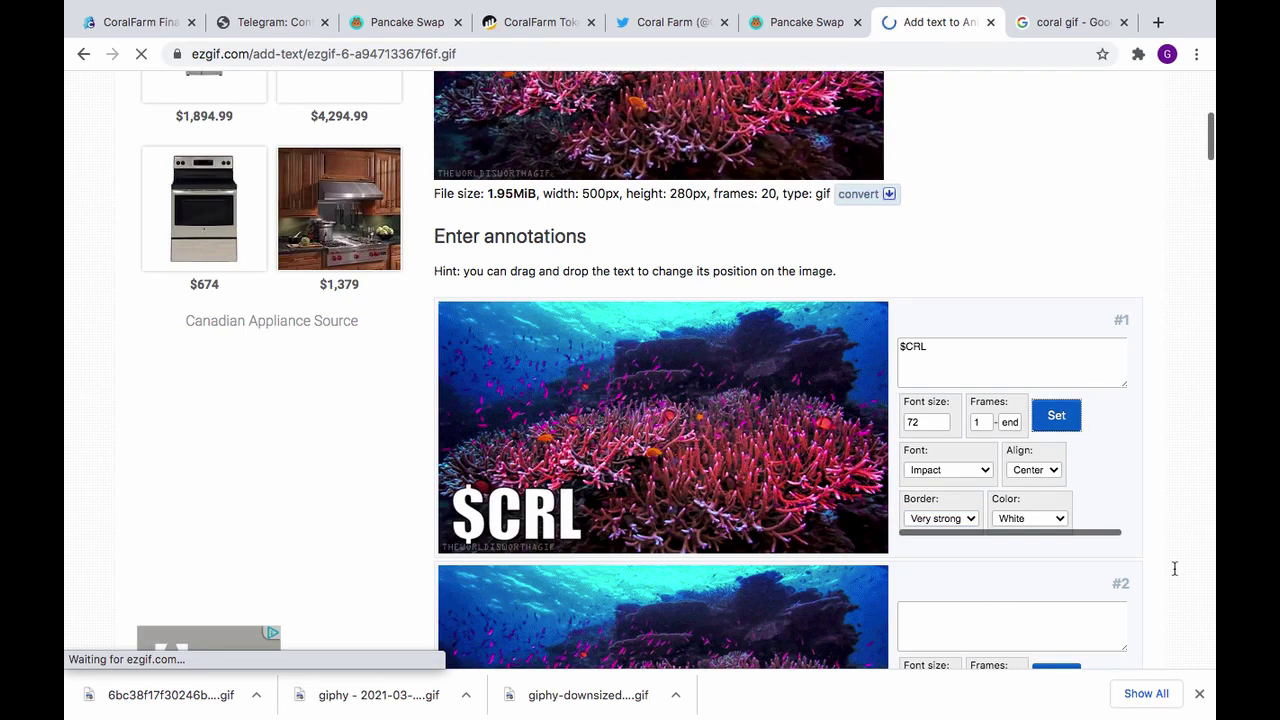
pyautogui.scroll(-10, 1175, 570)
pyautogui.scroll(-5, 1175, 570)
pyautogui.scroll(5, 1175, 570)
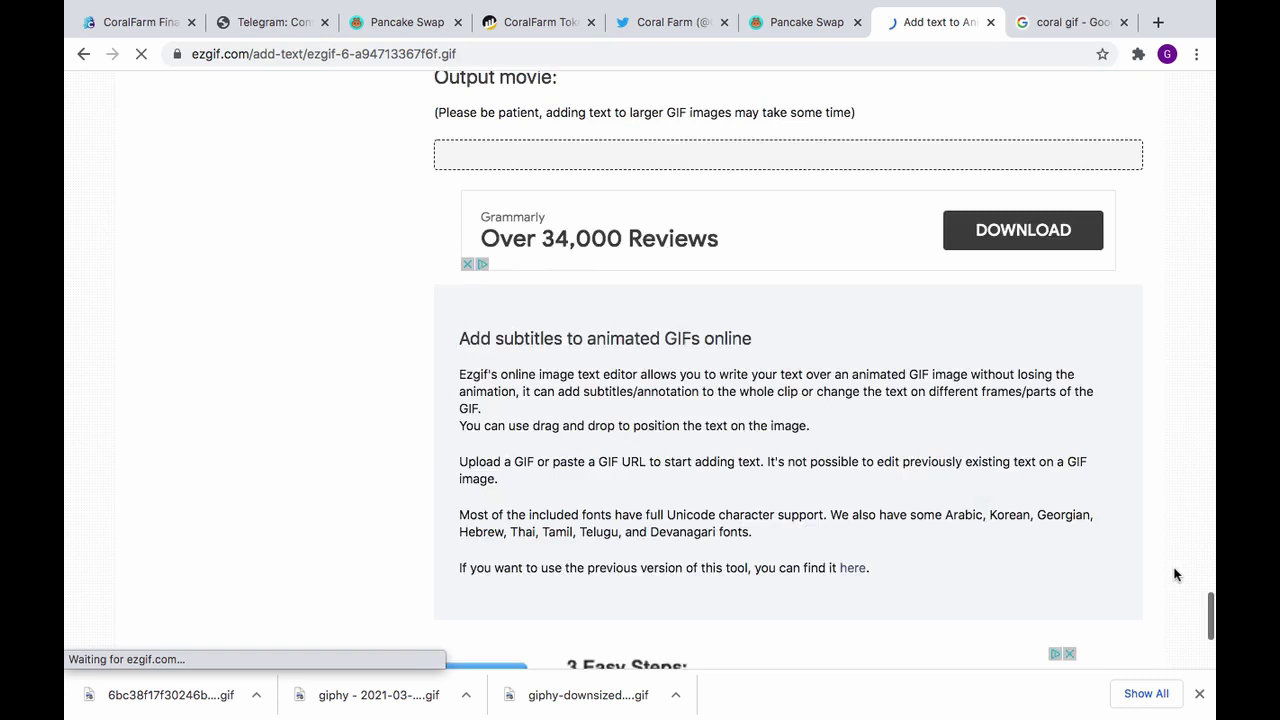
pyautogui.scroll(3, 1176, 574)
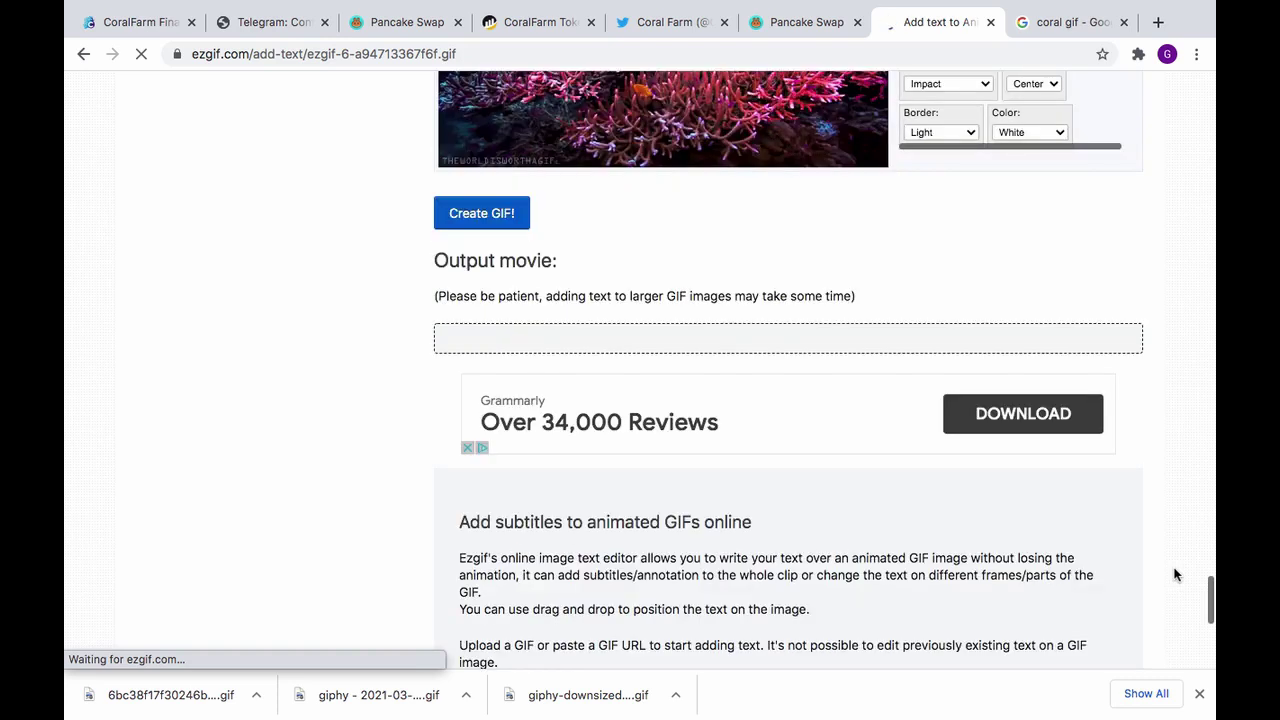
# Generate the captioned GIF and save it to Downloads.
pyautogui.click(489, 220)
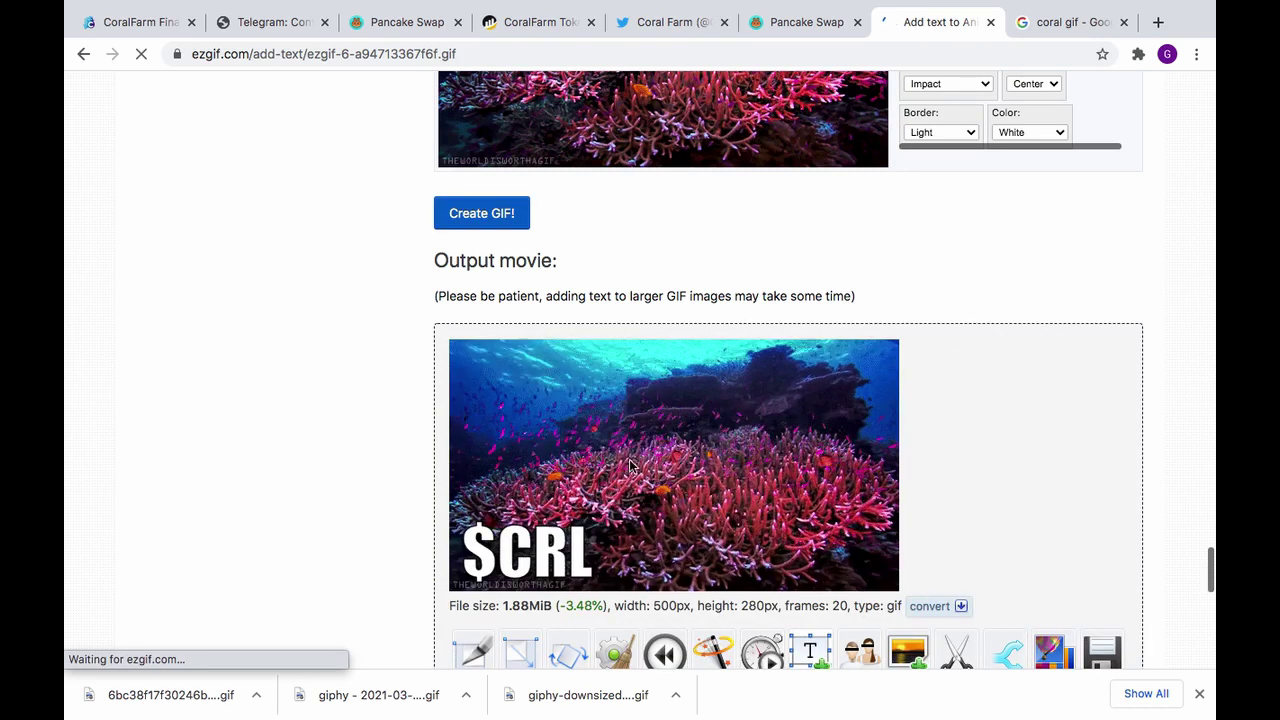
pyautogui.rightClick(583, 396)
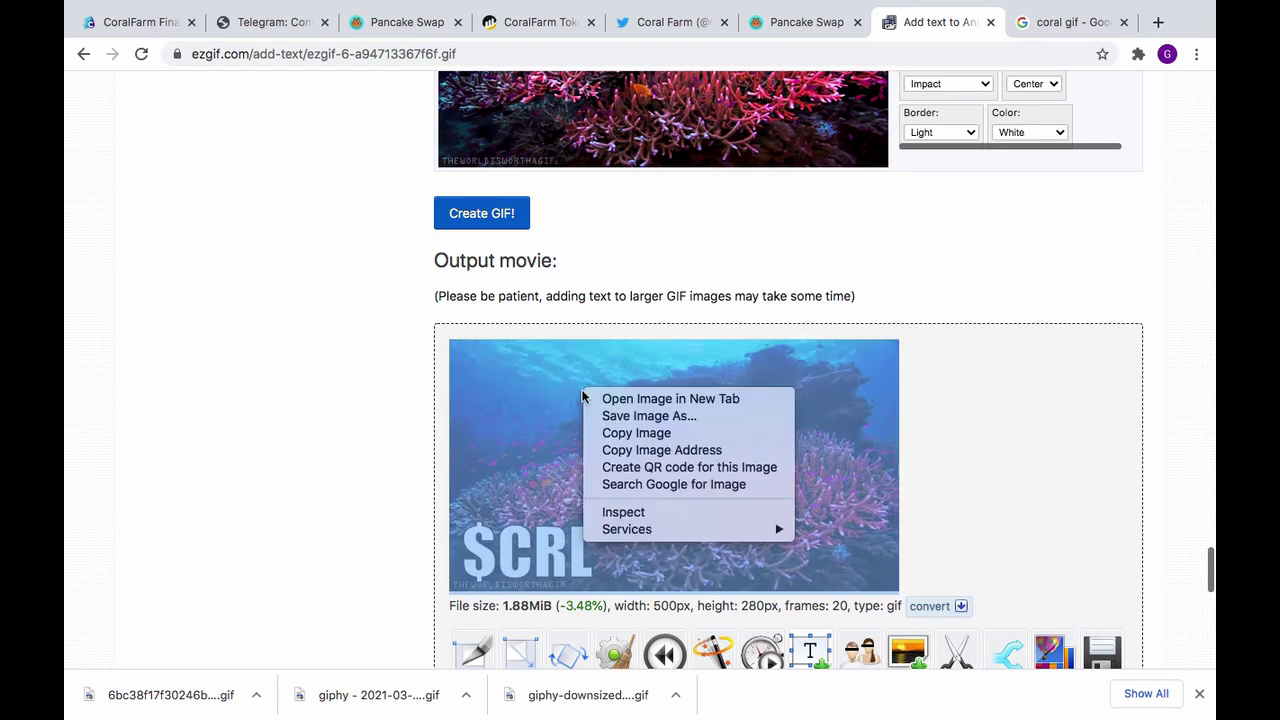
pyautogui.click(640, 415)
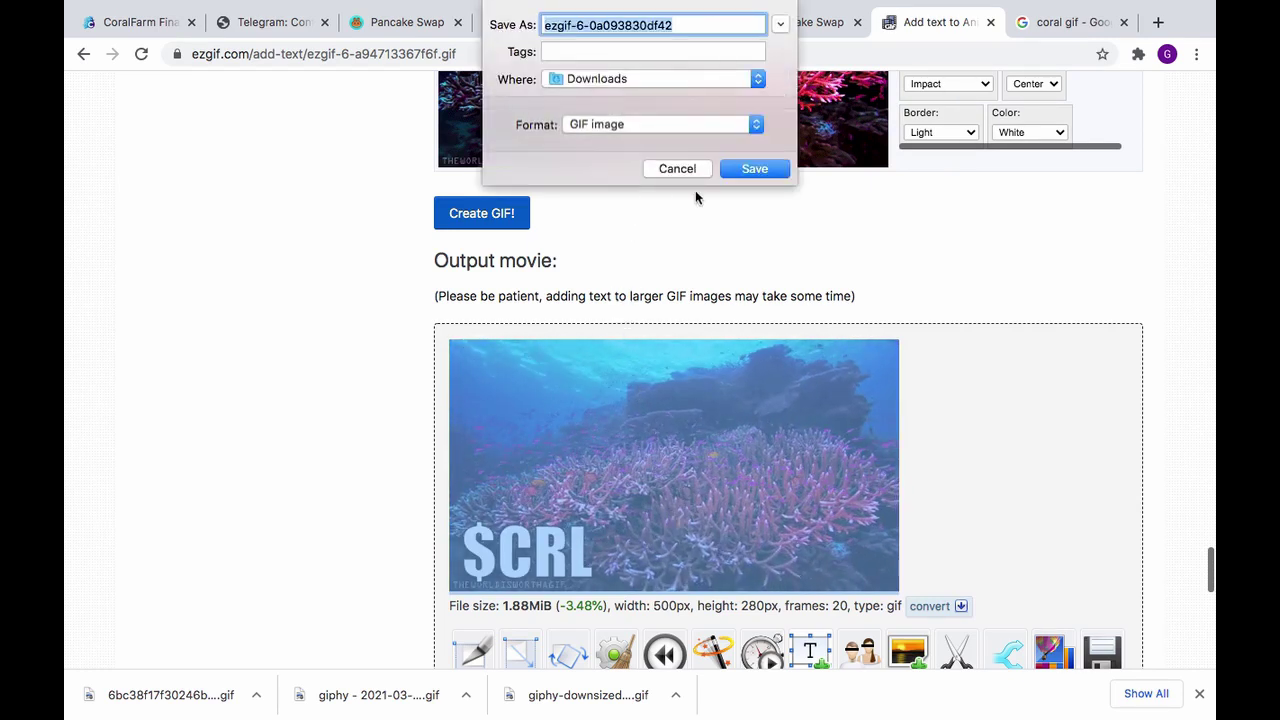
pyautogui.click(757, 167)
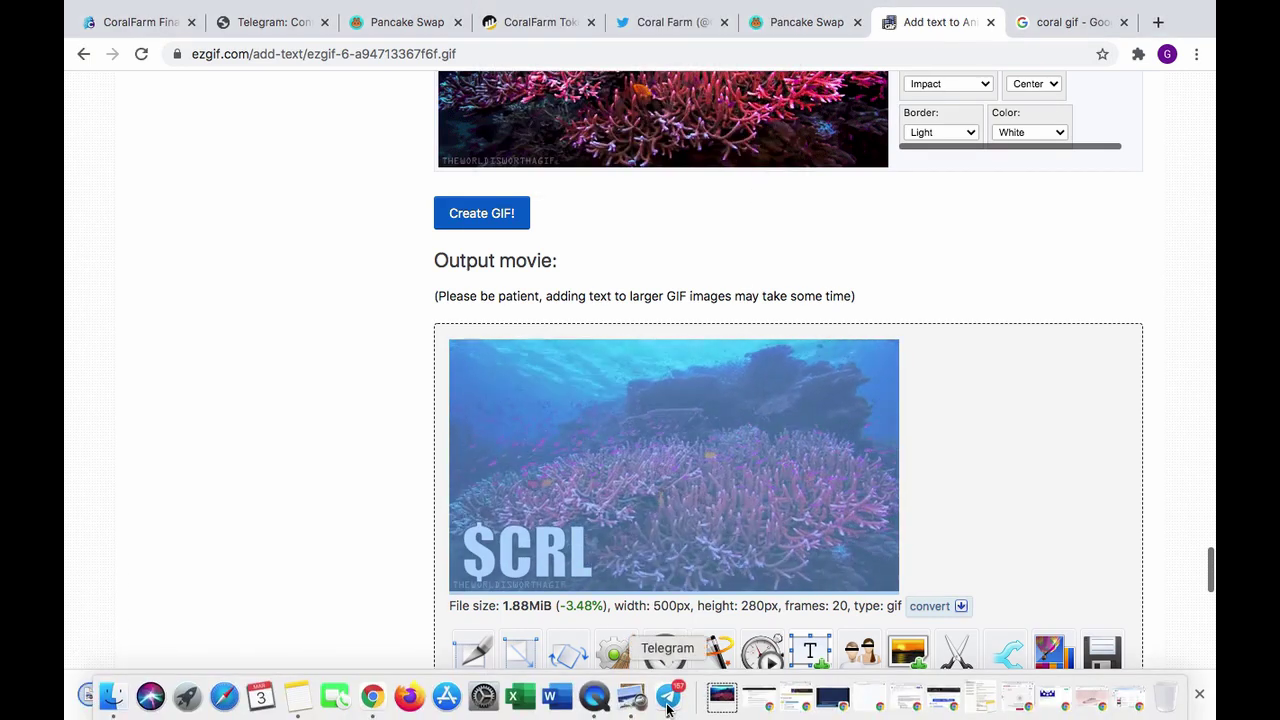
pyautogui.click(668, 710)
# Try attaching media in the CoralFarm chat, dismiss the not-allowed alert, and return to Chrome.
pyautogui.click(219, 698)
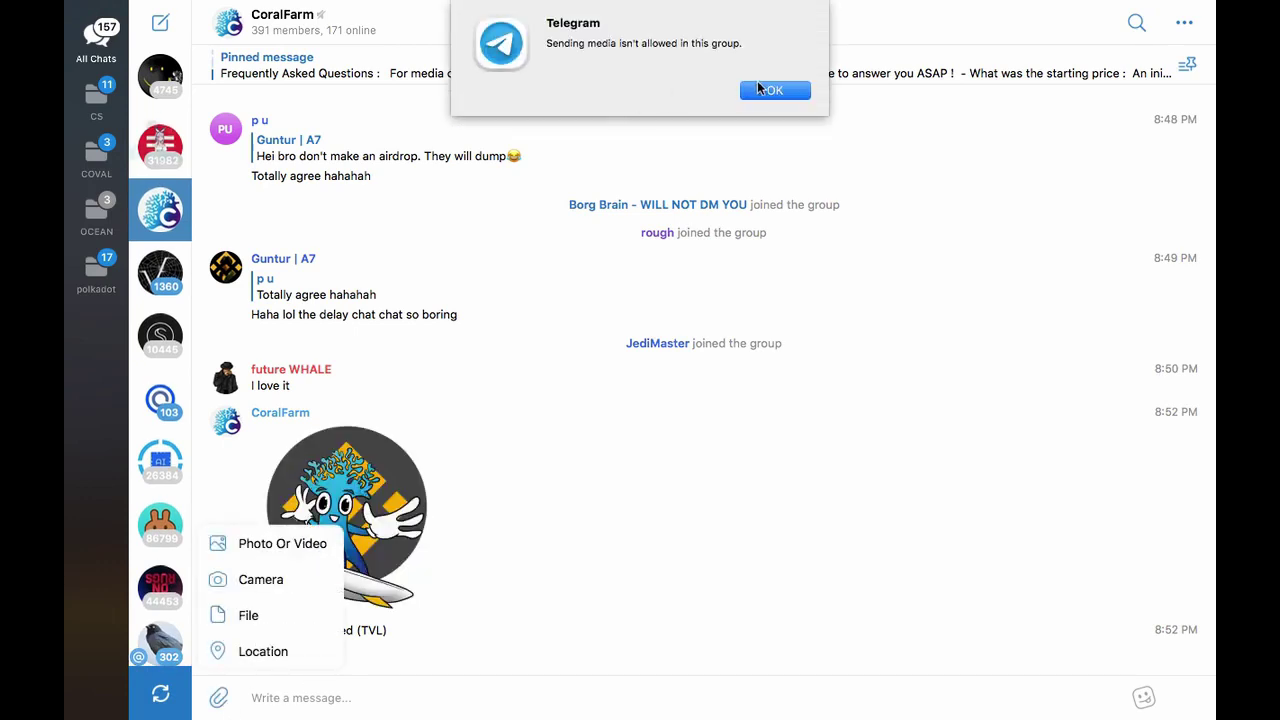
pyautogui.click(775, 90)
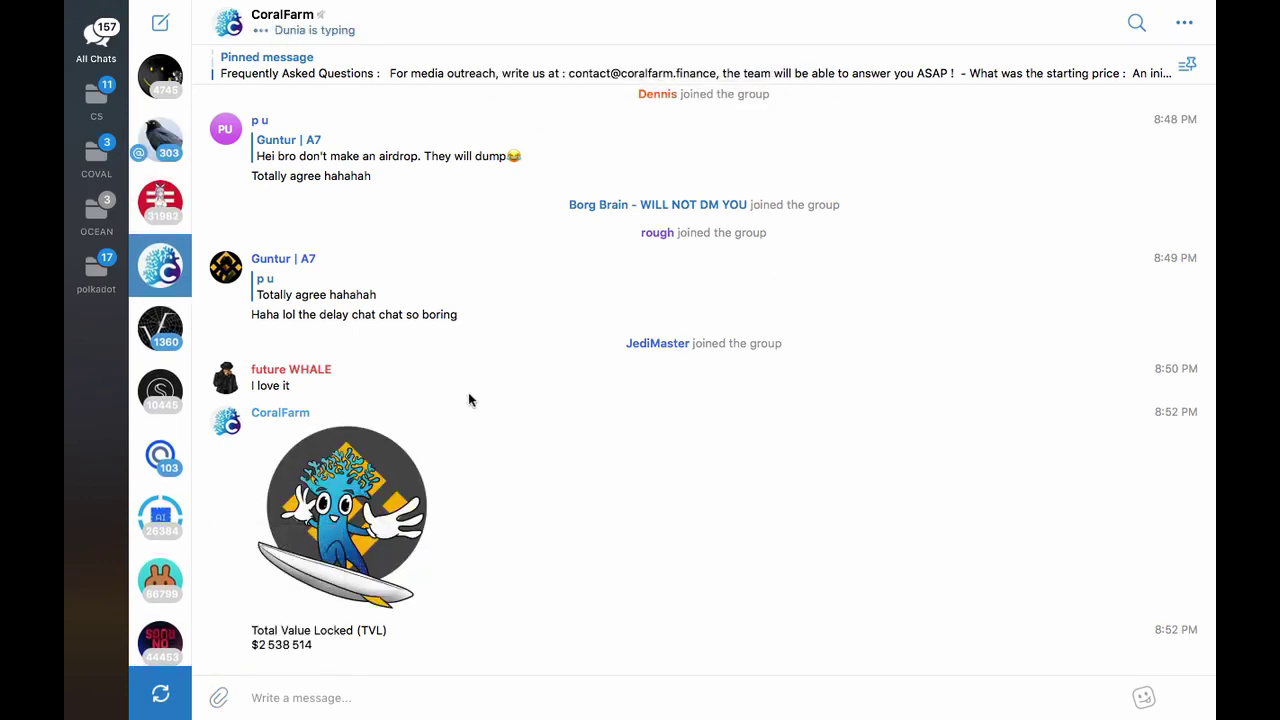
pyautogui.scroll(3, 576, 309)
pyautogui.scroll(10, 576, 309)
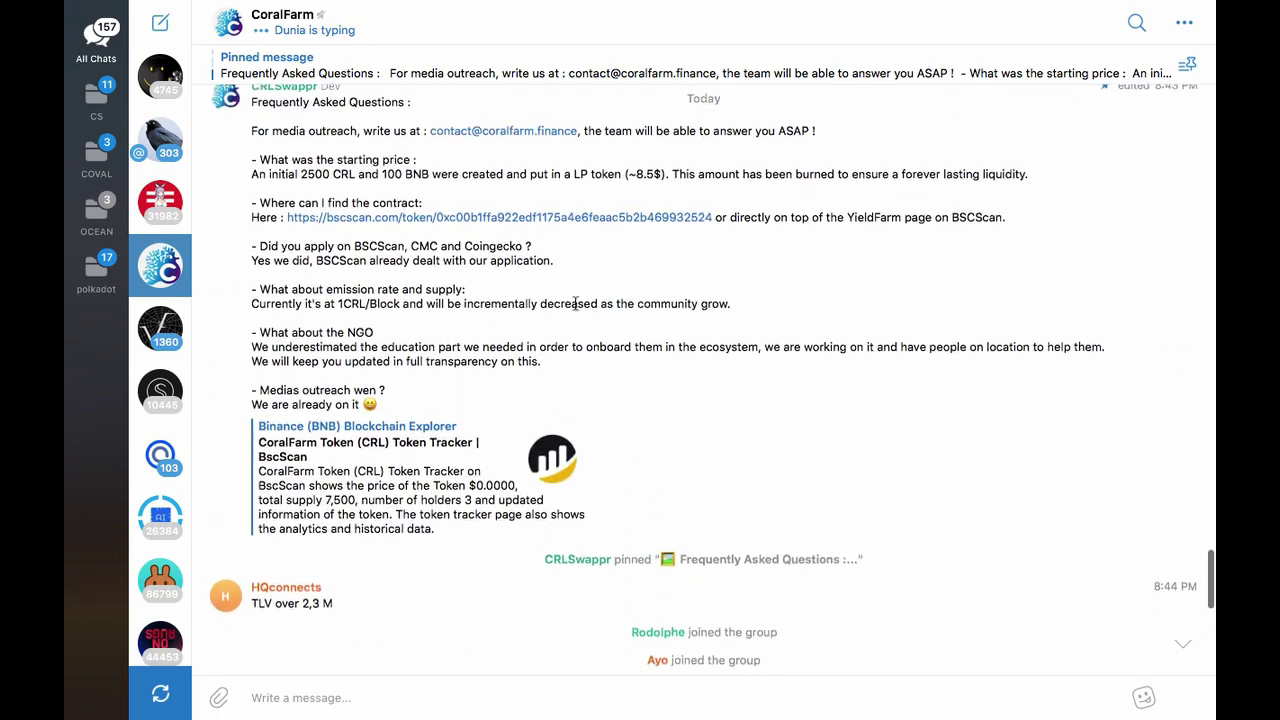
pyautogui.scroll(10, 576, 309)
pyautogui.scroll(-10, 576, 309)
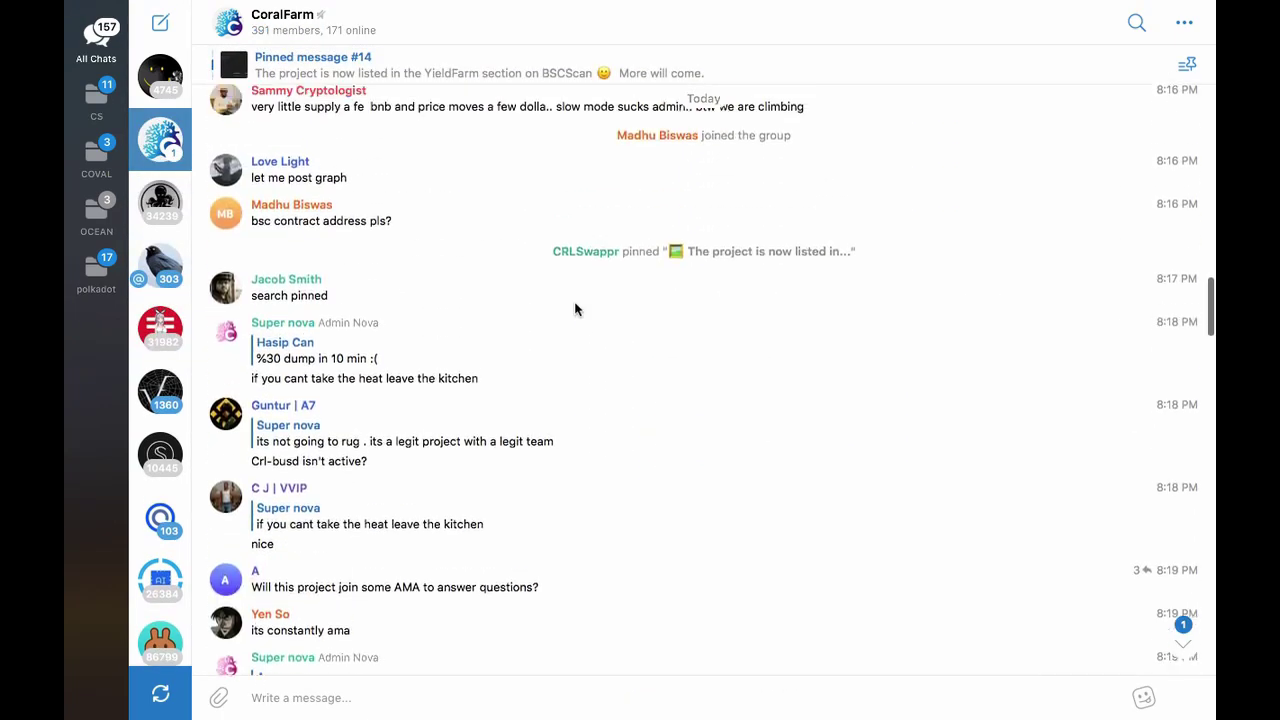
pyautogui.scroll(-10, 576, 309)
pyautogui.scroll(-10, 576, 309)
pyautogui.scroll(-5, 576, 309)
pyautogui.scroll(1, 576, 309)
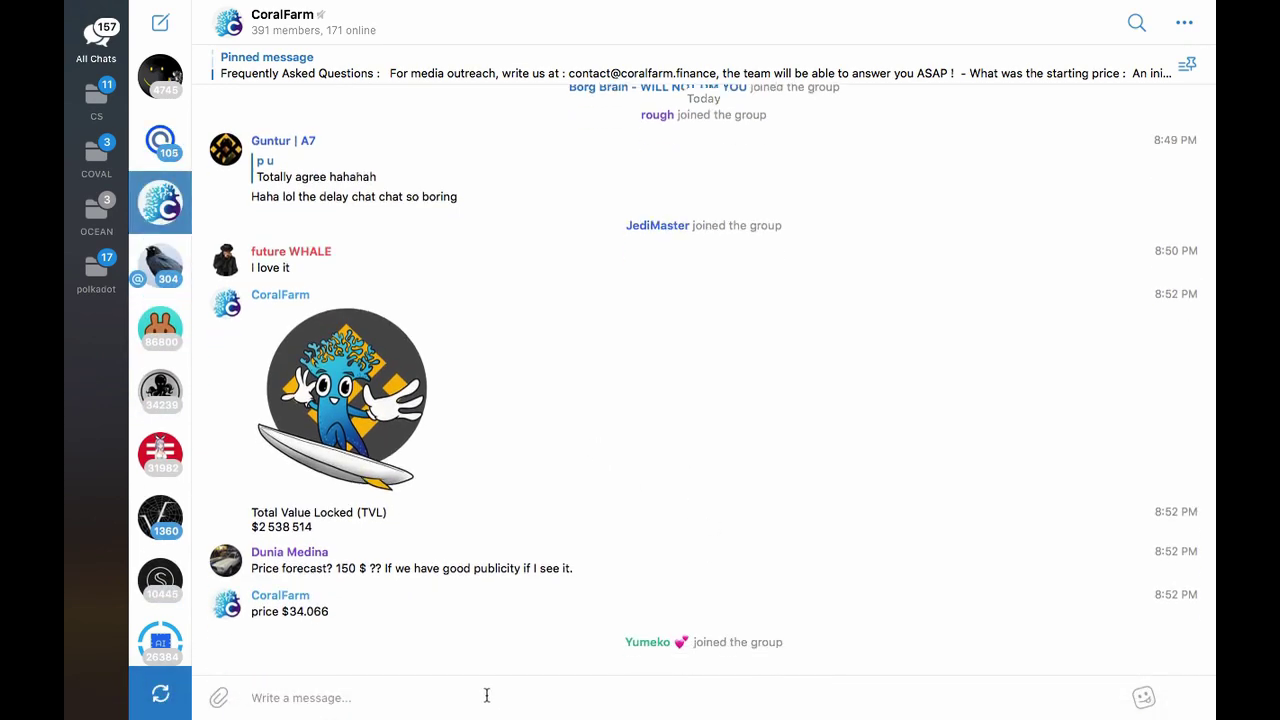
pyautogui.write('n')
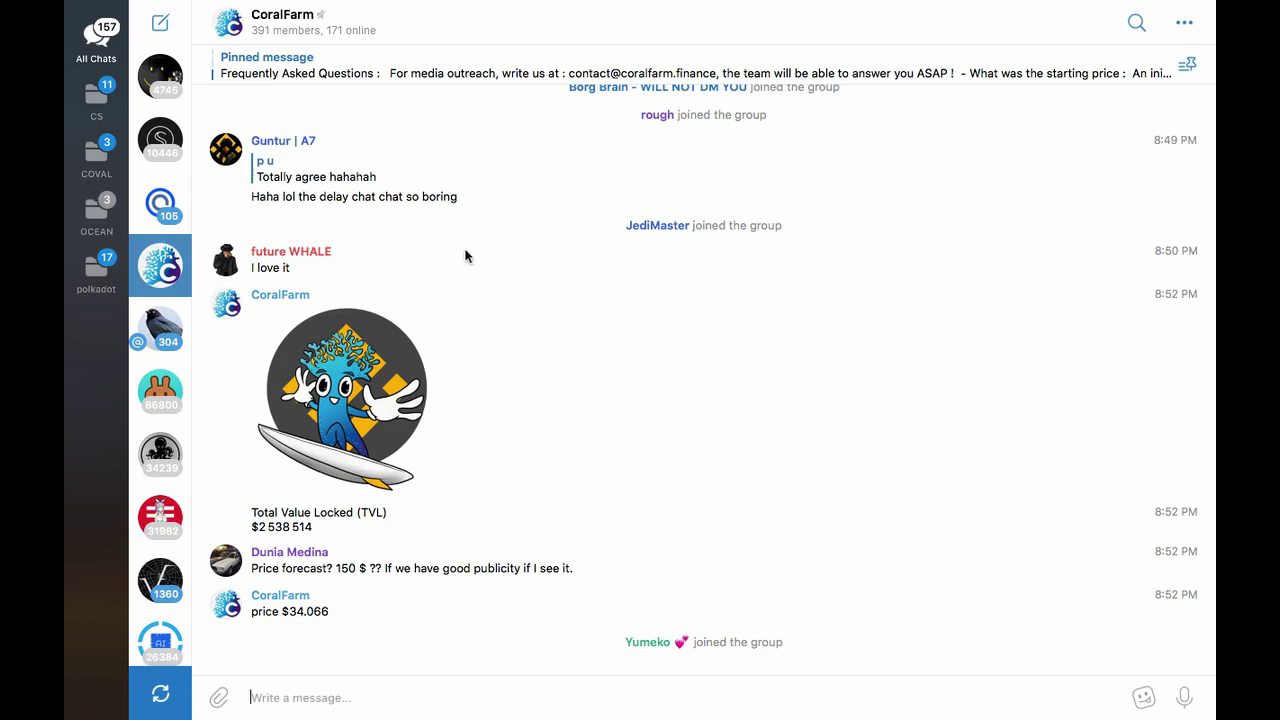
pyautogui.click(219, 697)
pyautogui.click(300, 697)
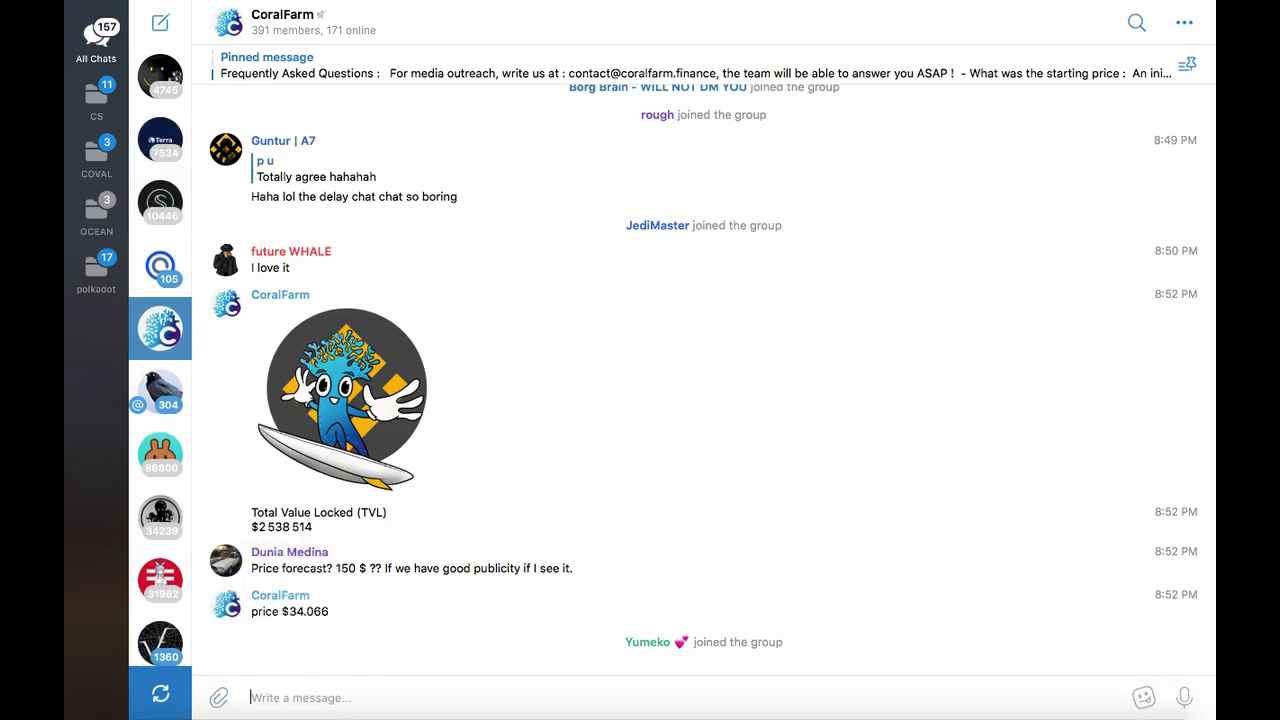
pyautogui.click(372, 697)
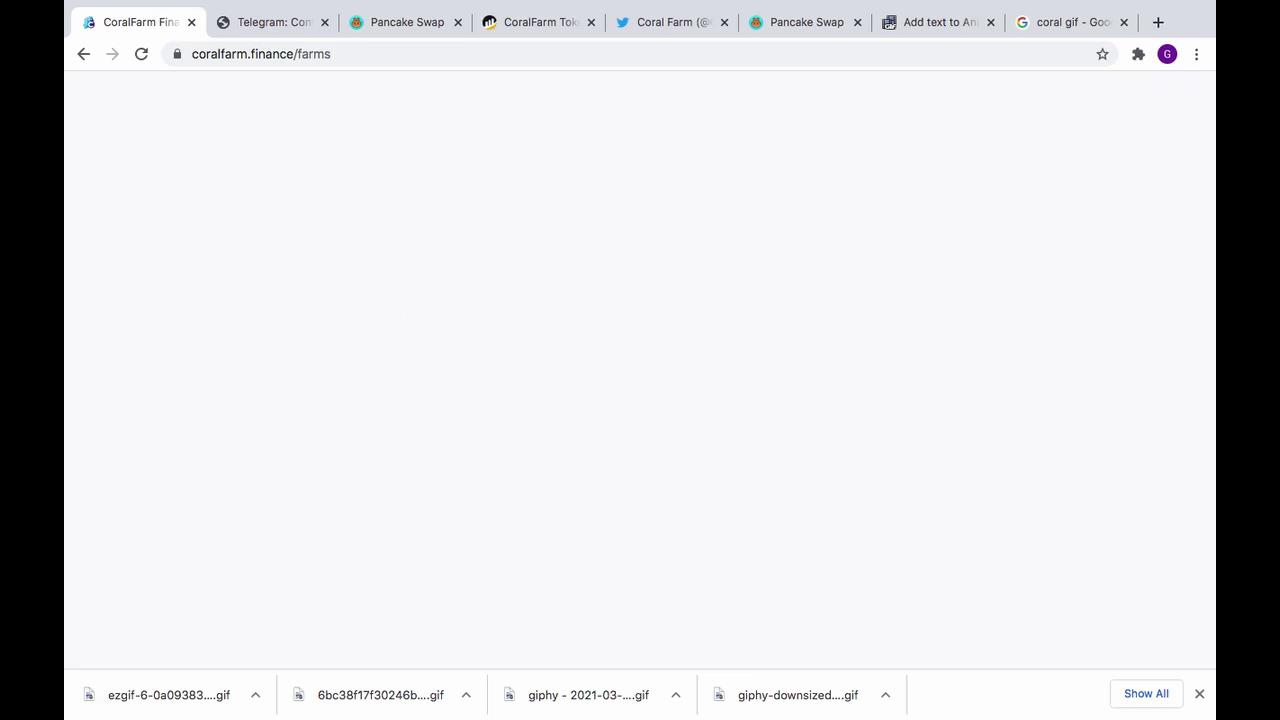
# Close the downloads bar, review the CRL, BUSD and WBNB farms, then go Home.
pyautogui.click(1201, 694)
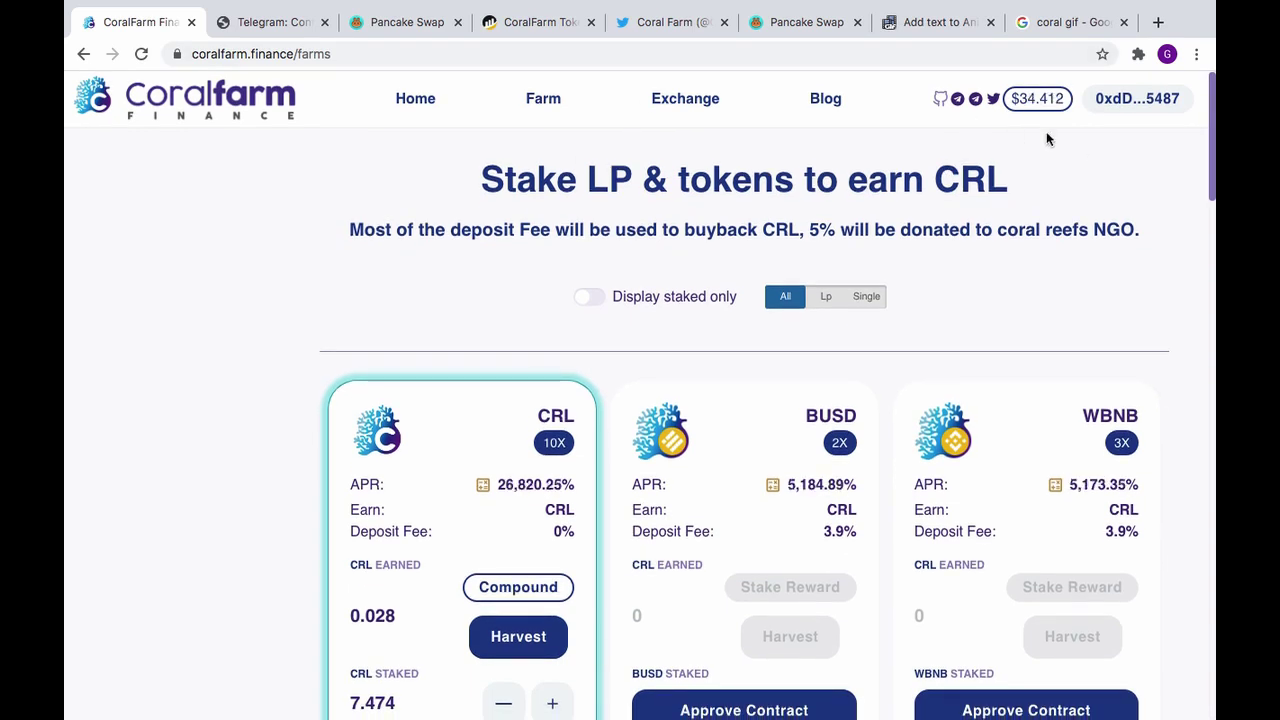
pyautogui.scroll(-1, 1046, 131)
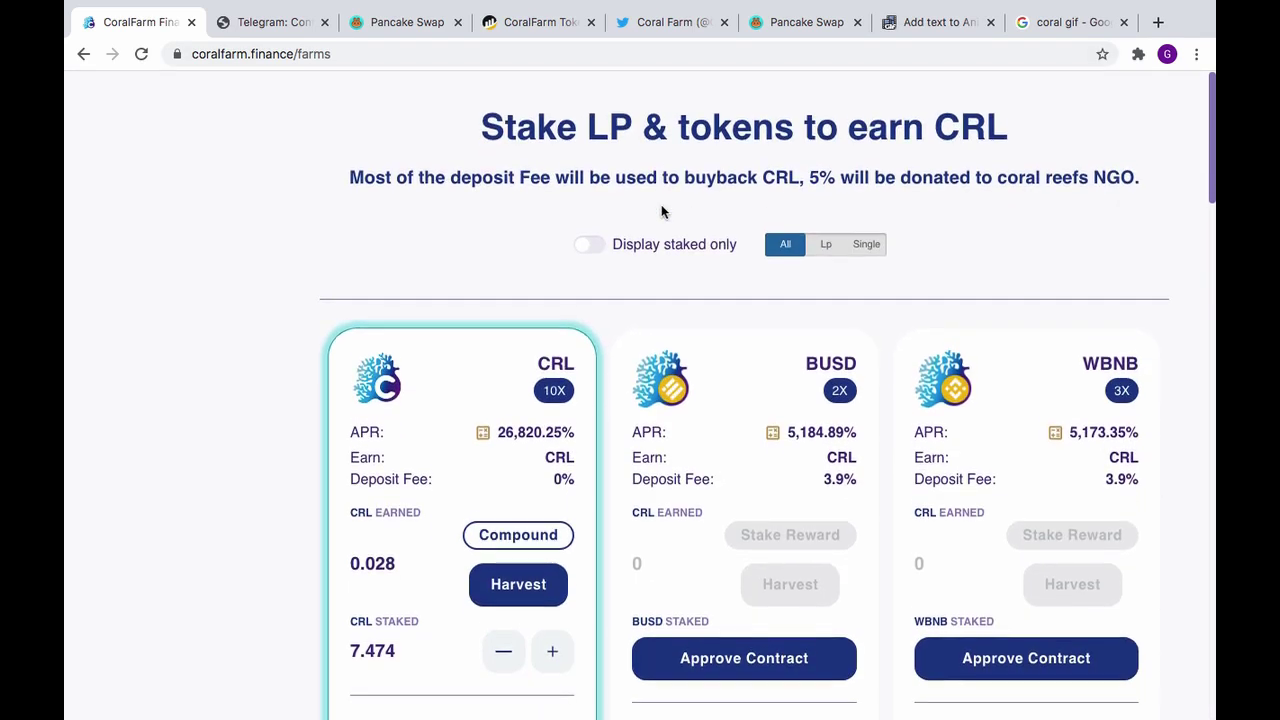
pyautogui.scroll(1, 661, 204)
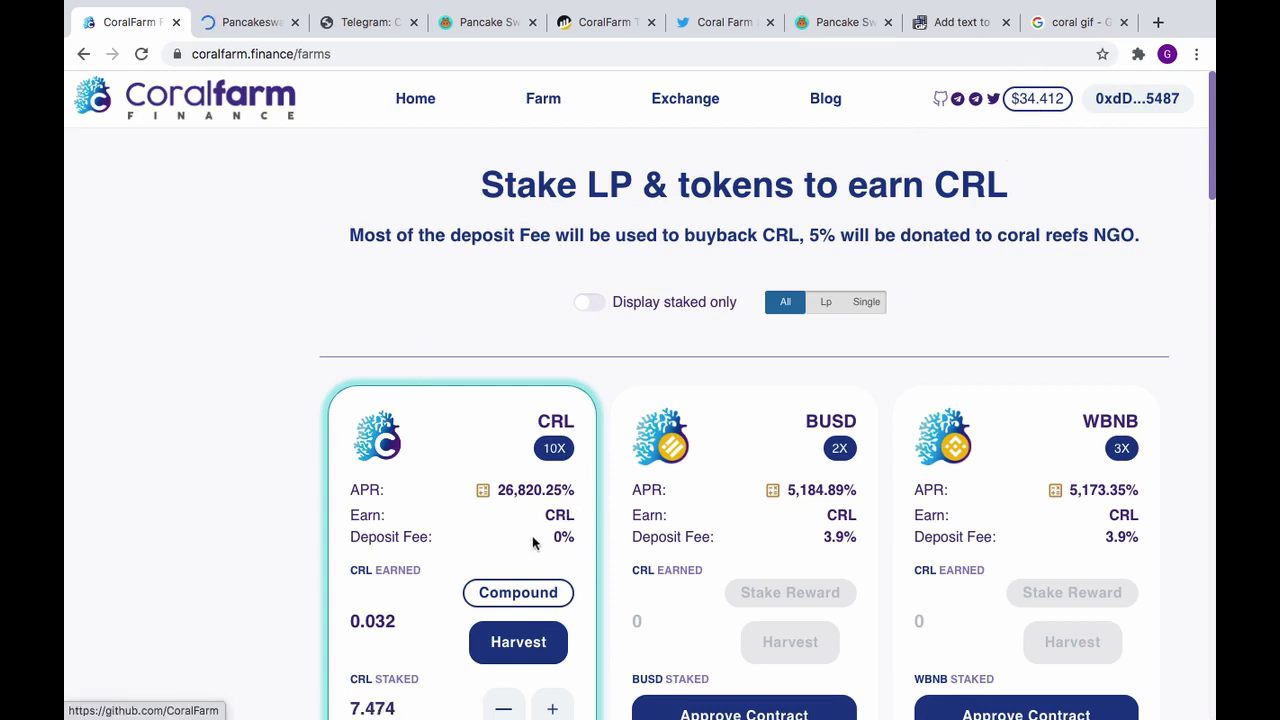
pyautogui.click(415, 98)
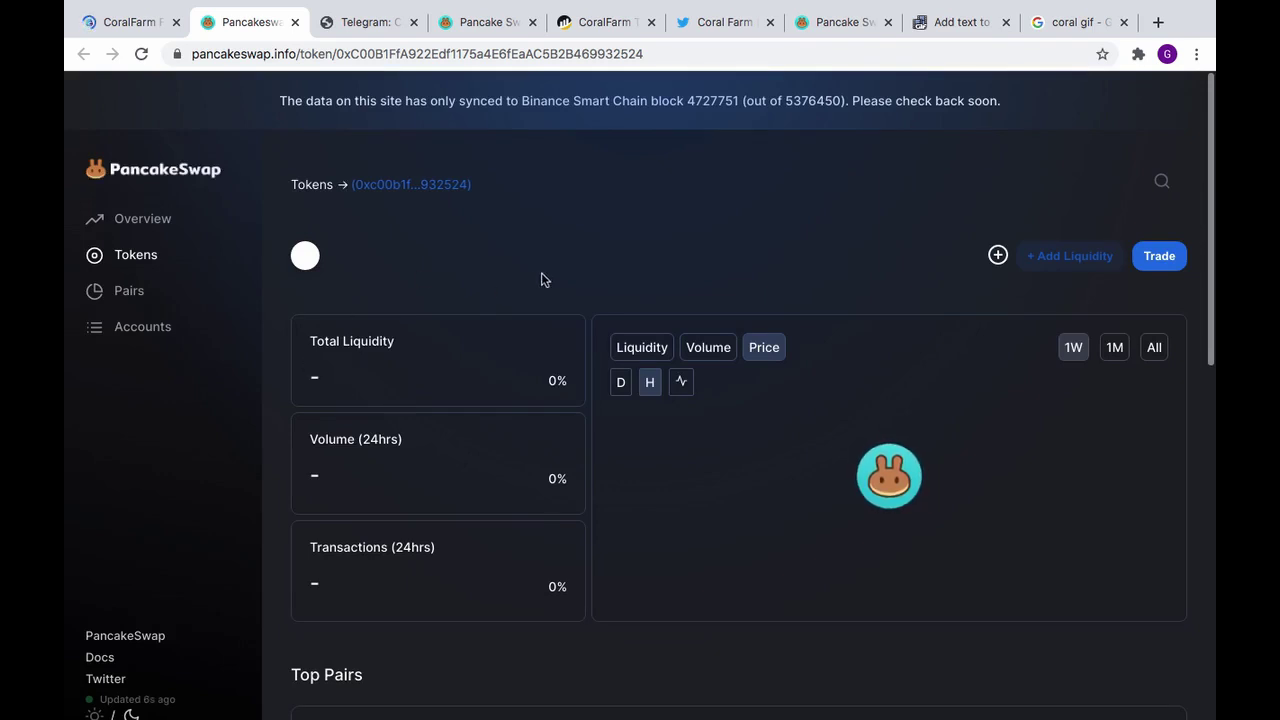
pyautogui.scroll(-1, 541, 272)
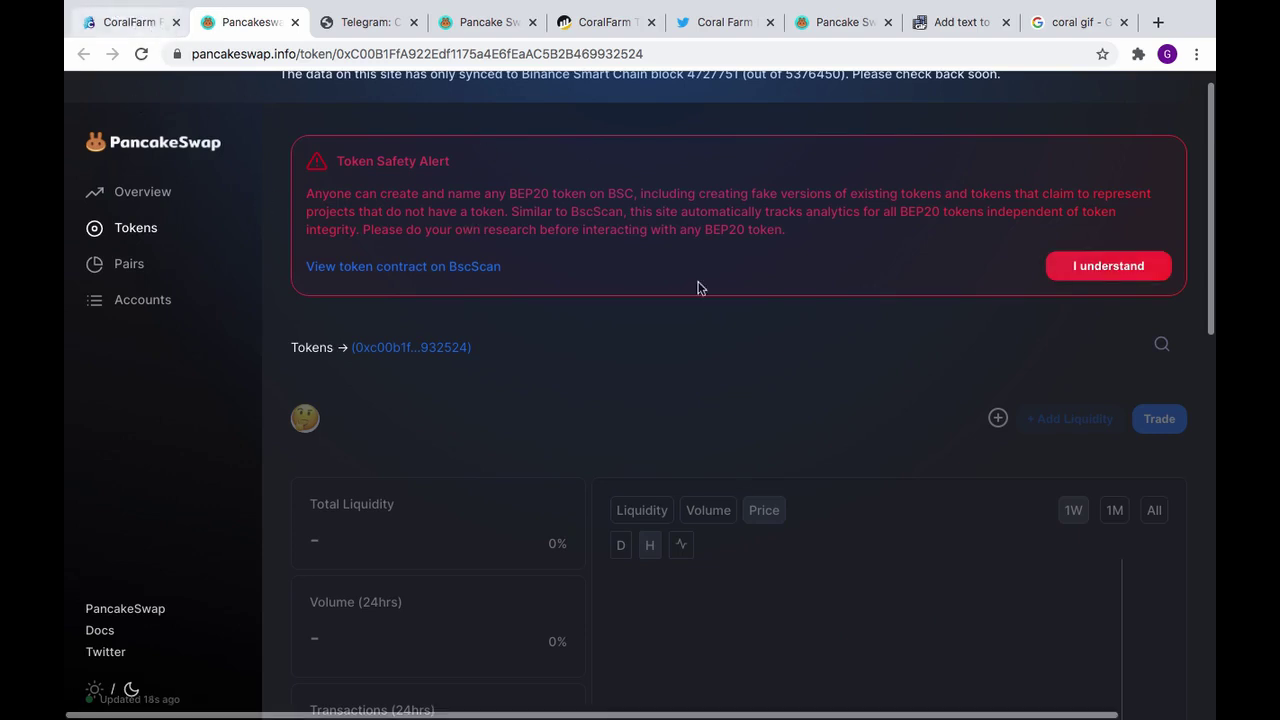
# Acknowledge the Token Safety Alert, review the empty token stats, and return to CoralFarm.
pyautogui.click(1110, 268)
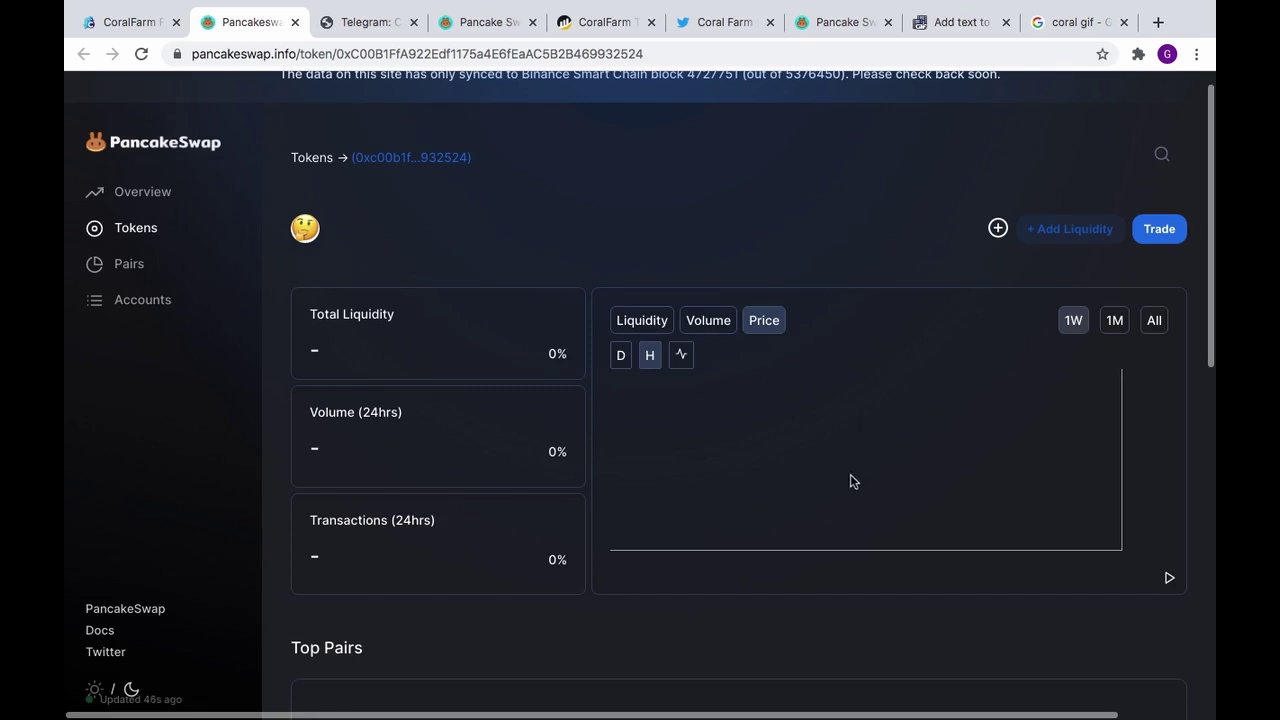
pyautogui.scroll(-5, 757, 245)
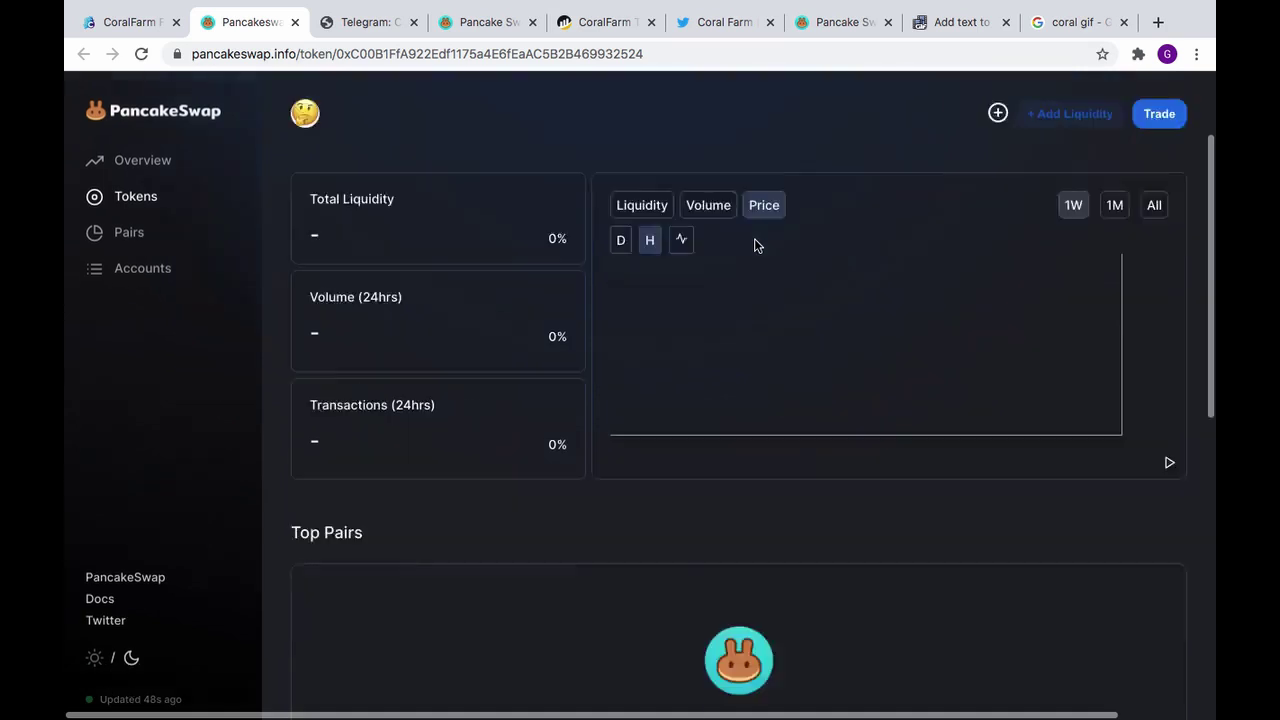
pyautogui.scroll(-4, 757, 245)
pyautogui.scroll(5, 757, 245)
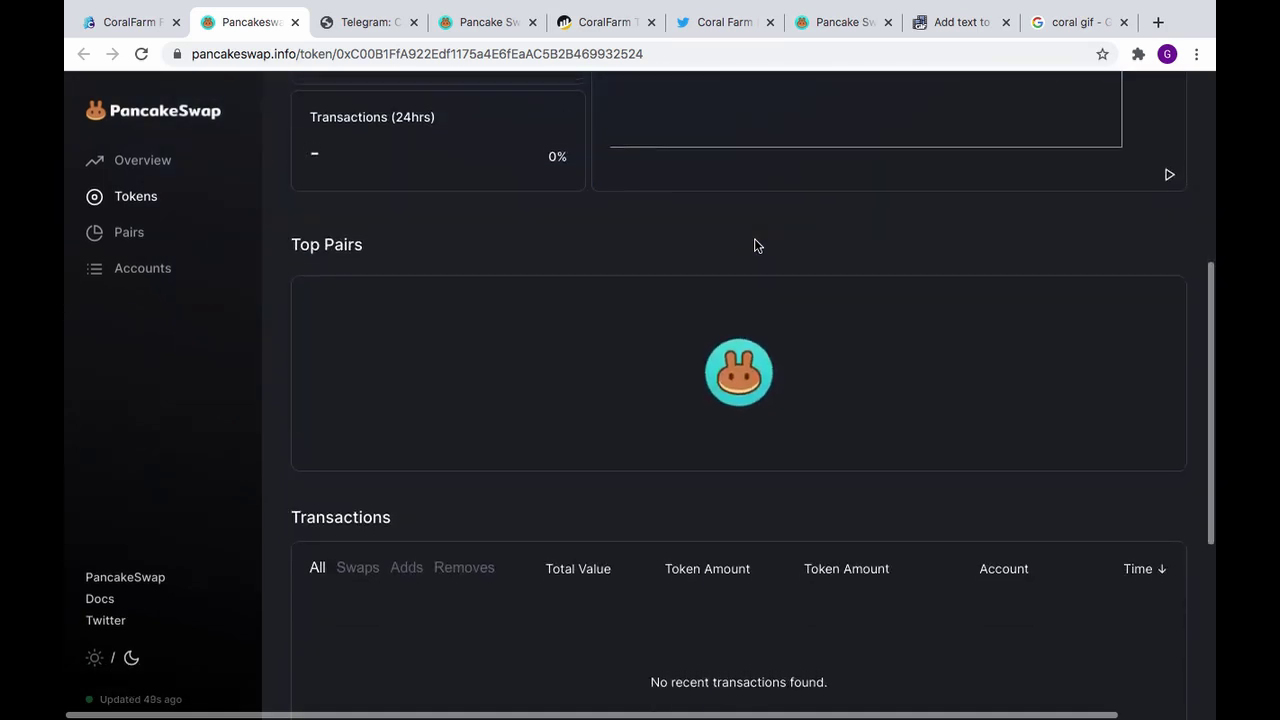
pyautogui.scroll(5, 757, 245)
pyautogui.scroll(-1, 754, 238)
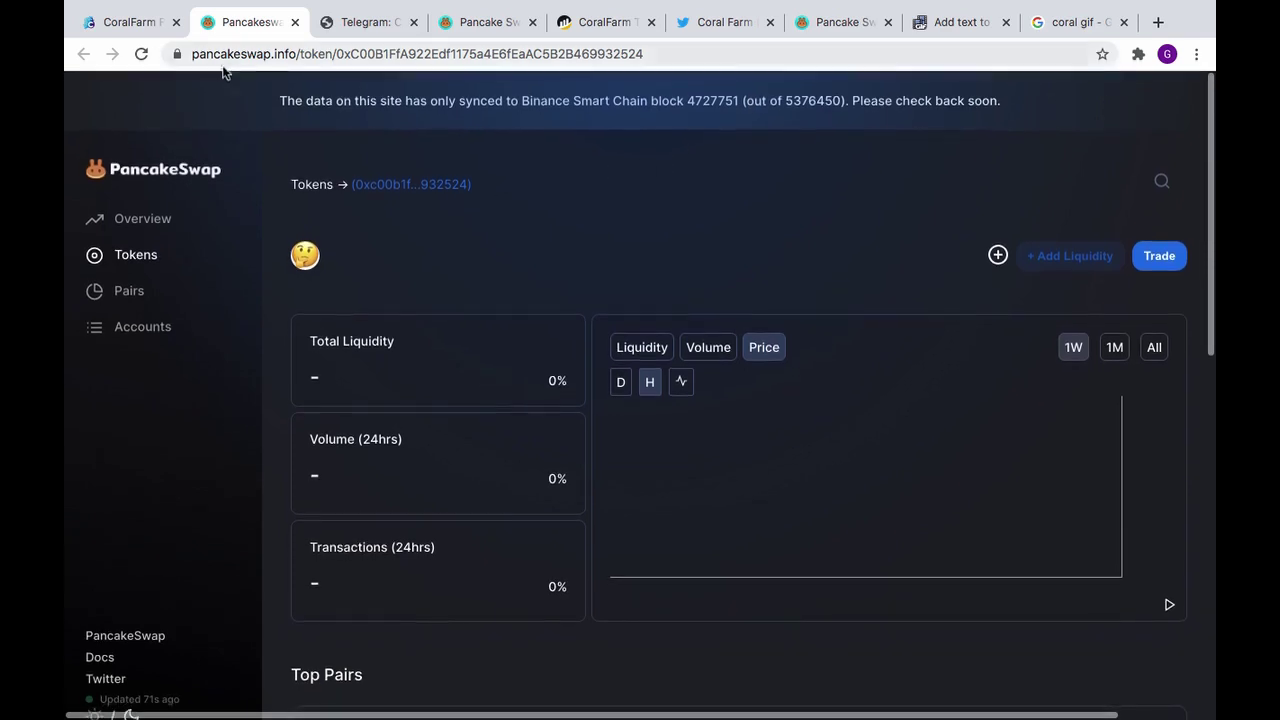
pyautogui.click(118, 22)
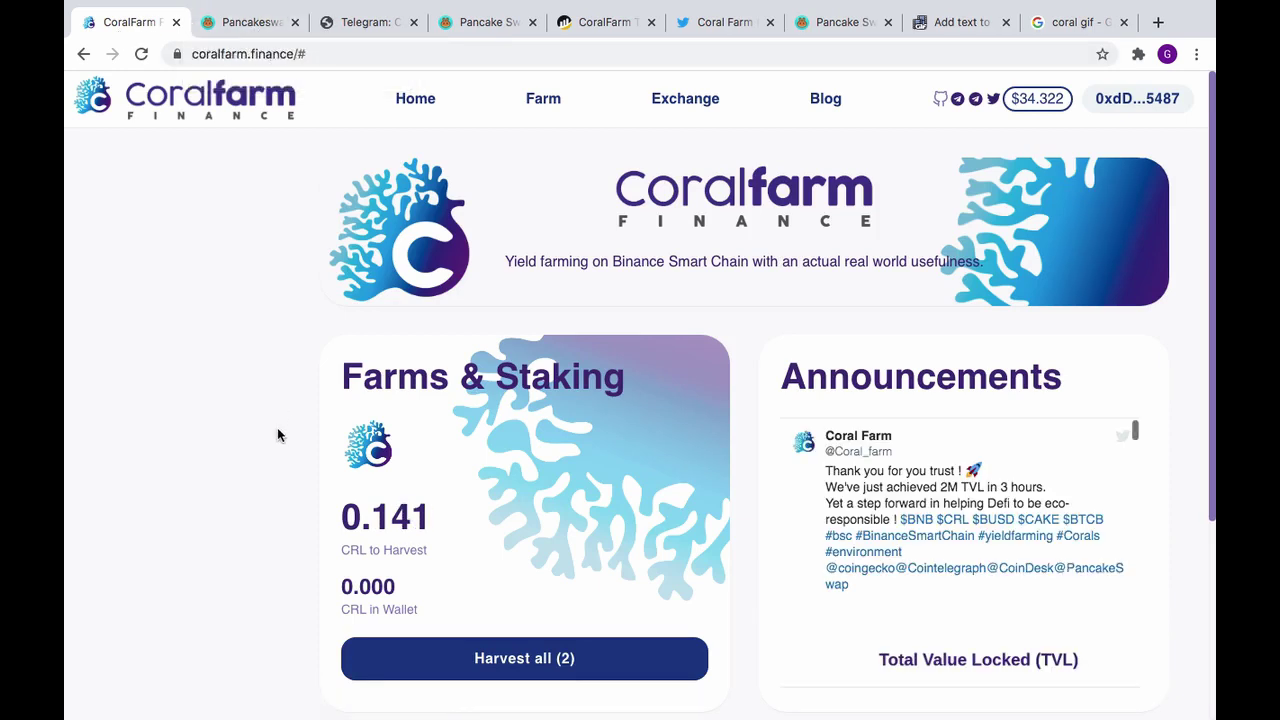
pyautogui.scroll(-1, 277, 427)
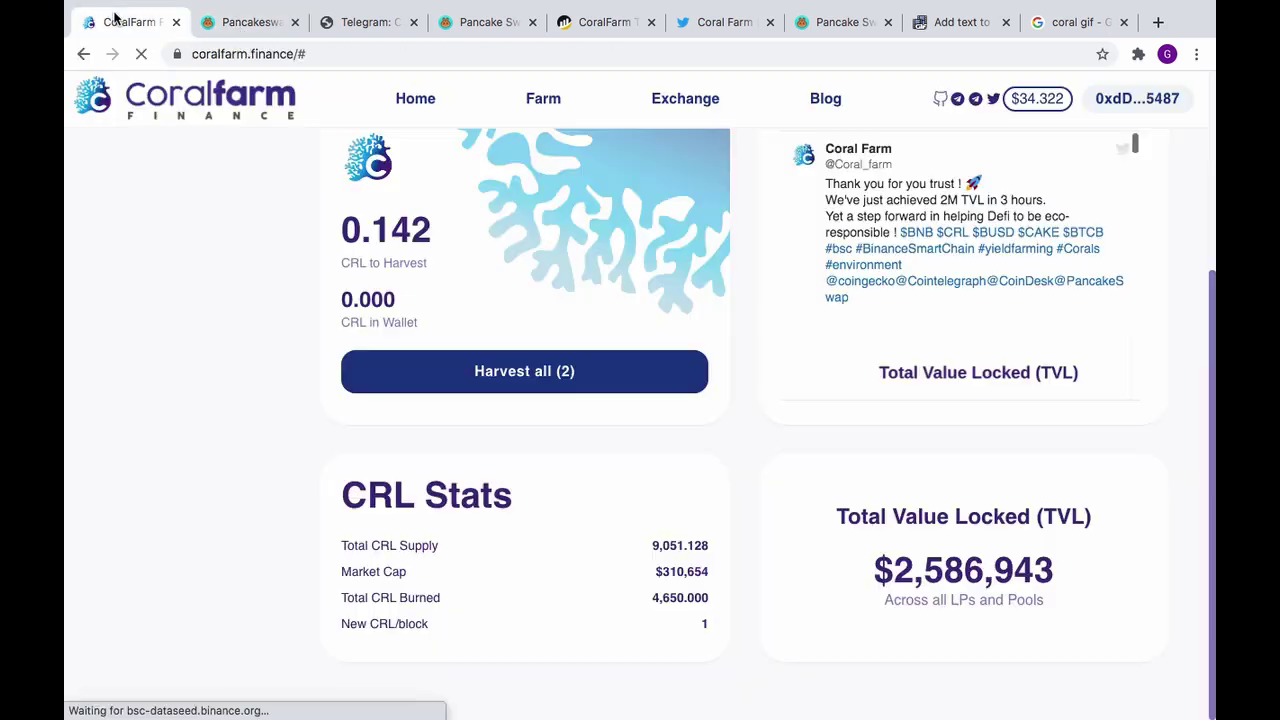
pyautogui.scroll(5, 263, 345)
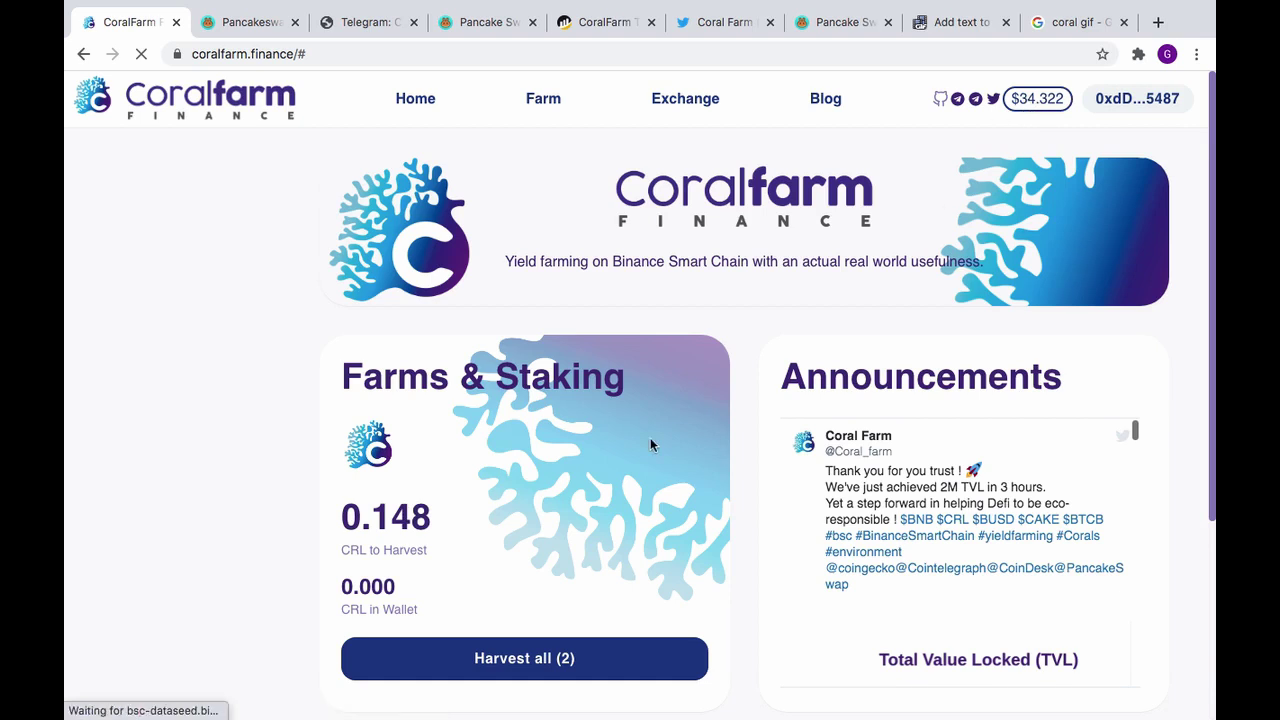
pyautogui.moveTo(524, 658)
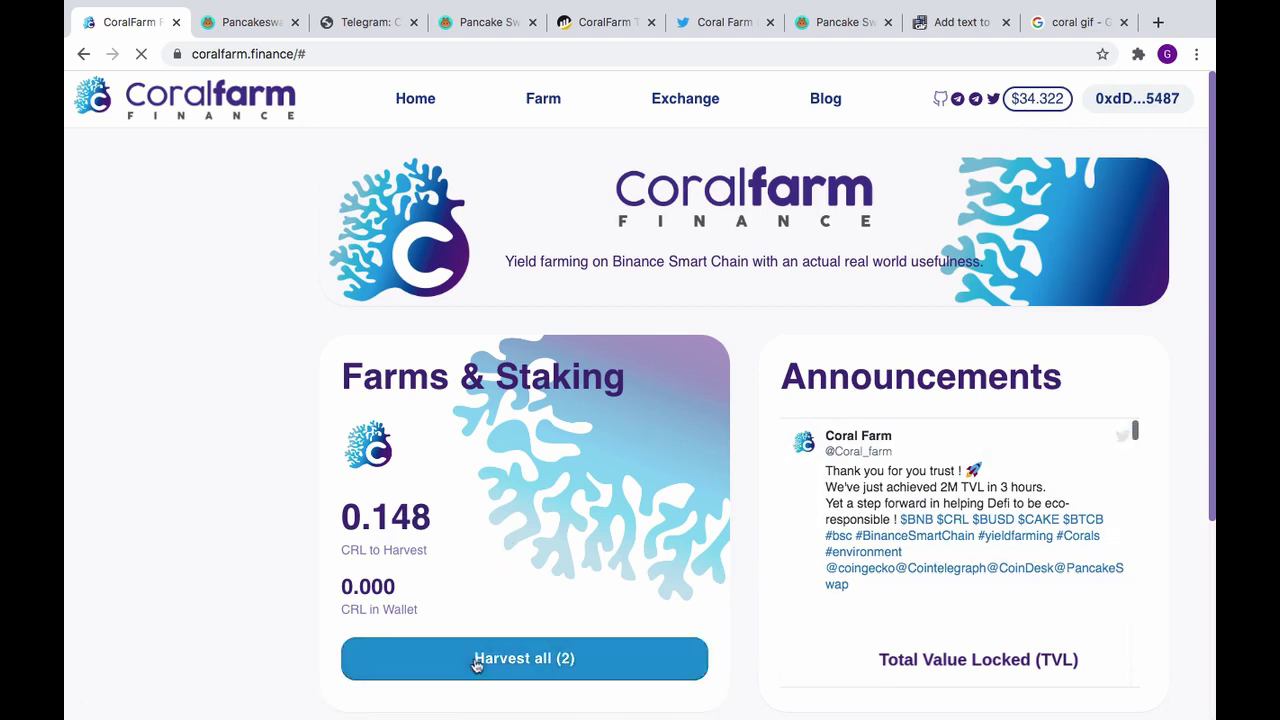
pyautogui.scroll(-2, 273, 546)
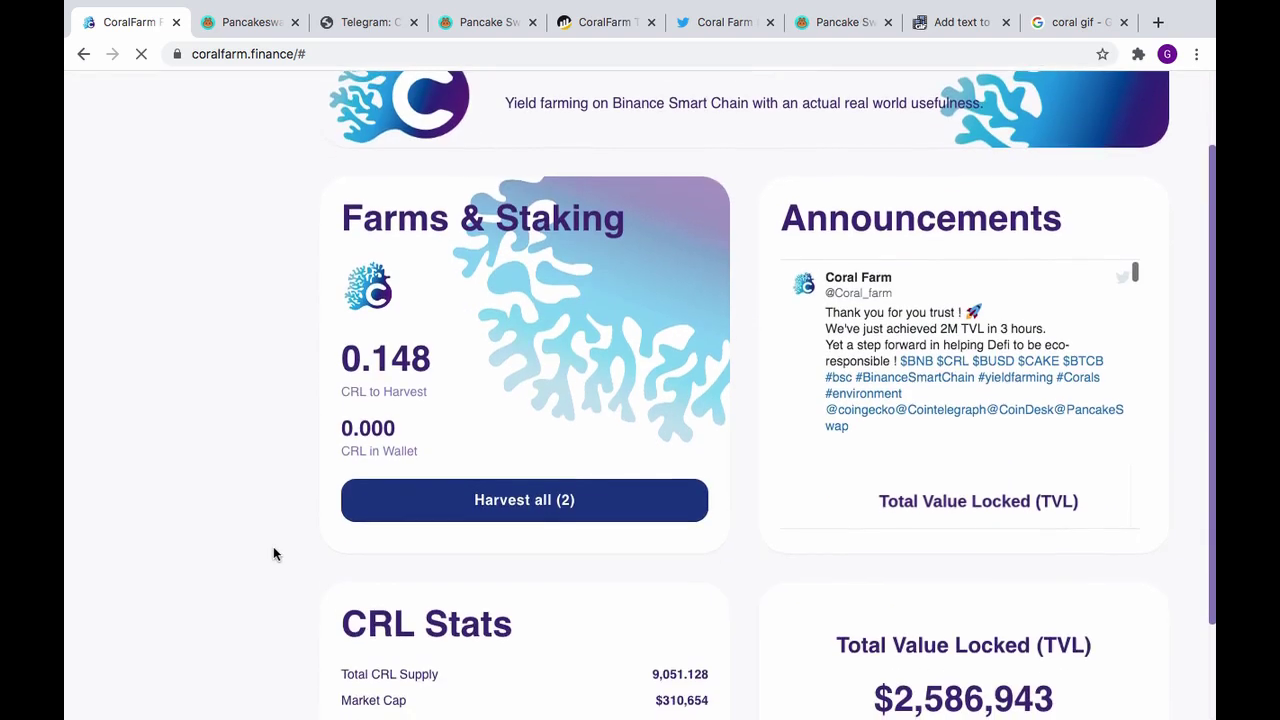
pyautogui.scroll(-2, 273, 546)
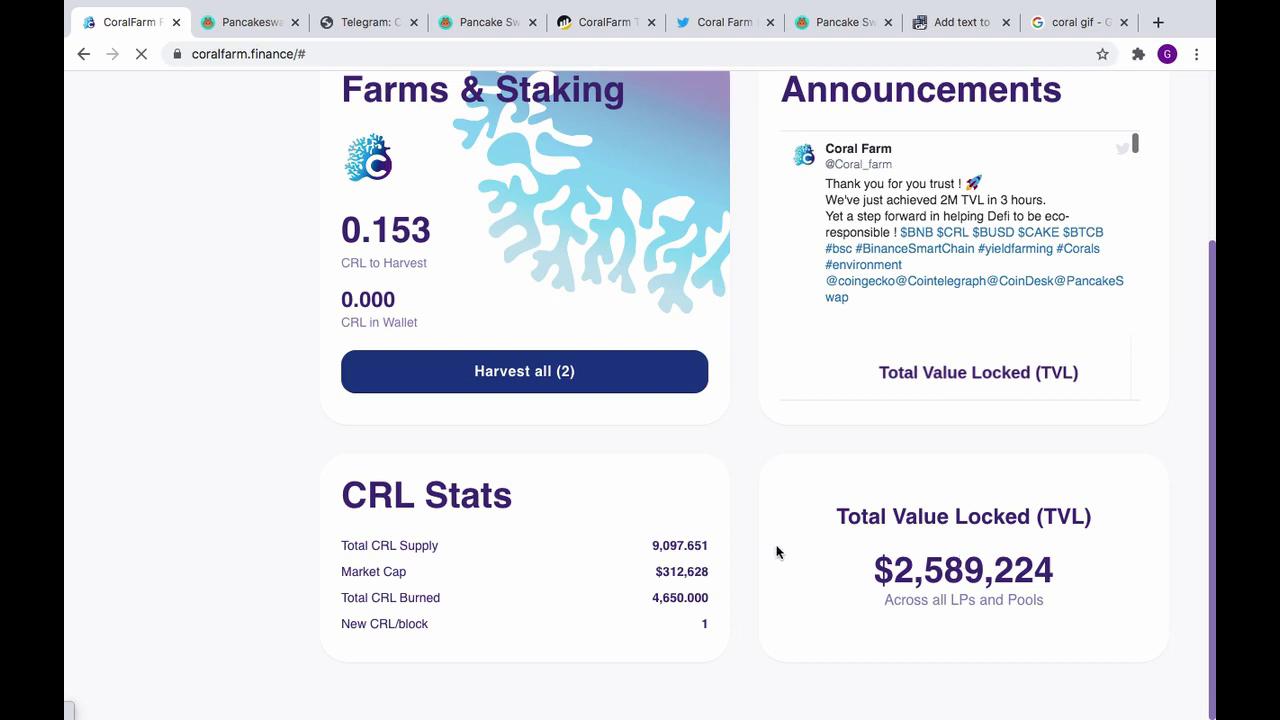
pyautogui.scroll(2, 779, 552)
pyautogui.scroll(-2, 779, 552)
pyautogui.scroll(5, 747, 449)
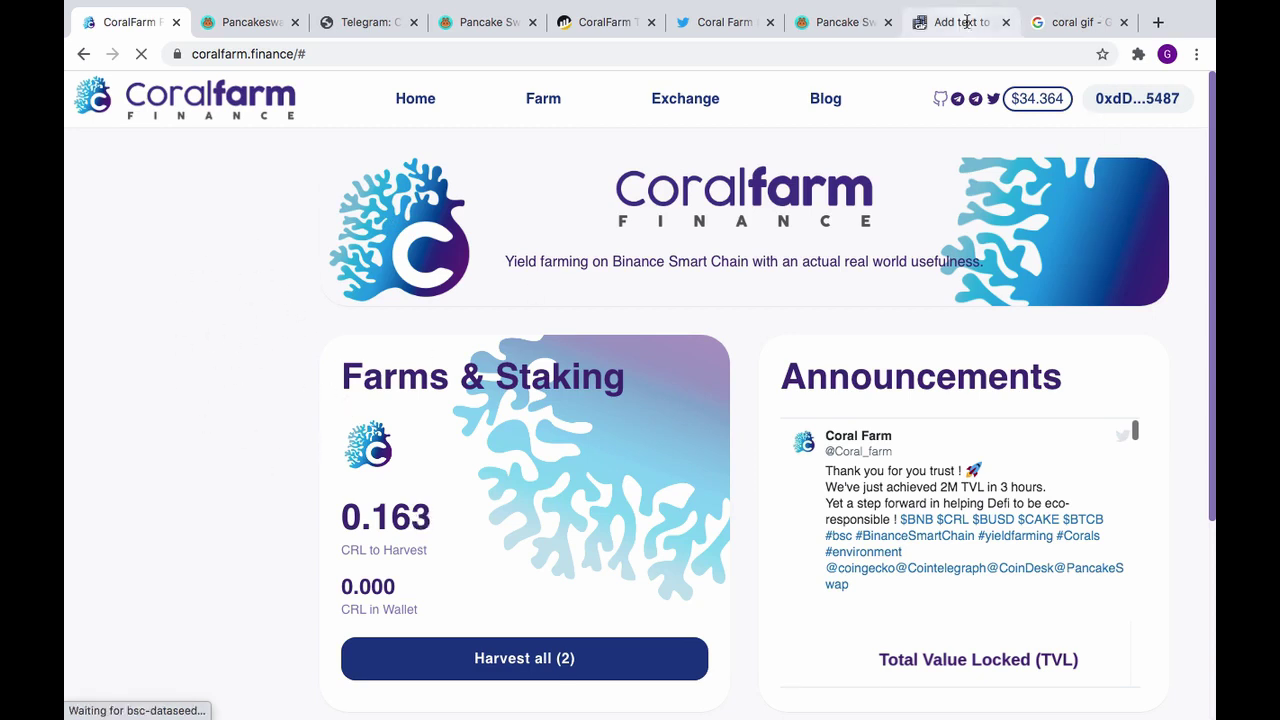
pyautogui.moveTo(668, 716)
pyautogui.click(668, 697)
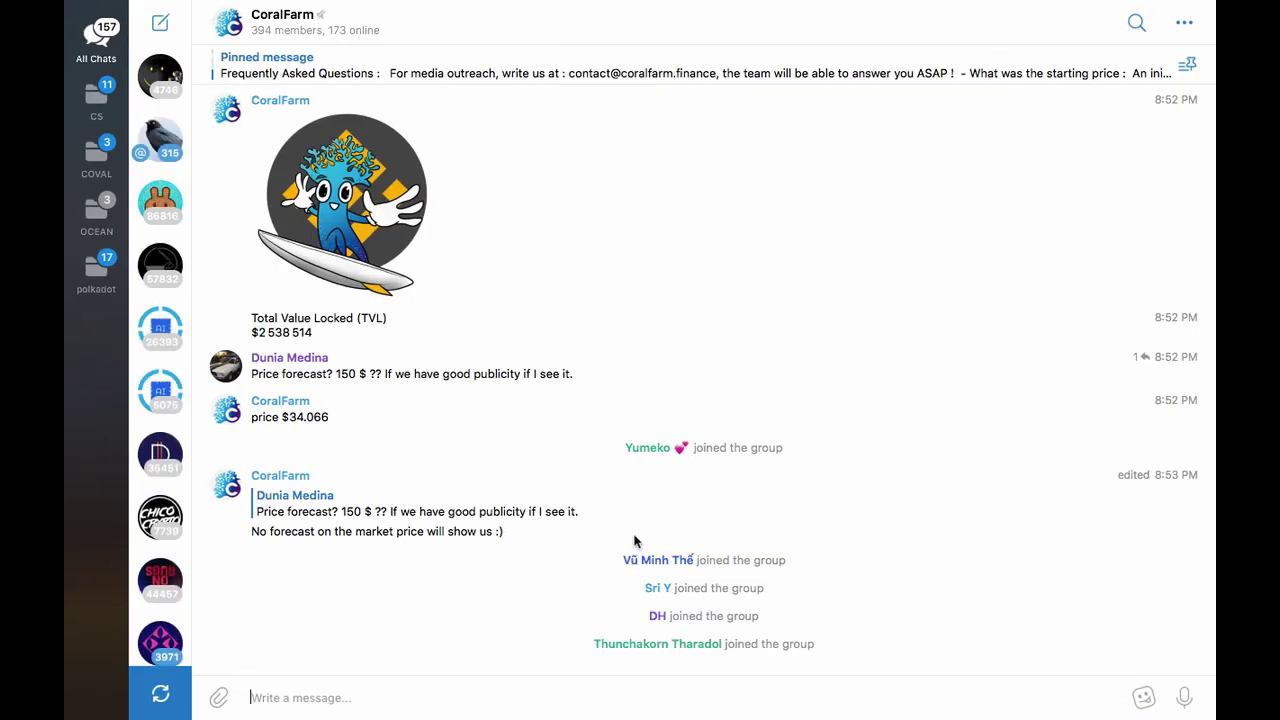
pyautogui.scroll(4, 748, 409)
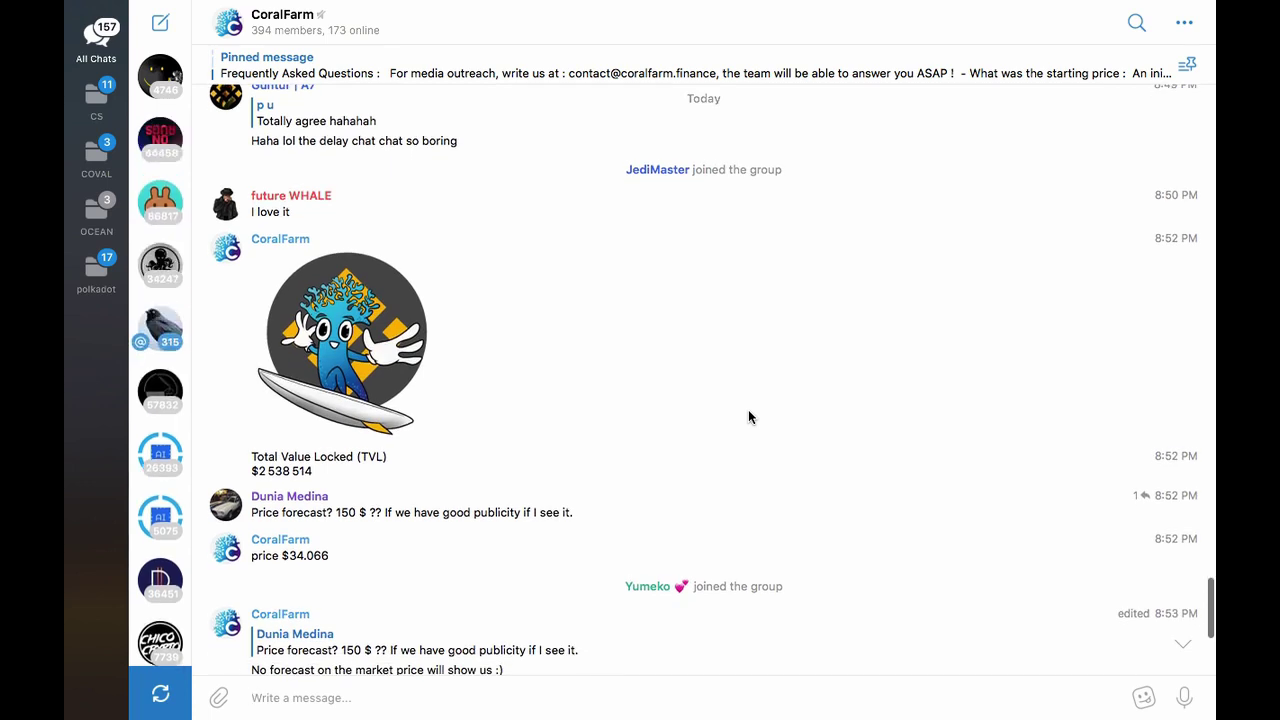
pyautogui.scroll(-4, 683, 406)
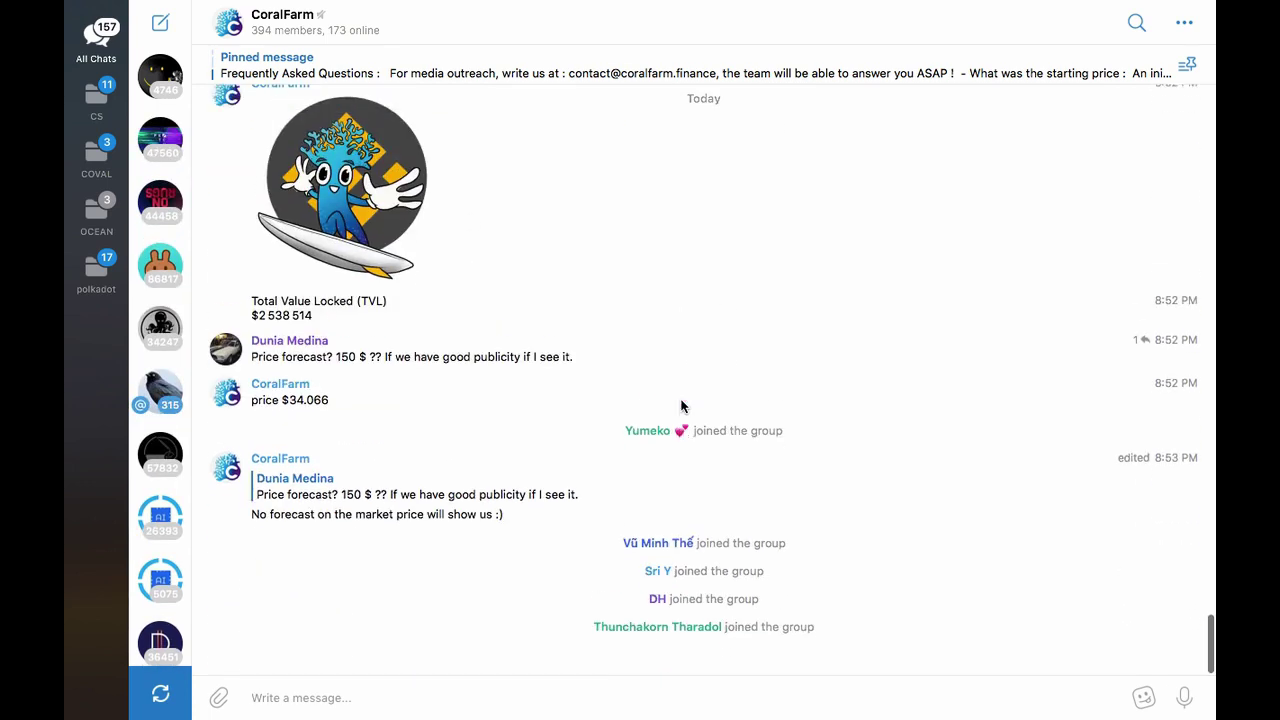
pyautogui.moveTo(375, 715)
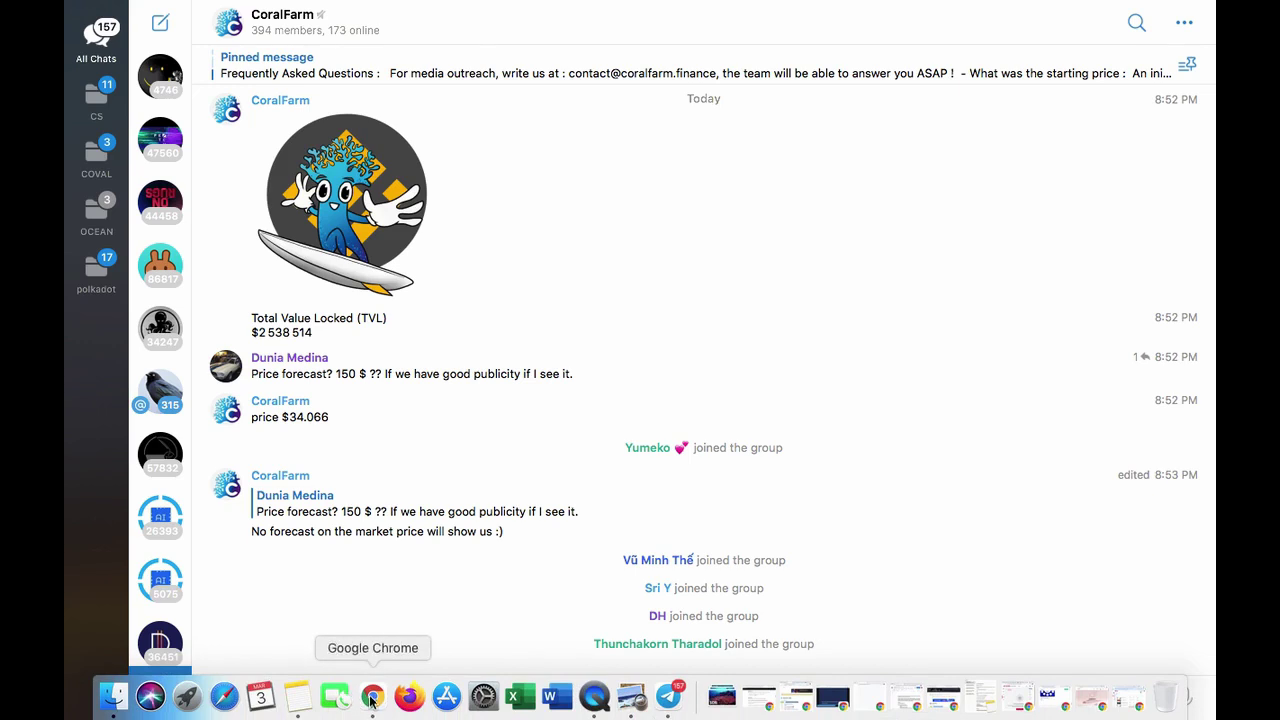
pyautogui.click(375, 702)
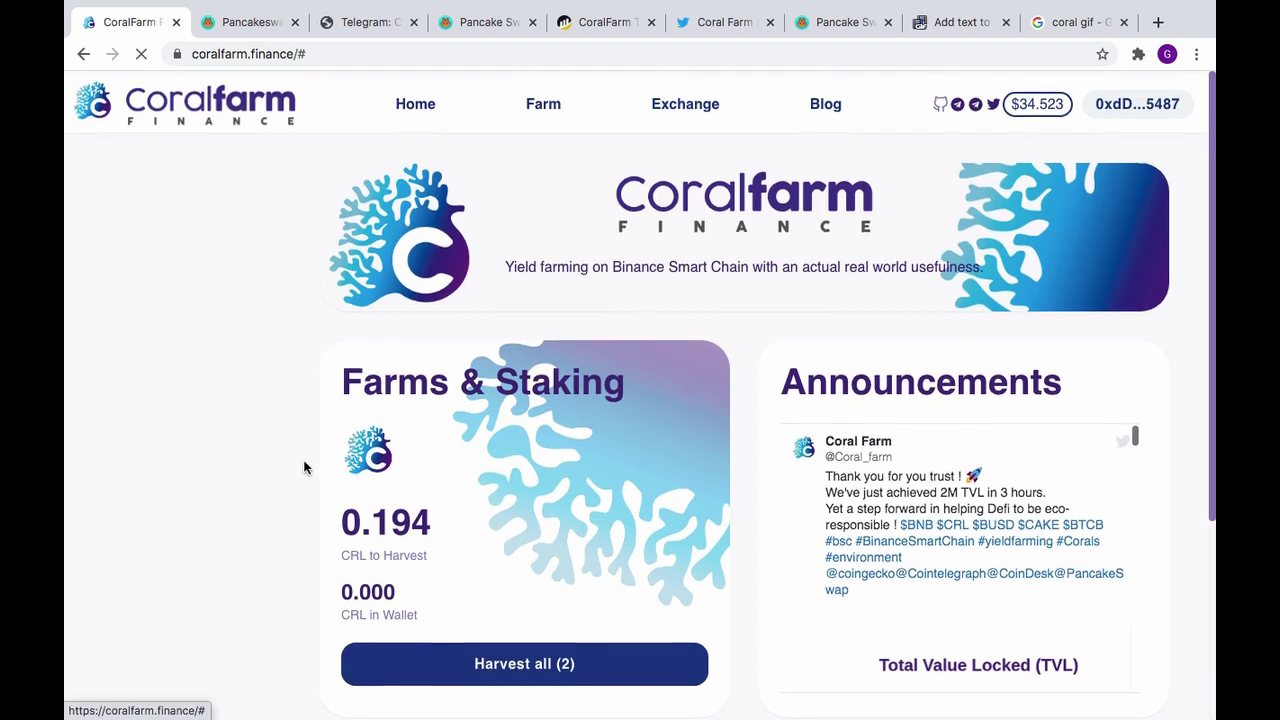
pyautogui.scroll(-3, 306, 467)
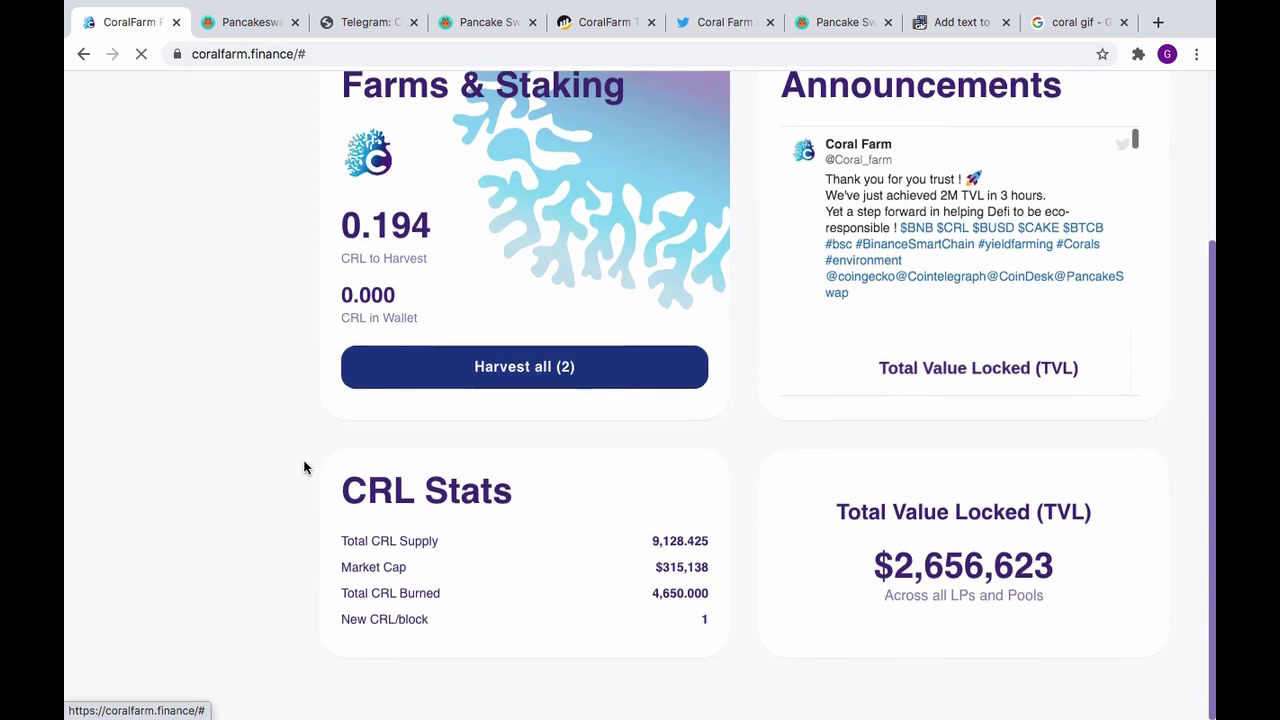
pyautogui.scroll(5, 306, 467)
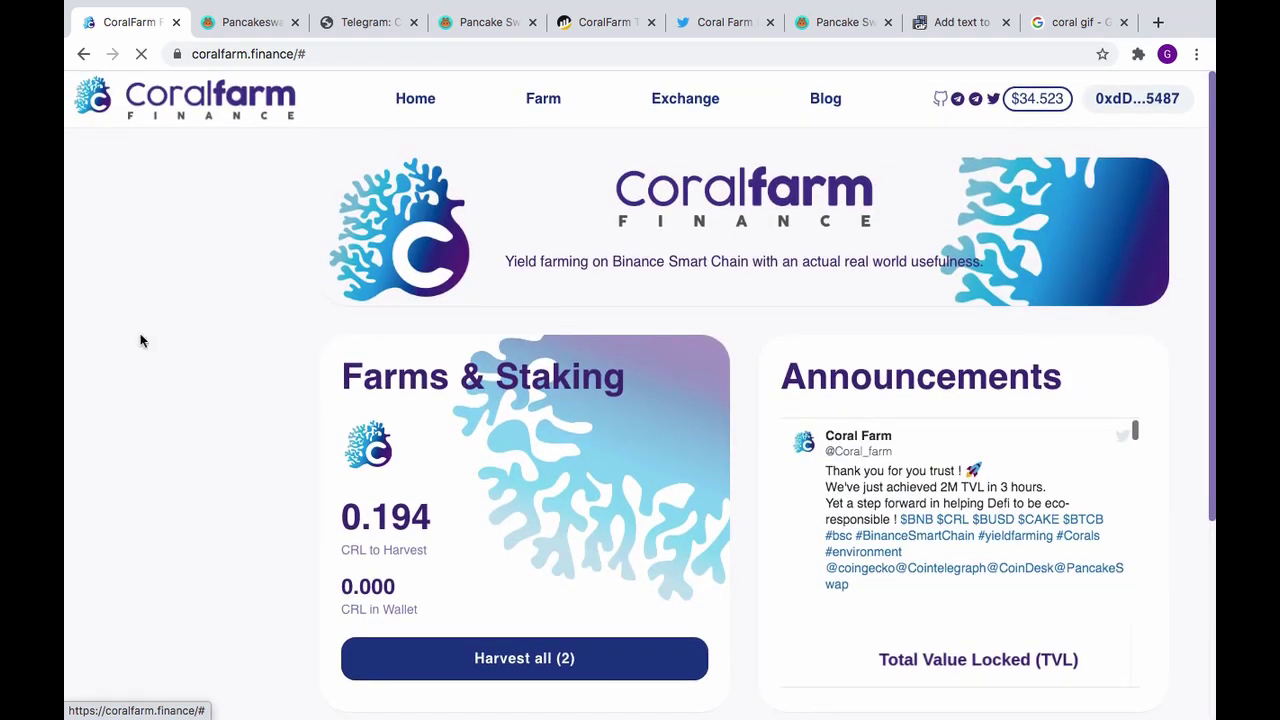